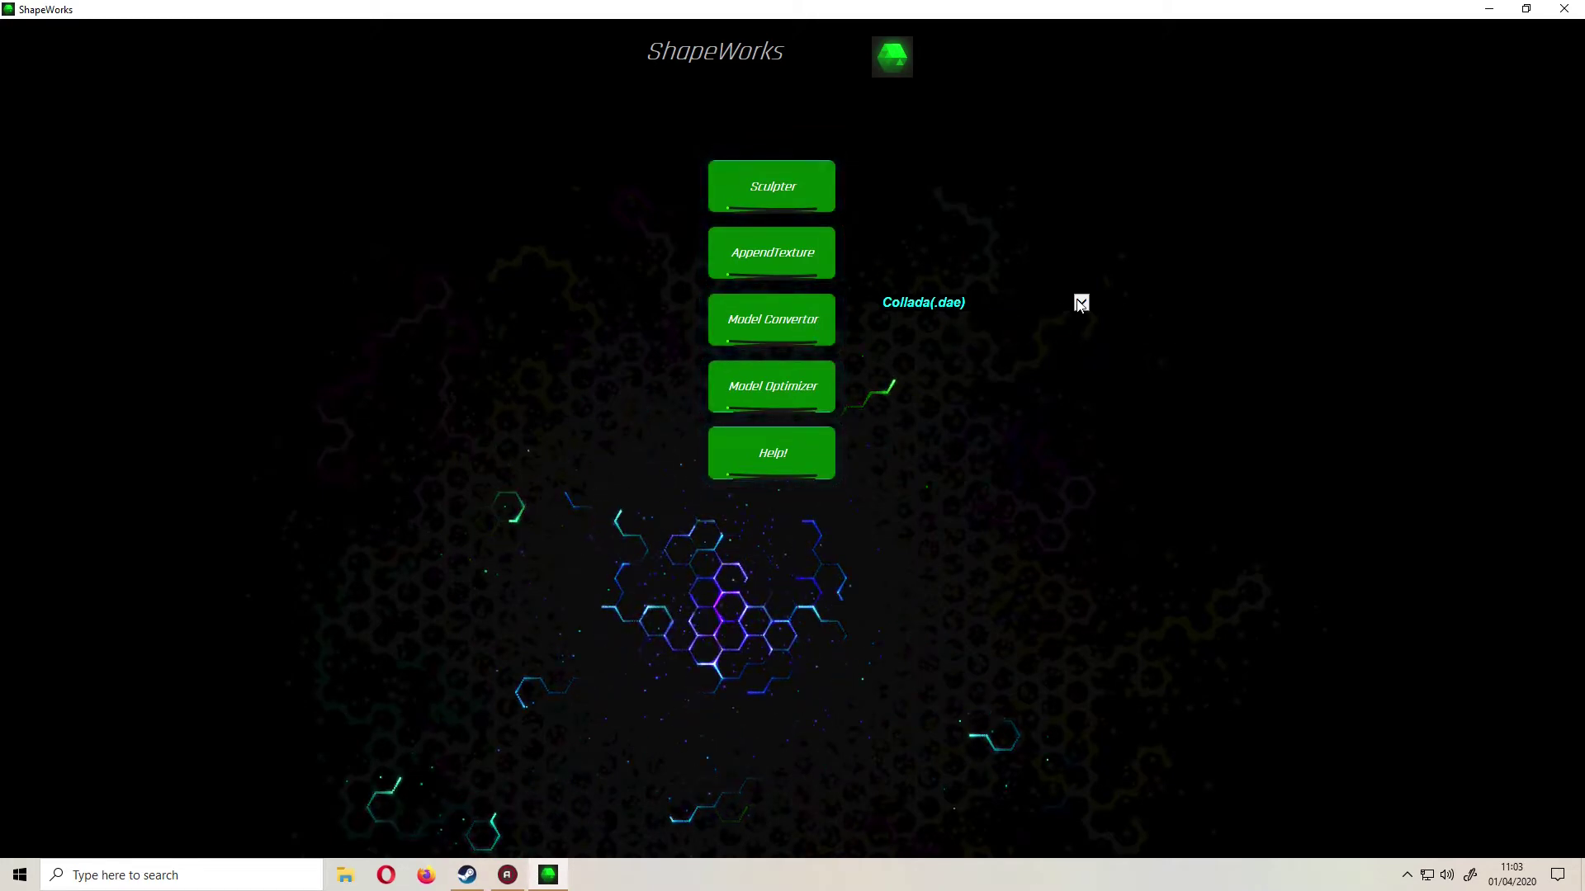
# Check the model converter's list of output formats and open the Sculpter workspace
pyautogui.click(1080, 304)
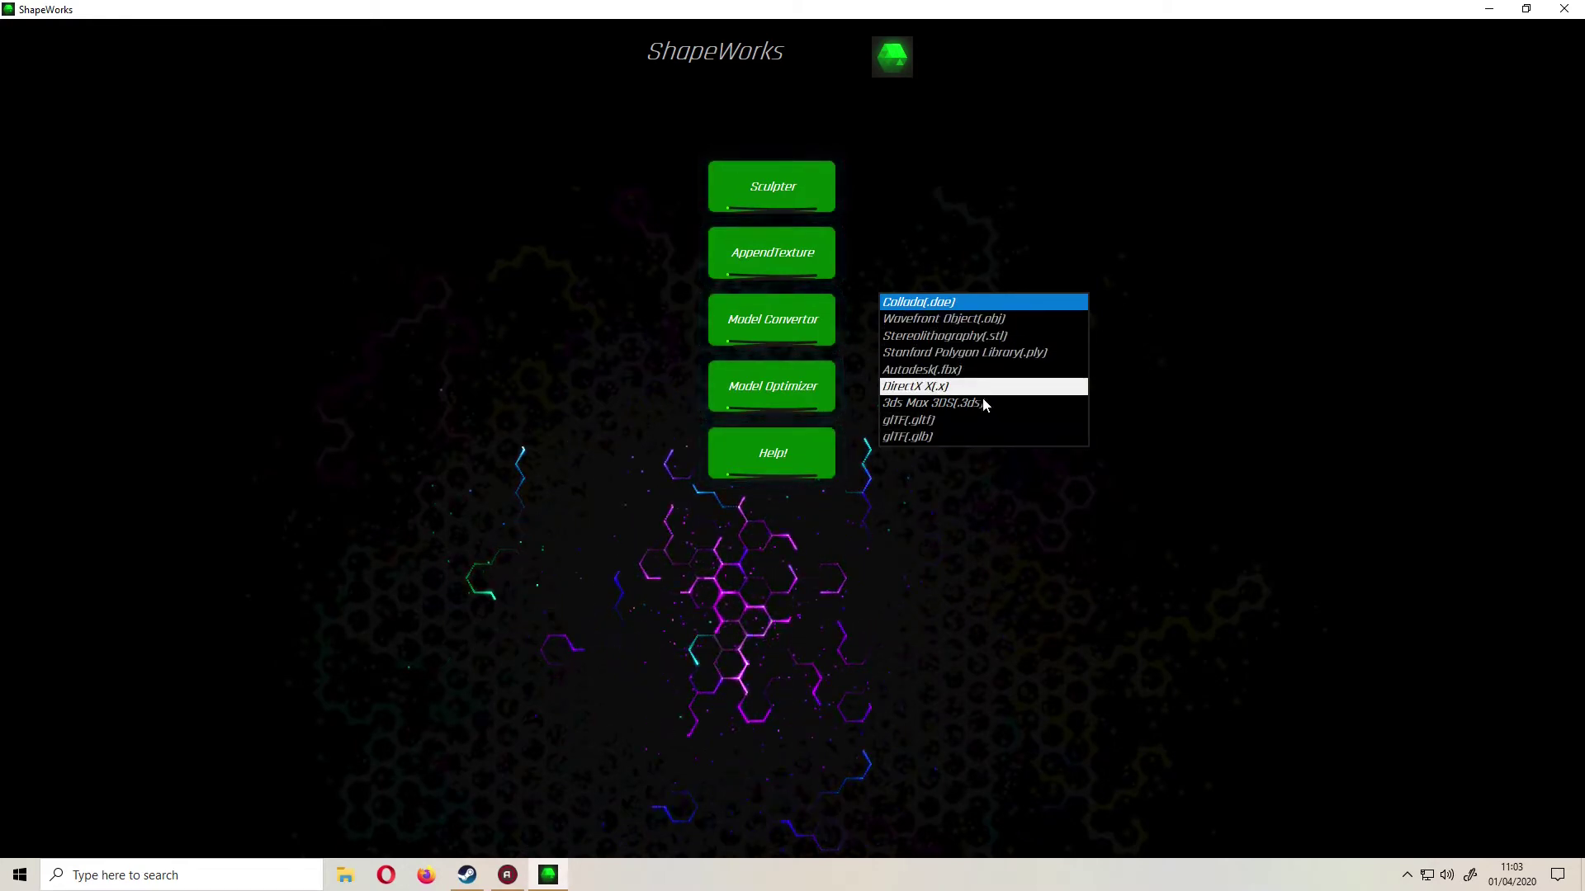
pyautogui.click(1010, 521)
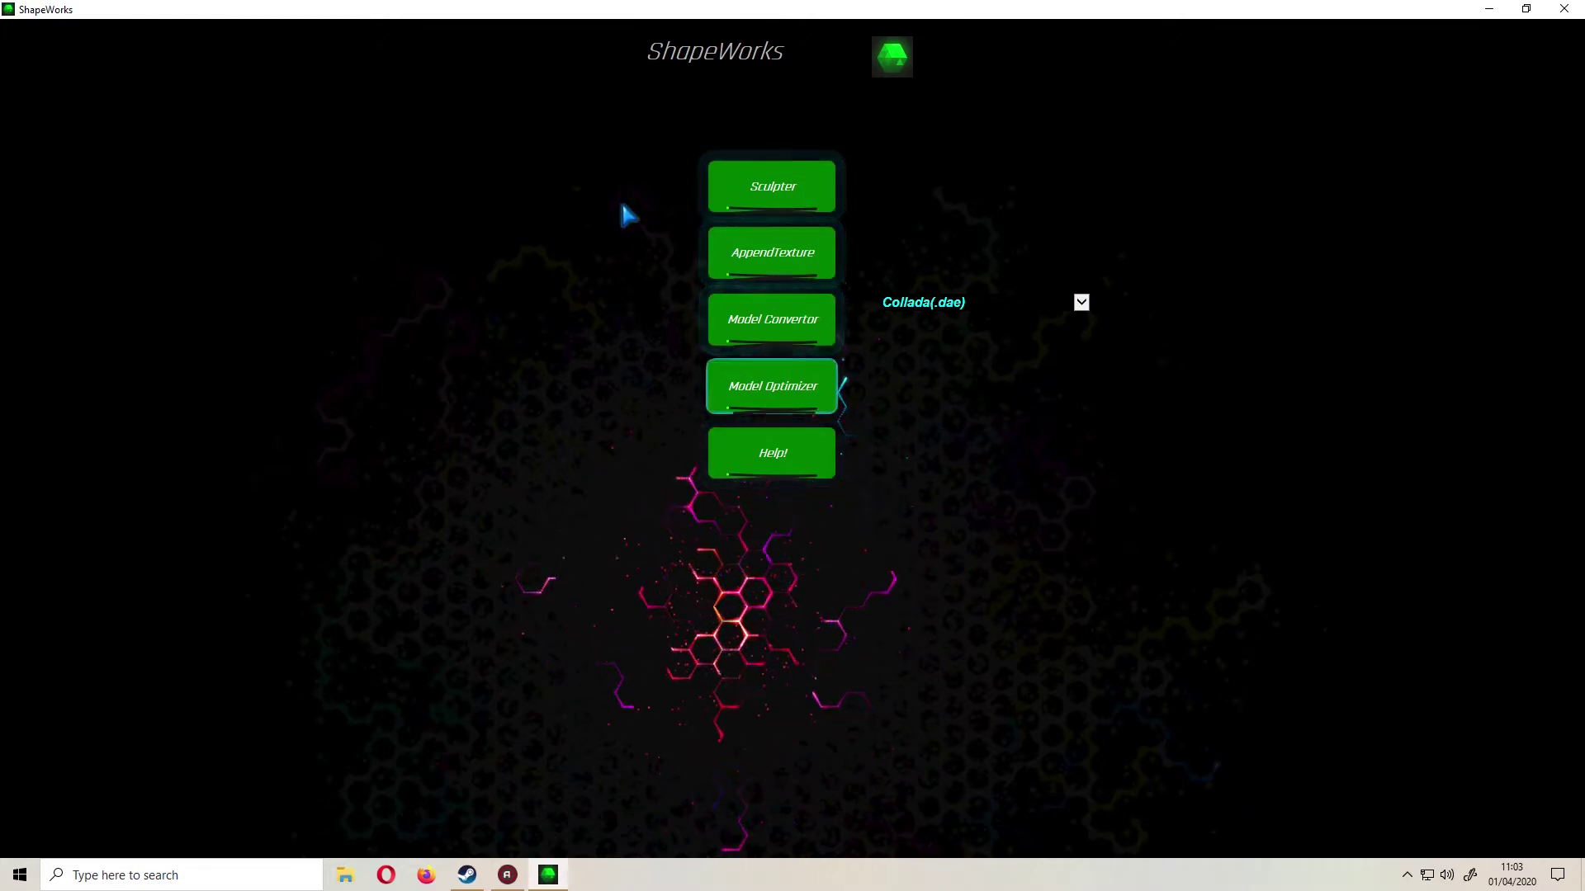
pyautogui.click(774, 188)
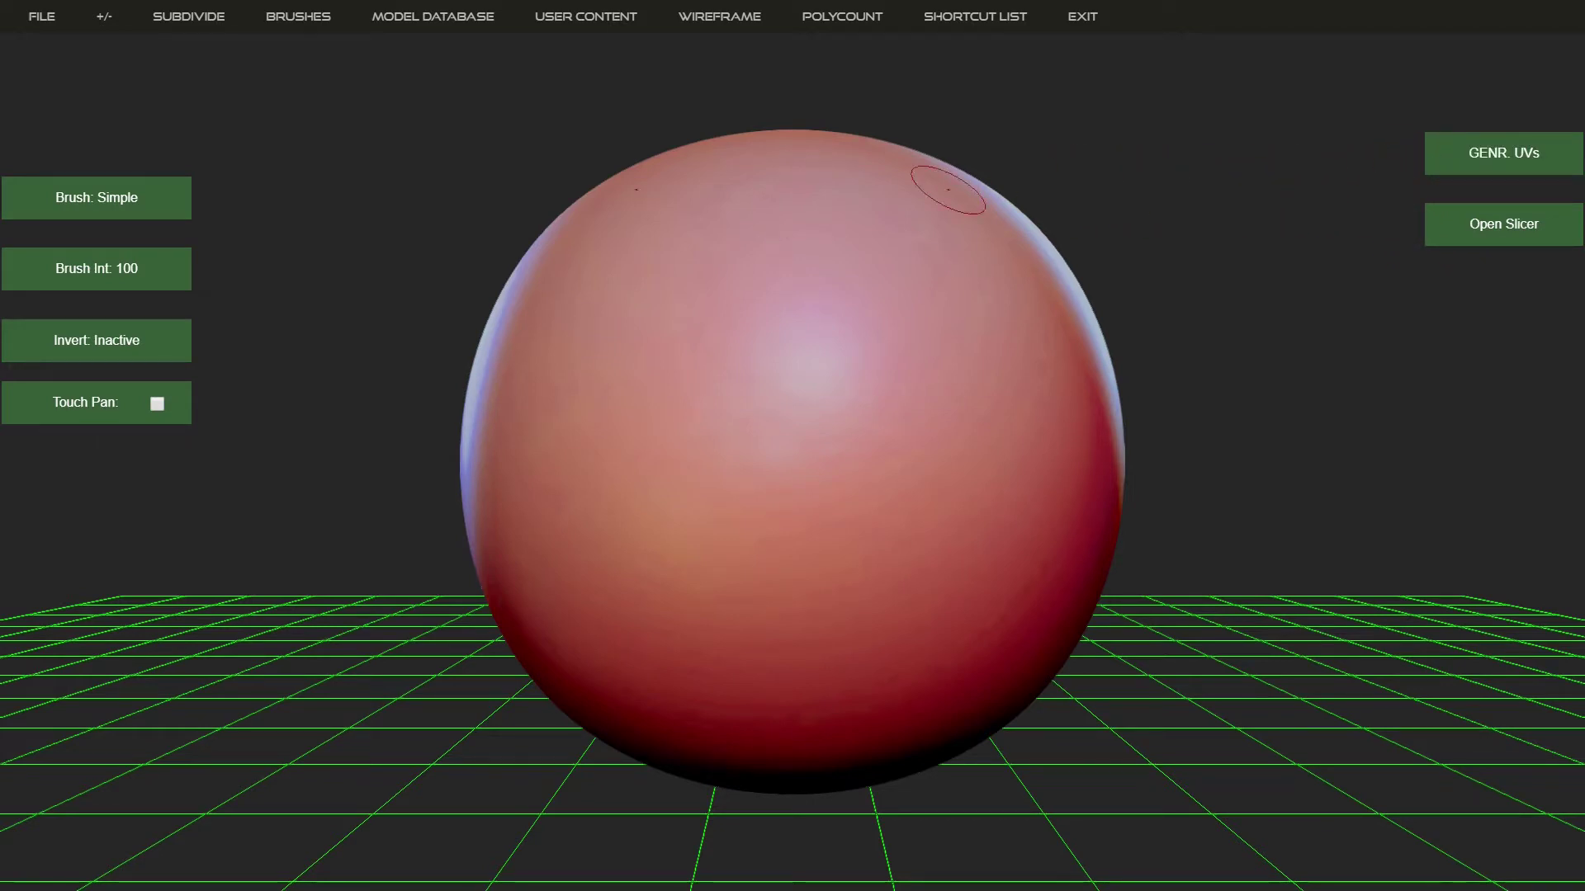
# Subdivide the sphere to division level 6
pyautogui.click(188, 16)
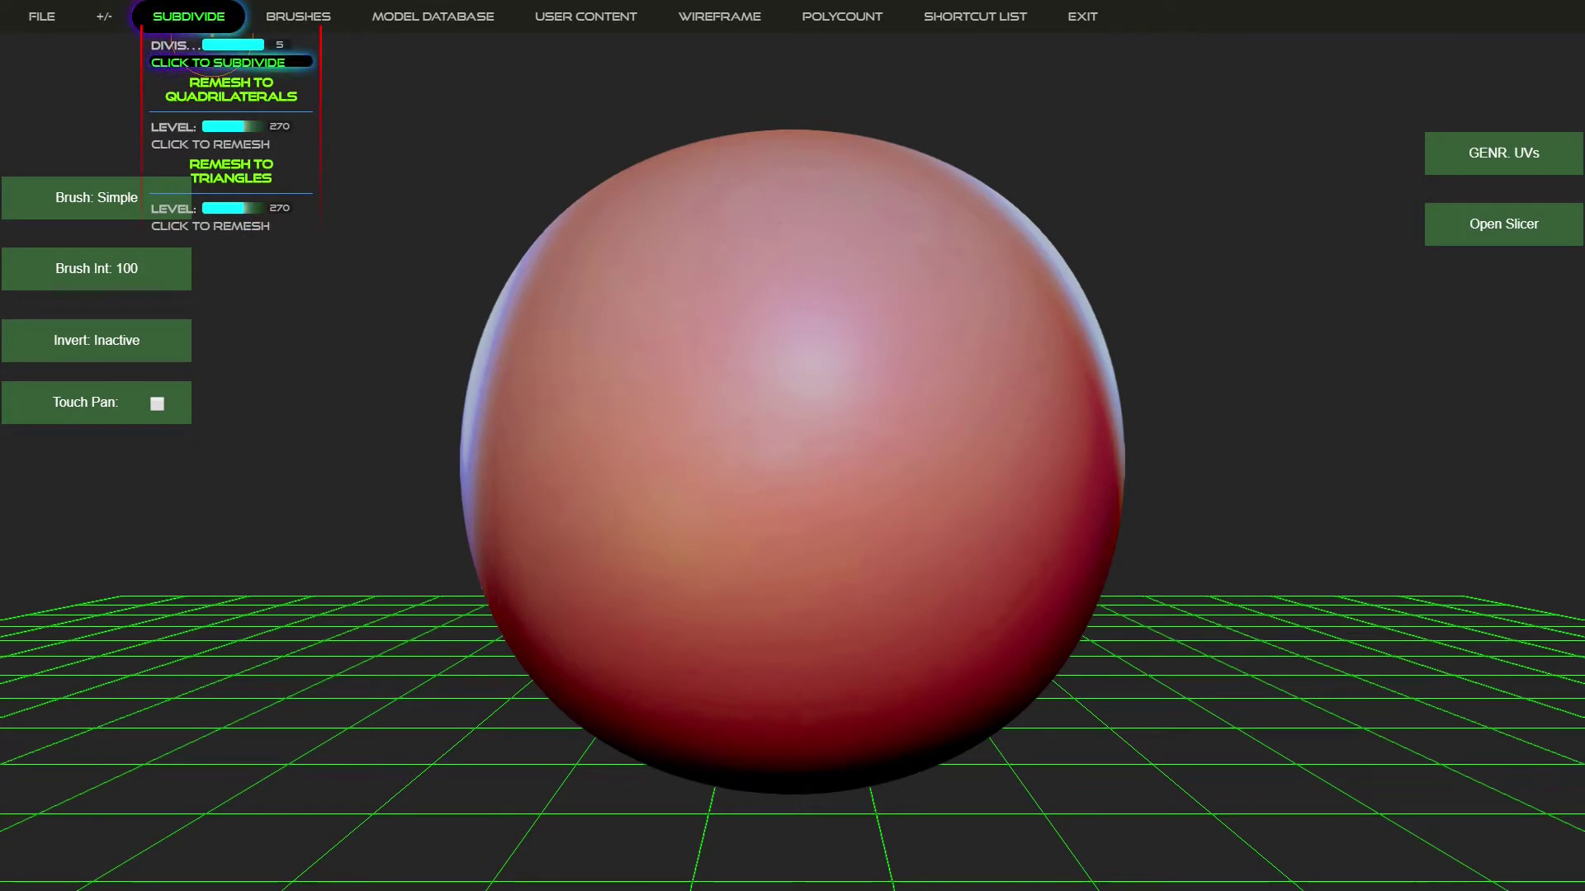
pyautogui.click(221, 62)
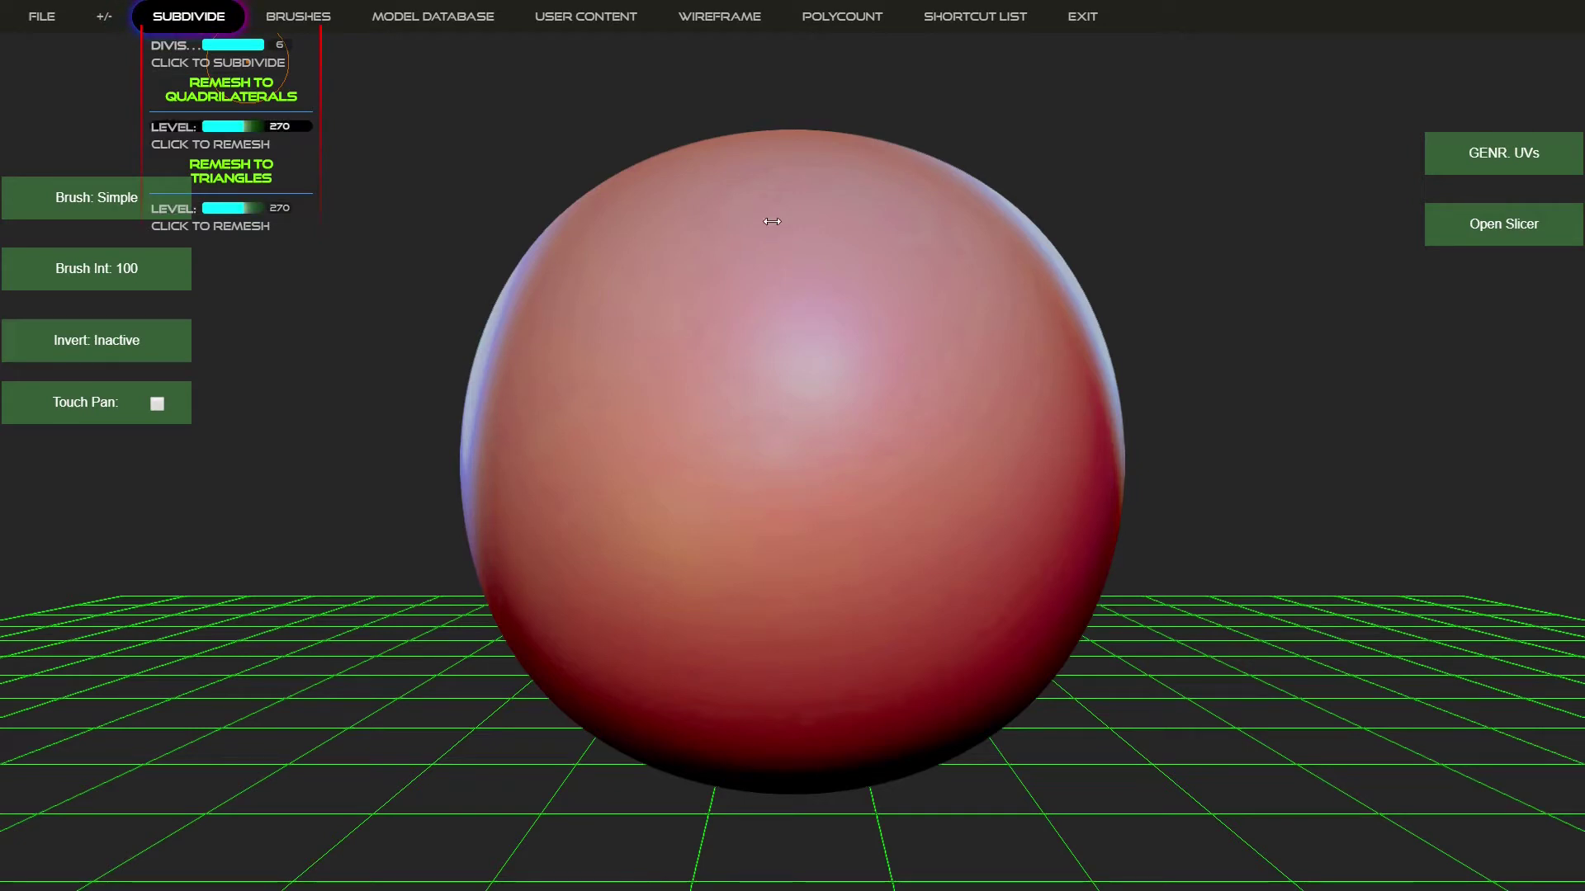
pyautogui.click(246, 143)
pyautogui.click(188, 16)
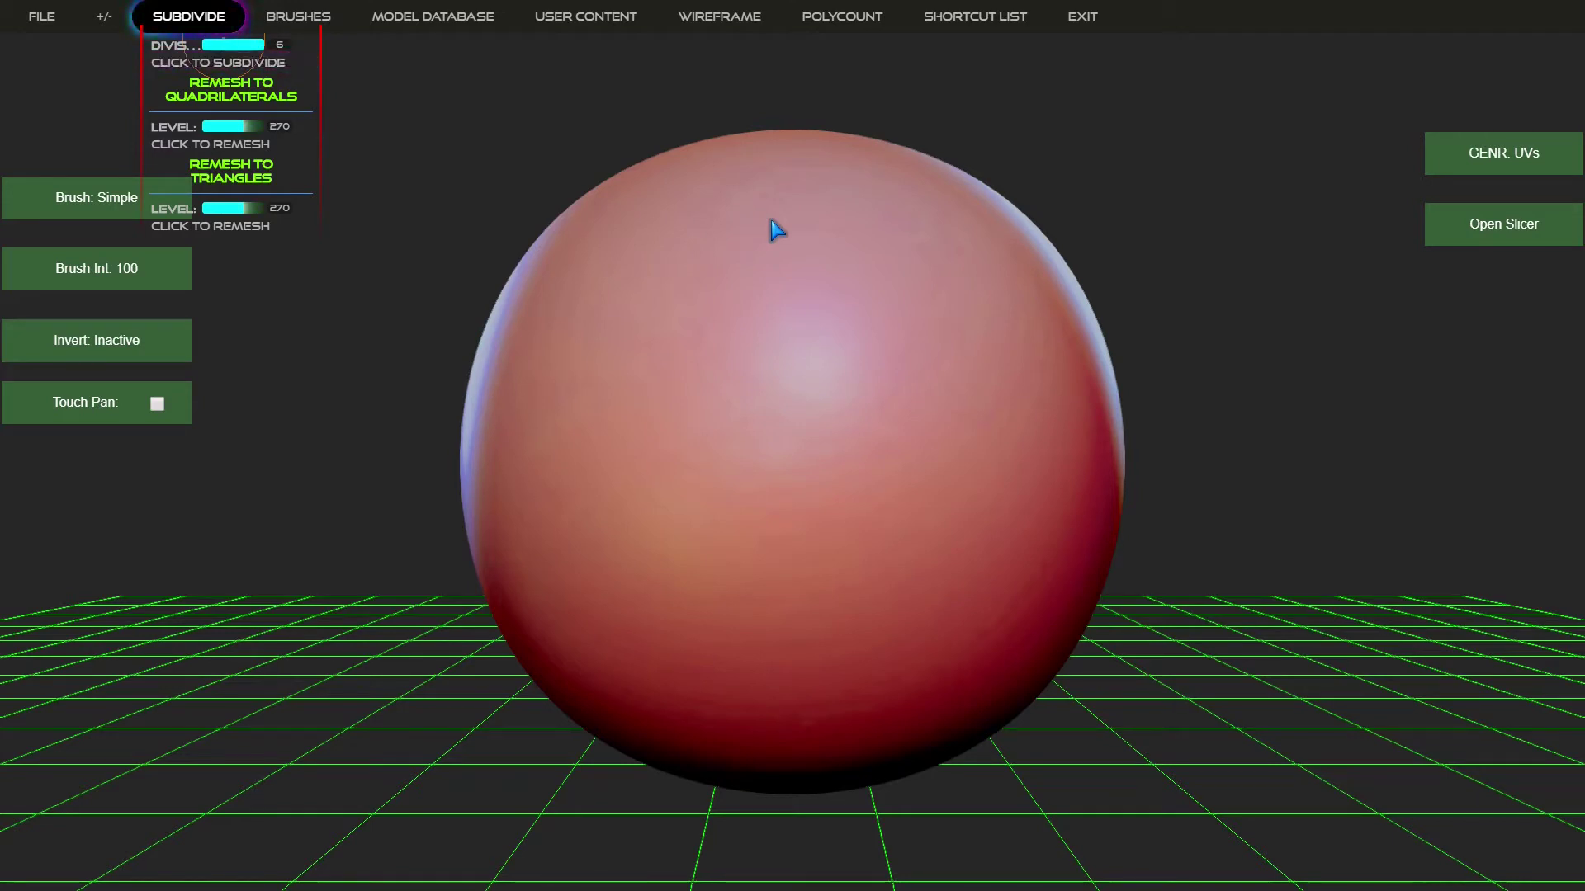
# Try the XFORM brush on the sphere and return to the Simple brush
pyautogui.moveTo(318, 18)
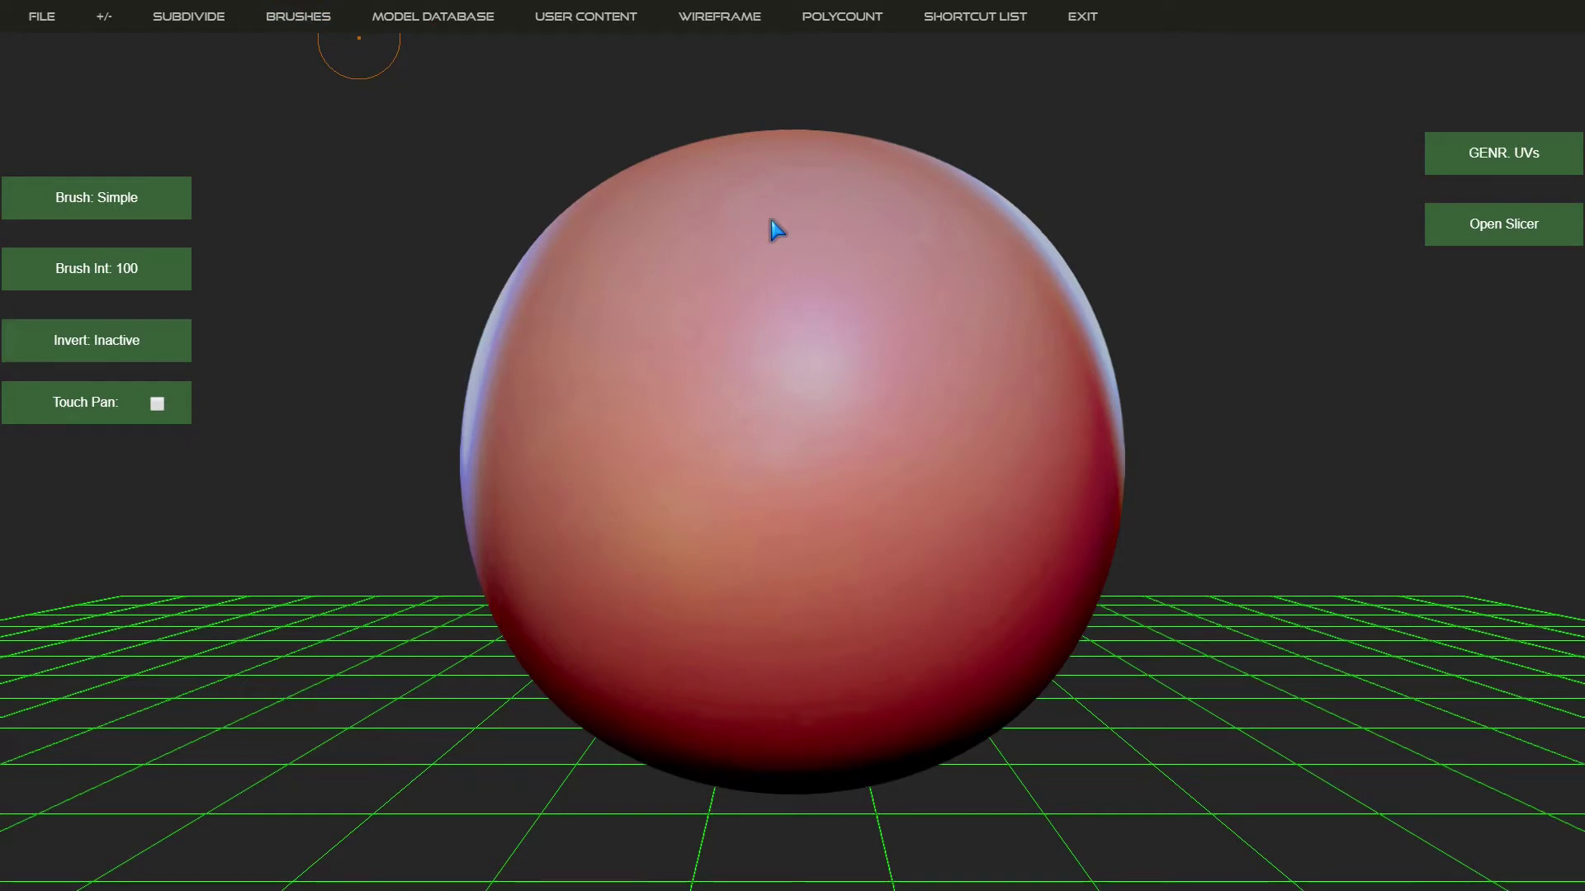
pyautogui.click(774, 229)
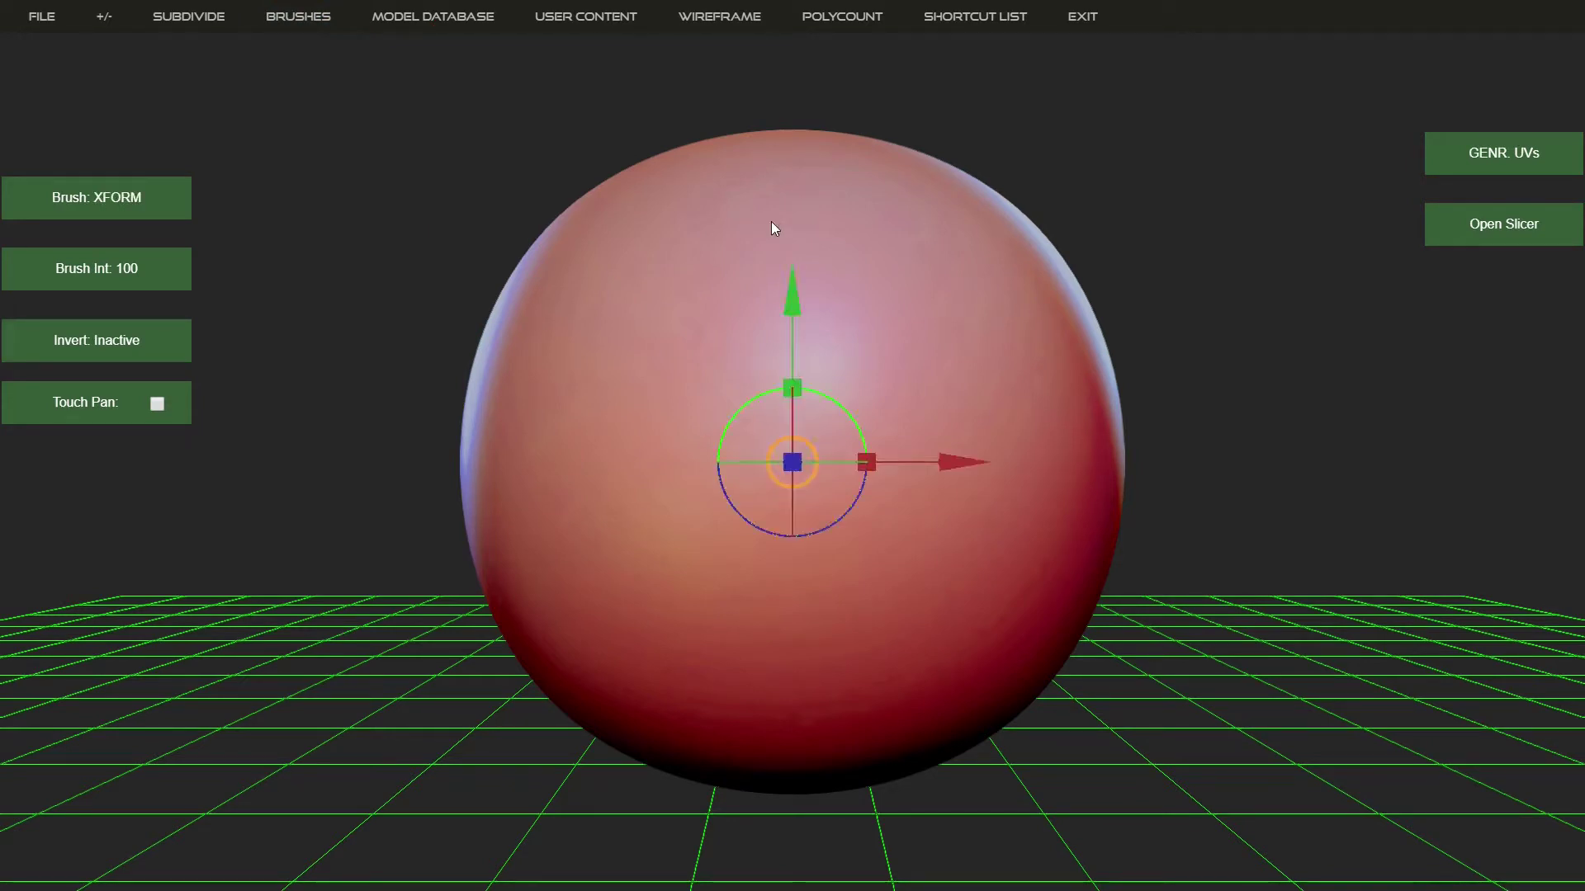
pyautogui.press('1')
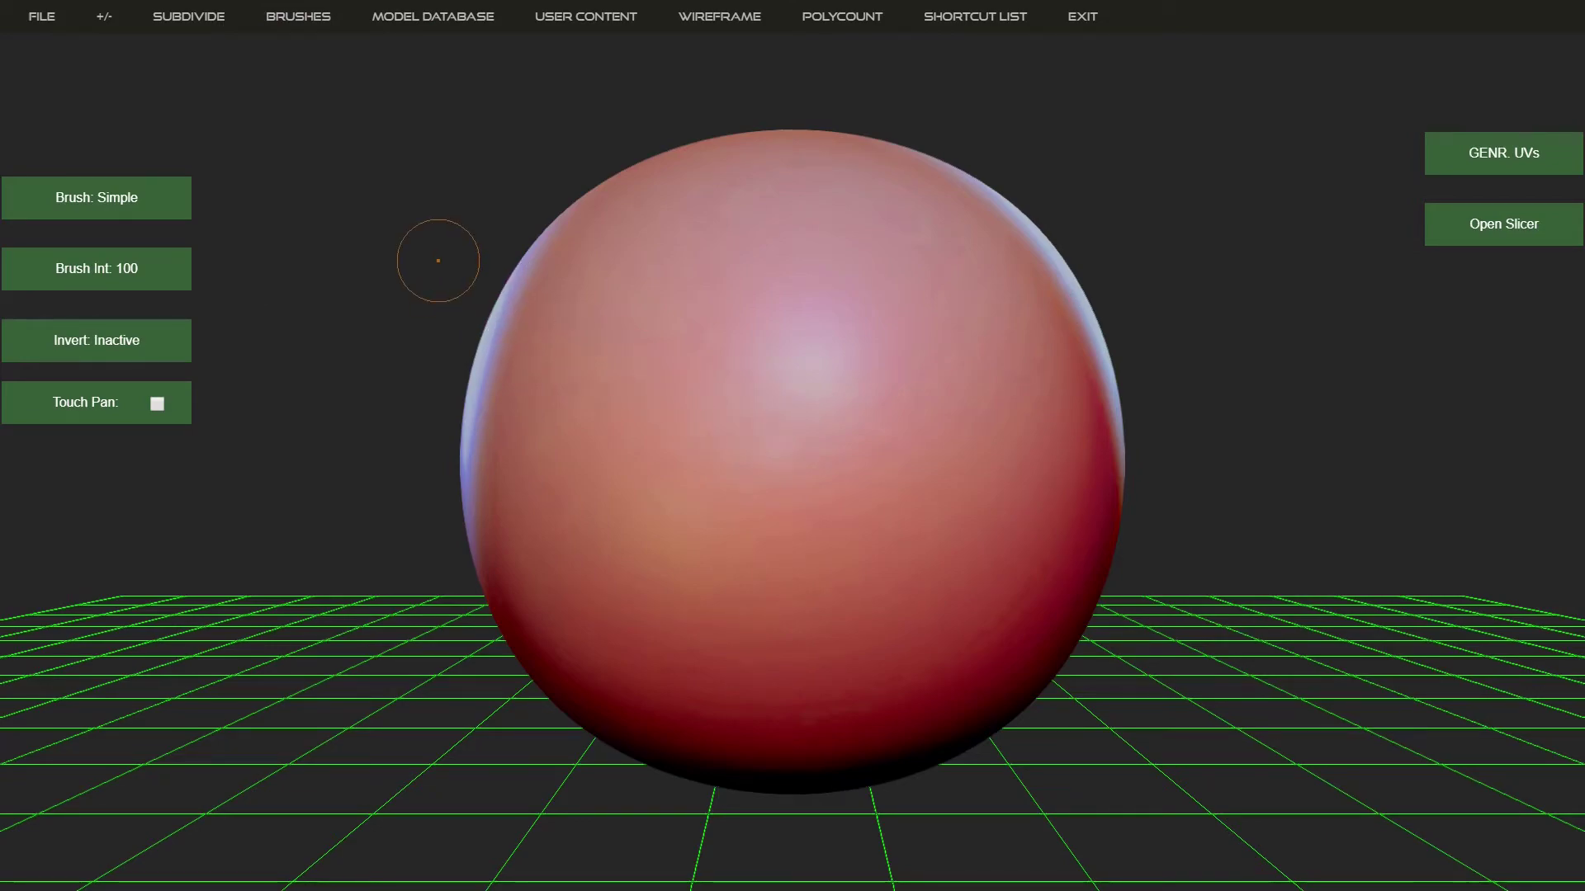
# Set the Simple brush intensity to 51 and sculpt mirrored V-shaped creases on the front of the sphere
pyautogui.moveTo(444, 253)
pyautogui.mouseDown()
pyautogui.moveTo(446, 301)
pyautogui.moveTo(786, 382)
pyautogui.moveTo(215, 425)
pyautogui.mouseUp()
pyautogui.click(165, 412)
pyautogui.moveTo(283, 378)
pyautogui.mouseDown()
pyautogui.moveTo(381, 358)
pyautogui.moveTo(363, 272)
pyautogui.moveTo(325, 355)
pyautogui.moveTo(367, 363)
pyautogui.moveTo(350, 397)
pyautogui.moveTo(378, 390)
pyautogui.mouseUp()
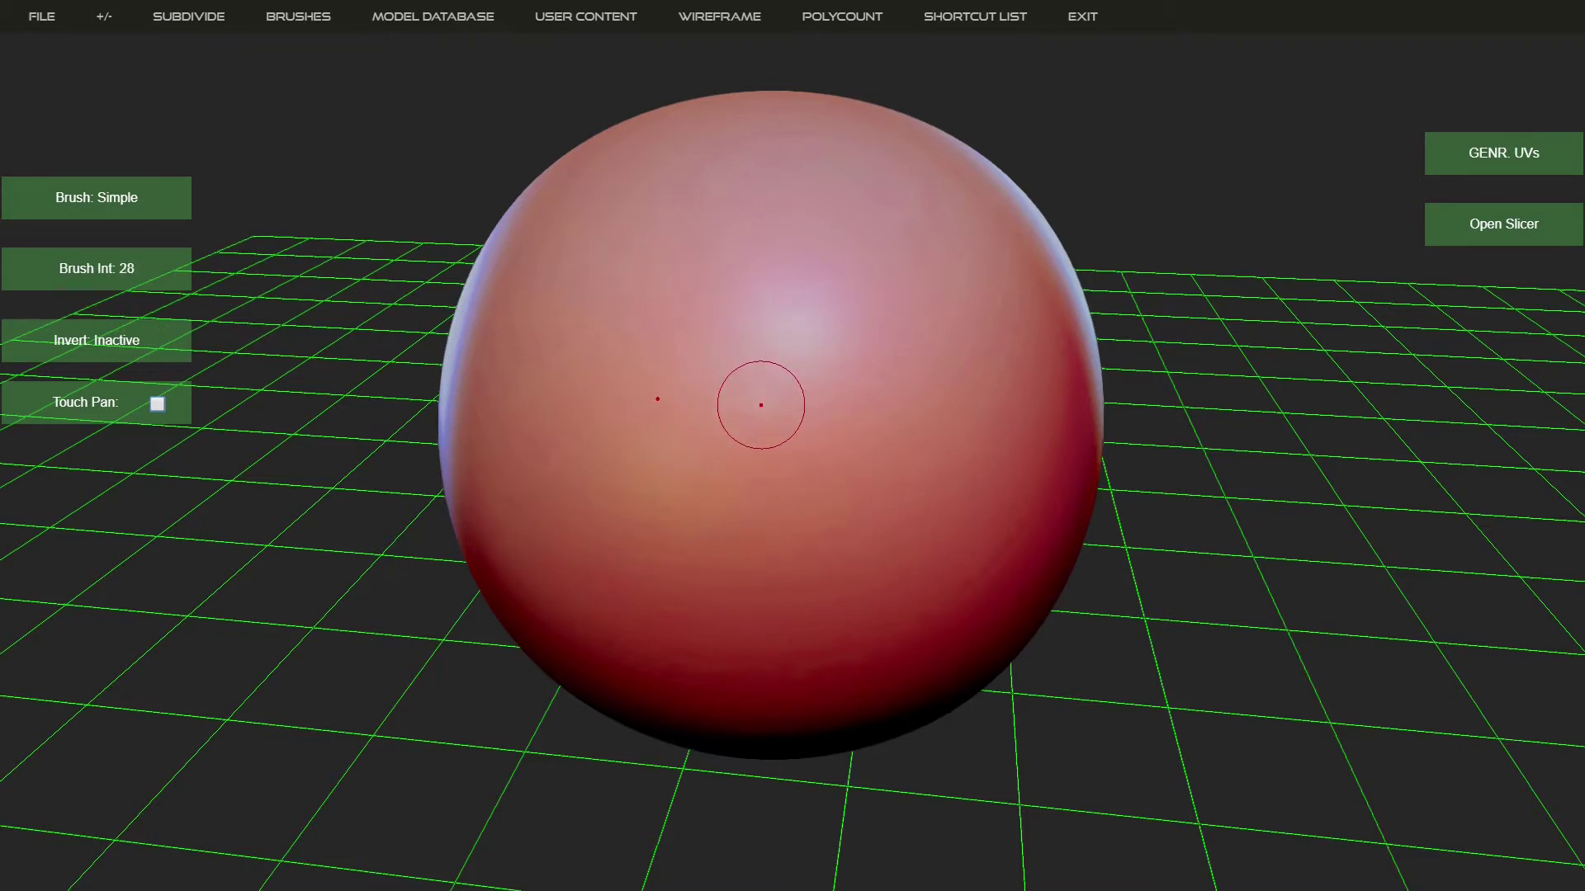
pyautogui.press('+')
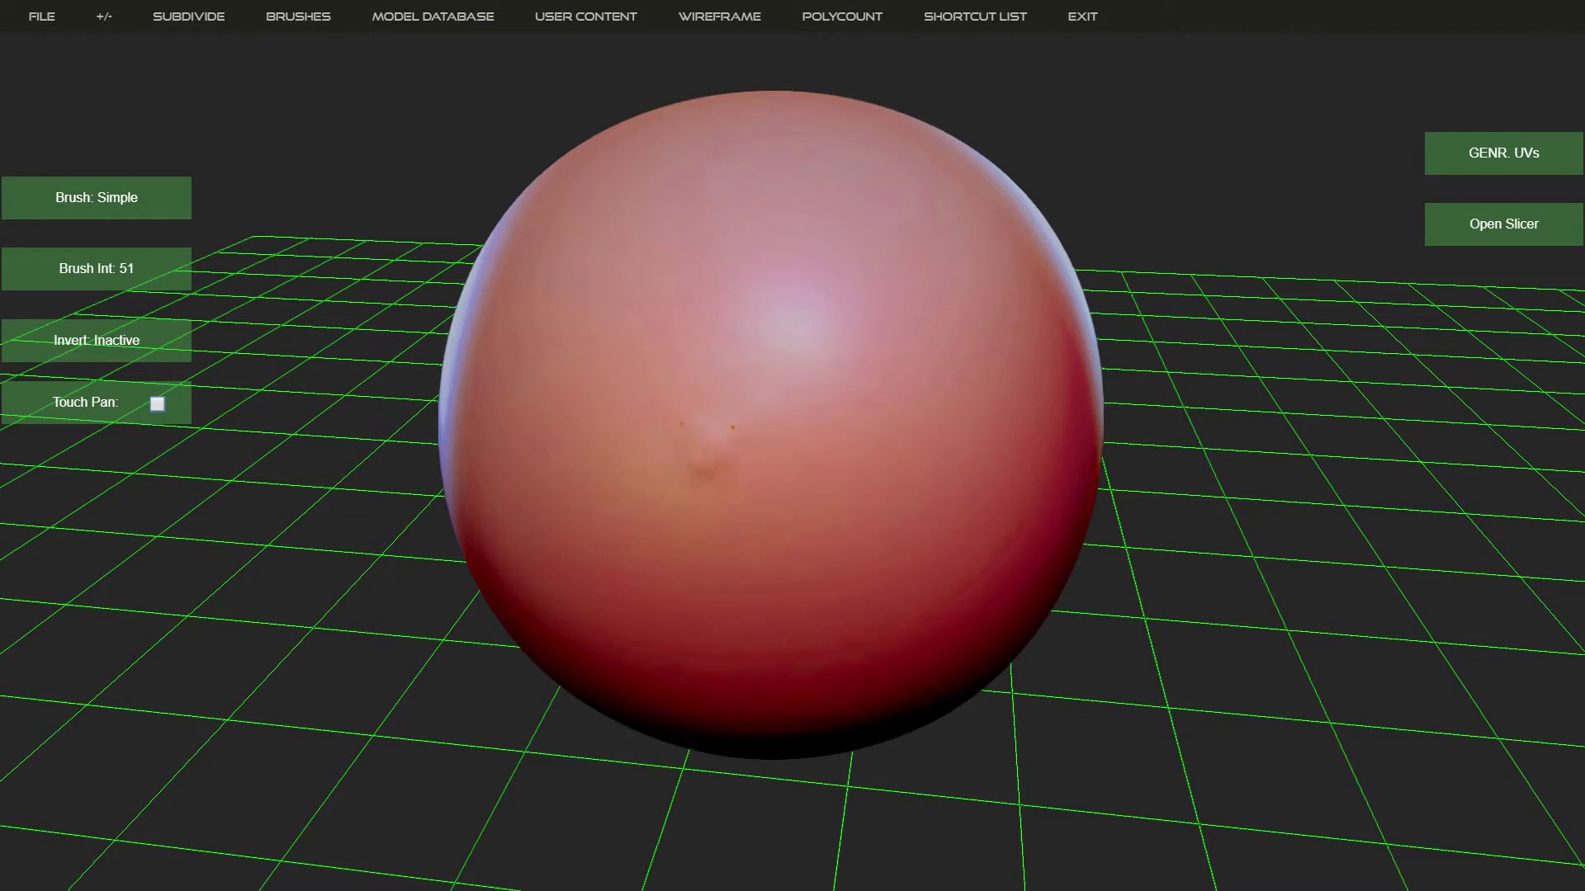
pyautogui.moveTo(743, 419)
pyautogui.mouseDown()
pyautogui.moveTo(716, 487)
pyautogui.moveTo(776, 475)
pyautogui.moveTo(788, 512)
pyautogui.moveTo(719, 557)
pyautogui.mouseUp()
pyautogui.moveTo(626, 499)
pyautogui.mouseDown()
pyautogui.moveTo(695, 453)
pyautogui.moveTo(591, 382)
pyautogui.mouseUp()
pyautogui.moveTo(335, 356)
pyautogui.mouseDown()
pyautogui.moveTo(411, 320)
pyautogui.moveTo(396, 324)
pyautogui.mouseUp()
# Invert the Simple brush with symmetry on and sculpt mirrored slanted strokes around and below the V-shaped creases
pyautogui.click(298, 16)
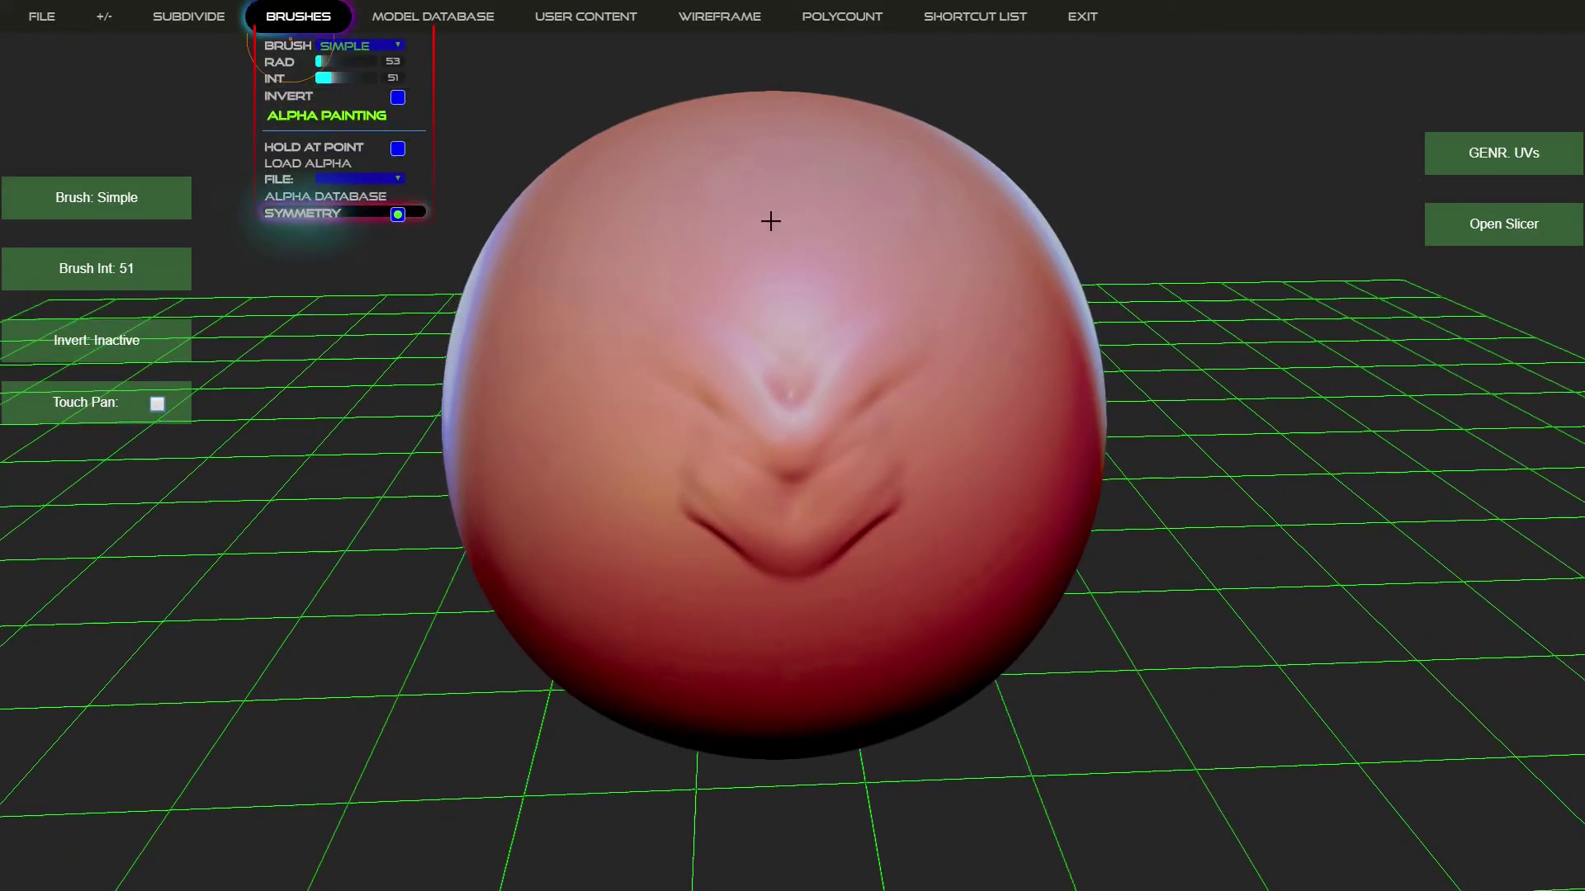
pyautogui.click(298, 16)
pyautogui.moveTo(720, 416)
pyautogui.mouseDown()
pyautogui.moveTo(661, 413)
pyautogui.moveTo(644, 437)
pyautogui.moveTo(725, 444)
pyautogui.mouseUp()
pyautogui.moveTo(687, 532)
pyautogui.keyDown('alt'); pyautogui.mouseDown()
pyautogui.moveTo(695, 548)
pyautogui.moveTo(632, 499)
pyautogui.mouseUp(); pyautogui.keyUp('alt')
pyautogui.moveTo(631, 499)
pyautogui.keyDown('alt'); pyautogui.mouseDown()
pyautogui.moveTo(722, 563)
pyautogui.moveTo(607, 491)
pyautogui.moveTo(712, 572)
pyautogui.moveTo(623, 500)
pyautogui.mouseUp(); pyautogui.keyUp('alt')
# Switch to the Displace brush and pull three mirrored pairs of spikes out of the sphere's sides
pyautogui.moveTo(307, 20)
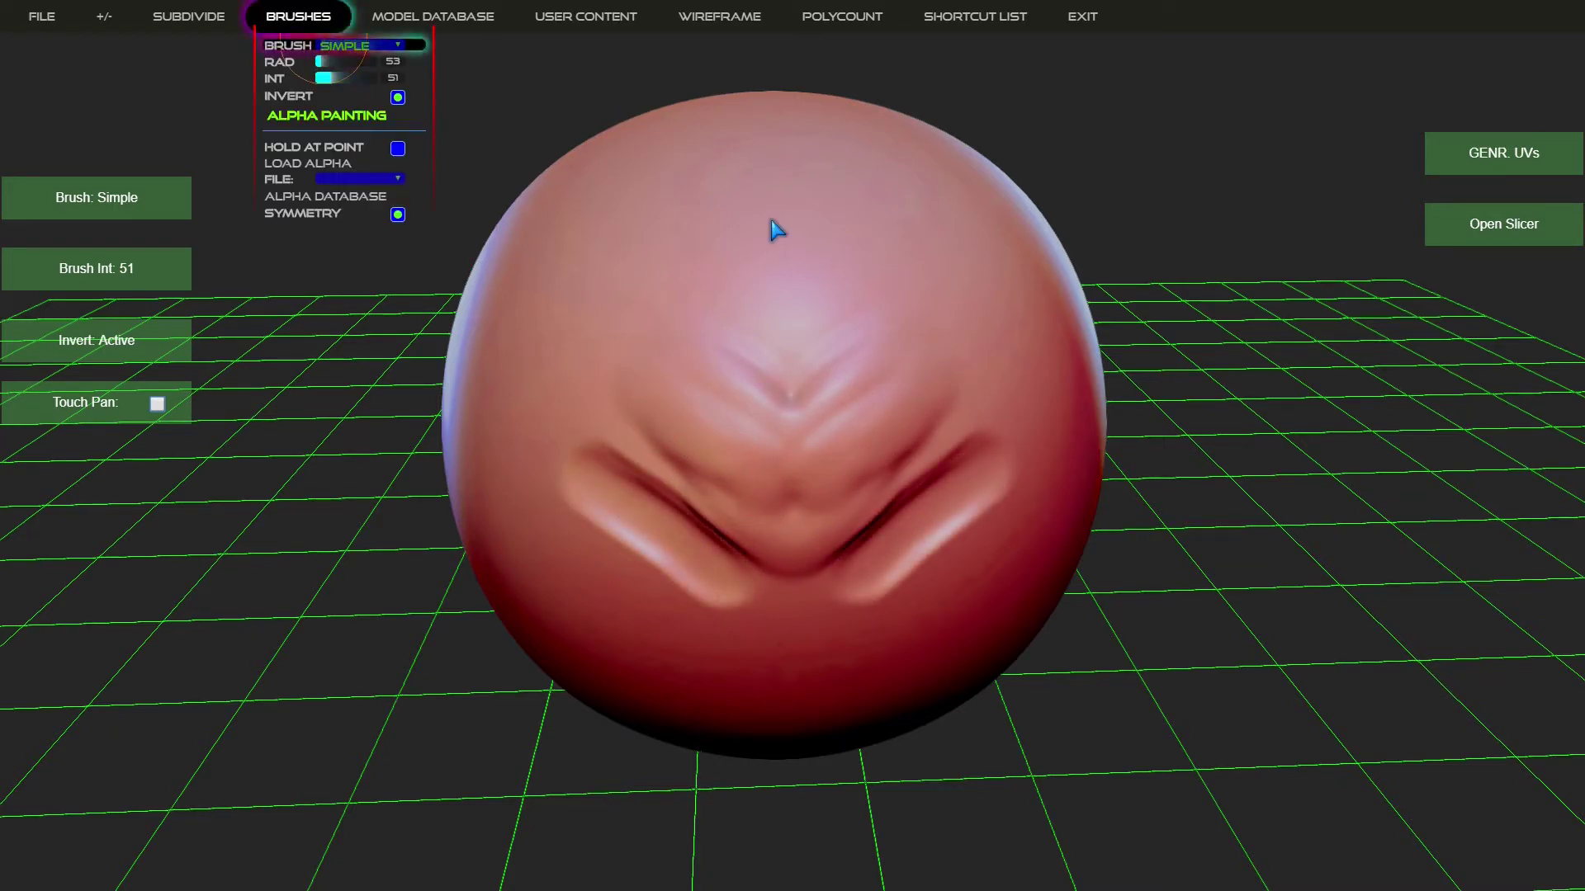
pyautogui.moveTo(406, 18)
pyautogui.click(298, 17)
pyautogui.click(363, 46)
pyautogui.click(354, 72)
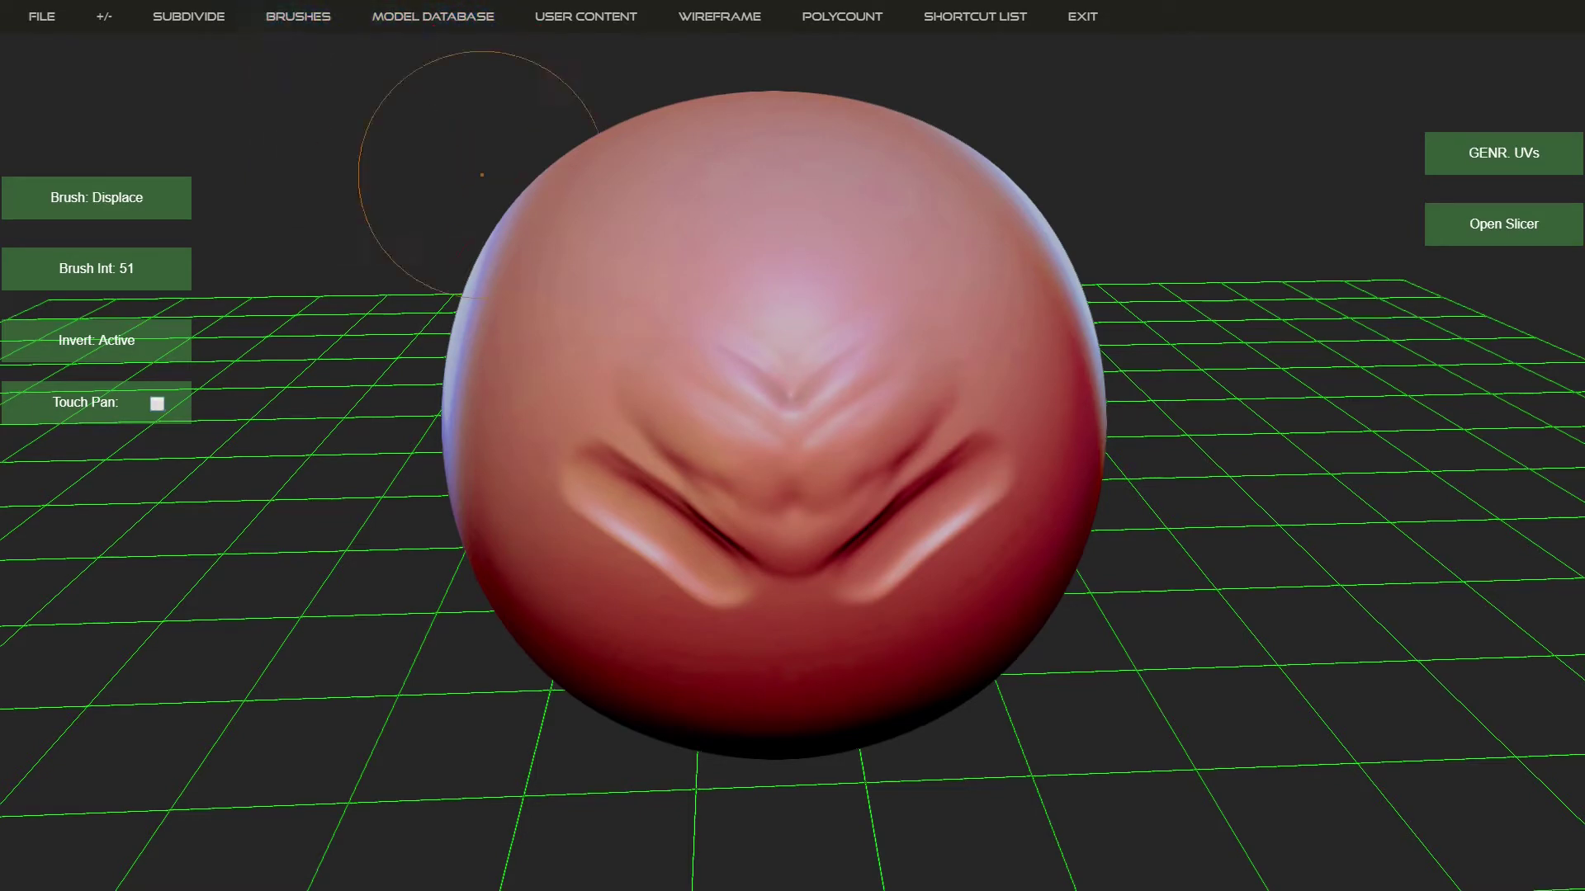
pyautogui.moveTo(544, 263)
pyautogui.mouseDown()
pyautogui.moveTo(520, 241)
pyautogui.moveTo(549, 257)
pyautogui.mouseUp()
pyautogui.moveTo(493, 395); pyautogui.dragTo(493, 396)
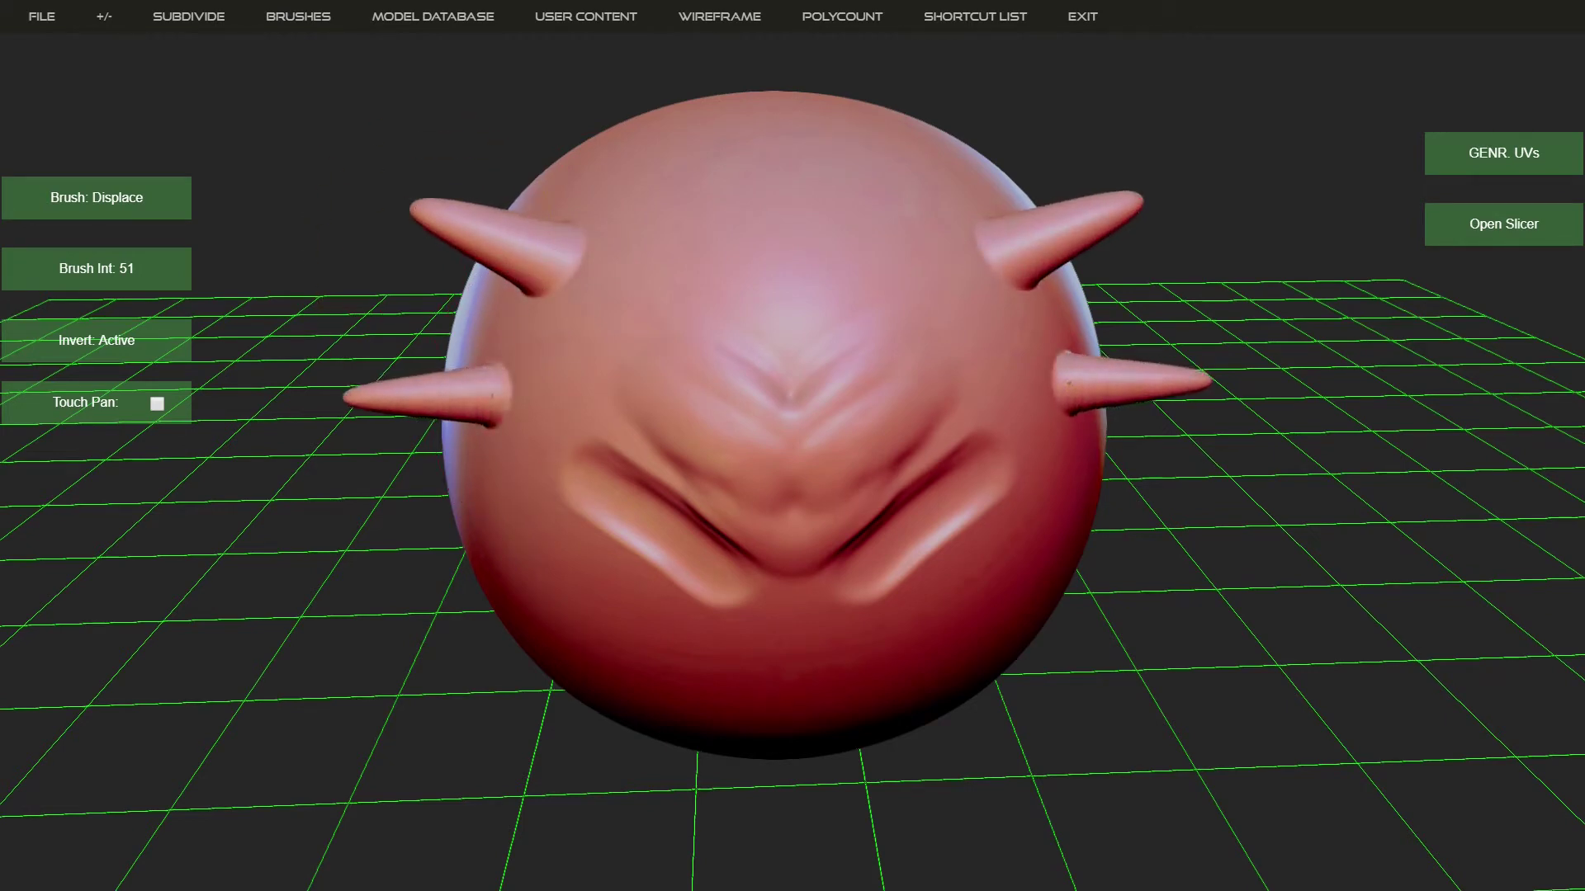
pyautogui.moveTo(479, 501); pyautogui.dragTo(480, 504)
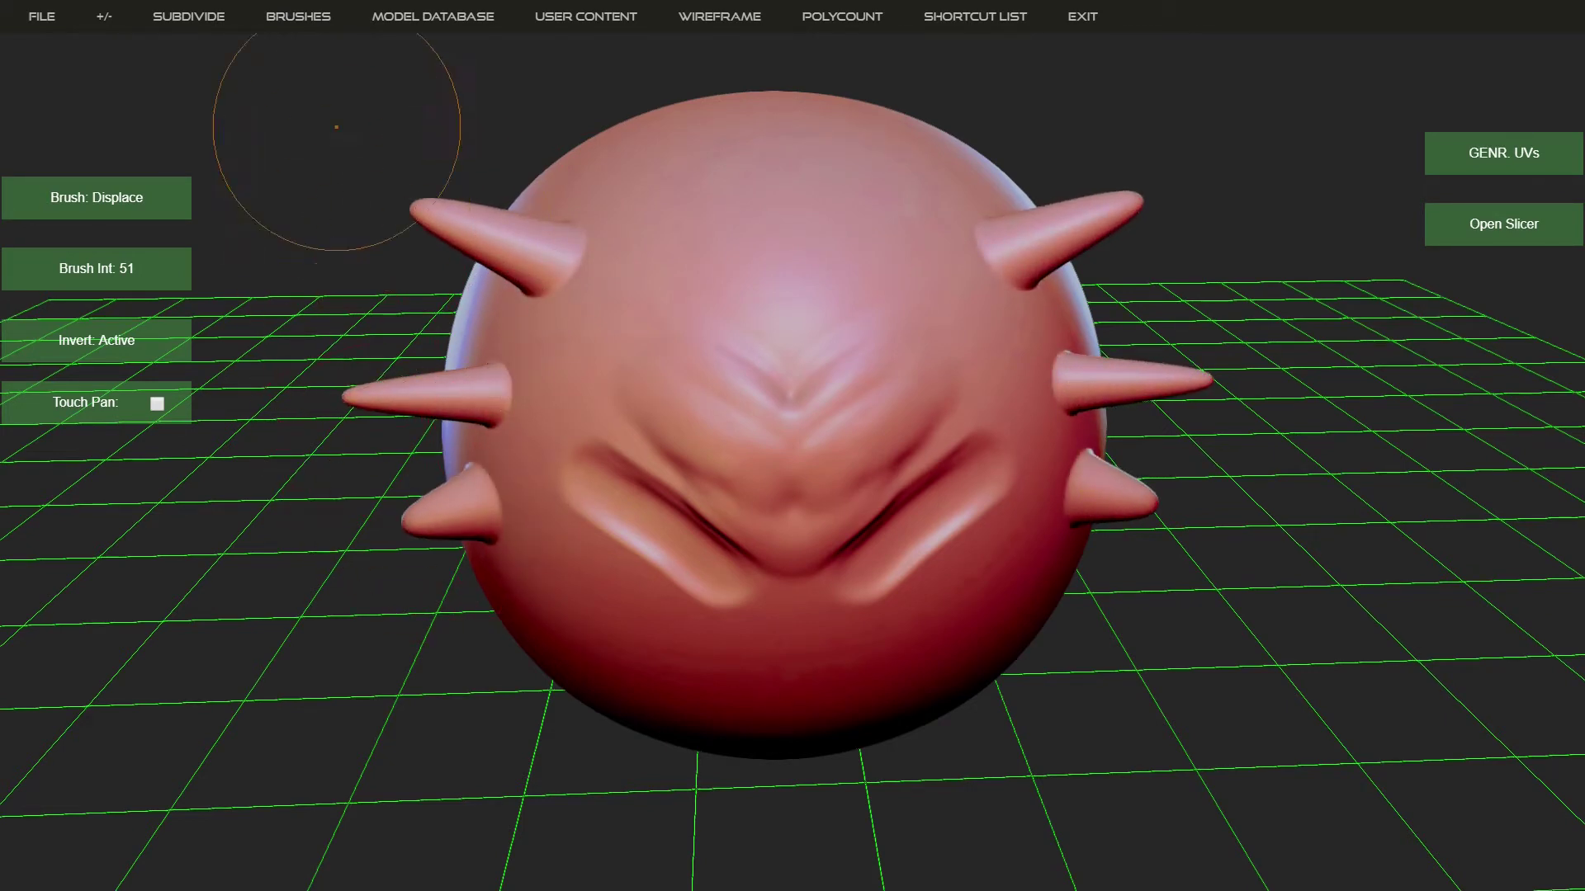
# Switch to the Morph brush and reshape the slanted strips below the creases into broad, protruding eye areas
pyautogui.moveTo(321, 19)
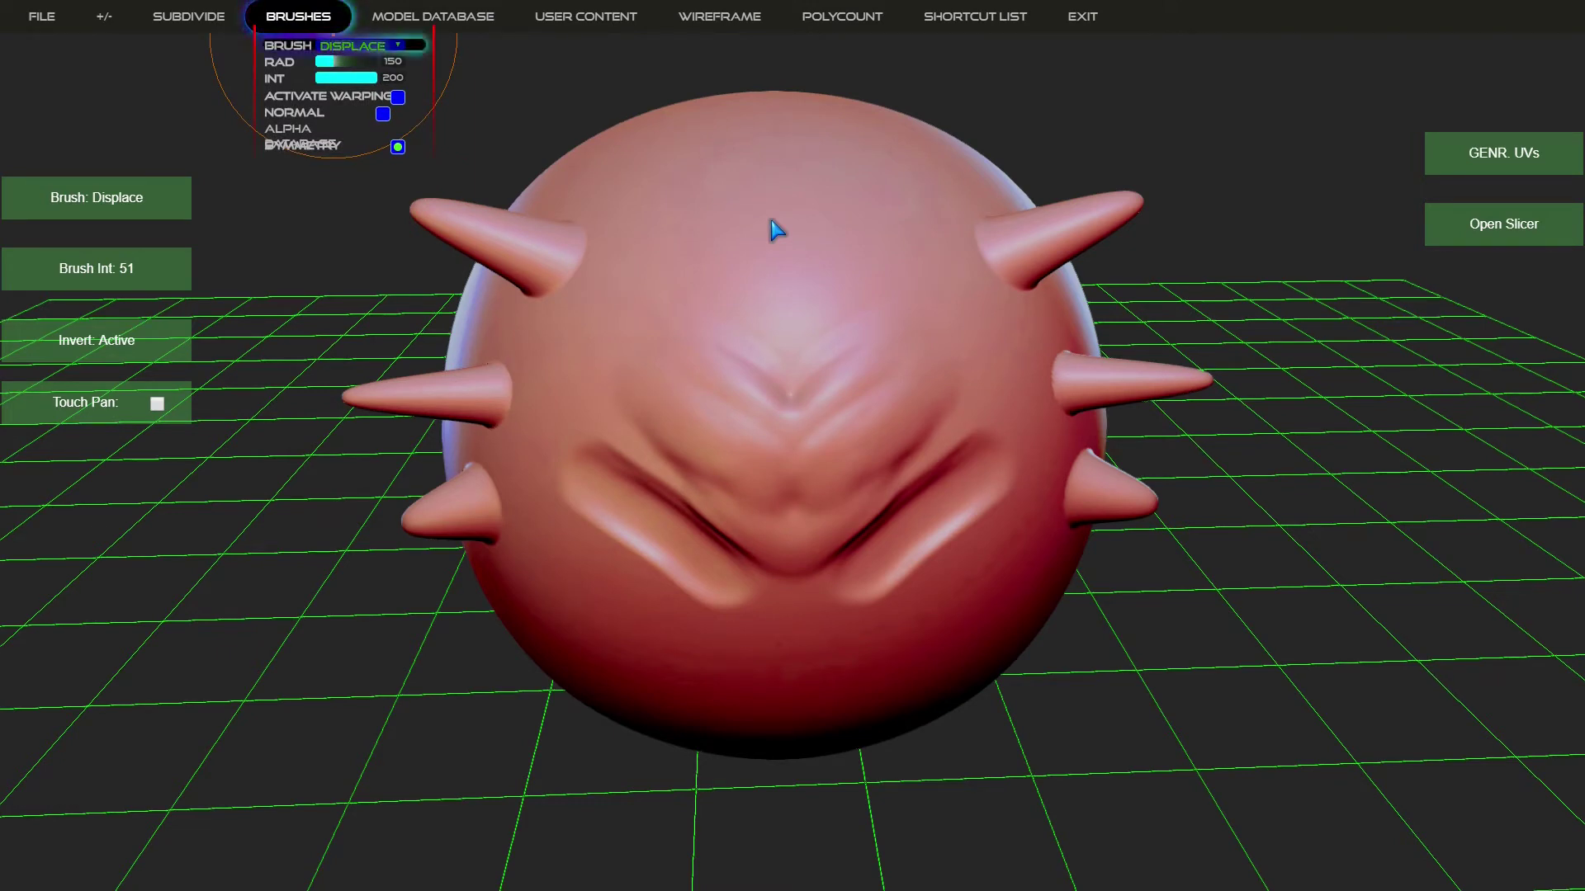
pyautogui.click(368, 45)
pyautogui.press('Down')
pyautogui.press('Return')
pyautogui.moveTo(674, 365)
pyautogui.mouseDown()
pyautogui.moveTo(637, 417)
pyautogui.moveTo(682, 493)
pyautogui.moveTo(658, 477)
pyautogui.mouseUp()
pyautogui.moveTo(320, 327); pyautogui.dragTo(283, 311)
pyautogui.moveTo(578, 404); pyautogui.dragTo(444, 445, button='right')
pyautogui.moveTo(499, 445)
pyautogui.mouseDown()
pyautogui.moveTo(471, 454)
pyautogui.moveTo(523, 521)
pyautogui.moveTo(571, 547)
pyautogui.mouseUp()
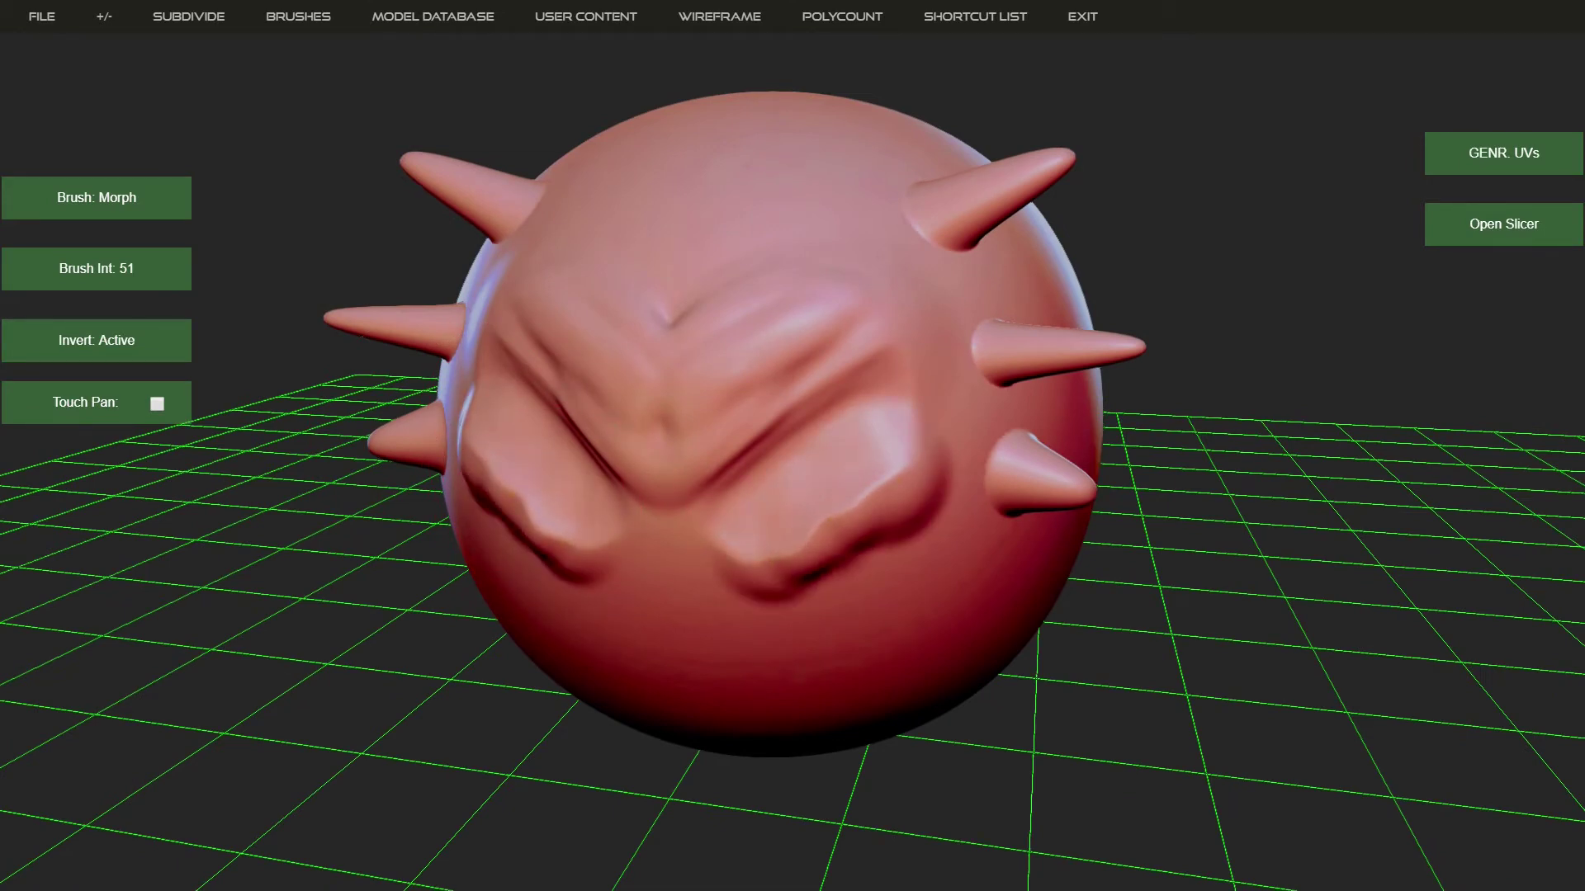
pyautogui.moveTo(522, 497)
pyautogui.mouseDown()
pyautogui.moveTo(511, 524)
pyautogui.moveTo(351, 472)
pyautogui.mouseUp()
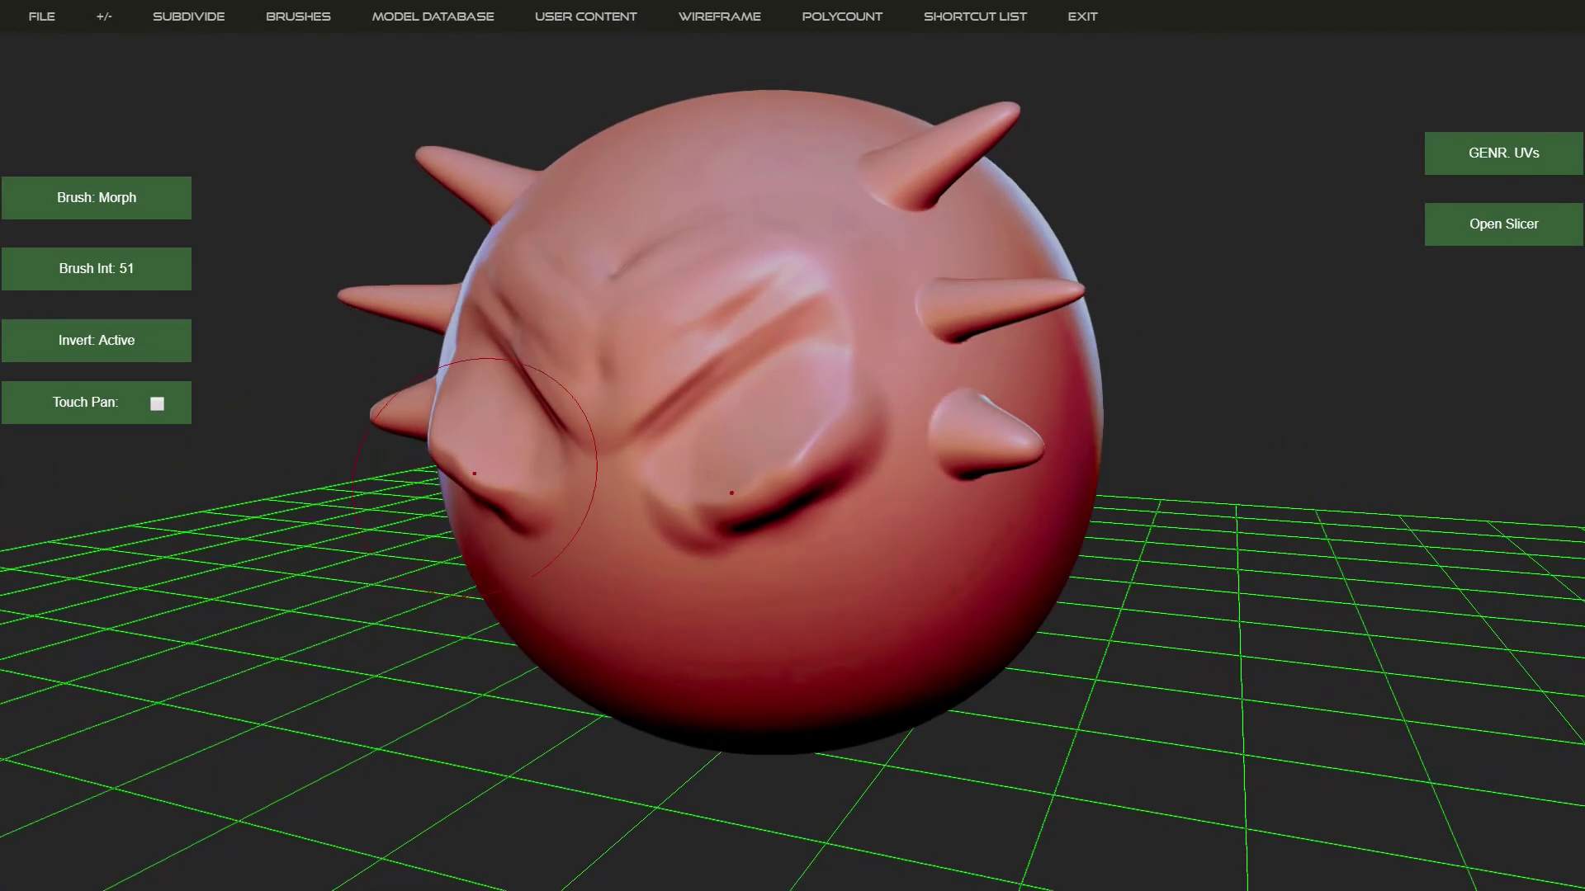
pyautogui.moveTo(475, 471); pyautogui.dragTo(430, 462)
pyautogui.moveTo(522, 477); pyautogui.dragTo(523, 503)
pyautogui.moveTo(402, 591); pyautogui.dragTo(418, 582)
# Morph the brow upward and outward into a wide forehead ridge and extend the outer edges of both eye areas
pyautogui.moveTo(418, 582); pyautogui.dragTo(603, 474, button='right')
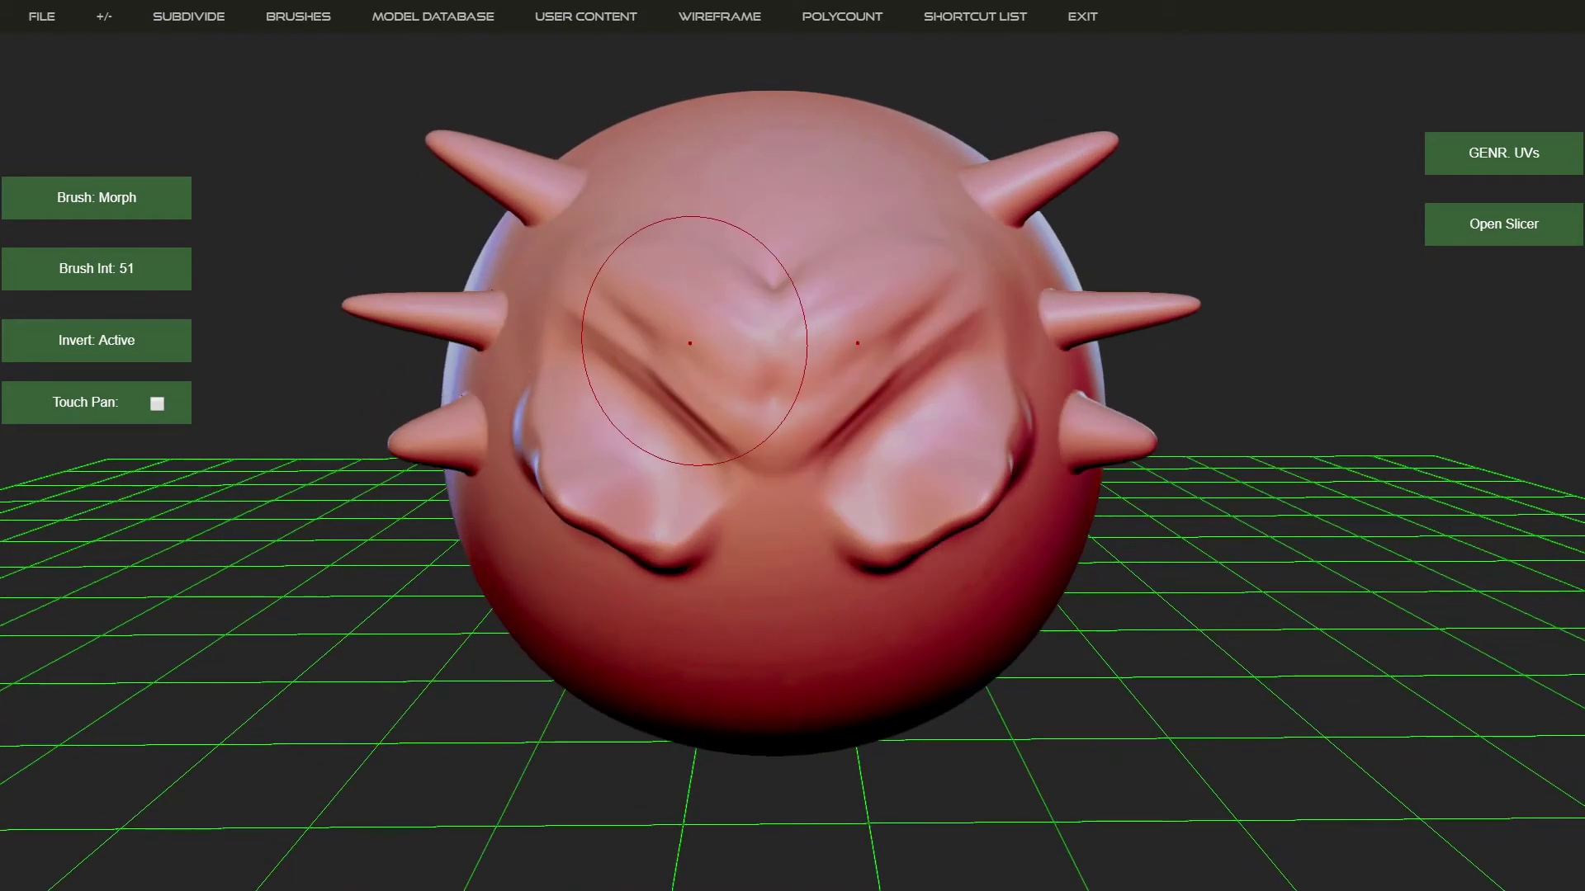
pyautogui.moveTo(698, 345); pyautogui.dragTo(666, 286)
pyautogui.moveTo(580, 318); pyautogui.dragTo(546, 309)
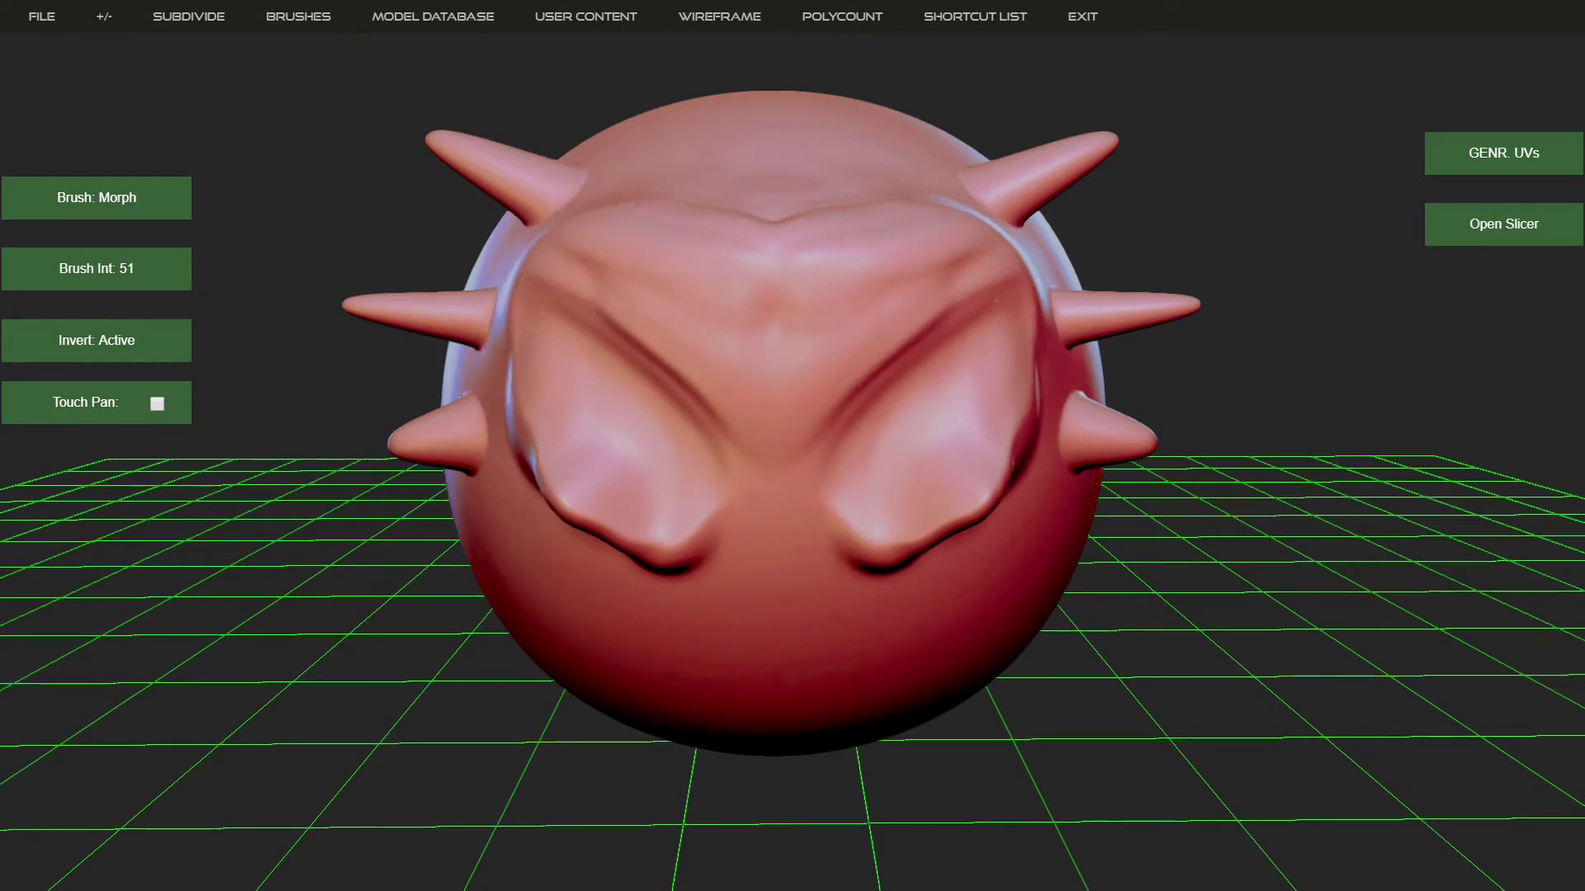
pyautogui.moveTo(686, 276); pyautogui.dragTo(702, 224)
pyautogui.moveTo(591, 258); pyautogui.dragTo(541, 245)
pyautogui.moveTo(570, 476)
pyautogui.mouseDown()
pyautogui.moveTo(636, 531)
pyautogui.moveTo(644, 563)
pyautogui.mouseUp()
pyautogui.moveTo(488, 665); pyautogui.dragTo(540, 654)
pyautogui.moveTo(512, 472); pyautogui.dragTo(420, 490)
pyautogui.moveTo(421, 326)
pyautogui.mouseDown()
pyautogui.moveTo(400, 323)
pyautogui.moveTo(456, 317)
pyautogui.mouseUp()
pyautogui.moveTo(553, 190); pyautogui.dragTo(448, 140)
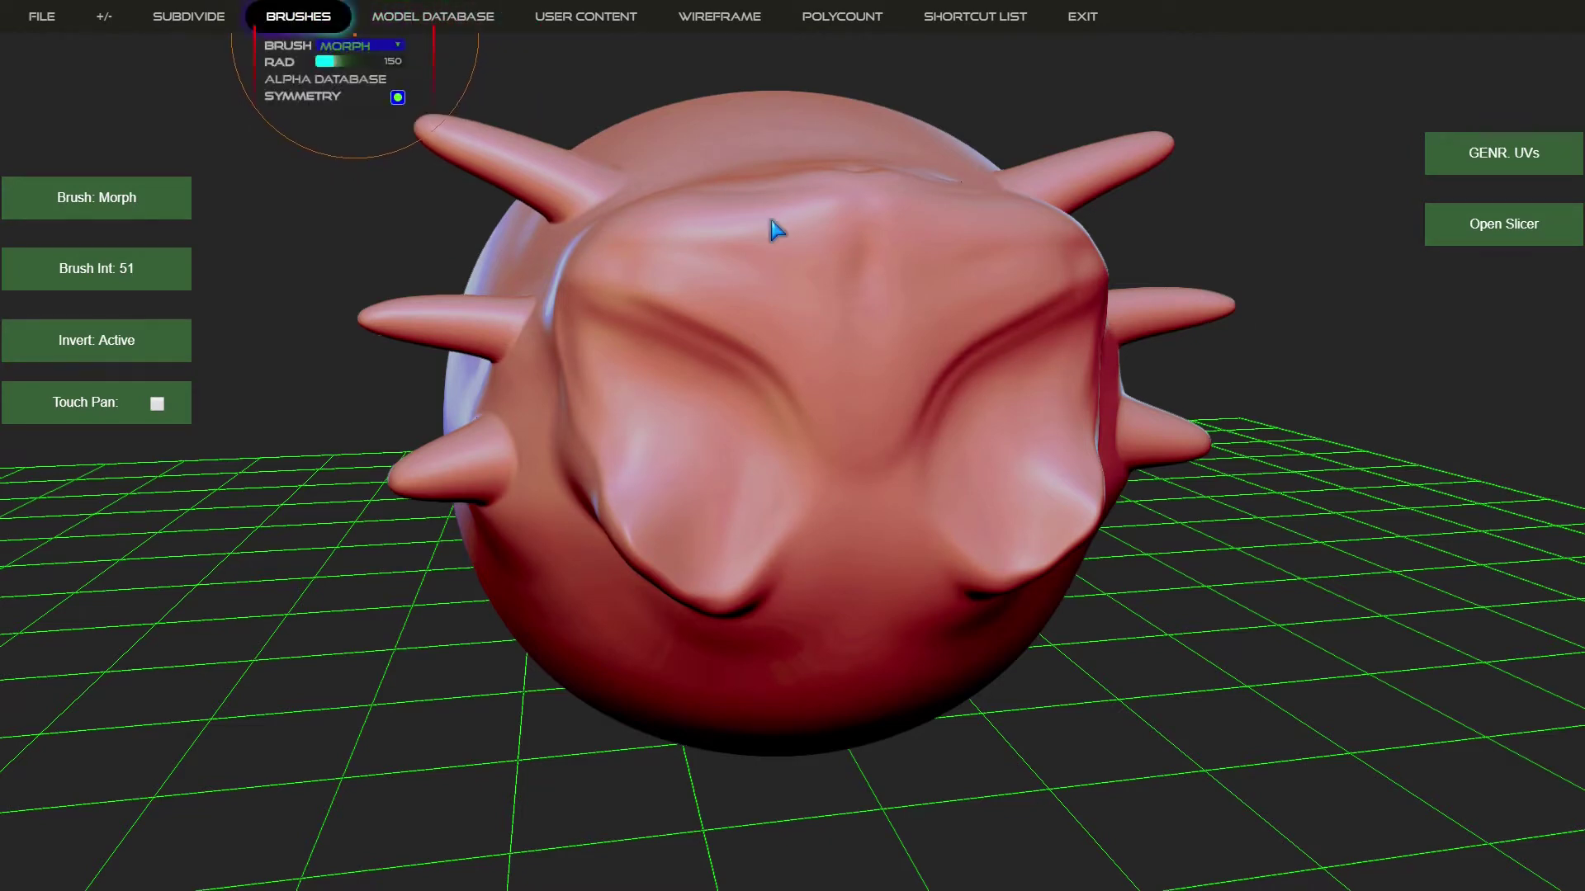
# Switch to the Swell brush, bulge the brow ridge and shape a mirrored hollow across the forehead at intensity 60
pyautogui.click(373, 46)
pyautogui.press('Down')
pyautogui.press('Down')
pyautogui.press('Down')
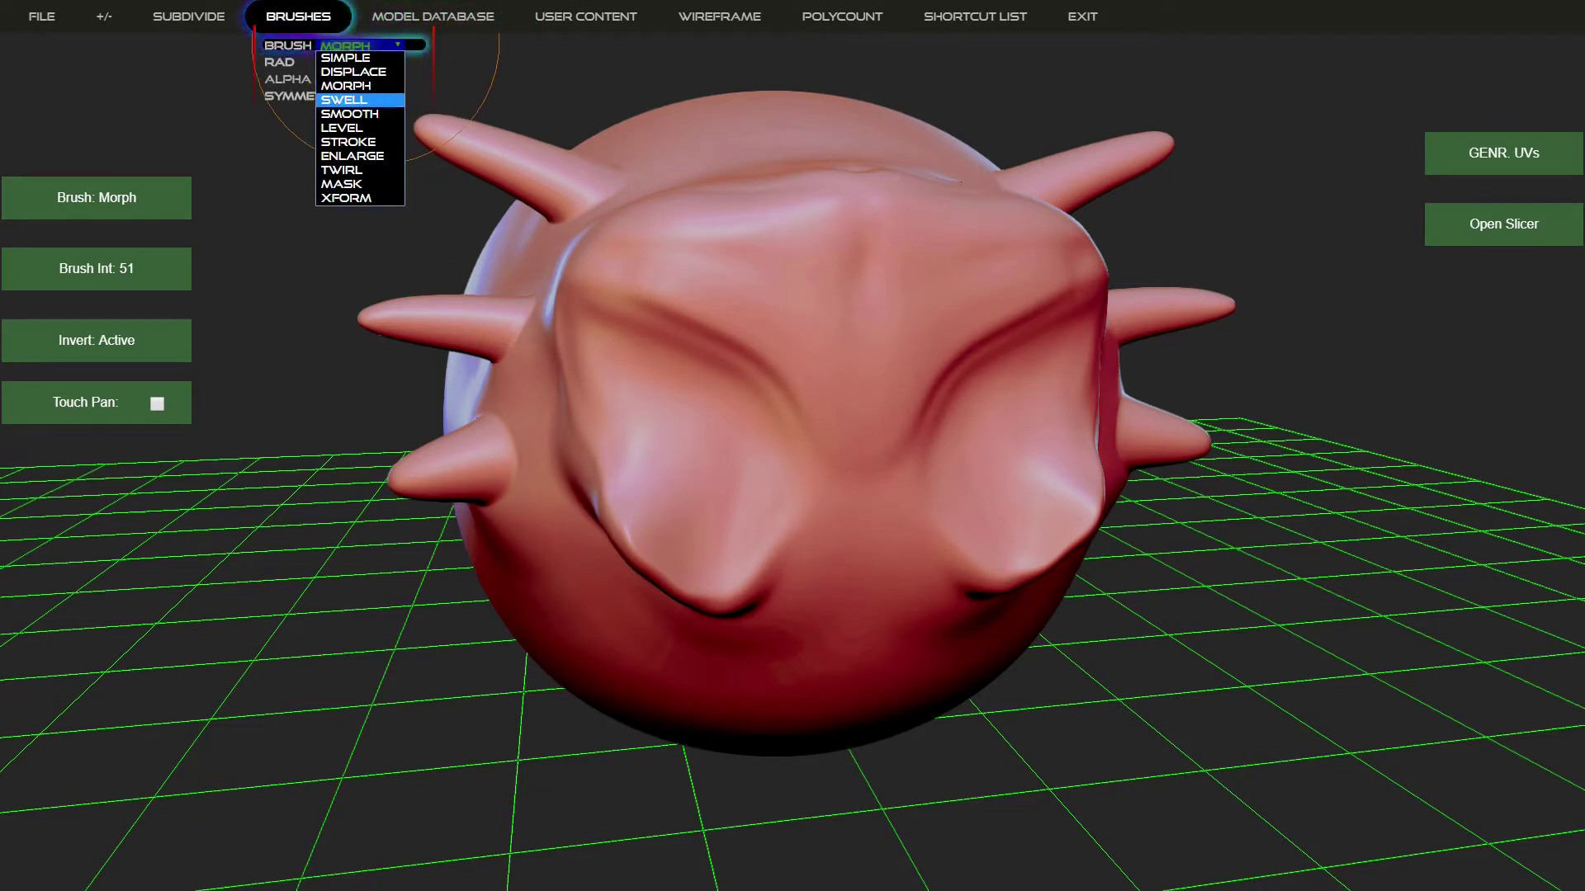
pyautogui.press('Return')
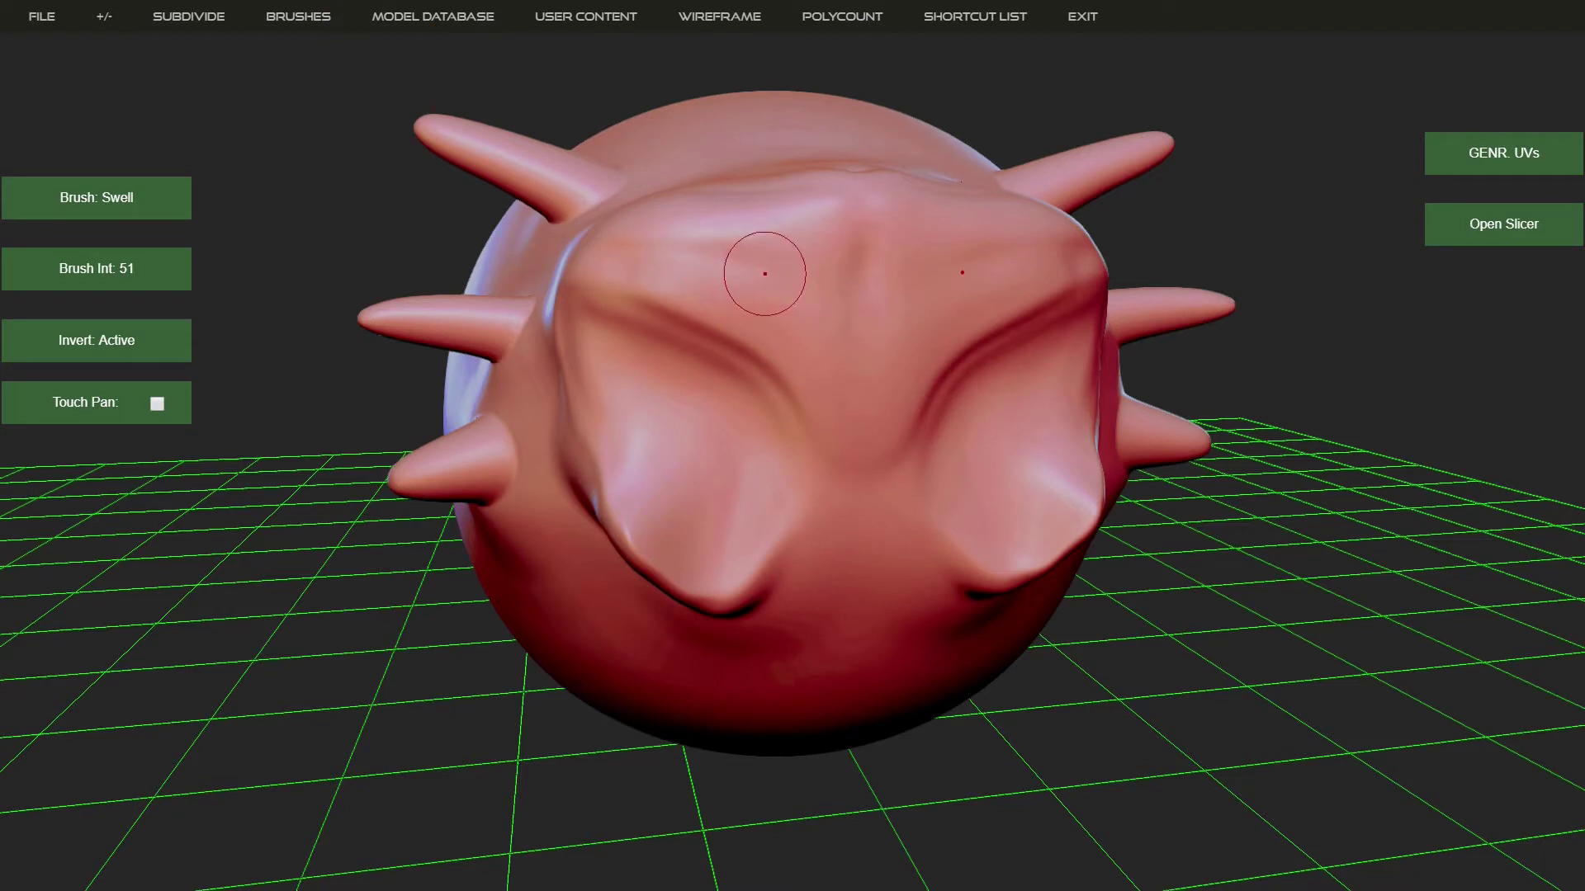
pyautogui.moveTo(737, 232)
pyautogui.mouseDown()
pyautogui.moveTo(821, 229)
pyautogui.moveTo(661, 227)
pyautogui.moveTo(681, 218)
pyautogui.mouseUp()
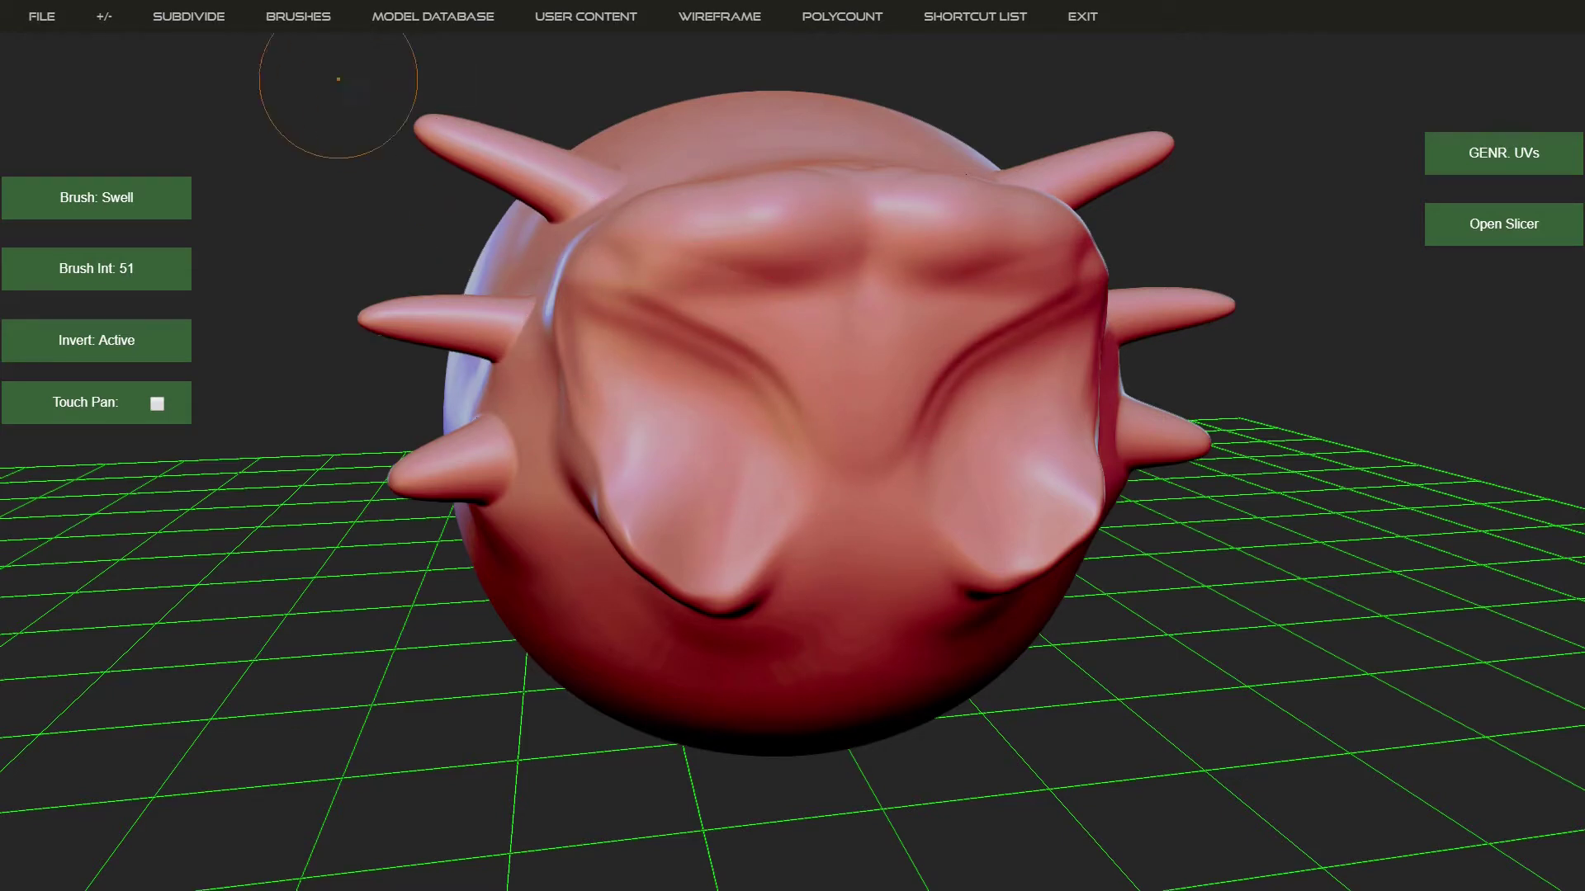
pyautogui.click(298, 16)
pyautogui.moveTo(725, 266)
pyautogui.mouseDown()
pyautogui.moveTo(844, 270)
pyautogui.moveTo(736, 265)
pyautogui.moveTo(838, 262)
pyautogui.moveTo(741, 266)
pyautogui.moveTo(826, 234)
pyautogui.mouseUp()
# Switch to the Smooth brush and soften the deep creases above both eye areas
pyautogui.moveTo(293, 23)
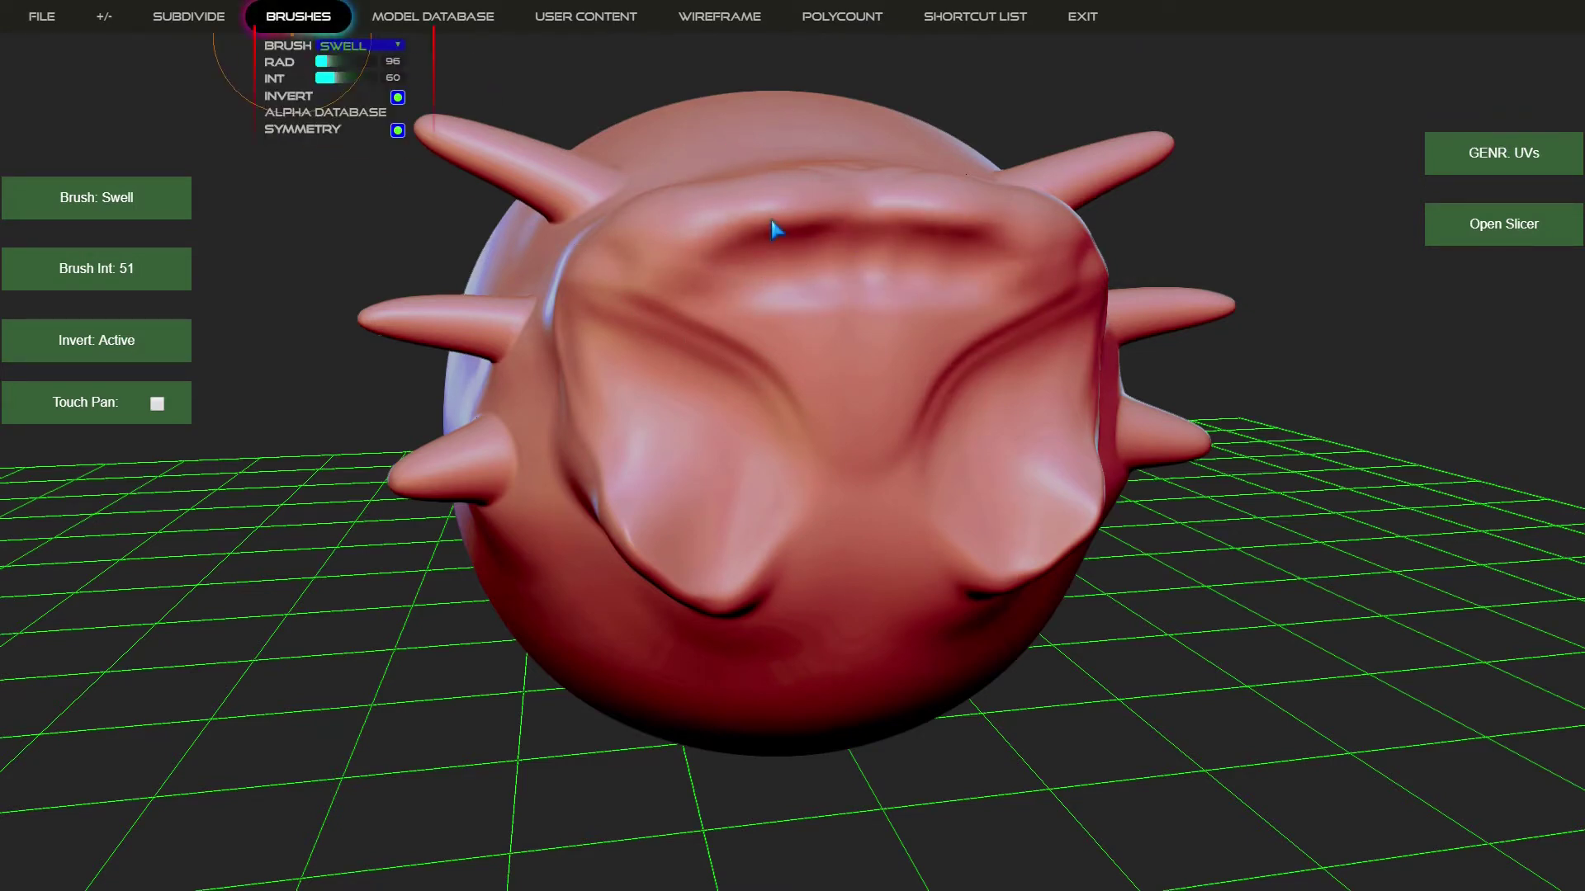
pyautogui.click(371, 45)
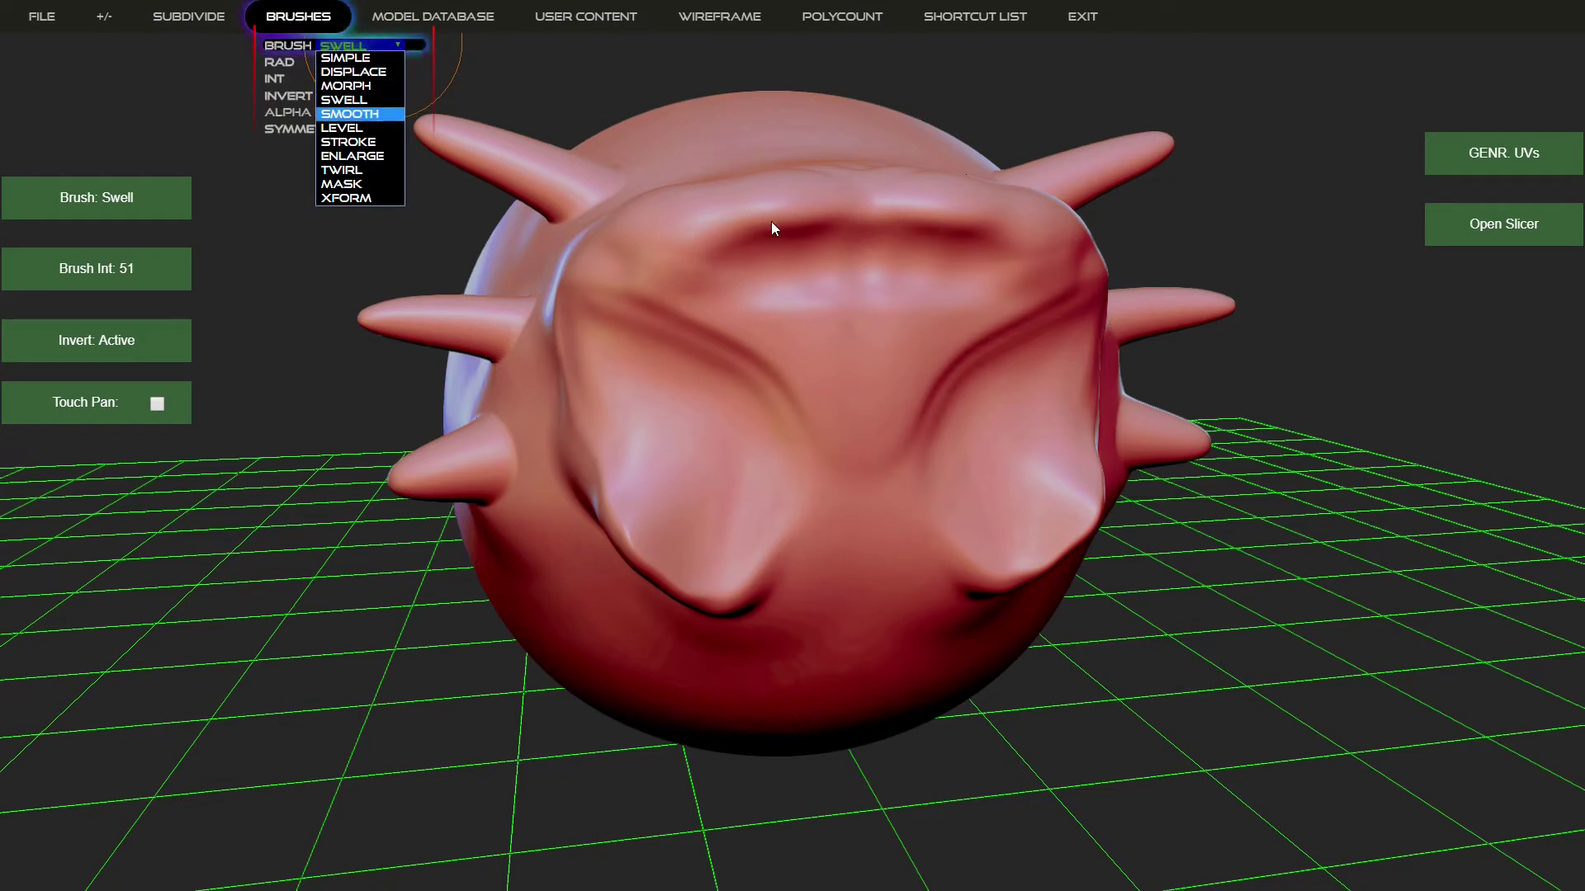
pyautogui.click(350, 114)
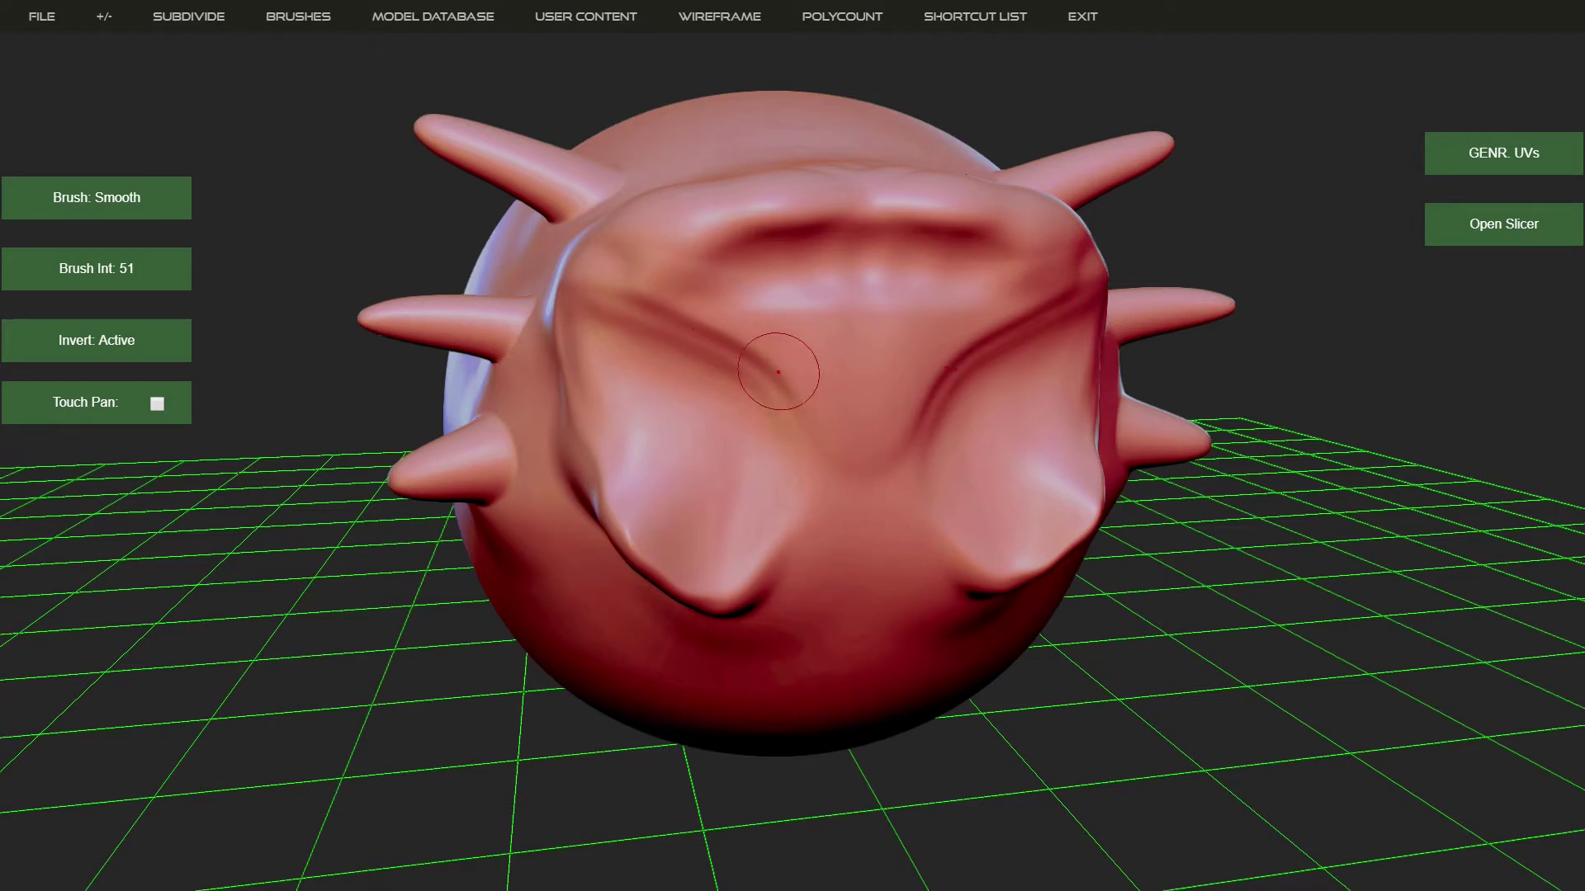
pyautogui.moveTo(326, 23)
pyautogui.keyDown('shift'); pyautogui.moveTo(715, 400); pyautogui.dragTo(685, 347); pyautogui.keyUp('shift')
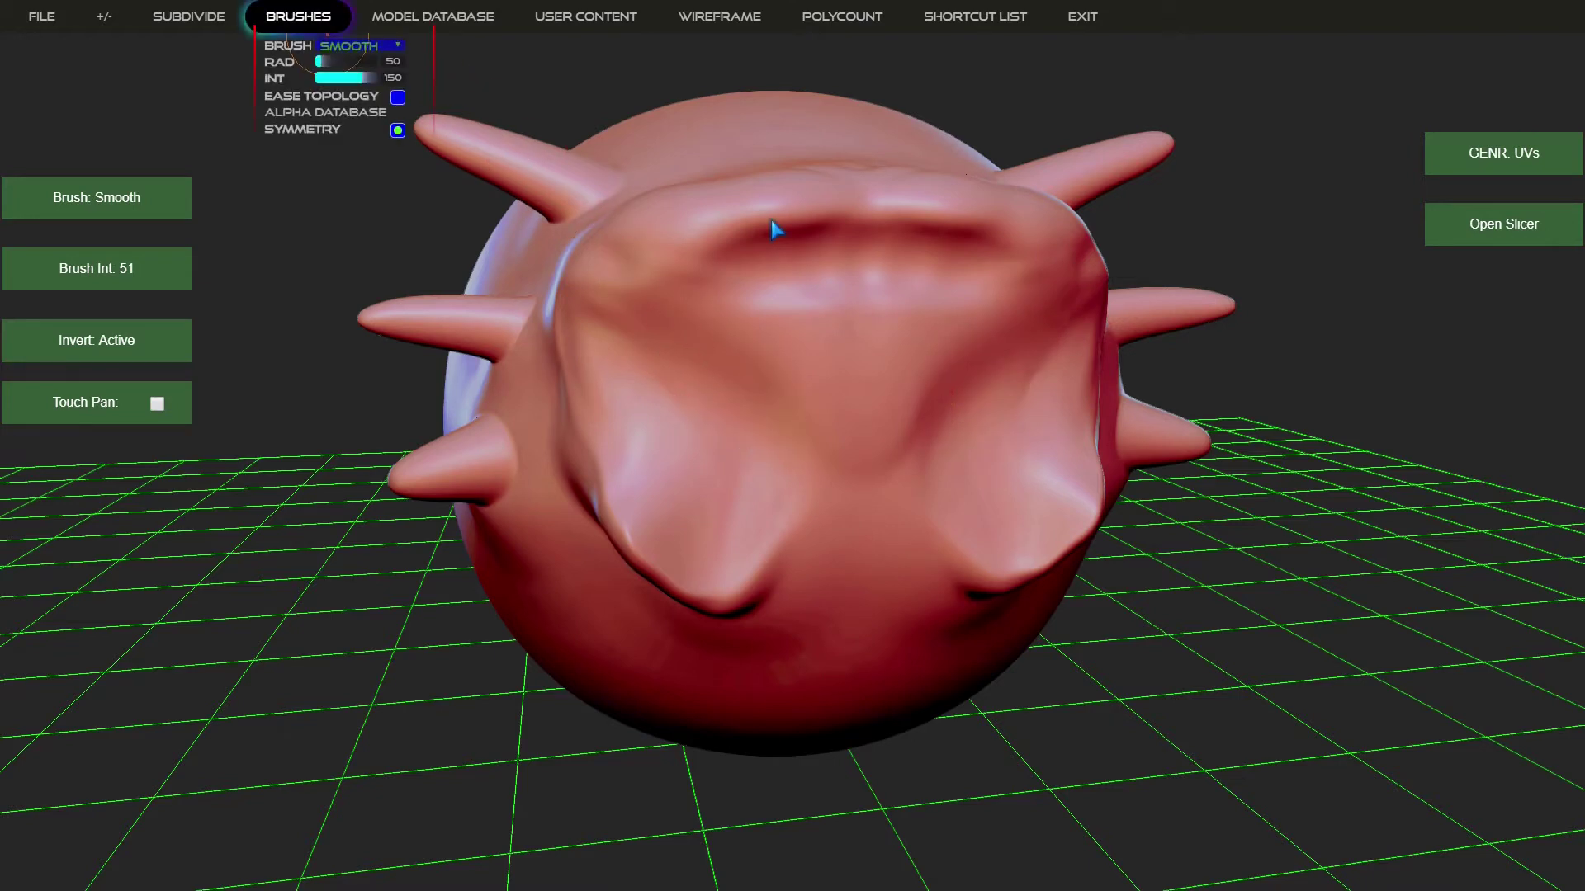
# Switch to the Stroke brush and draw two mirrored pairs of curved lines from the eye areas down the lower face
pyautogui.click(359, 46)
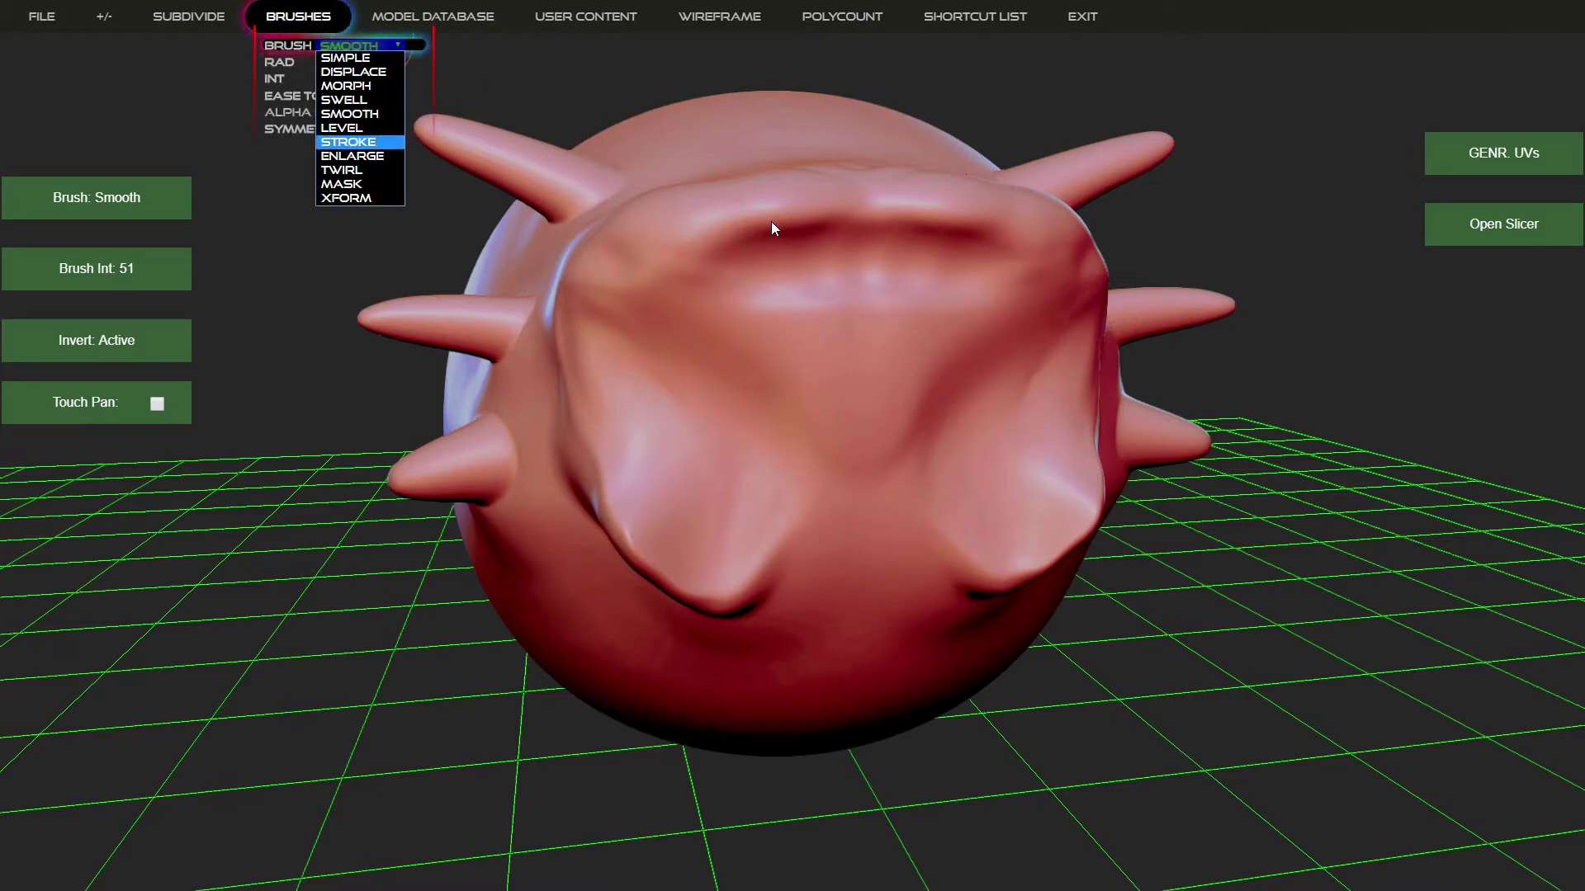
pyautogui.click(348, 142)
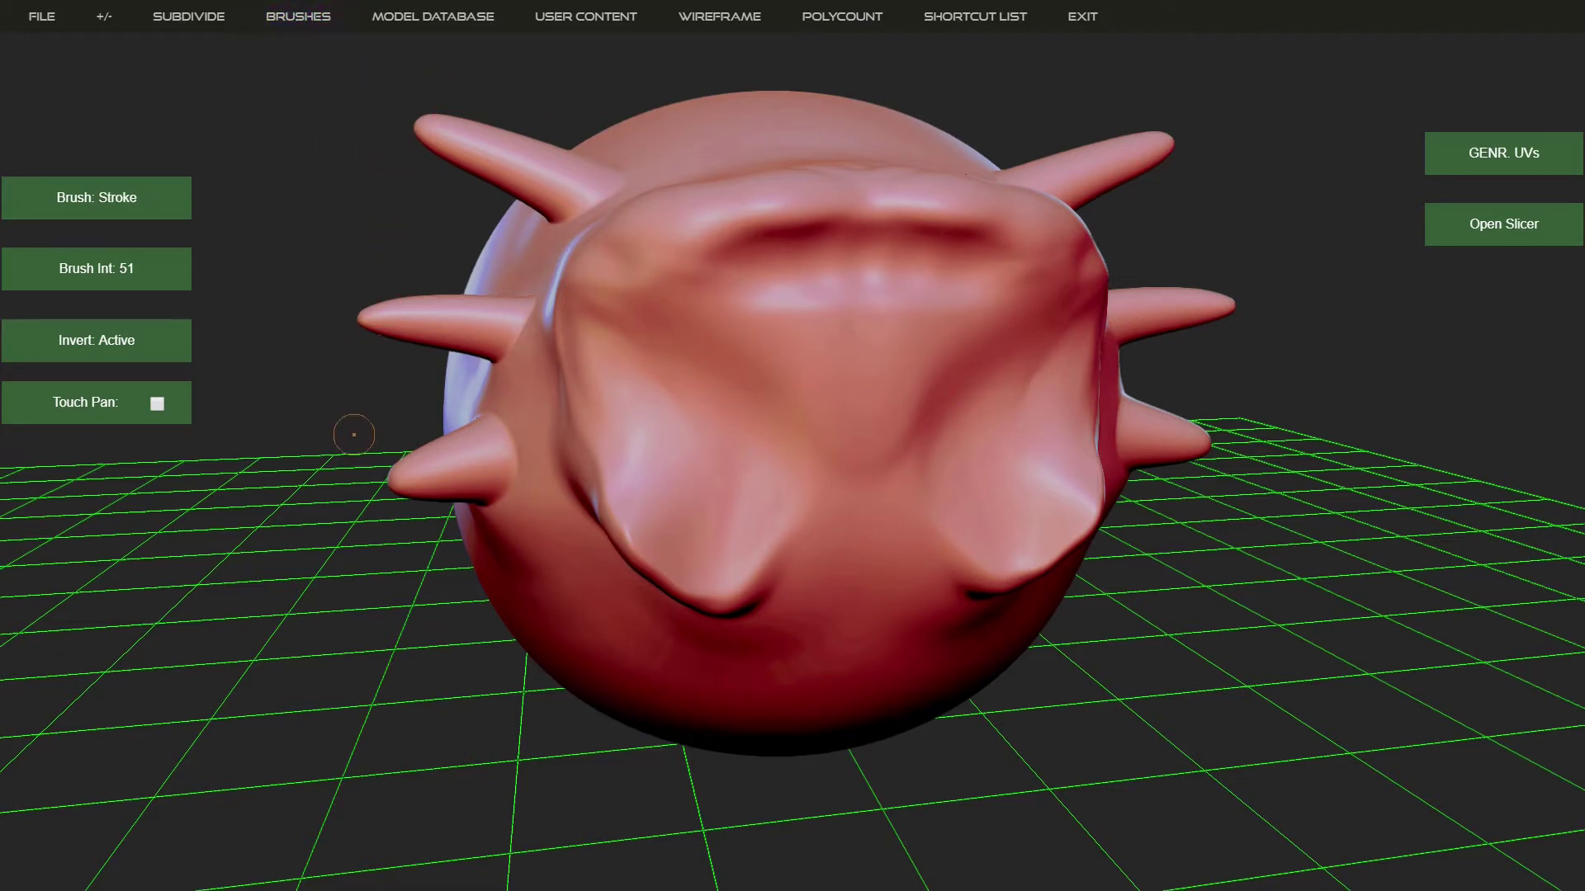
pyautogui.moveTo(540, 728); pyautogui.dragTo(485, 691)
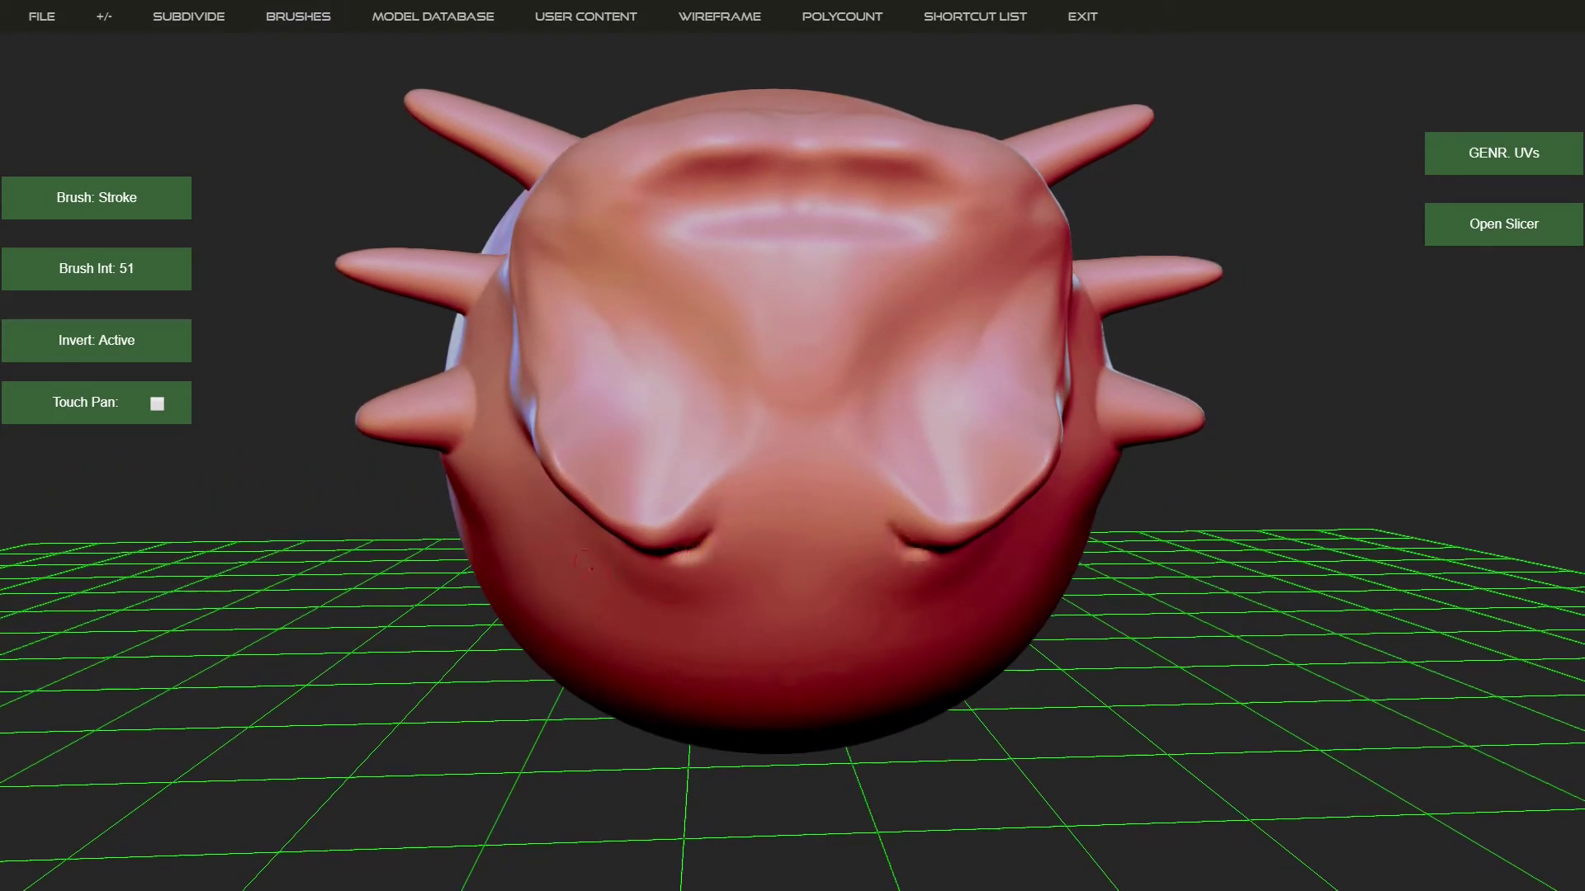
pyautogui.moveTo(339, 676); pyautogui.dragTo(733, 447)
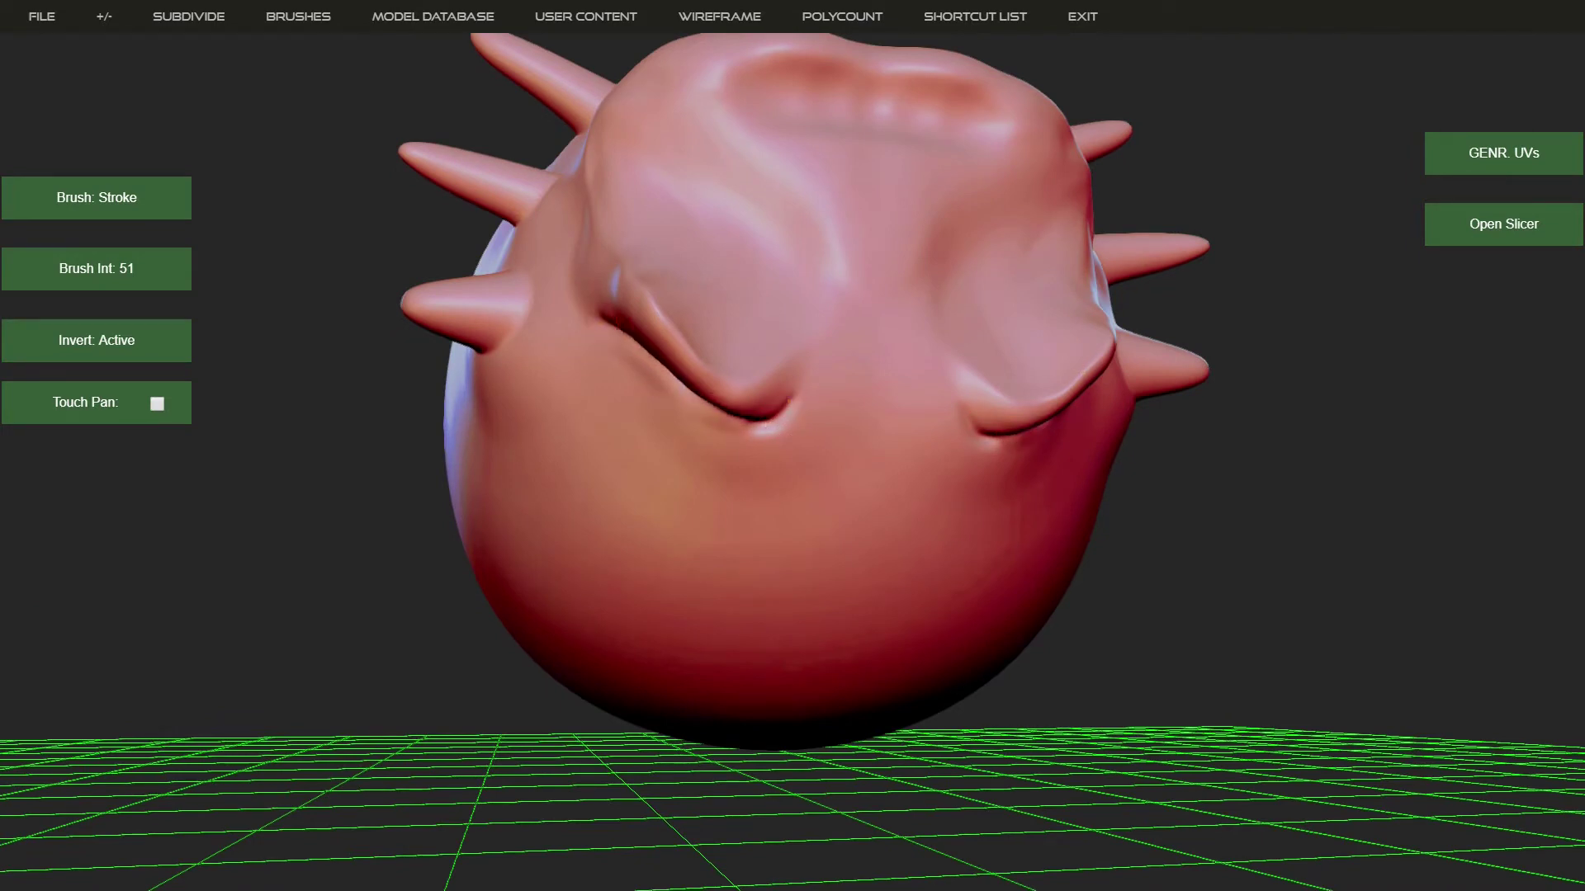
pyautogui.moveTo(782, 408)
pyautogui.mouseDown()
pyautogui.moveTo(675, 569)
pyautogui.moveTo(692, 621)
pyautogui.mouseUp()
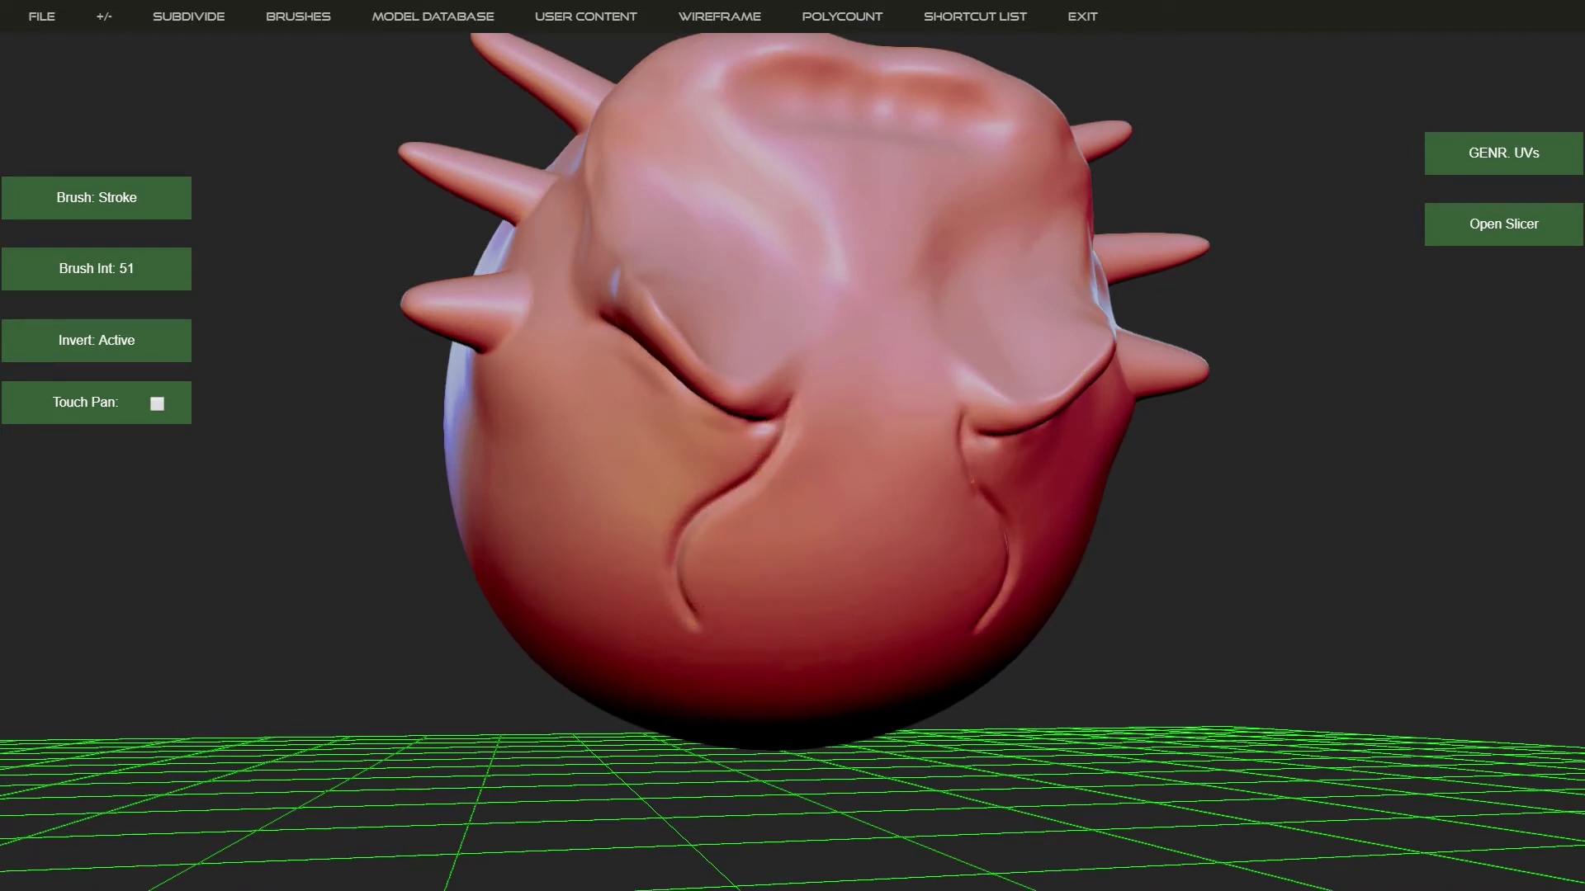
pyautogui.moveTo(974, 483); pyautogui.dragTo(908, 652)
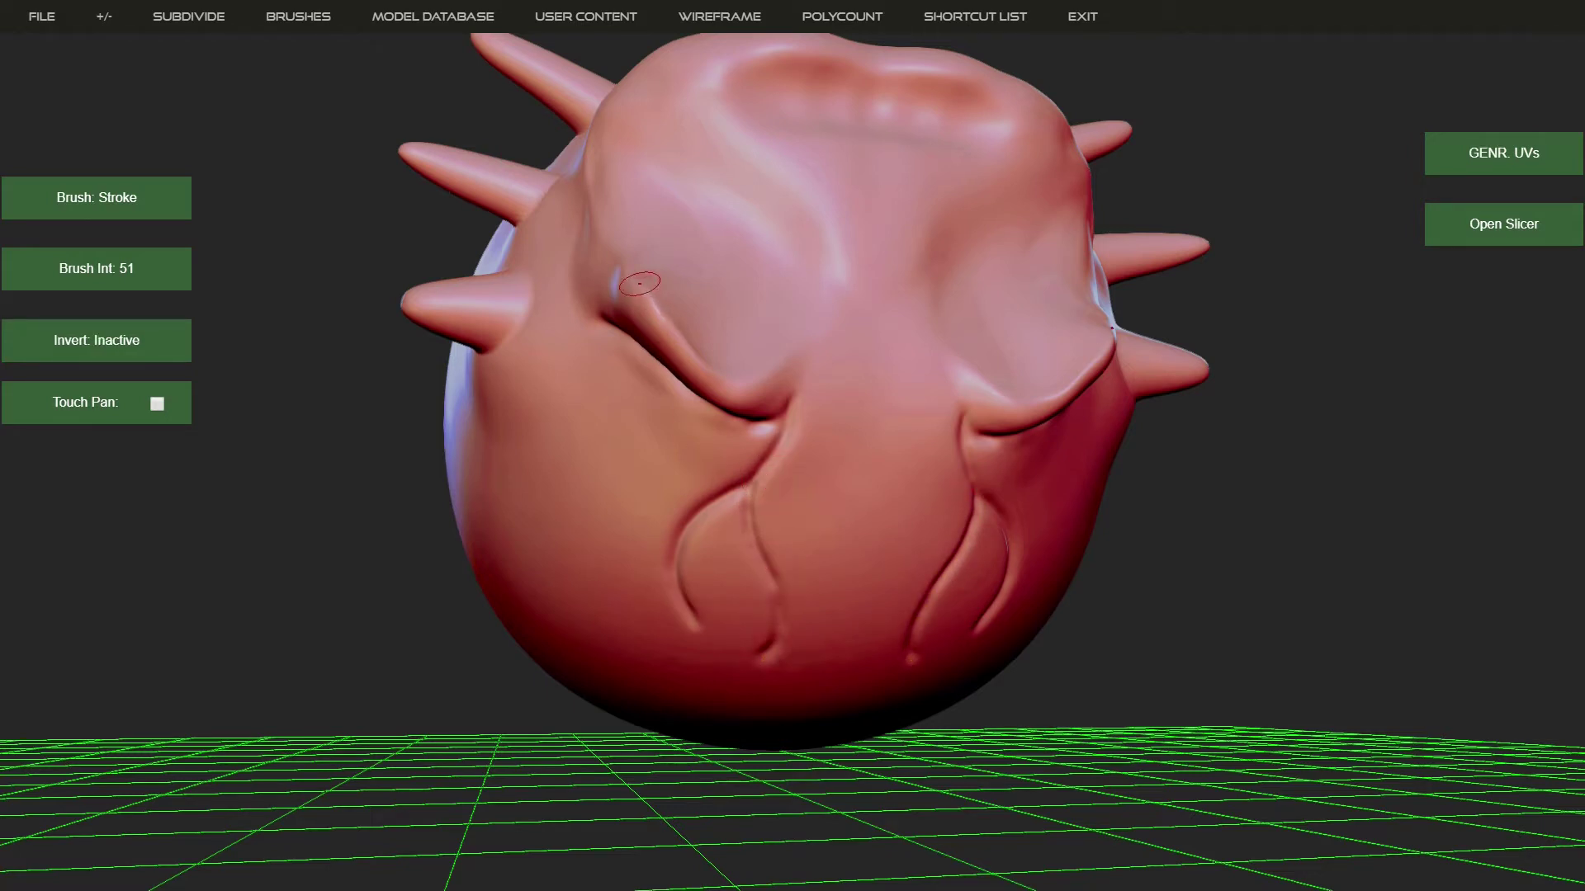
# Draw mirrored Stroke lines along the inner eye edges, diagonally up the forehead and across beneath the forehead hollow
pyautogui.moveTo(433, 409); pyautogui.dragTo(365, 473)
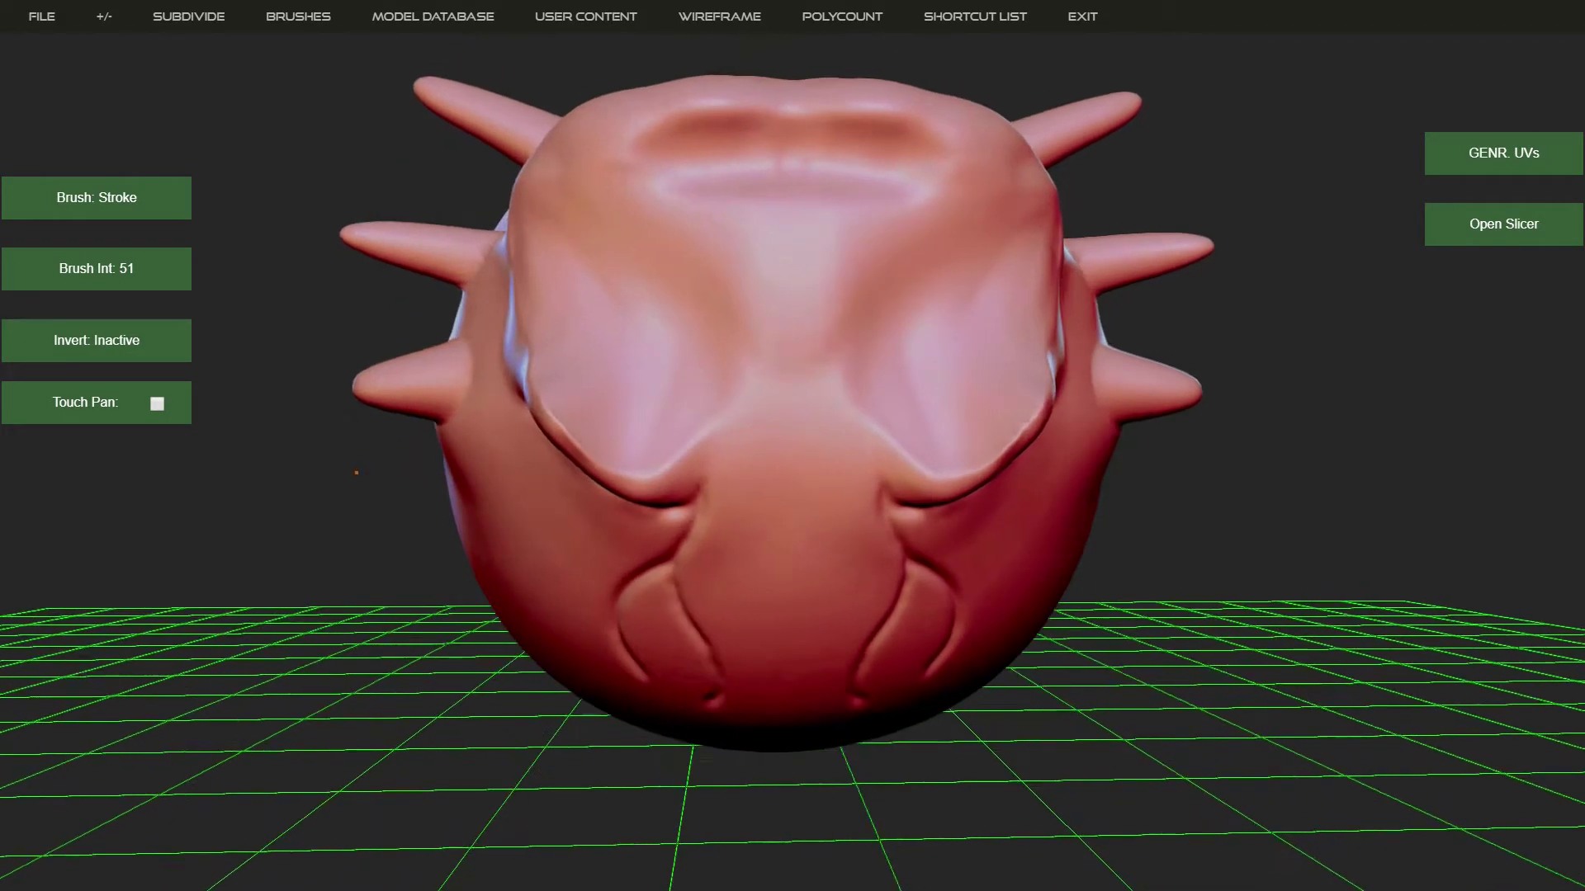
pyautogui.moveTo(596, 464); pyautogui.dragTo(665, 467)
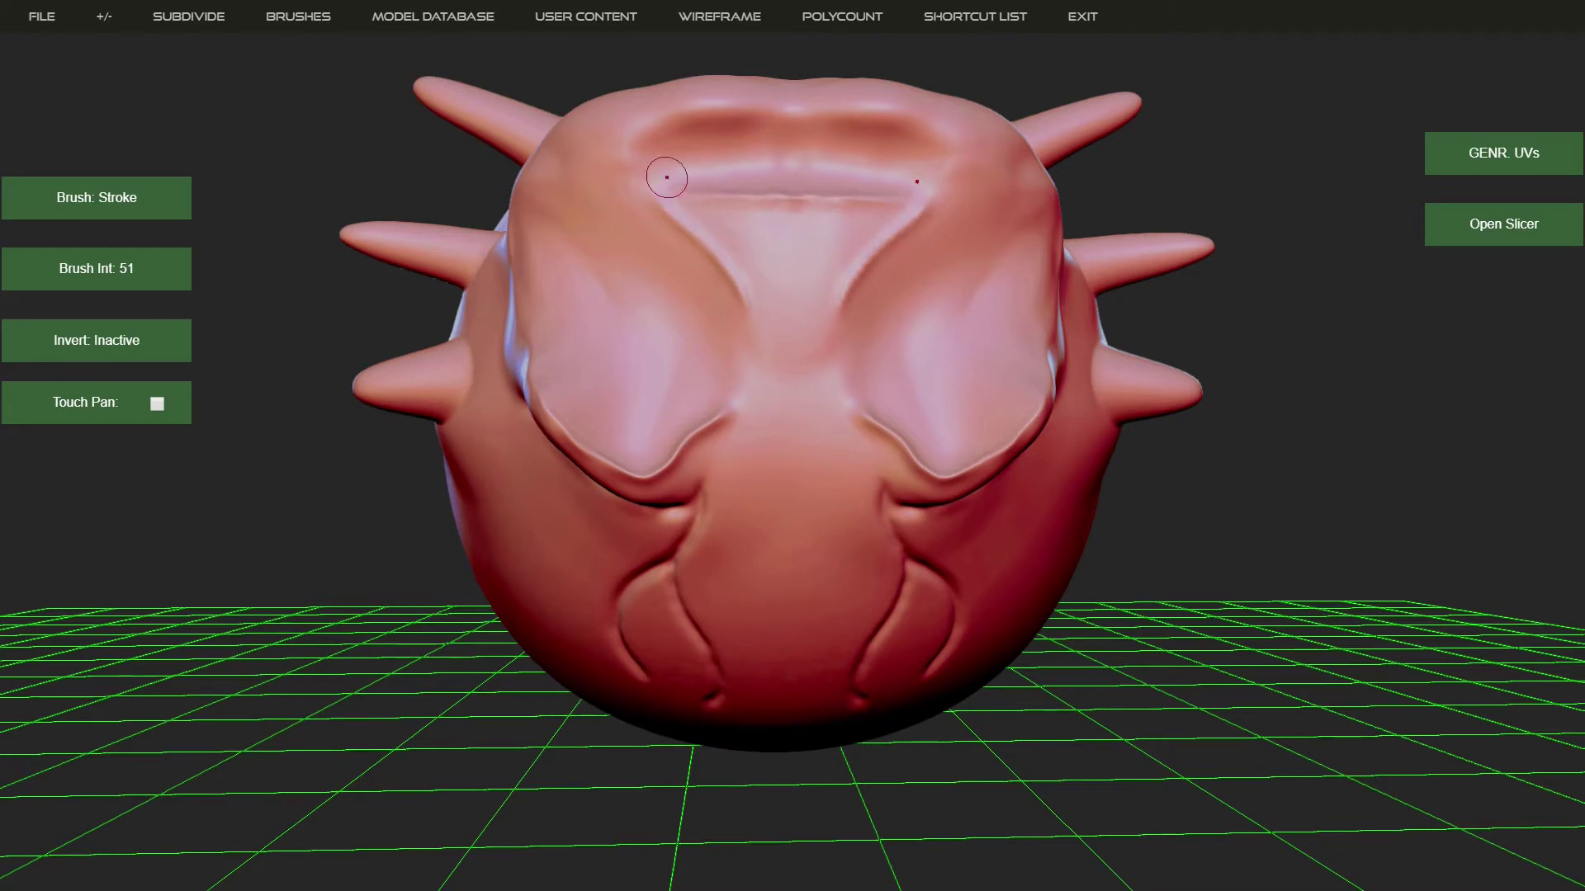
# Switch to the Enlarge brush and expand the area between the eyes, reshaping the nose bridge, inner eye edges and brow
pyautogui.click(298, 17)
pyautogui.click(354, 43)
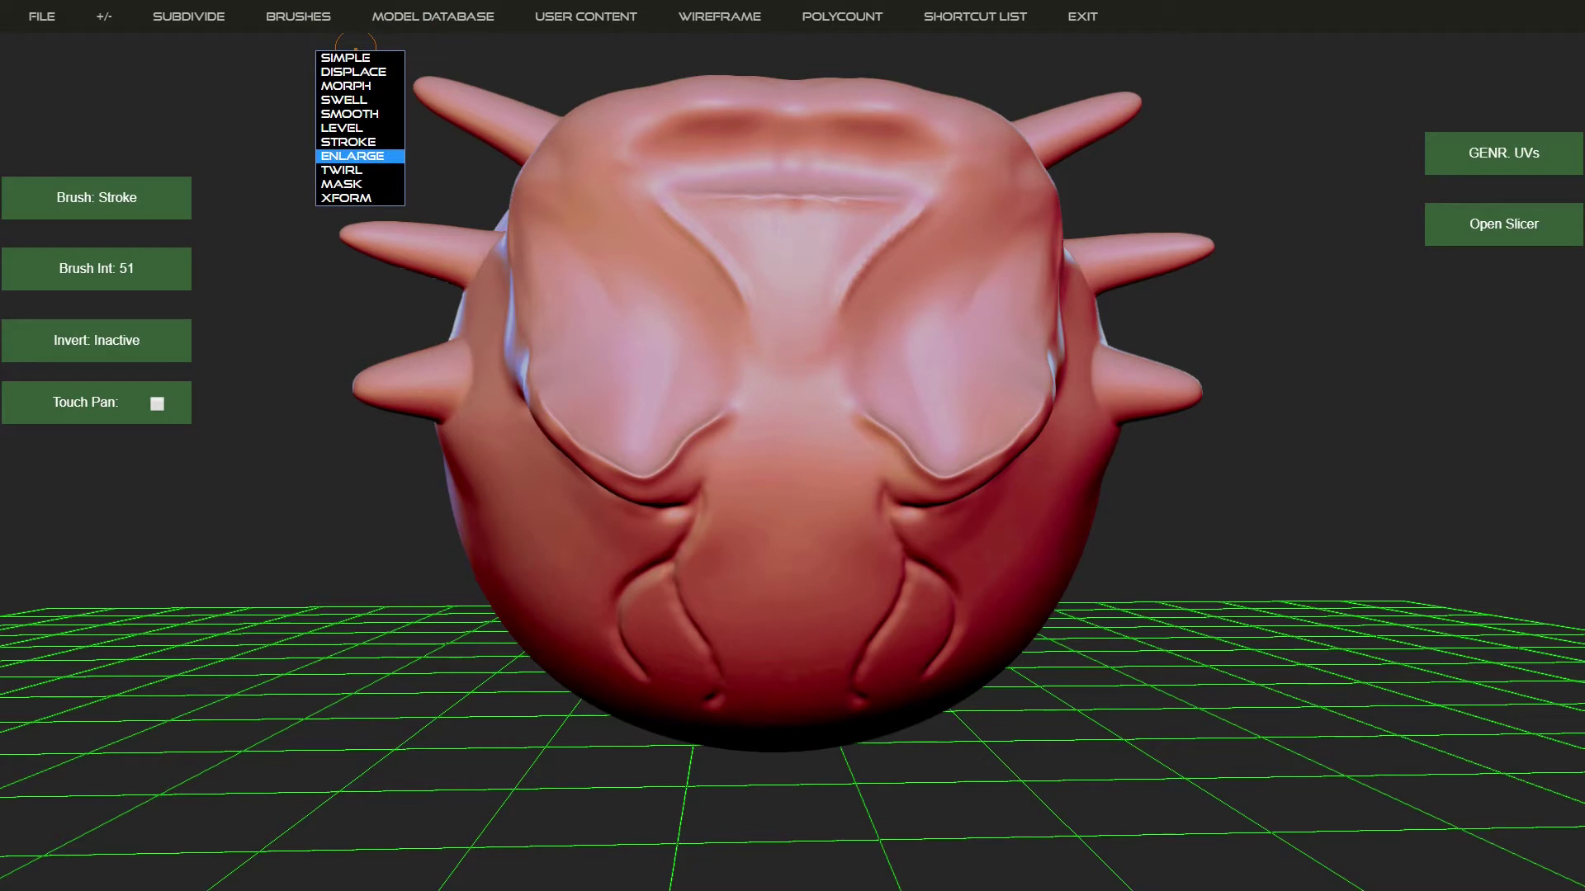
pyautogui.click(352, 156)
pyautogui.moveTo(318, 368); pyautogui.dragTo(407, 445)
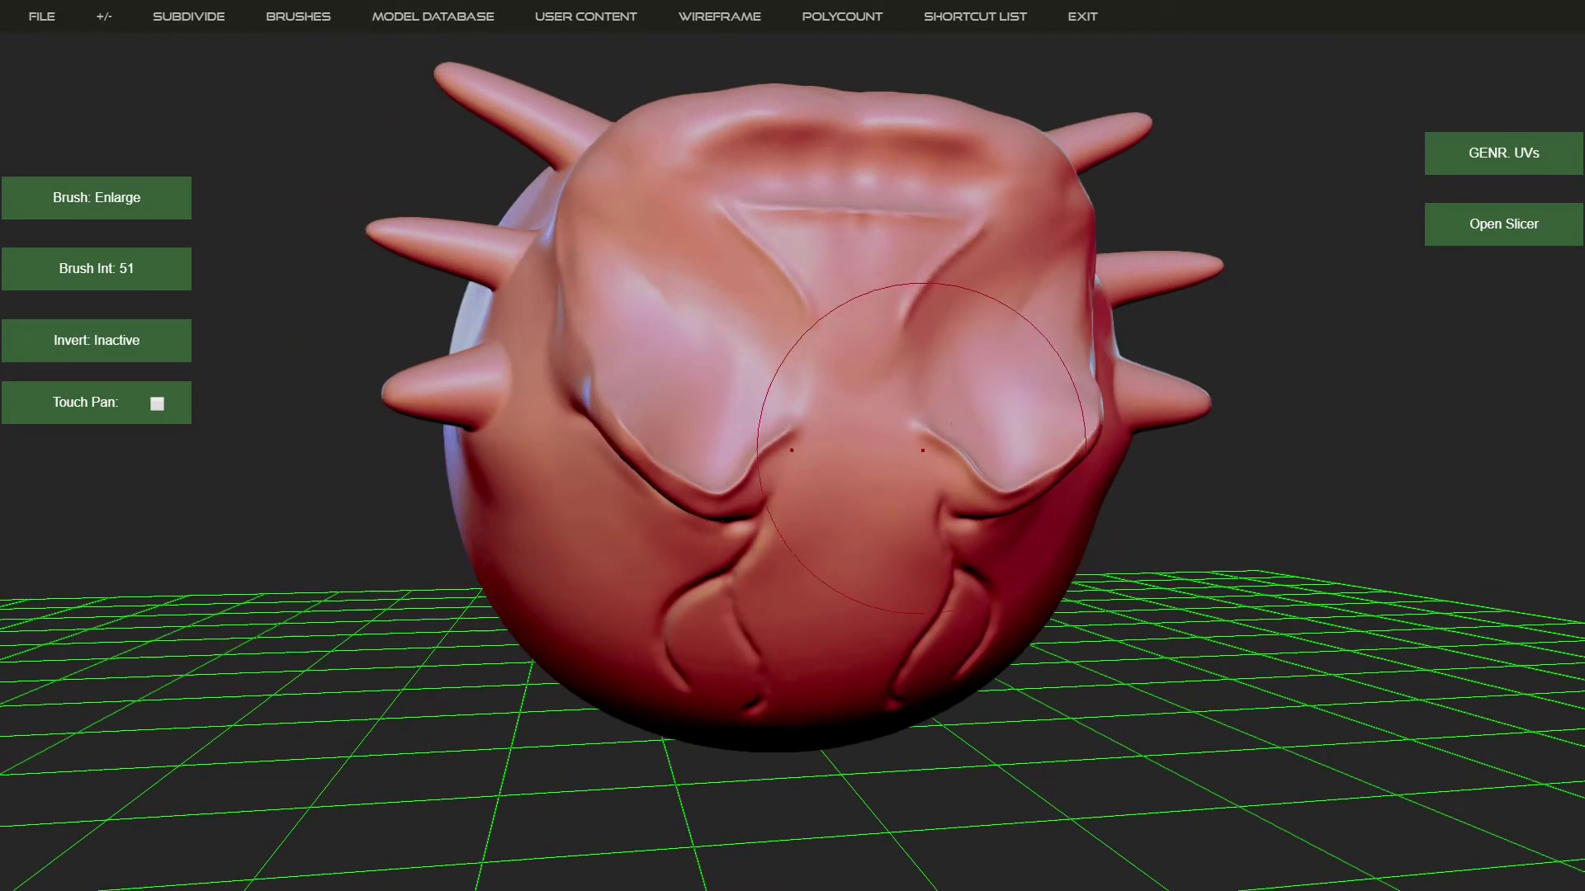
pyautogui.moveTo(880, 456)
pyautogui.mouseDown()
pyautogui.moveTo(831, 453)
pyautogui.moveTo(936, 466)
pyautogui.mouseUp()
pyautogui.moveTo(858, 413); pyautogui.dragTo(856, 281)
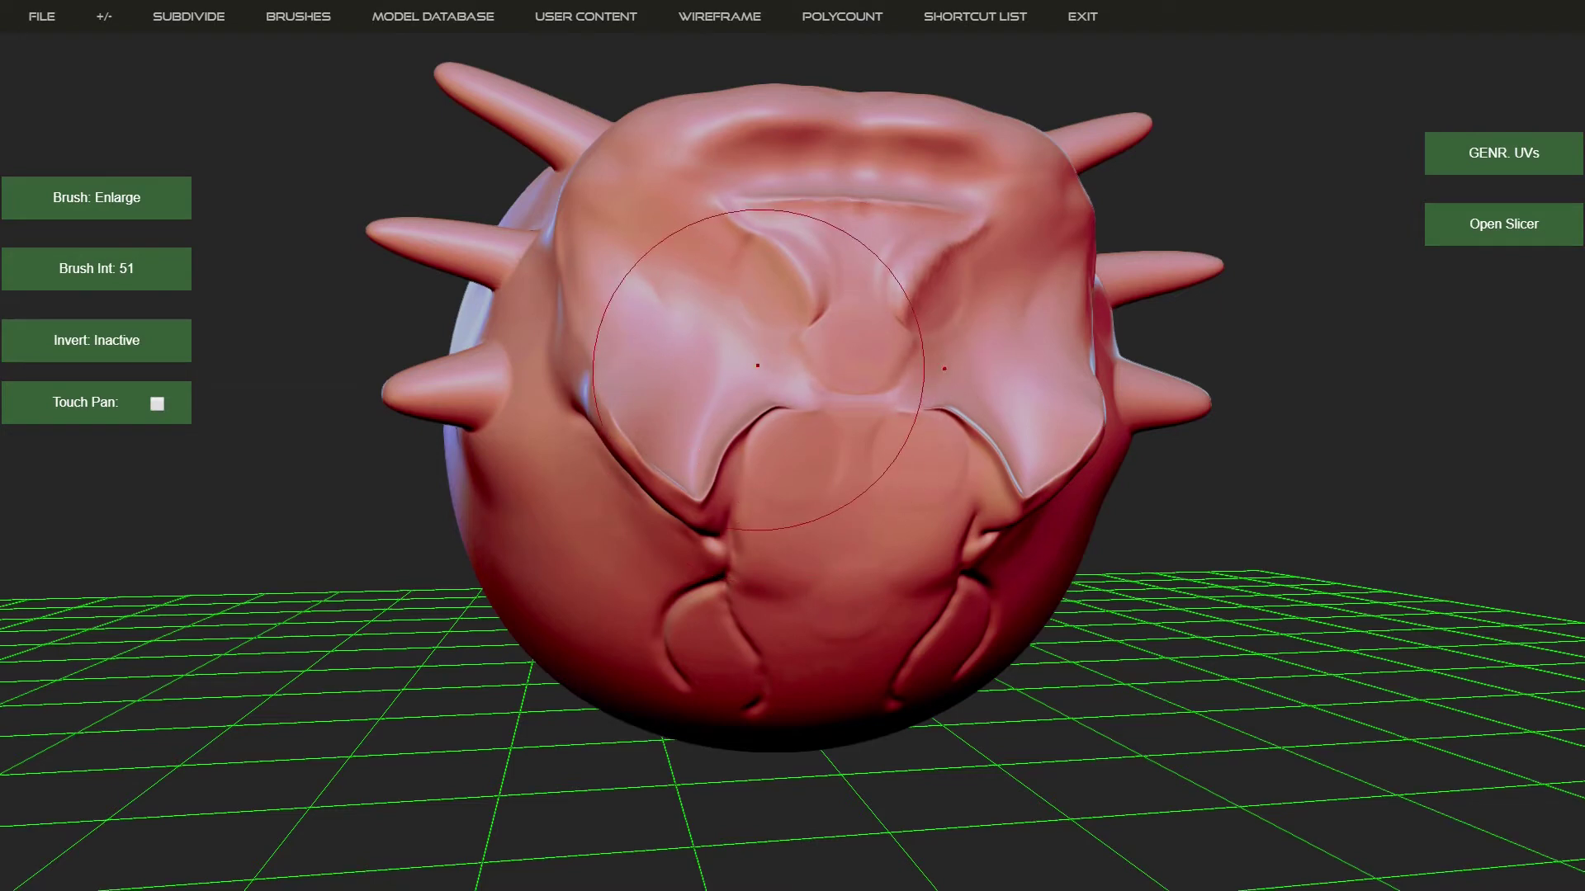
pyautogui.moveTo(854, 378); pyautogui.dragTo(846, 243)
pyautogui.moveTo(687, 239); pyautogui.dragTo(684, 231)
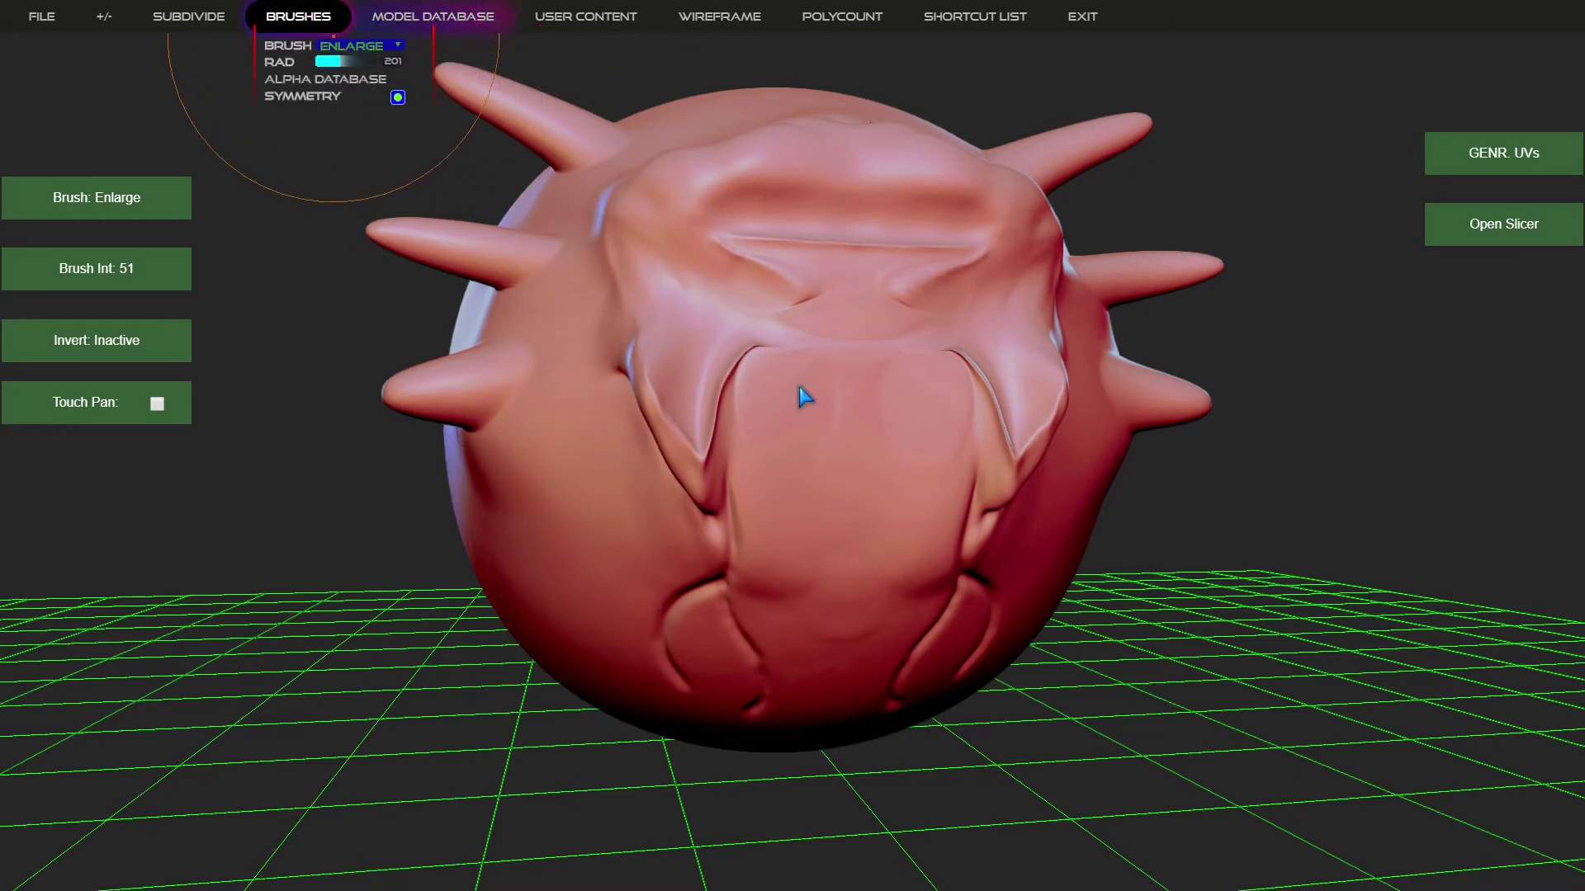
# Switch to the Twirl brush and twist mirrored curls into the top of the muzzle and bumps along the brow ridge
pyautogui.click(356, 44)
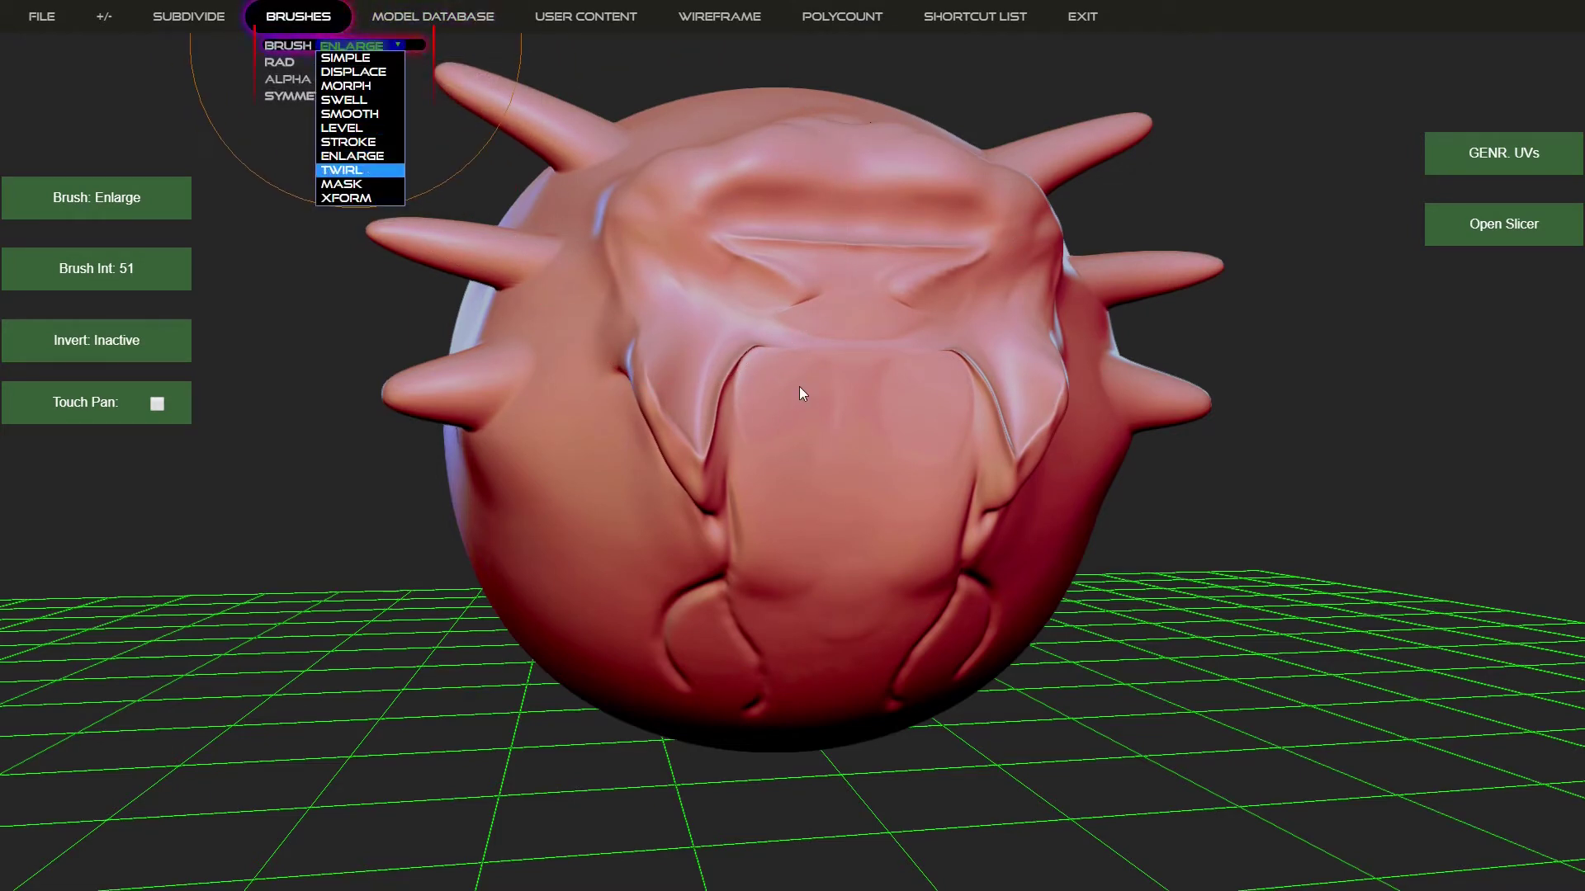
pyautogui.click(356, 171)
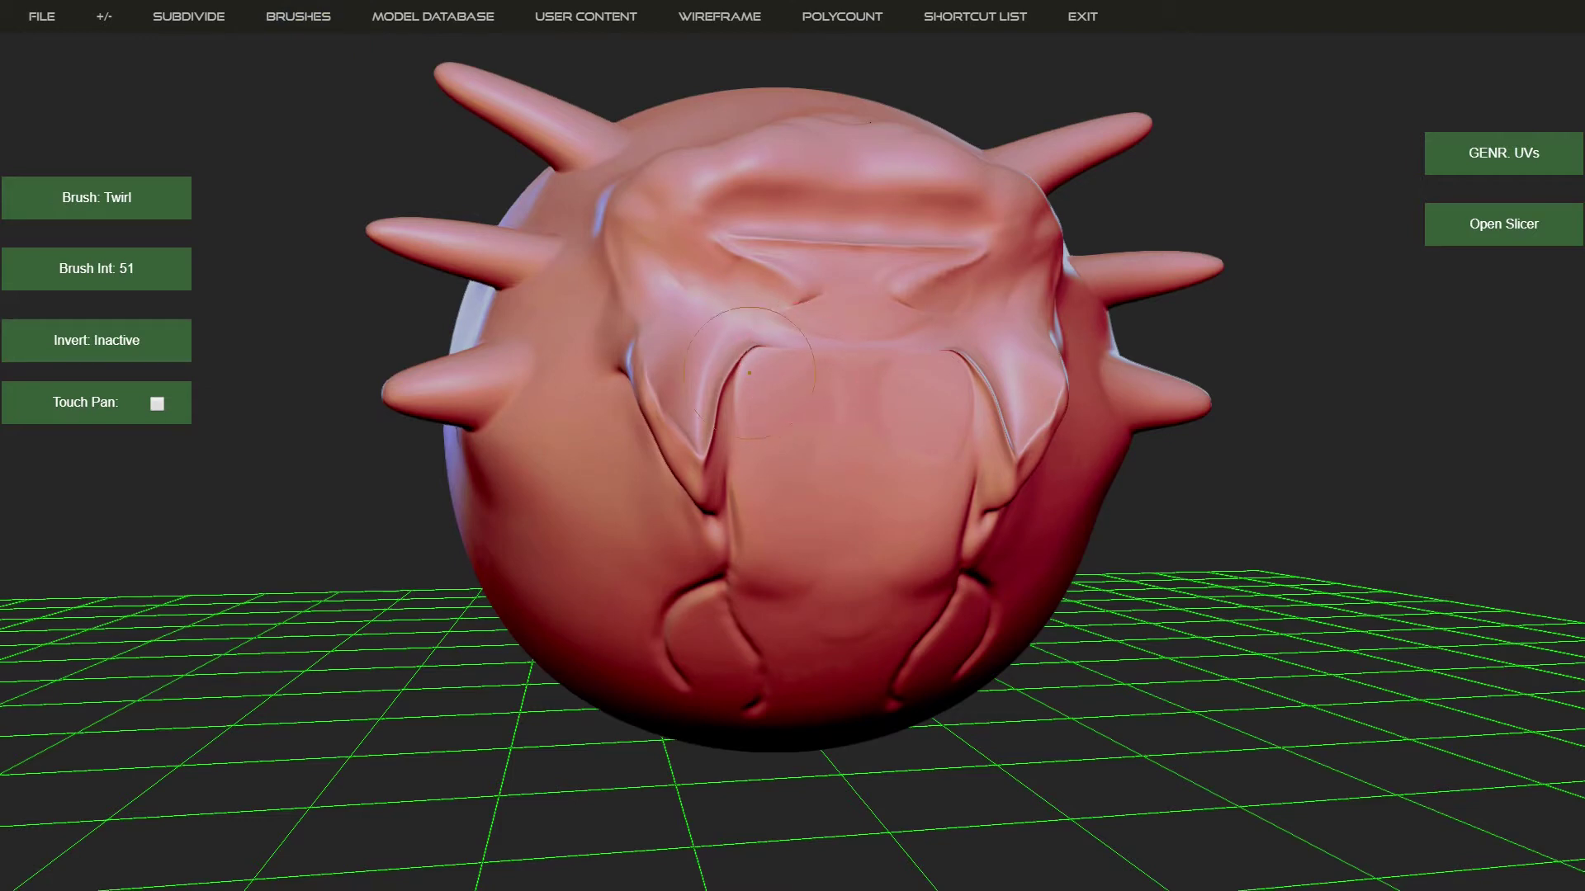
pyautogui.moveTo(835, 357); pyautogui.dragTo(794, 353)
pyautogui.moveTo(904, 298); pyautogui.dragTo(899, 266)
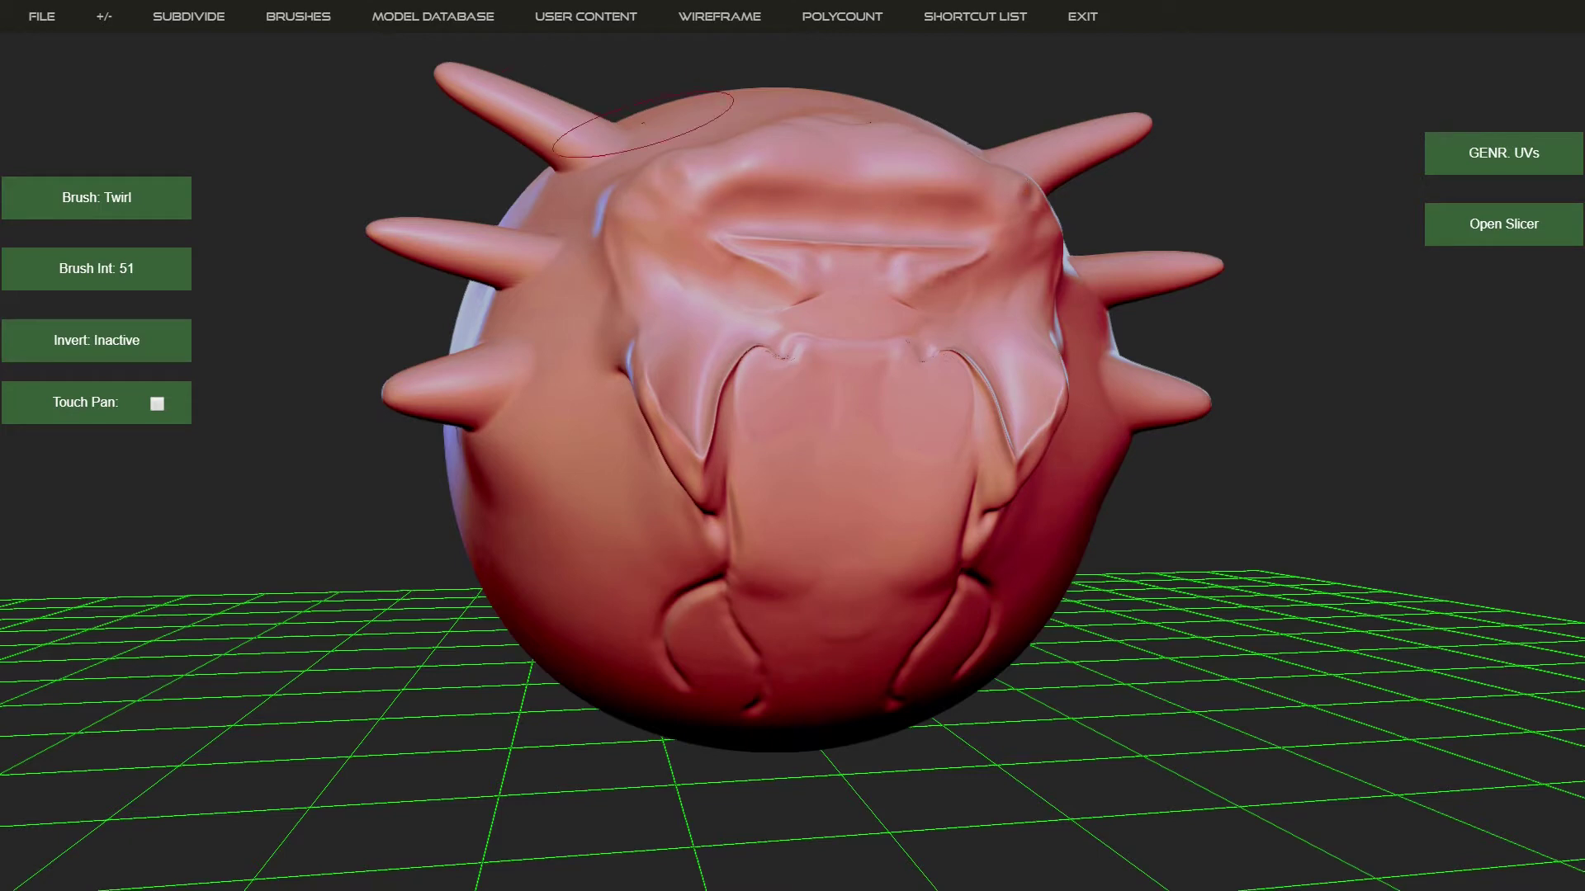
pyautogui.moveTo(662, 130)
pyautogui.mouseDown()
pyautogui.moveTo(739, 170)
pyautogui.moveTo(814, 175)
pyautogui.mouseUp()
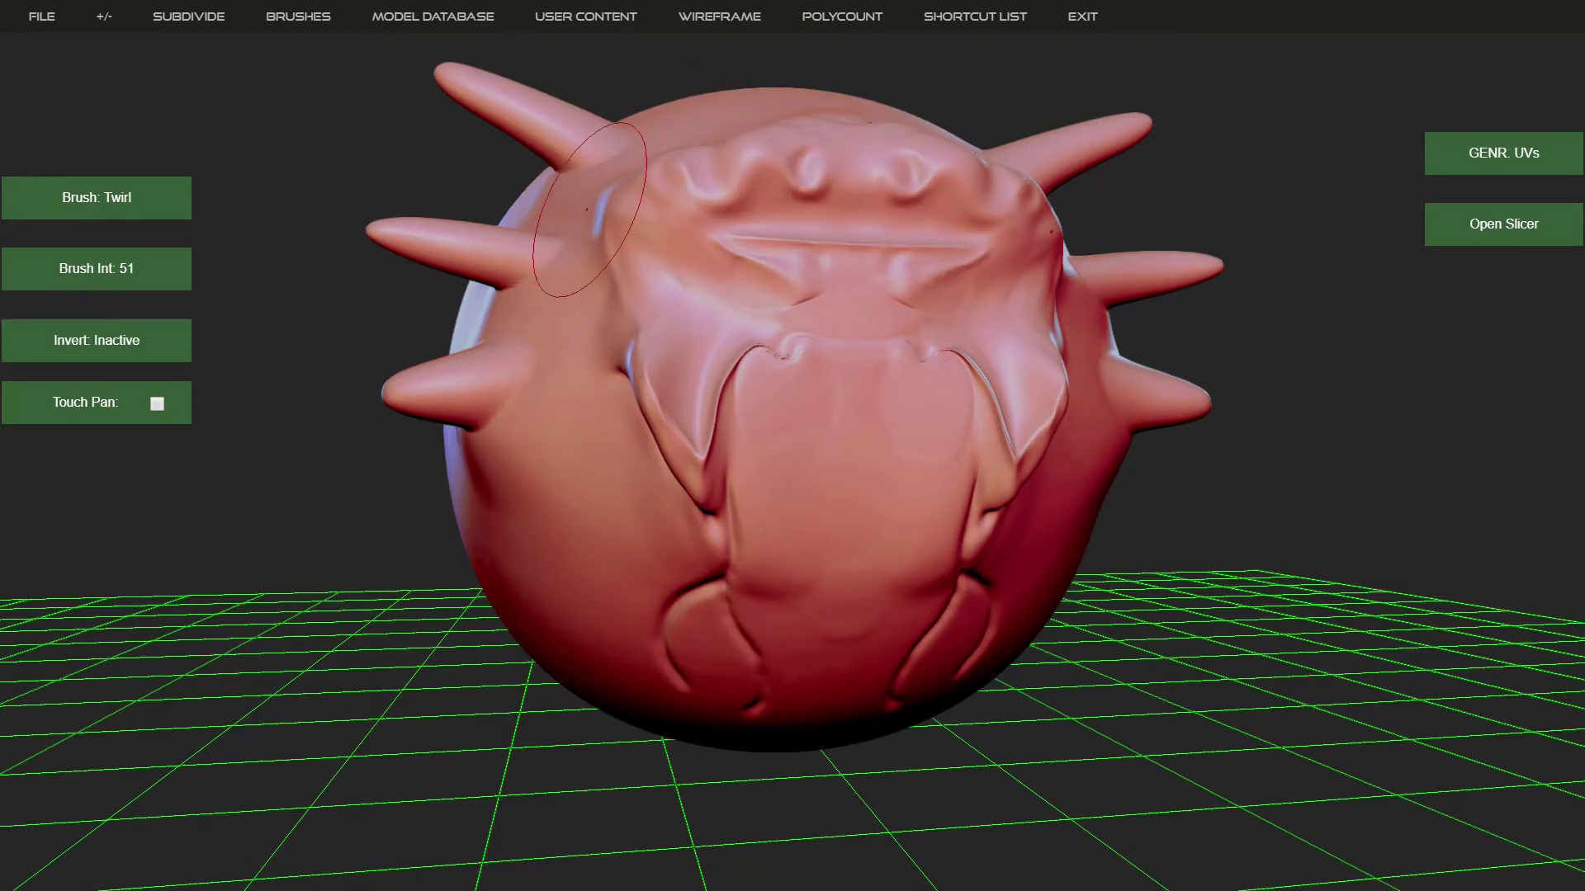
# Switch to the Mask brush and paint a mirrored round mask over both eye areas
pyautogui.moveTo(322, 18)
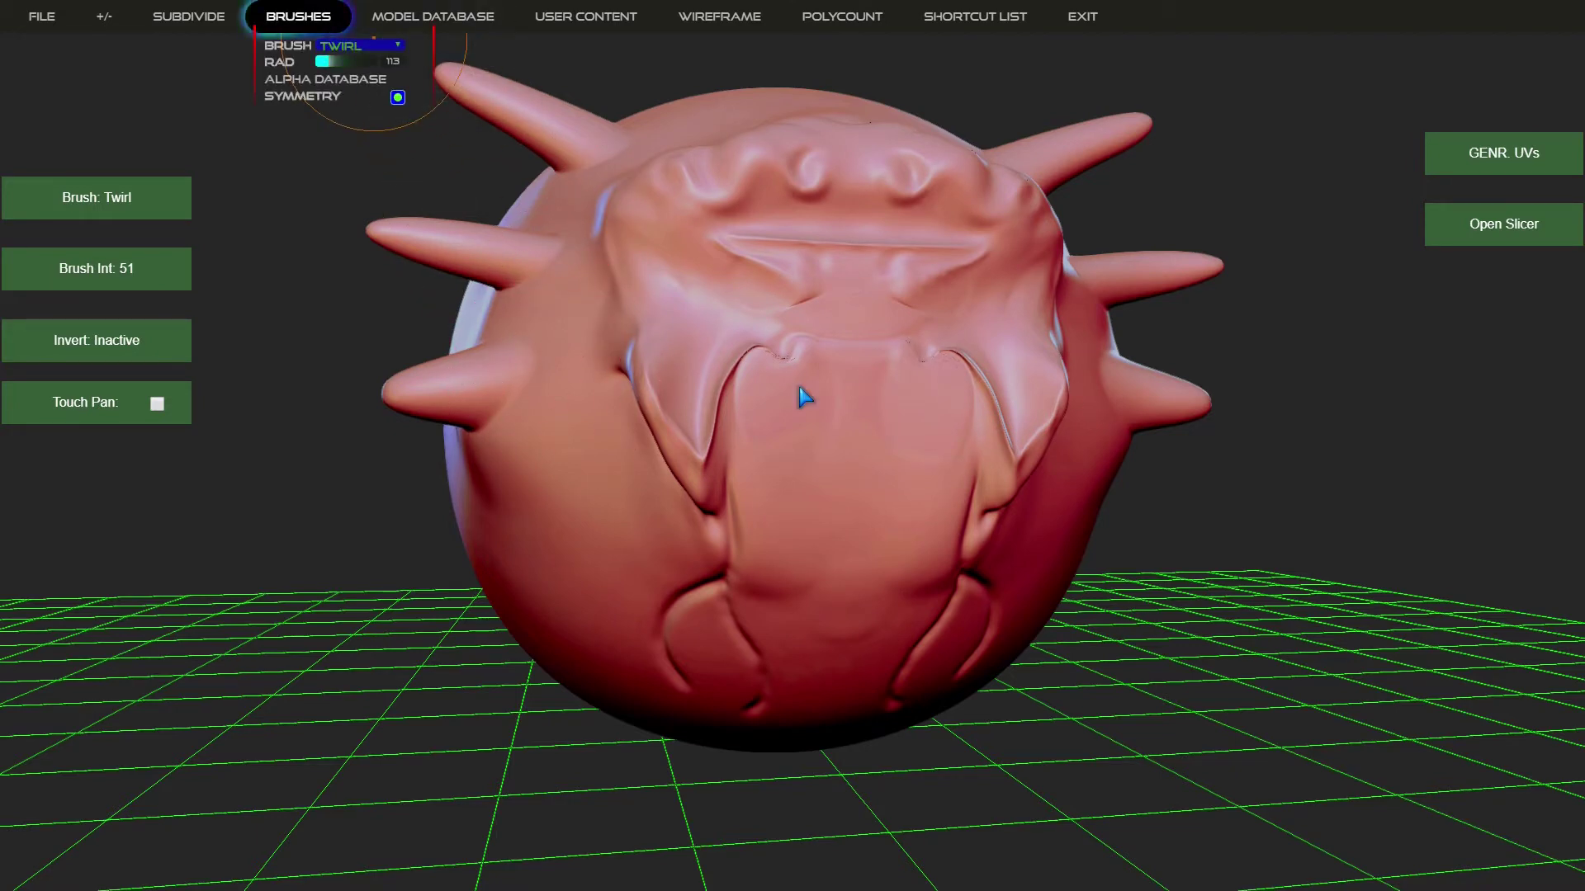
pyautogui.click(371, 43)
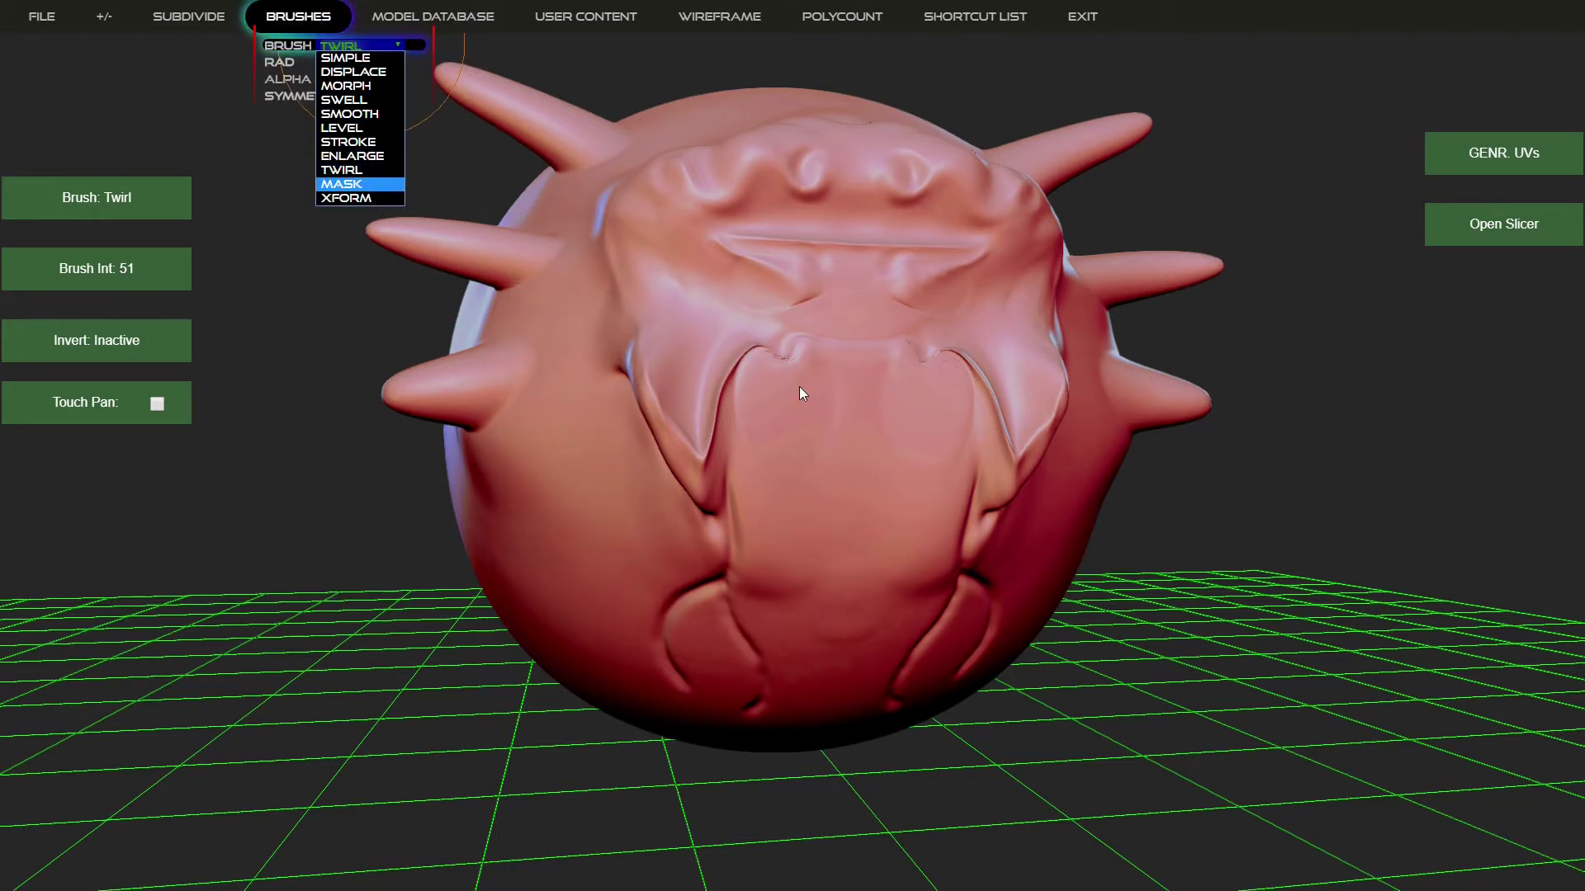
pyautogui.press('Return')
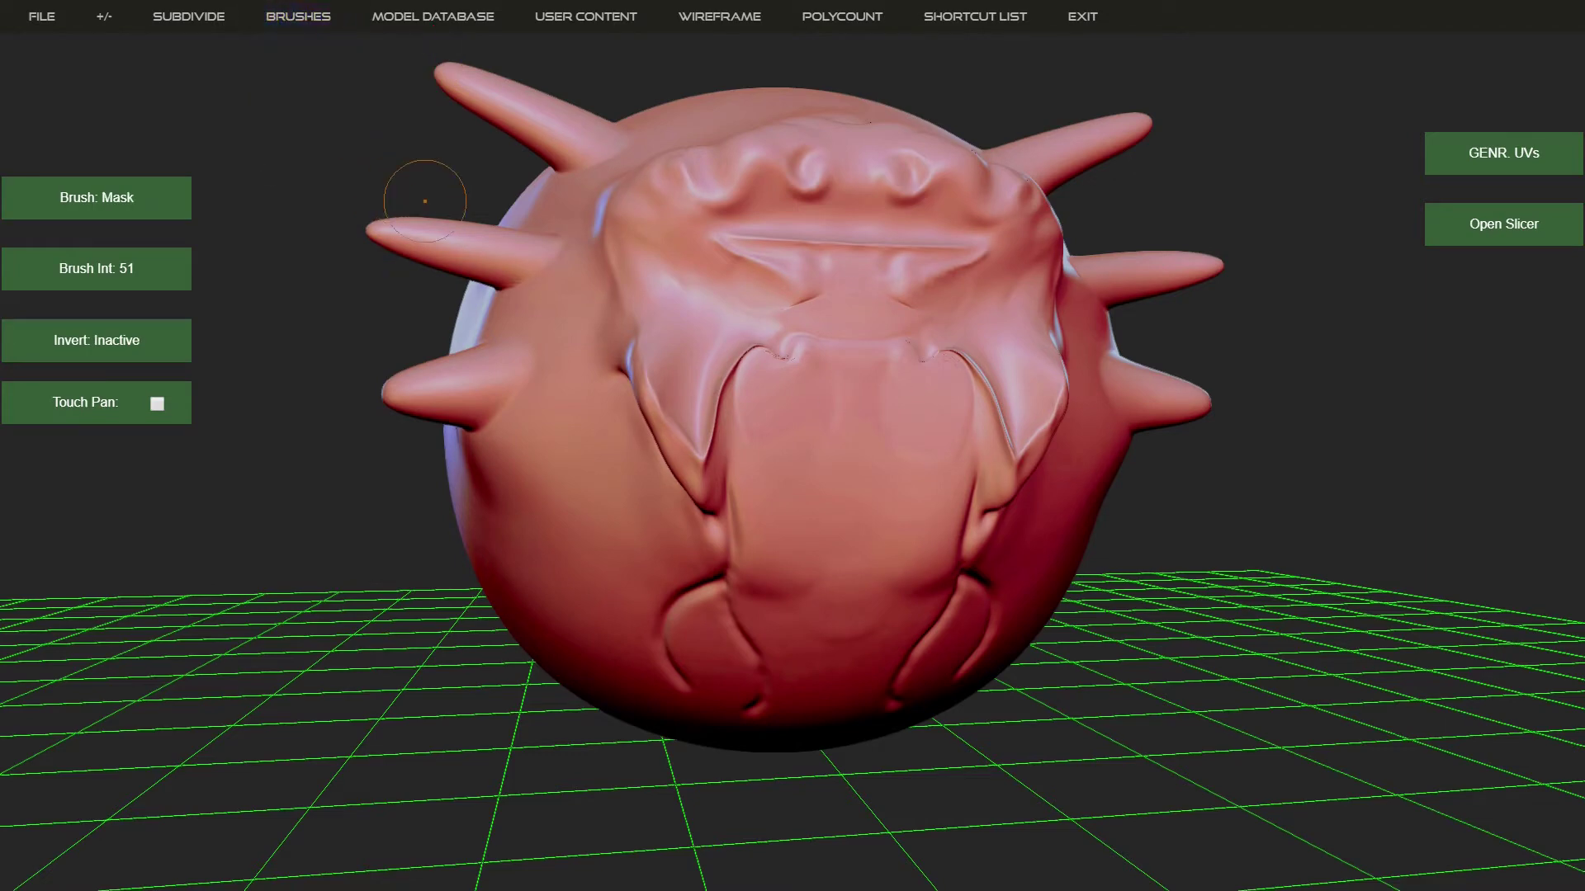
pyautogui.moveTo(420, 545); pyautogui.dragTo(358, 587)
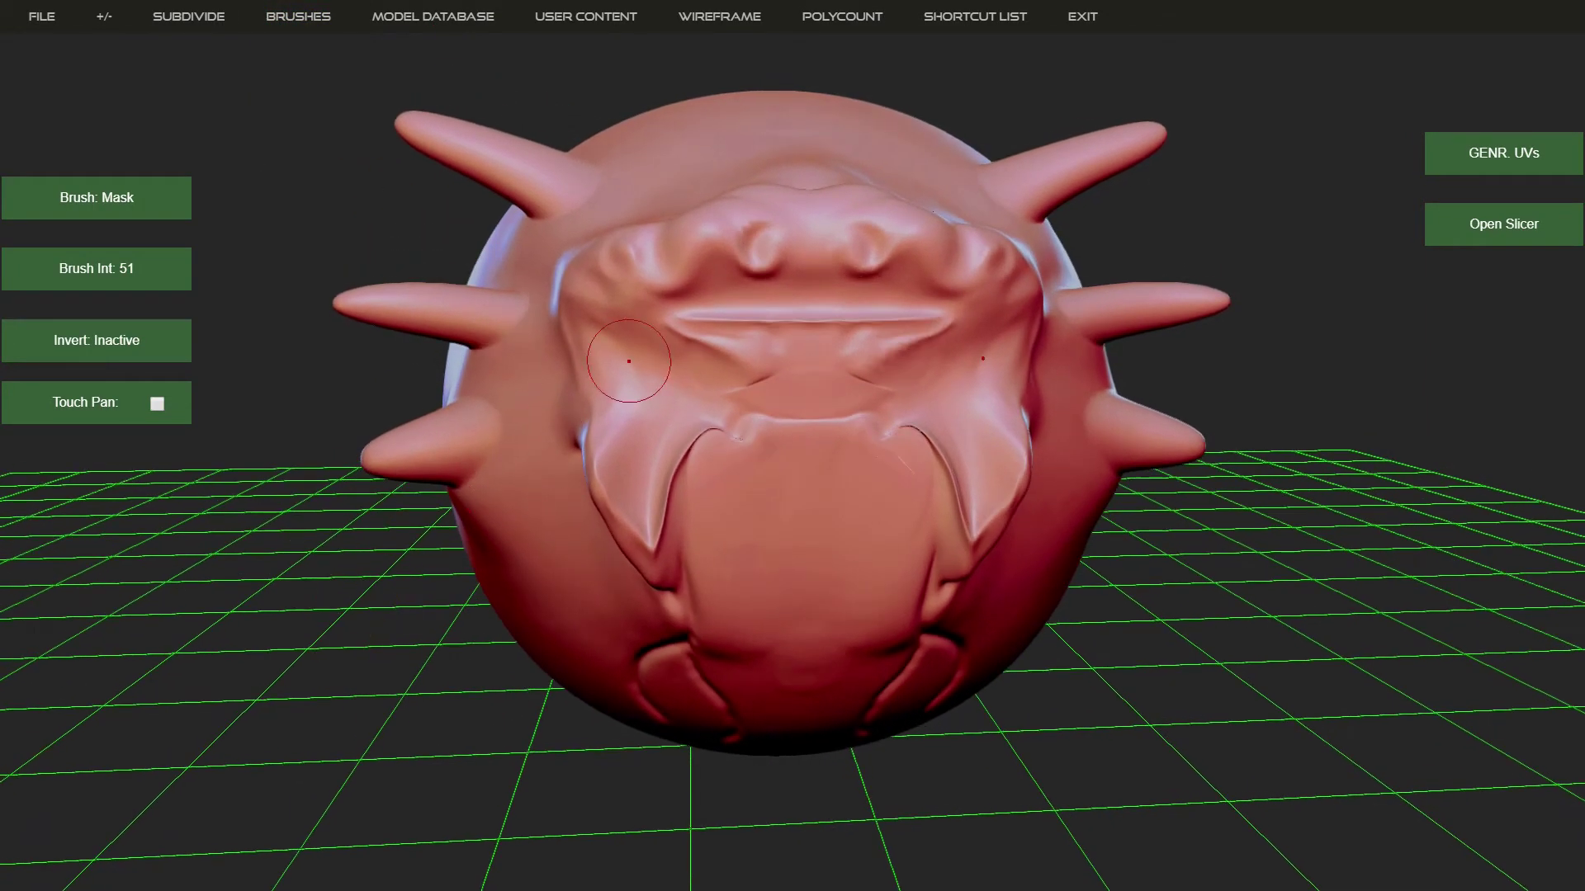
pyautogui.moveTo(639, 360)
pyautogui.mouseDown()
pyautogui.moveTo(668, 318)
pyautogui.moveTo(675, 345)
pyautogui.mouseUp()
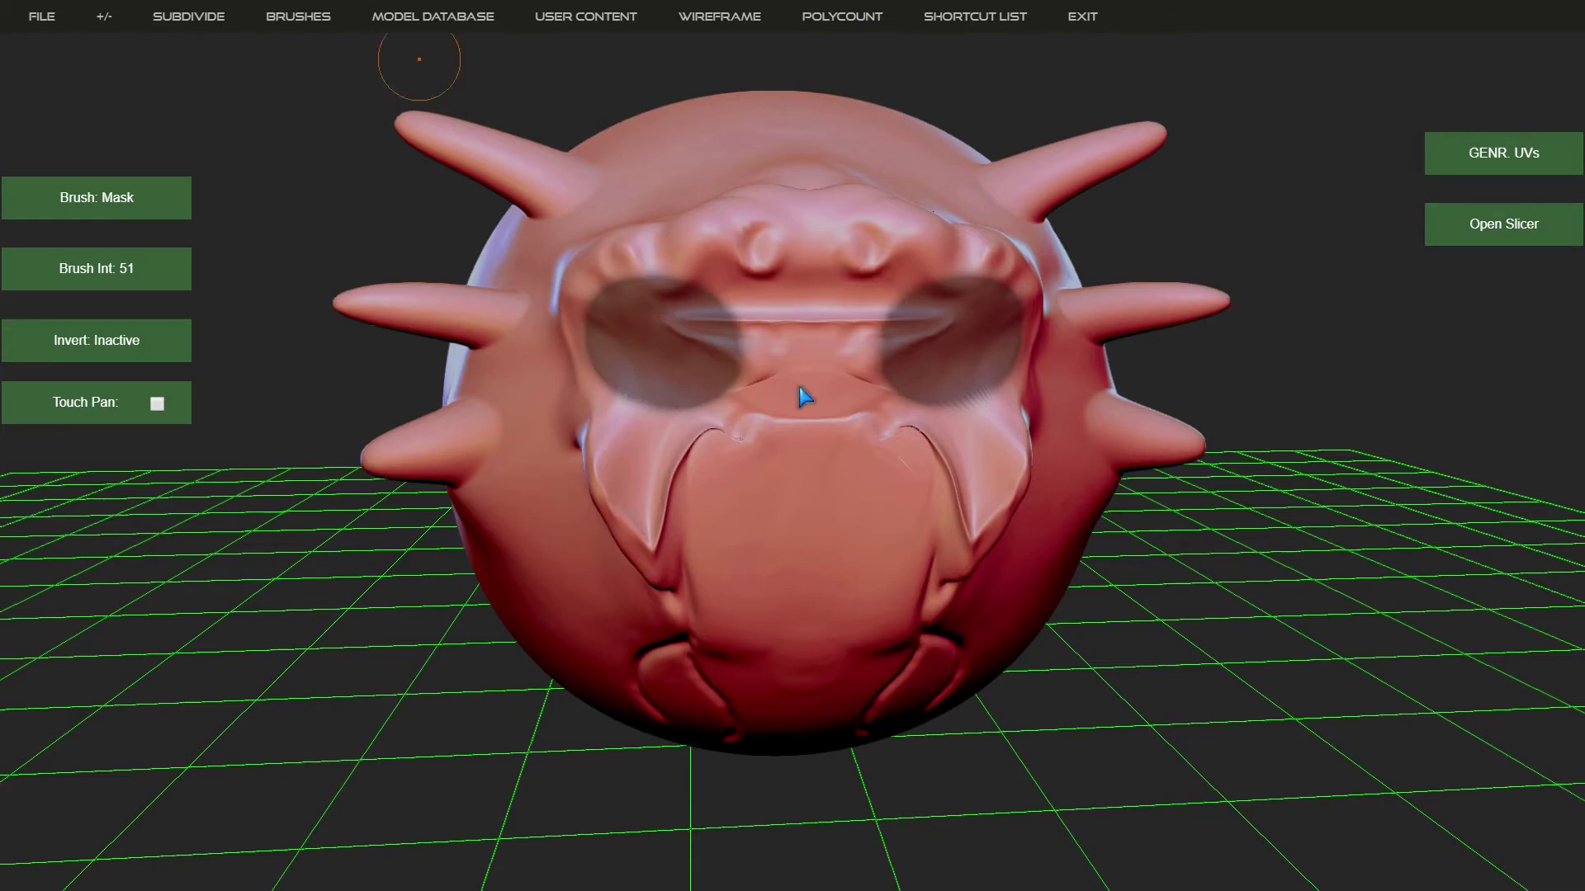
# Invert the mask and use the XFORM gizmo to push the unmasked eye areas back into the head as sockets
pyautogui.moveTo(314, 18)
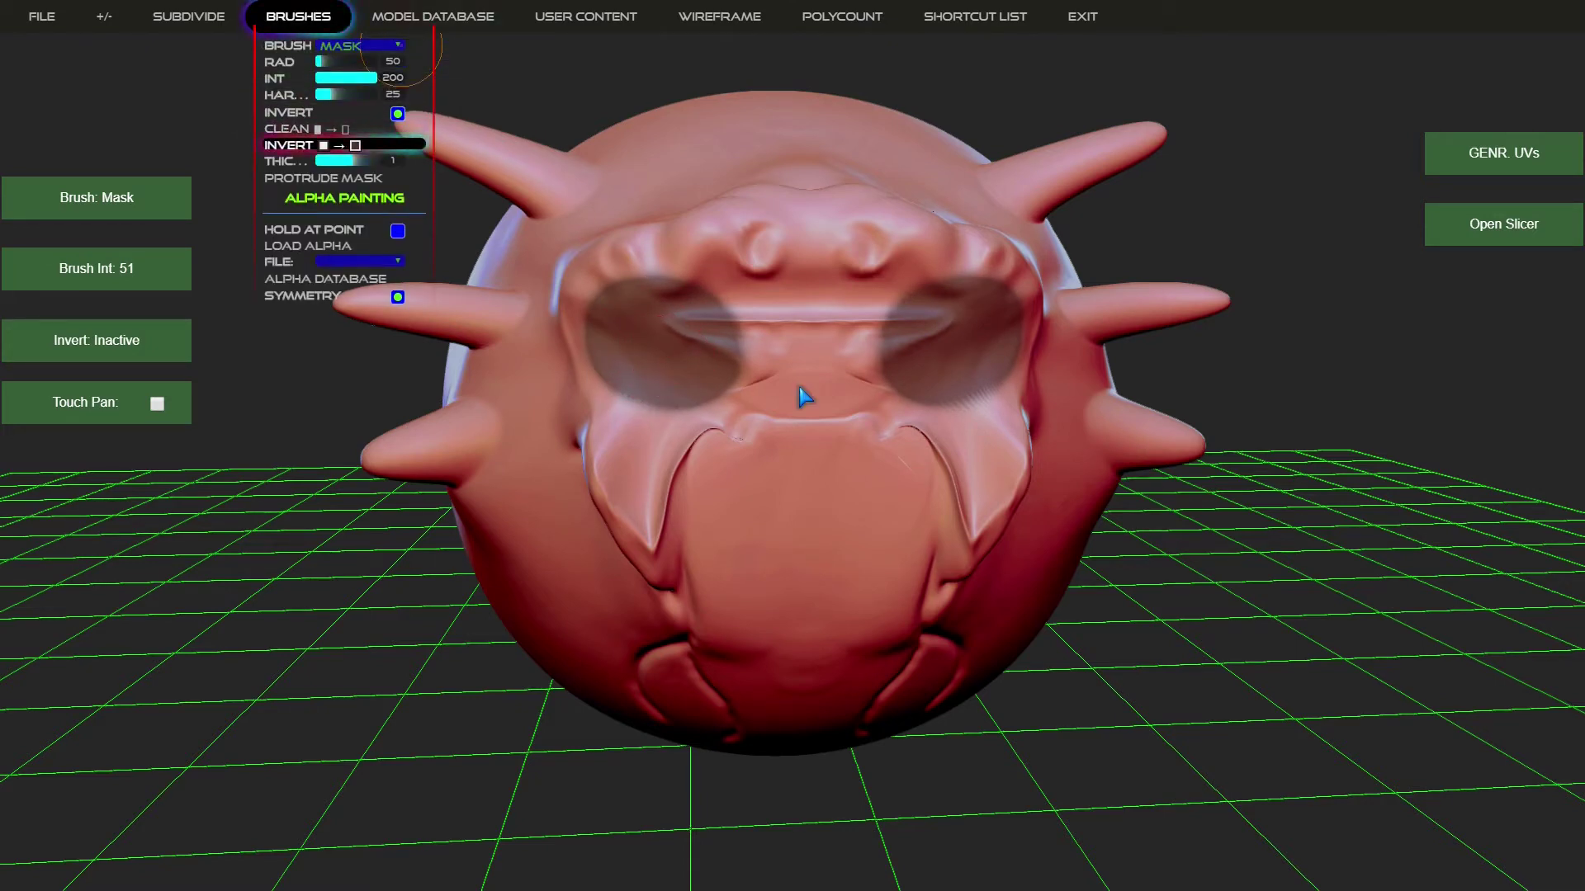
pyautogui.click(339, 146)
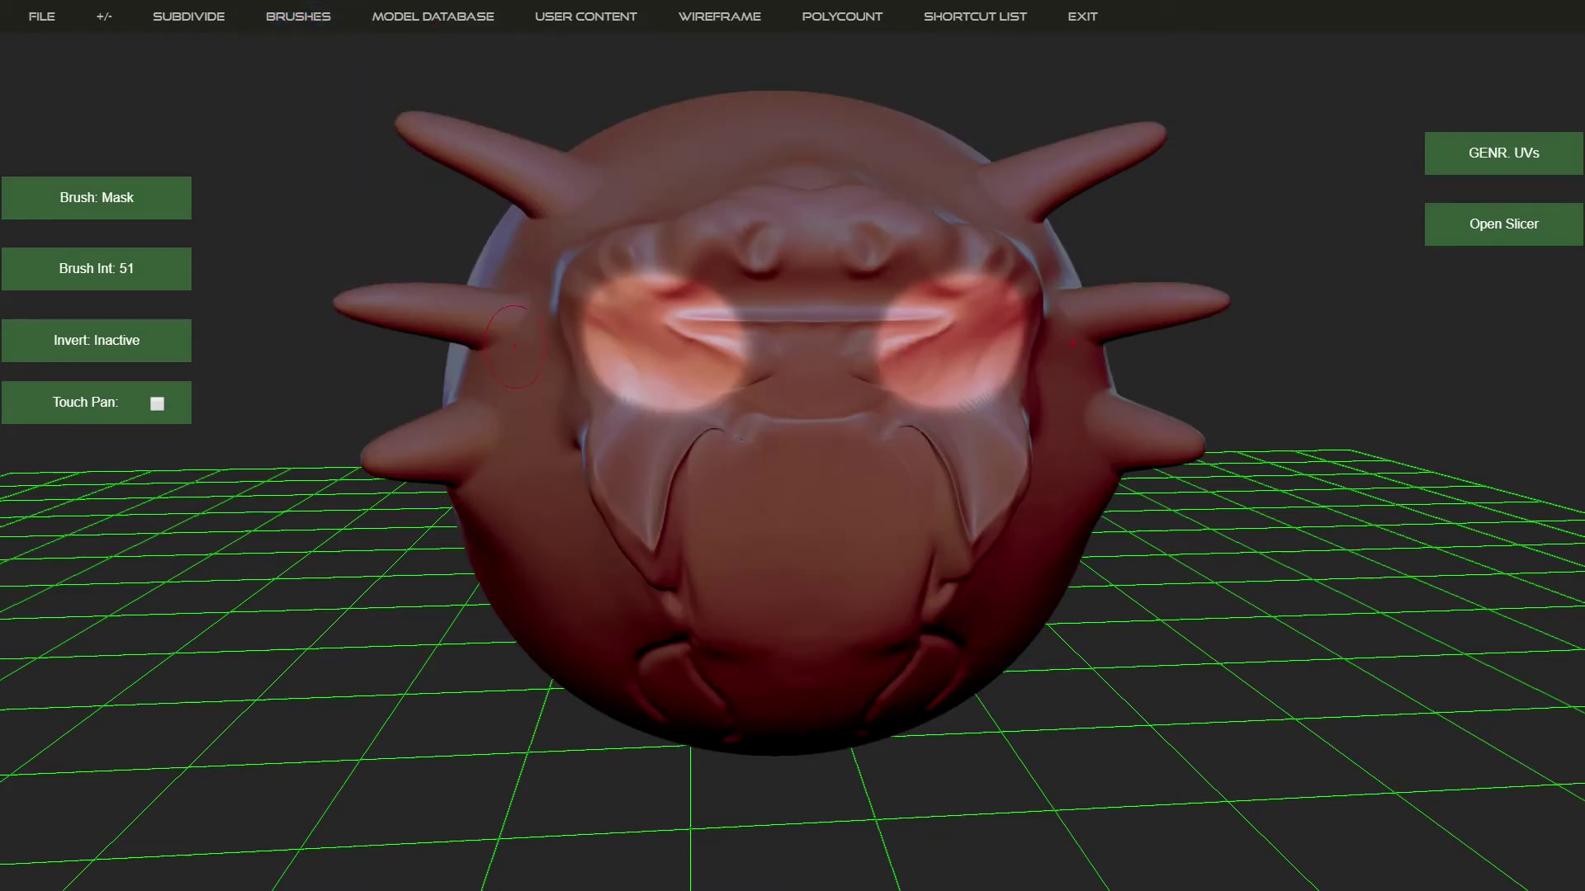
pyautogui.press('e')
pyautogui.moveTo(799, 387); pyautogui.dragTo(916, 425)
pyautogui.moveTo(847, 462); pyautogui.dragTo(814, 444)
pyautogui.moveTo(801, 391); pyautogui.dragTo(747, 371)
pyautogui.moveTo(799, 386)
pyautogui.mouseDown(button='middle')
pyautogui.moveTo(780, 387)
pyautogui.moveTo(799, 386)
pyautogui.mouseUp(button='middle')
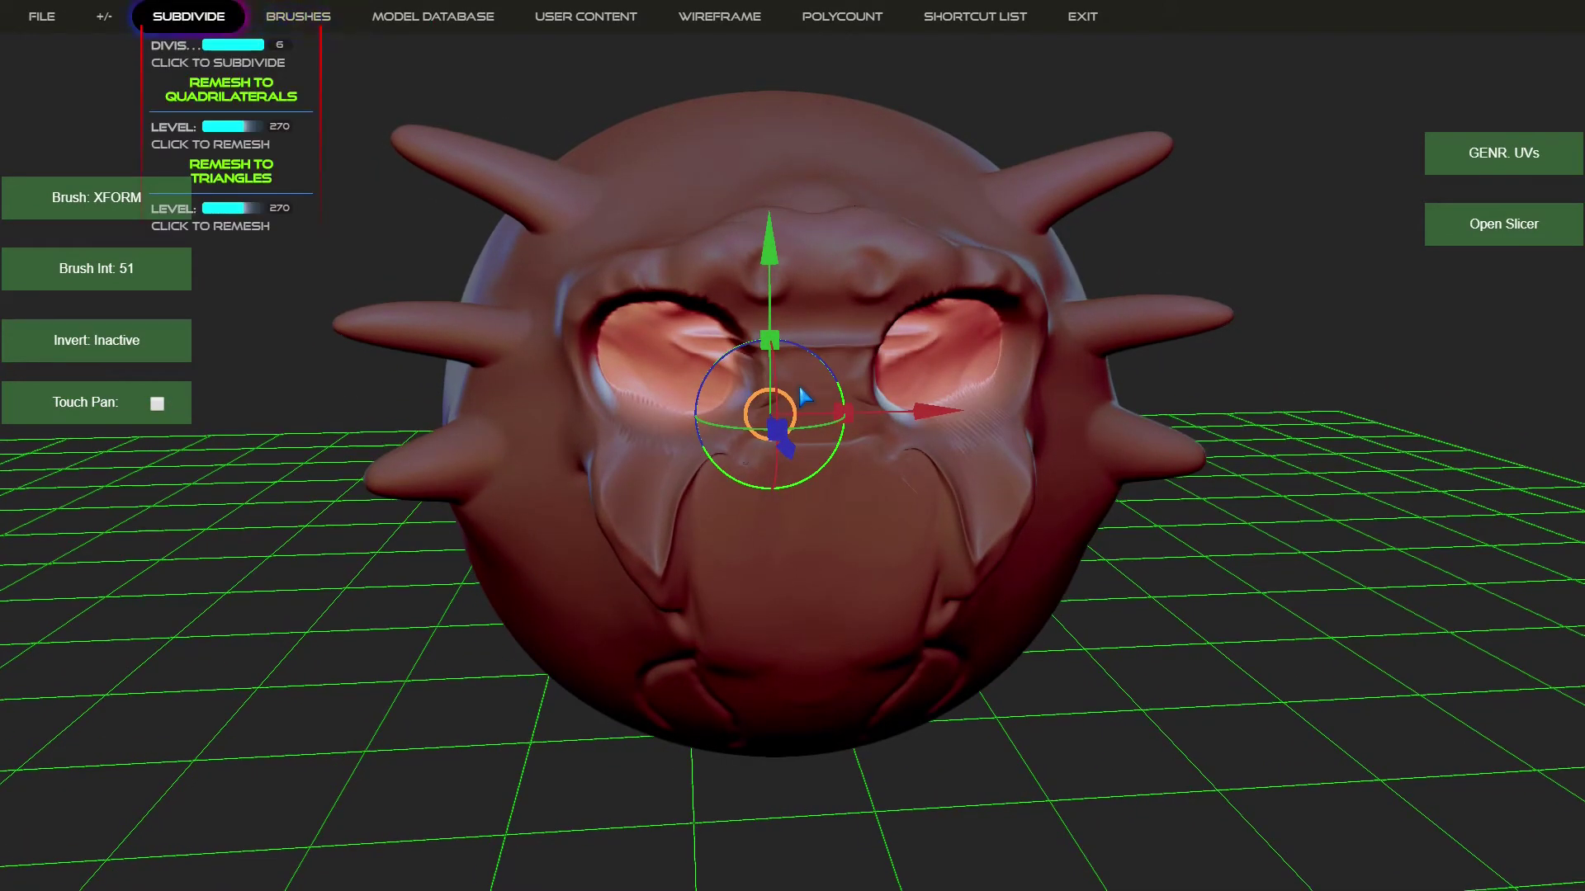
# Return to the Mask brush and clean the mask from the whole head
pyautogui.moveTo(298, 16)
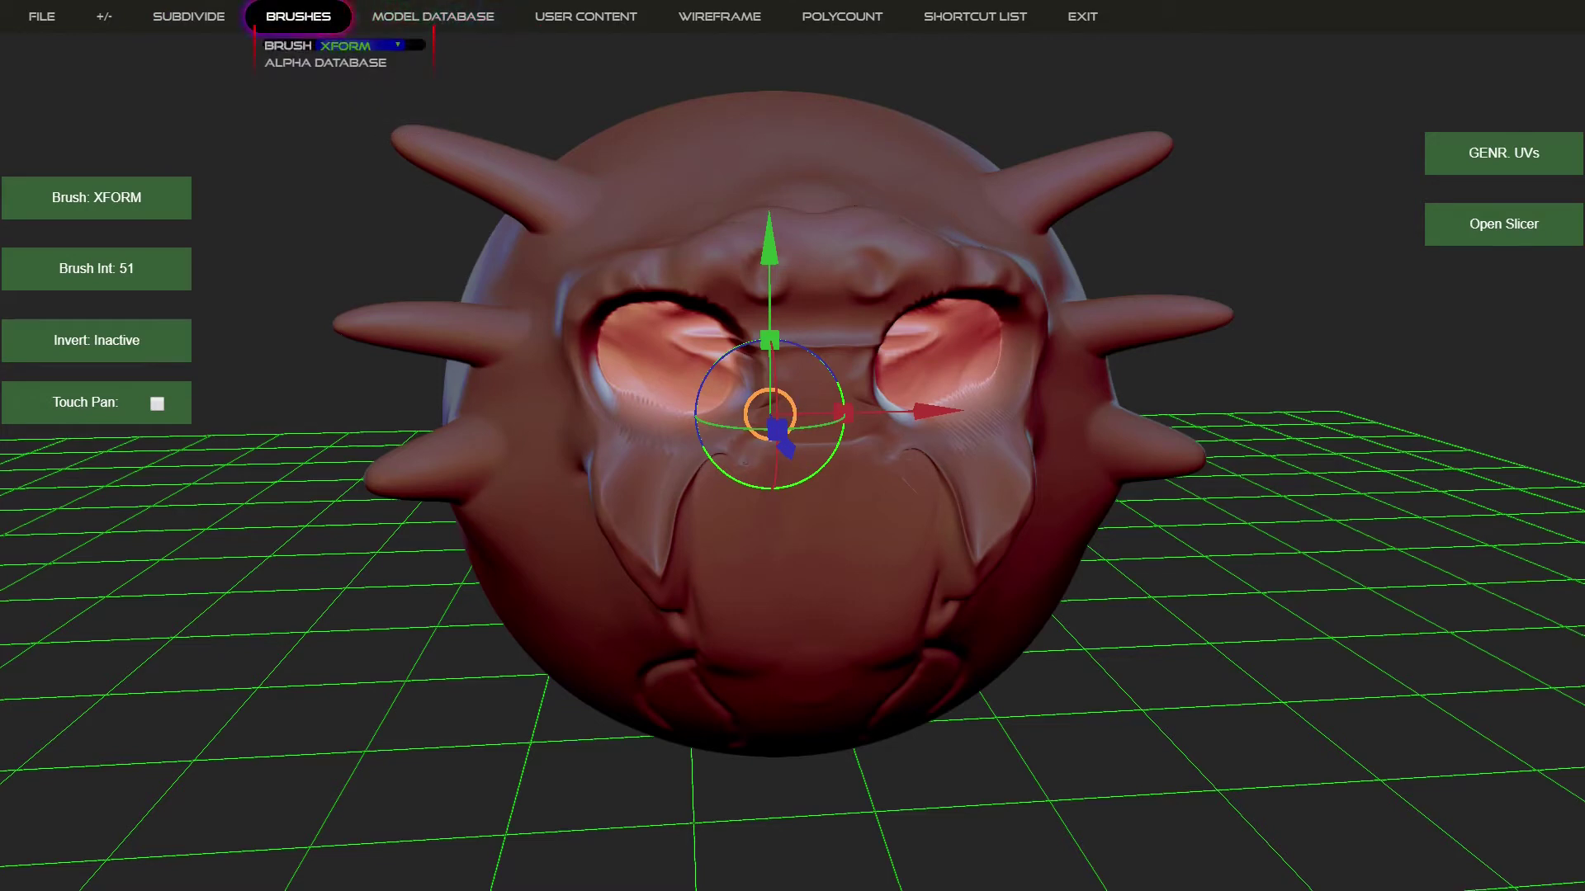
pyautogui.click(360, 46)
pyautogui.click(360, 184)
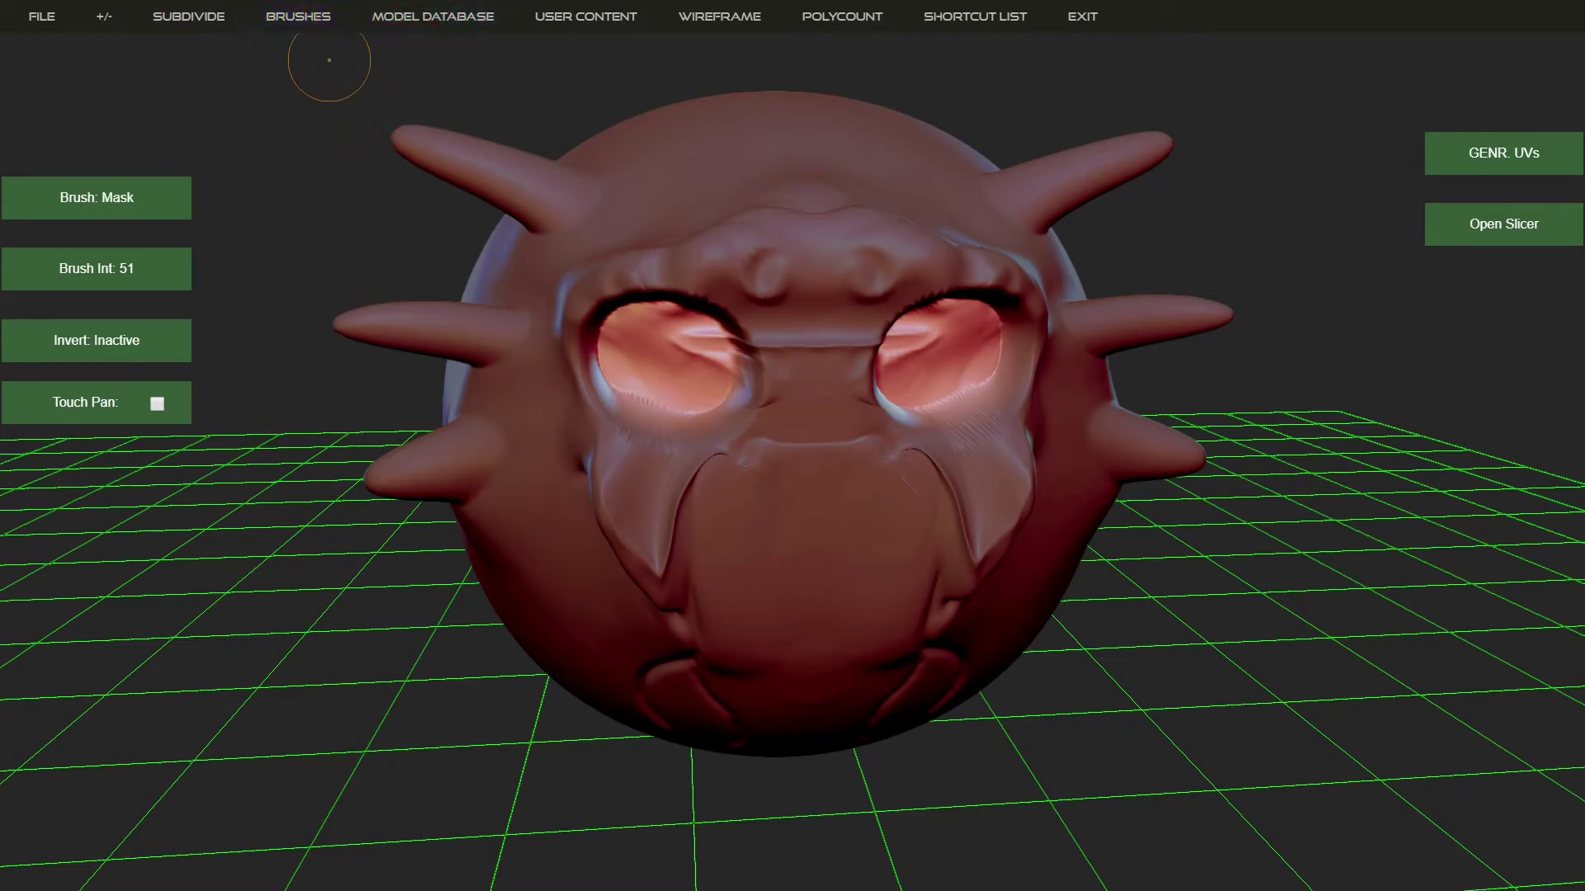
pyautogui.moveTo(314, 18)
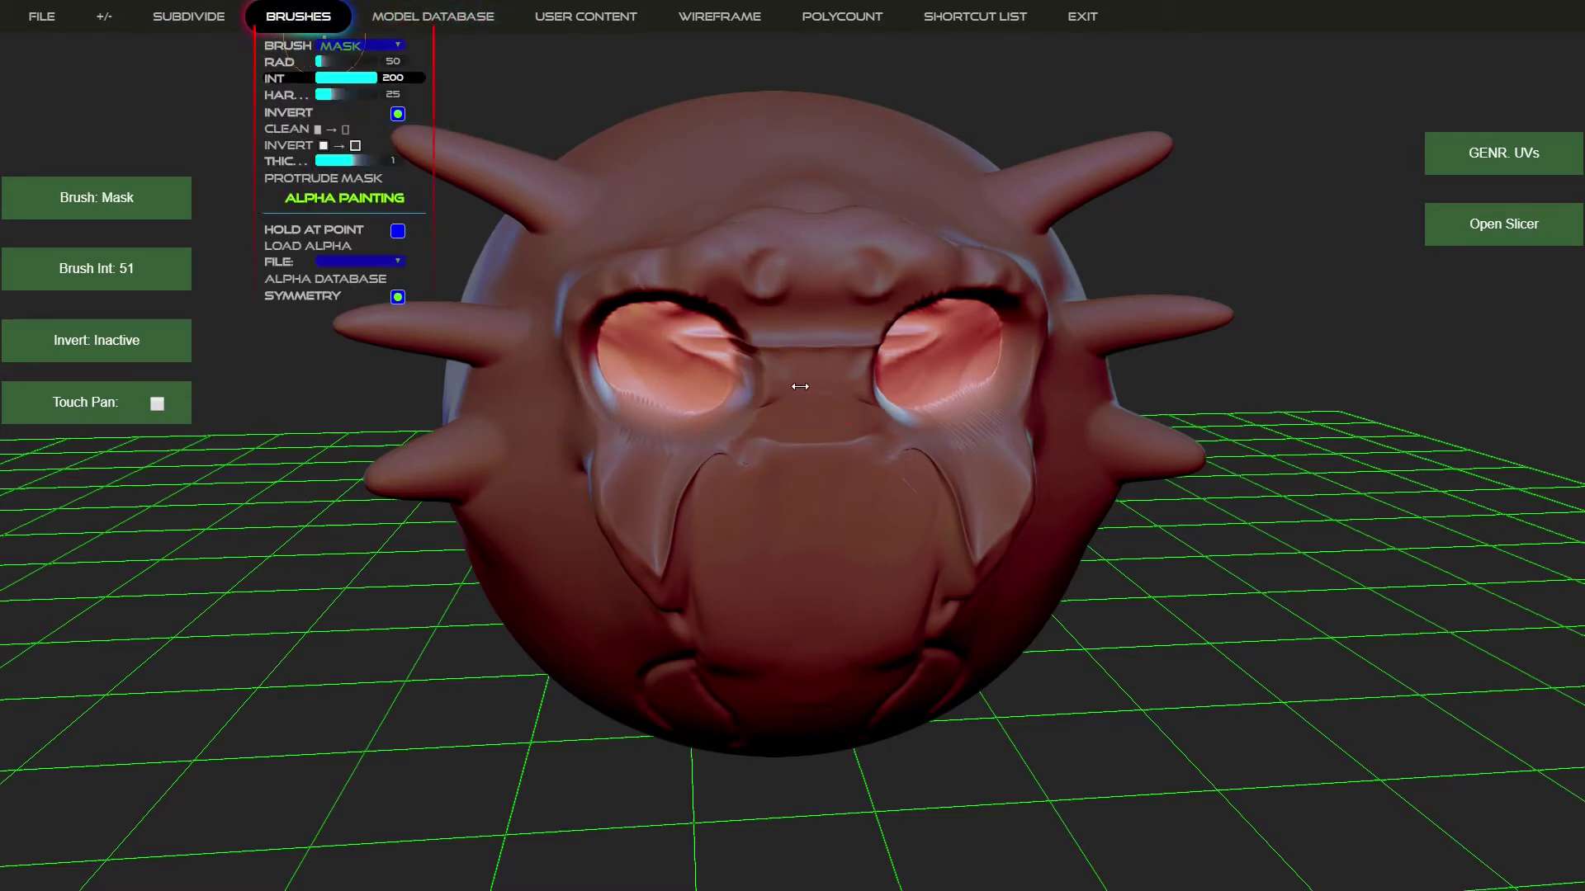
pyautogui.click(337, 129)
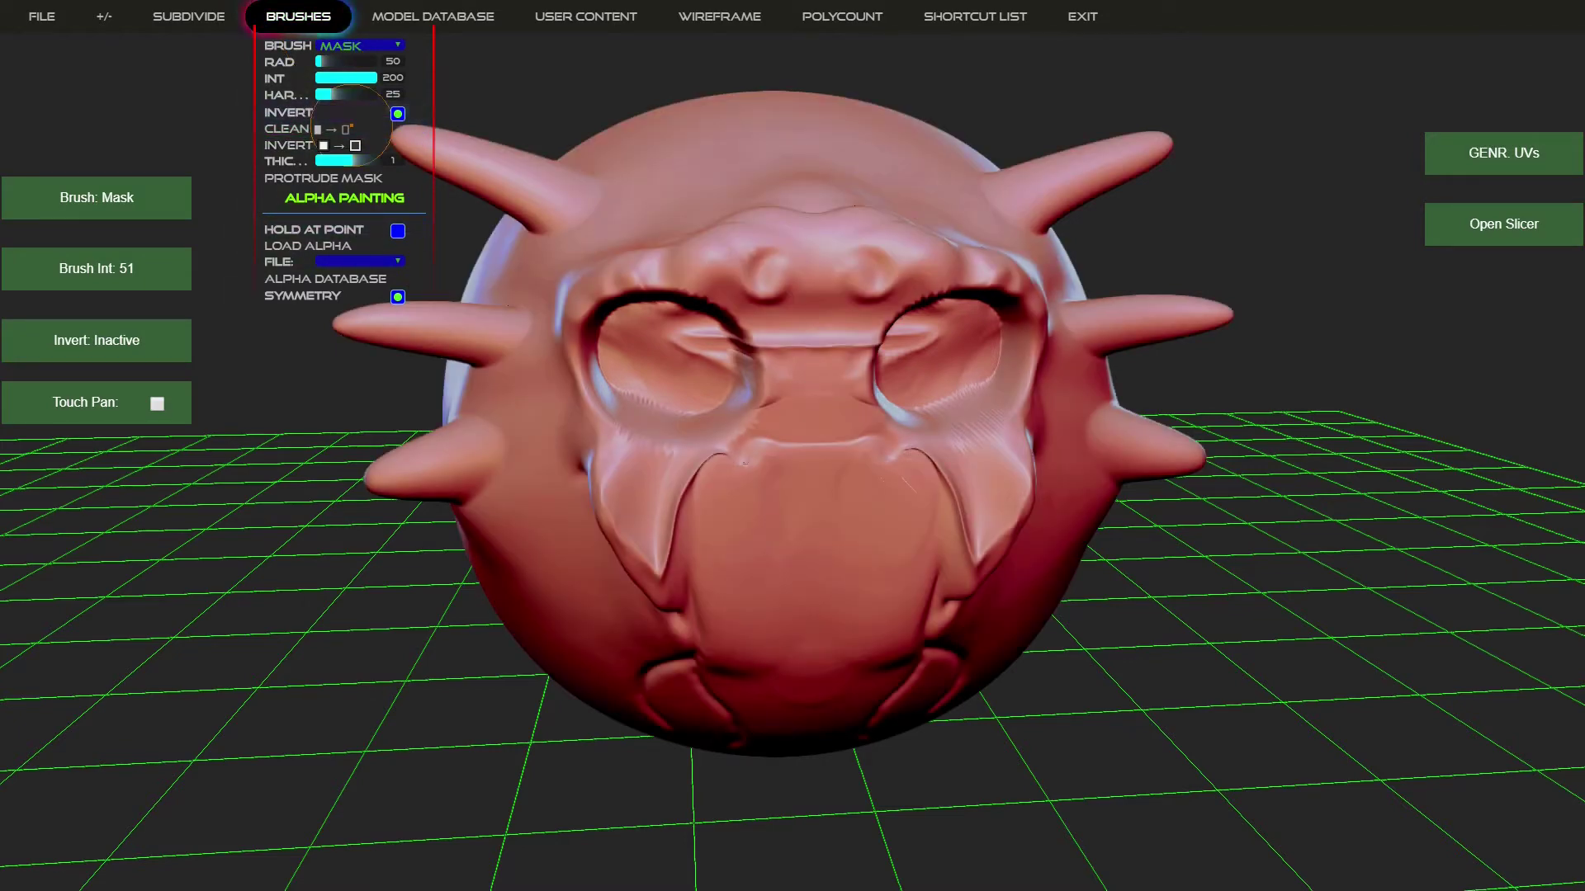
# Smooth the jagged rims of both eye sockets
pyautogui.moveTo(337, 420); pyautogui.dragTo(331, 365)
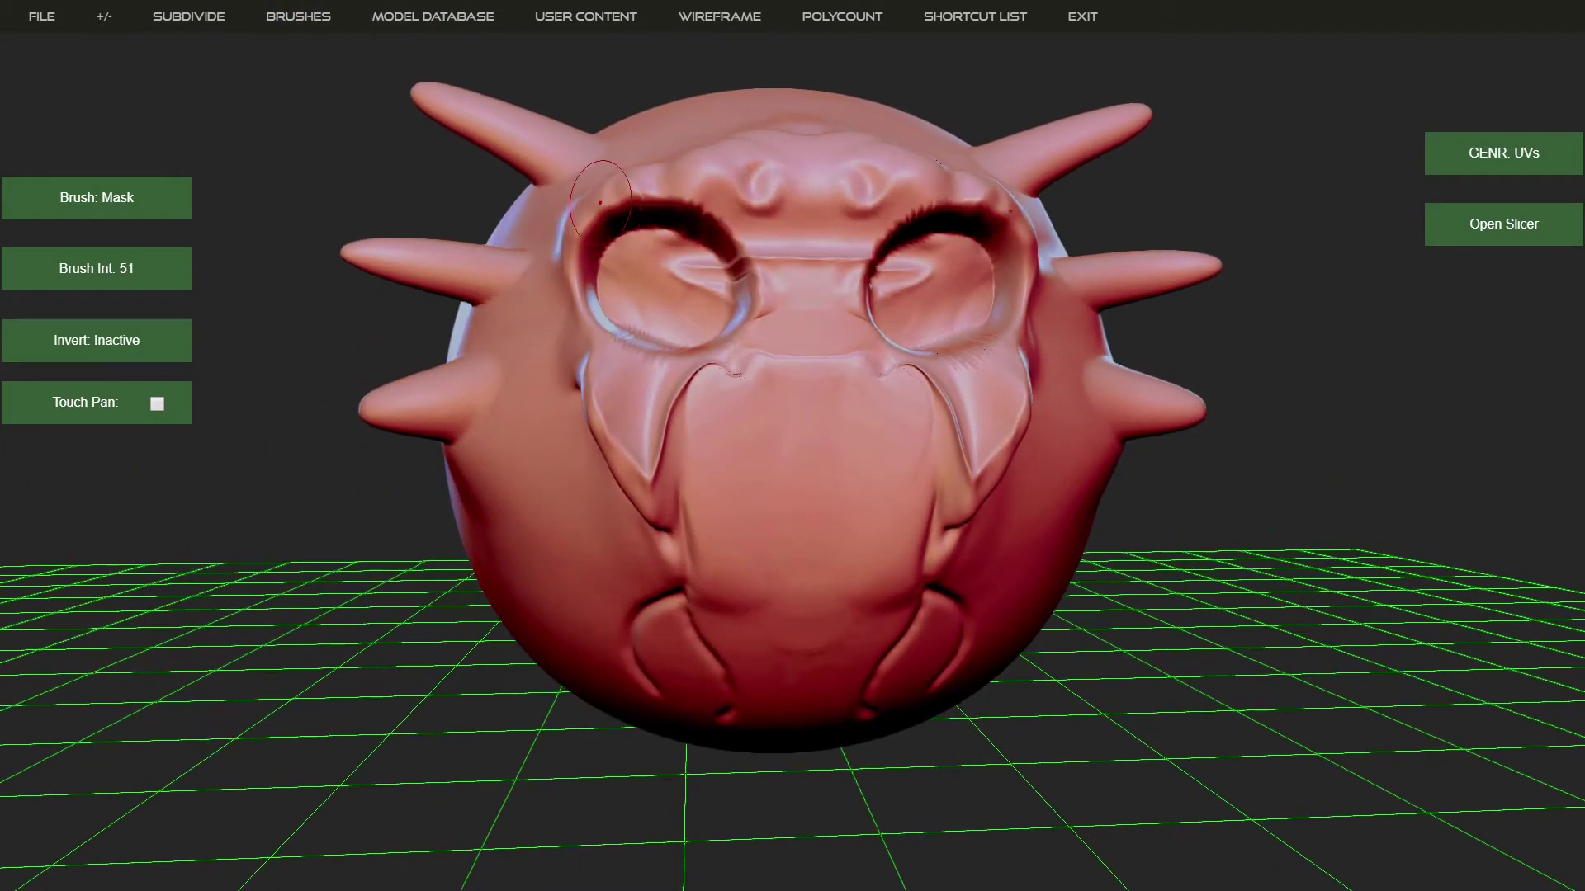
pyautogui.moveTo(602, 199)
pyautogui.keyDown('shift'); pyautogui.mouseDown()
pyautogui.moveTo(615, 268)
pyautogui.moveTo(681, 251)
pyautogui.moveTo(724, 318)
pyautogui.moveTo(623, 336)
pyautogui.moveTo(679, 389)
pyautogui.moveTo(616, 355)
pyautogui.mouseUp(); pyautogui.keyUp('shift')
pyautogui.moveTo(588, 282)
pyautogui.keyDown('shift'); pyautogui.mouseDown()
pyautogui.moveTo(691, 276)
pyautogui.moveTo(730, 300)
pyautogui.mouseUp(); pyautogui.keyUp('shift')
pyautogui.moveTo(401, 611)
pyautogui.mouseDown()
pyautogui.moveTo(435, 609)
pyautogui.moveTo(384, 651)
pyautogui.mouseUp()
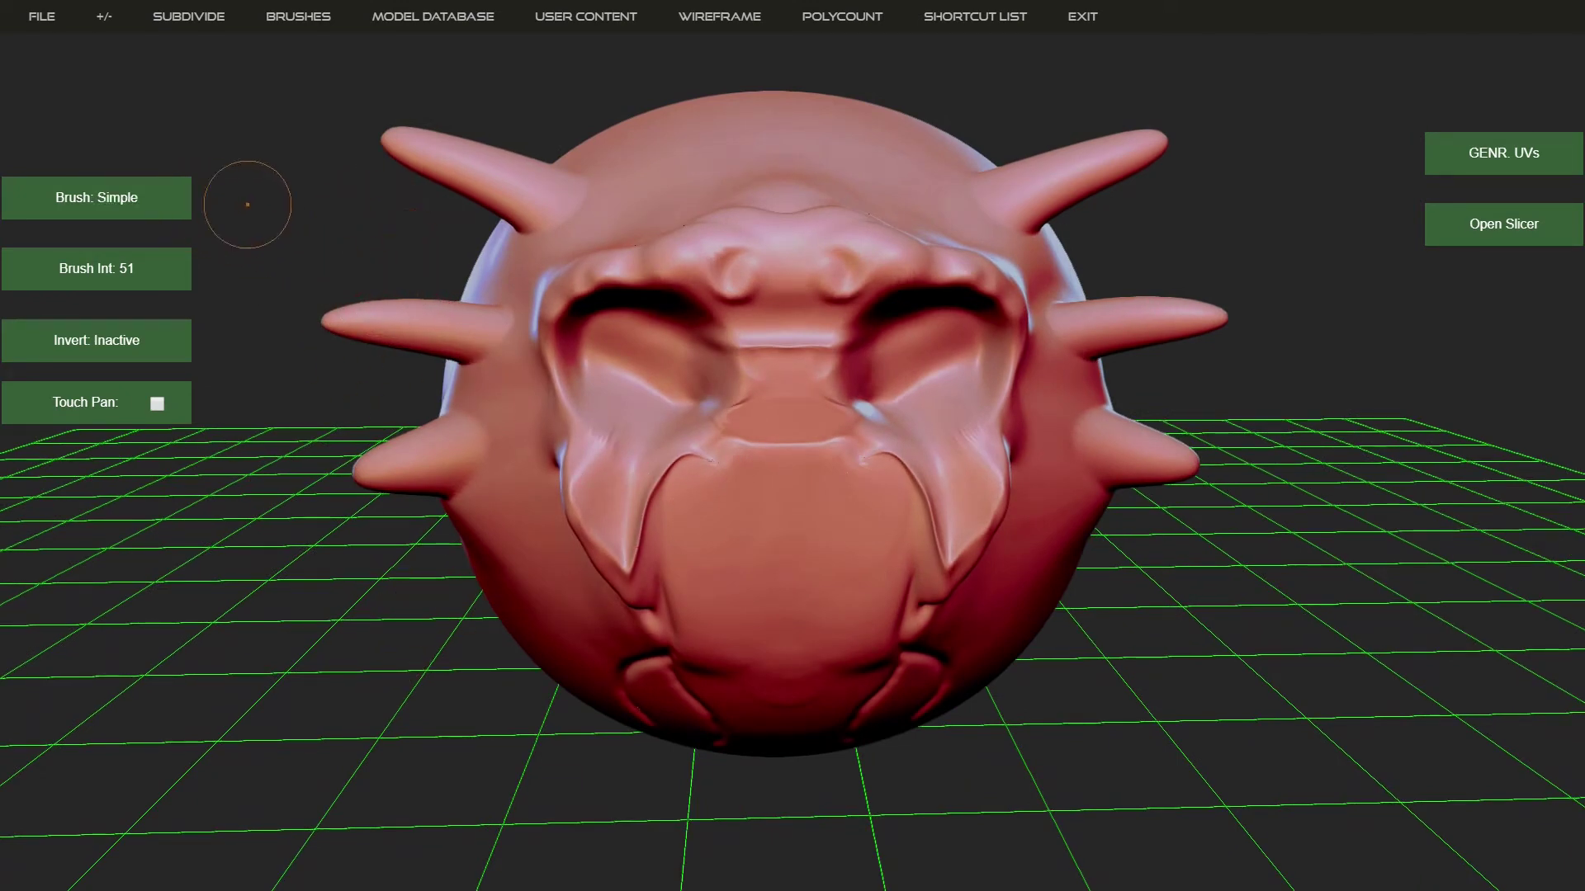
# Open the alpha database for the Simple brush and go to the Alien Skin category
pyautogui.moveTo(305, 25)
pyautogui.click(188, 17)
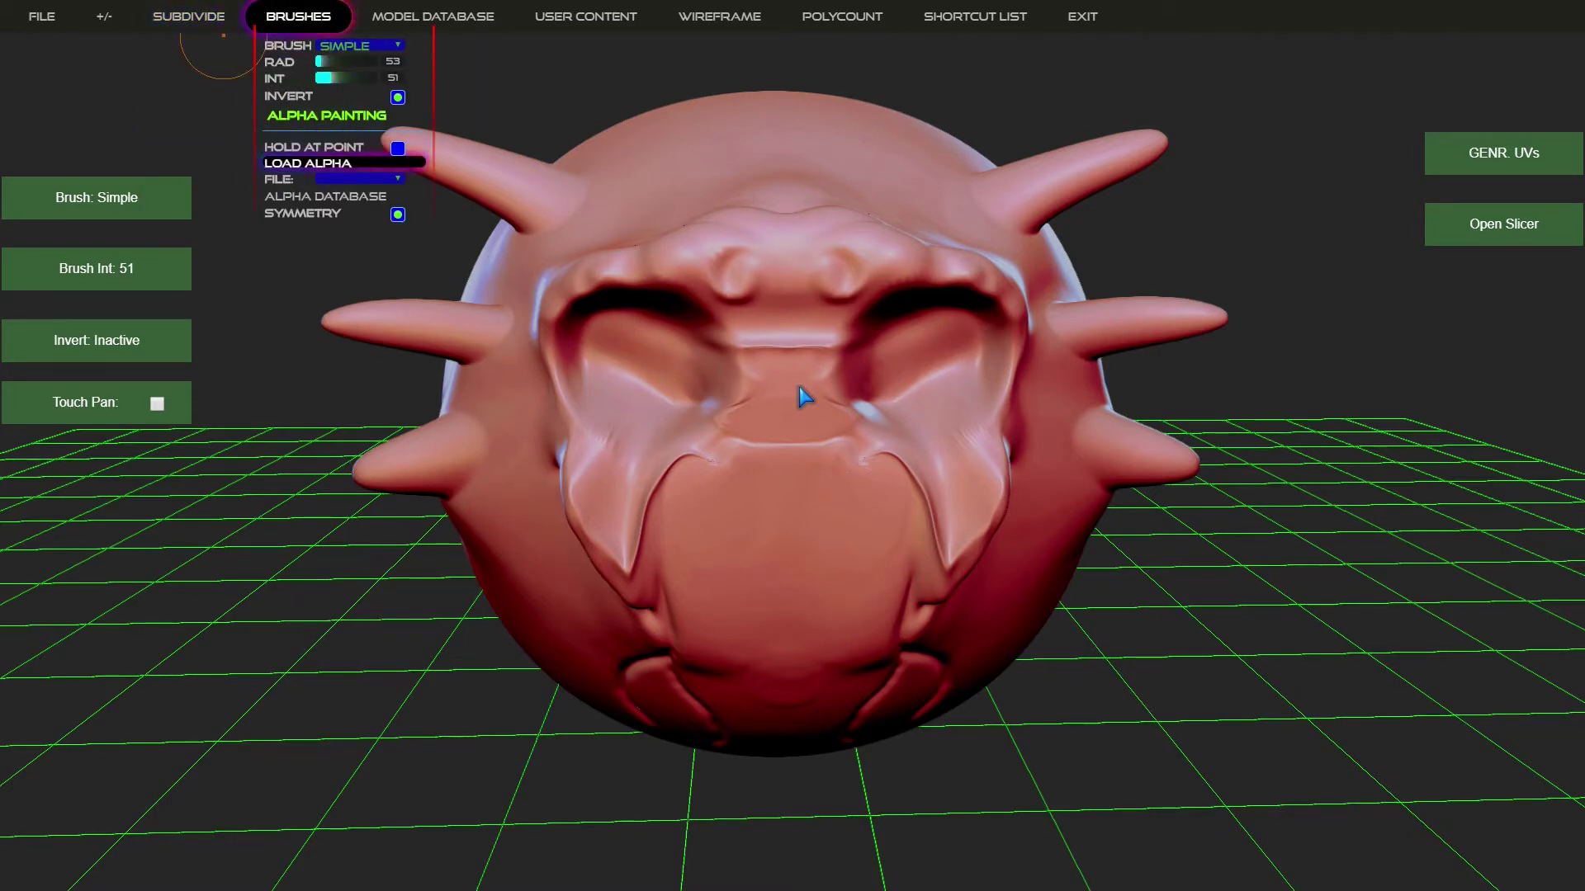
pyautogui.click(325, 197)
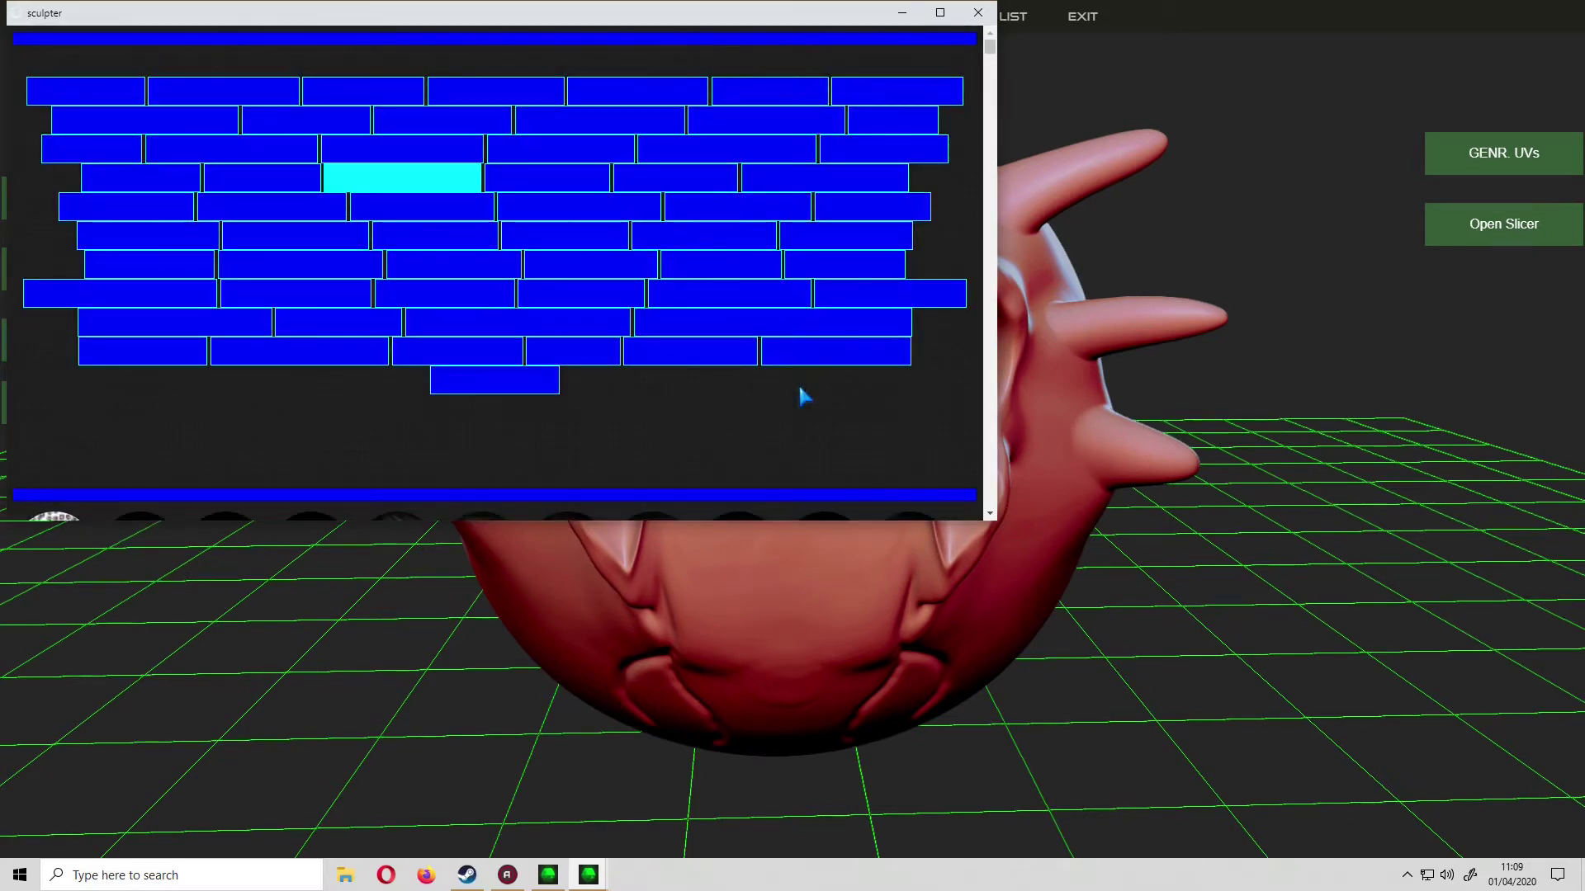
pyautogui.press('Up')
pyautogui.press('Up')
pyautogui.press('Up')
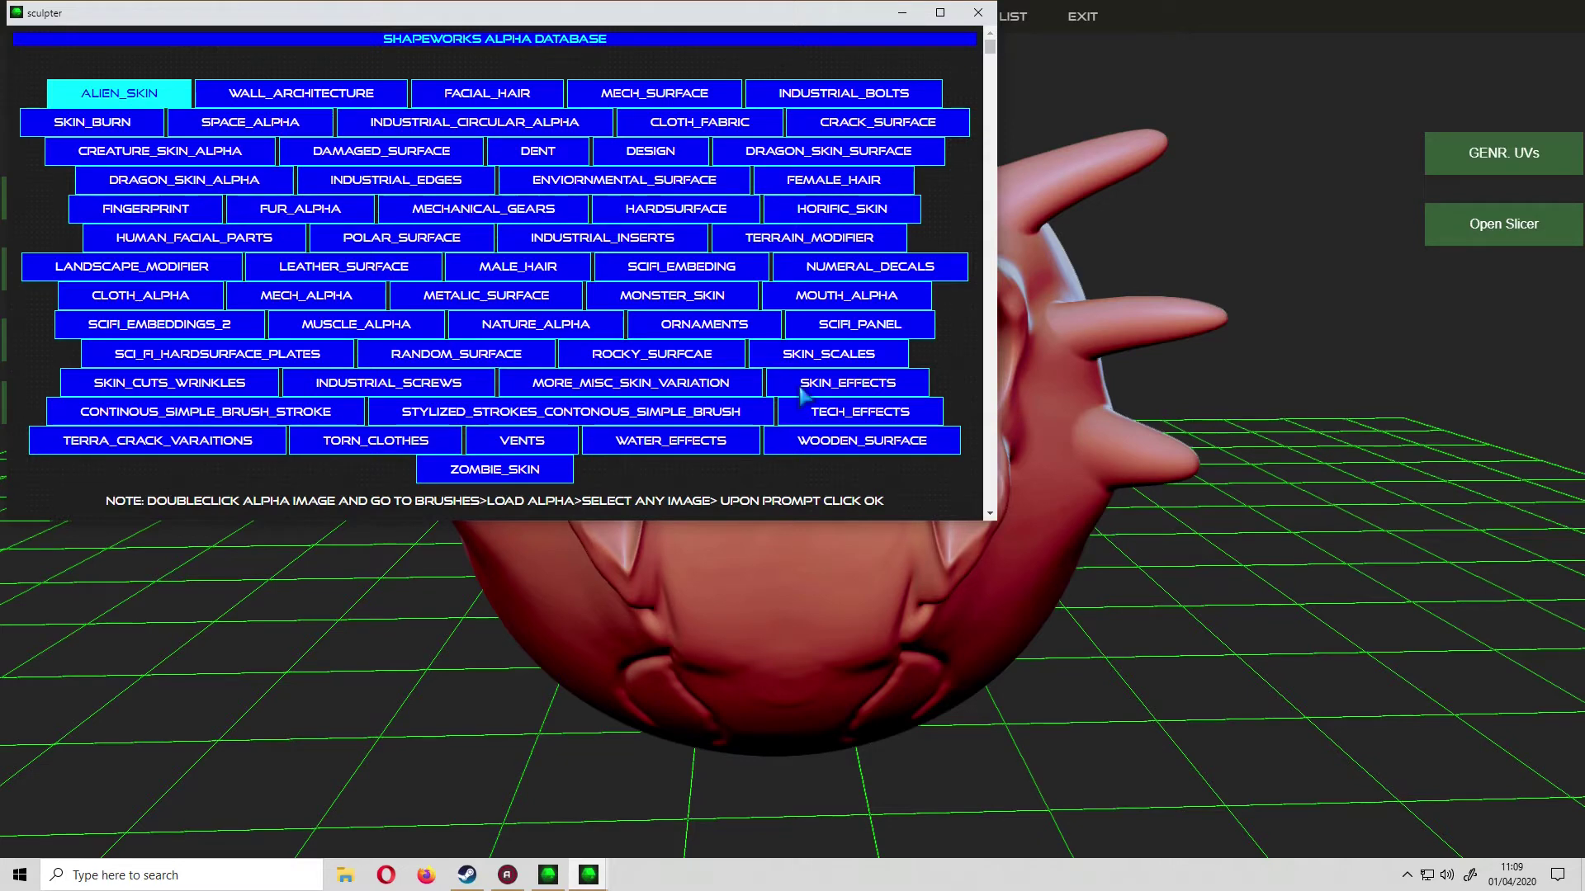
pyautogui.press('Return')
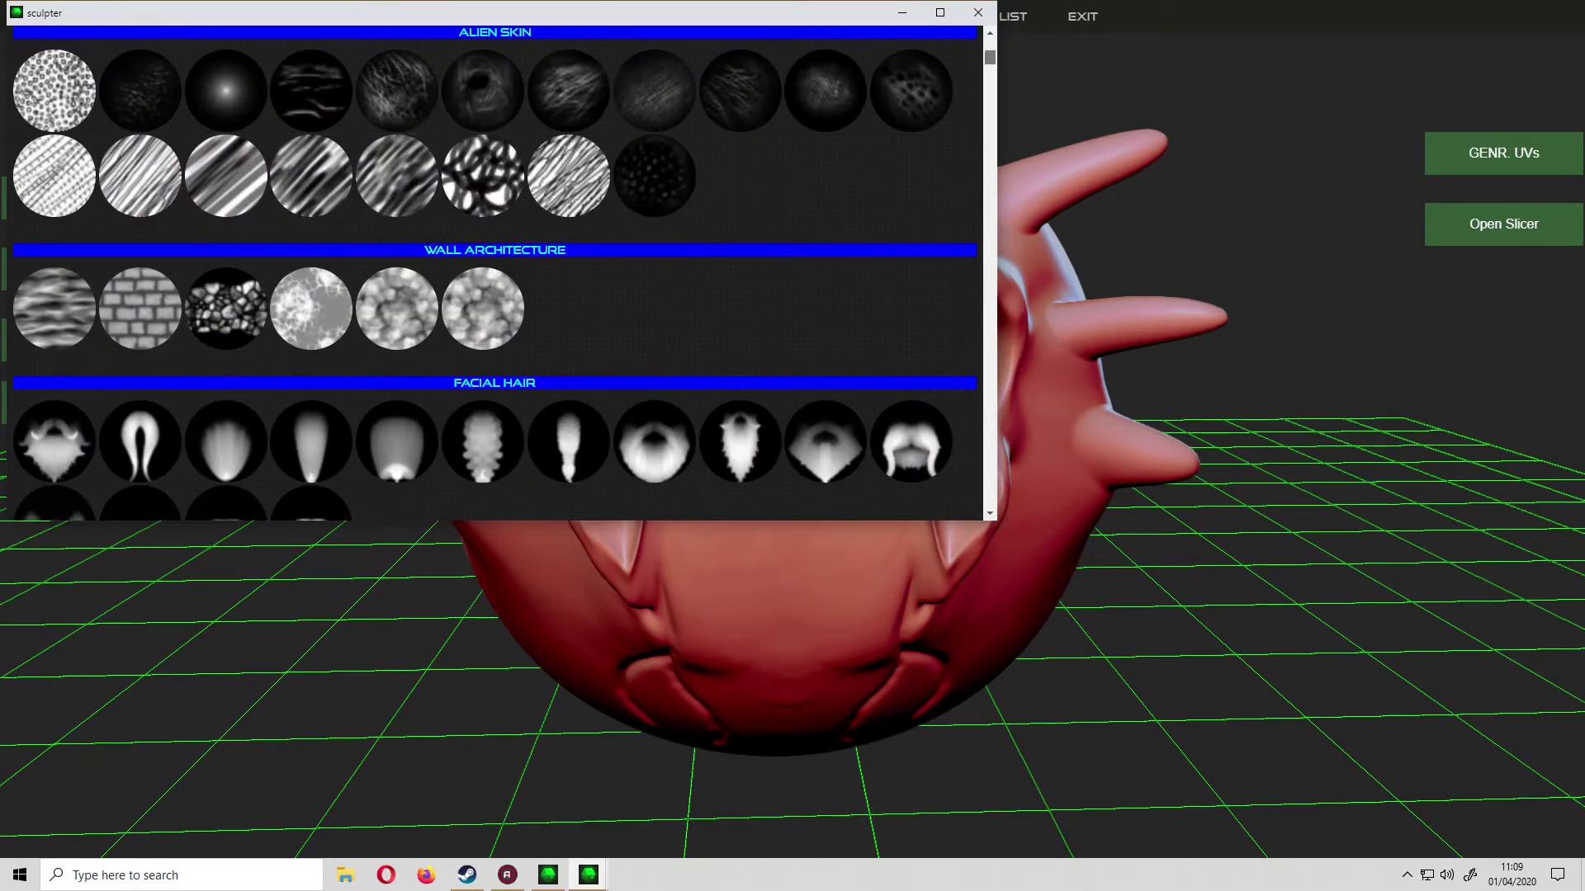
# Browse the alpha collections as far as Dragon Skin Alpha and pick an alpha image there
pyautogui.scroll(-10, 799, 386)
pyautogui.scroll(-15, 495, 272)
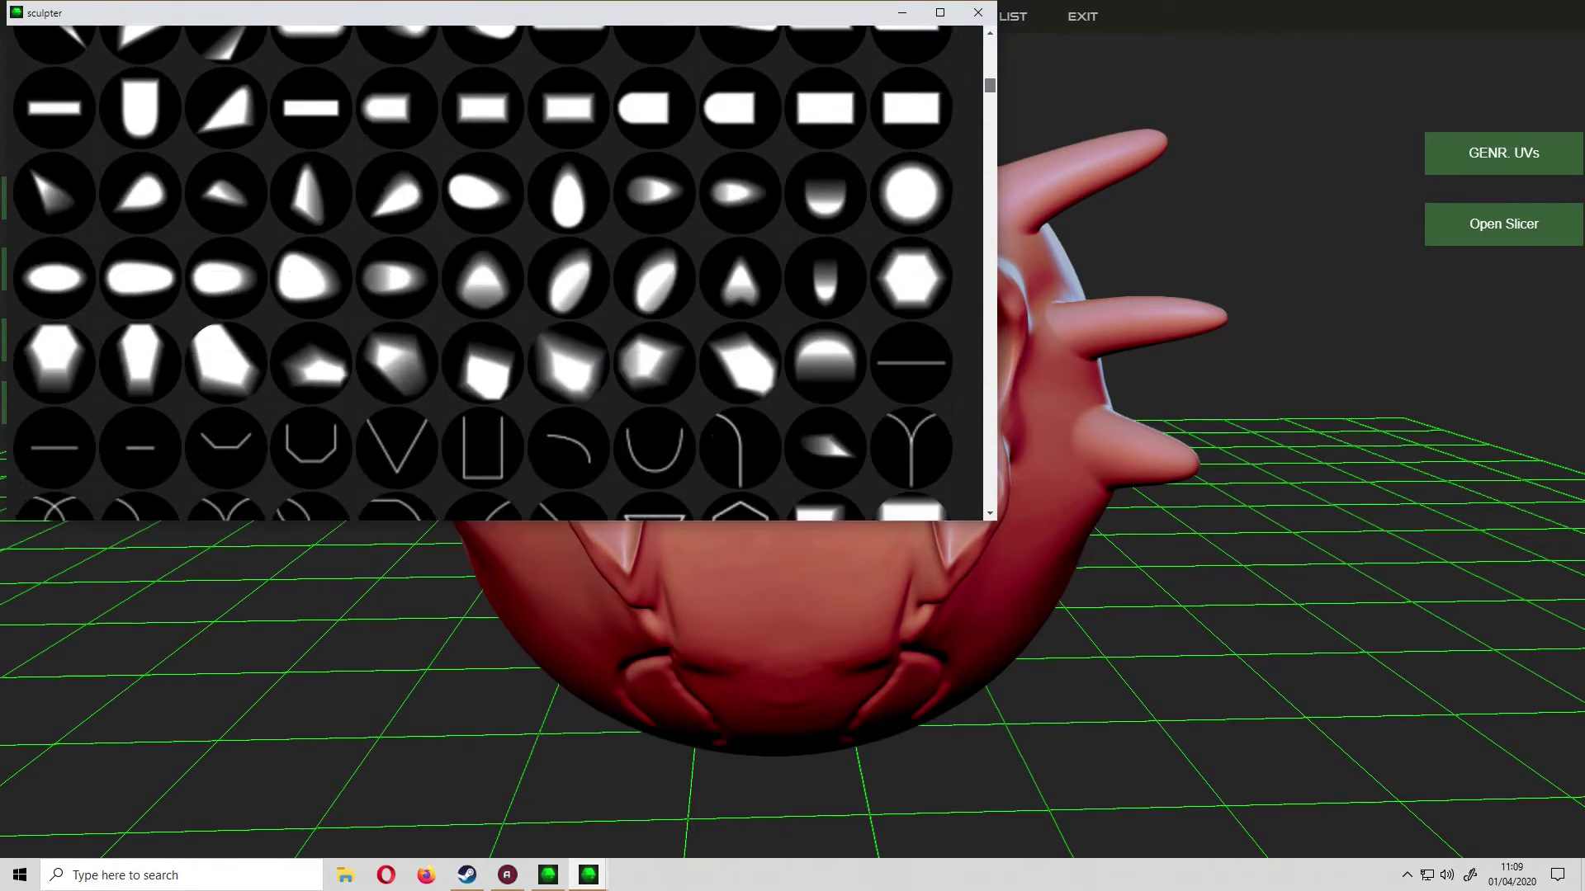
pyautogui.scroll(-15, 496, 272)
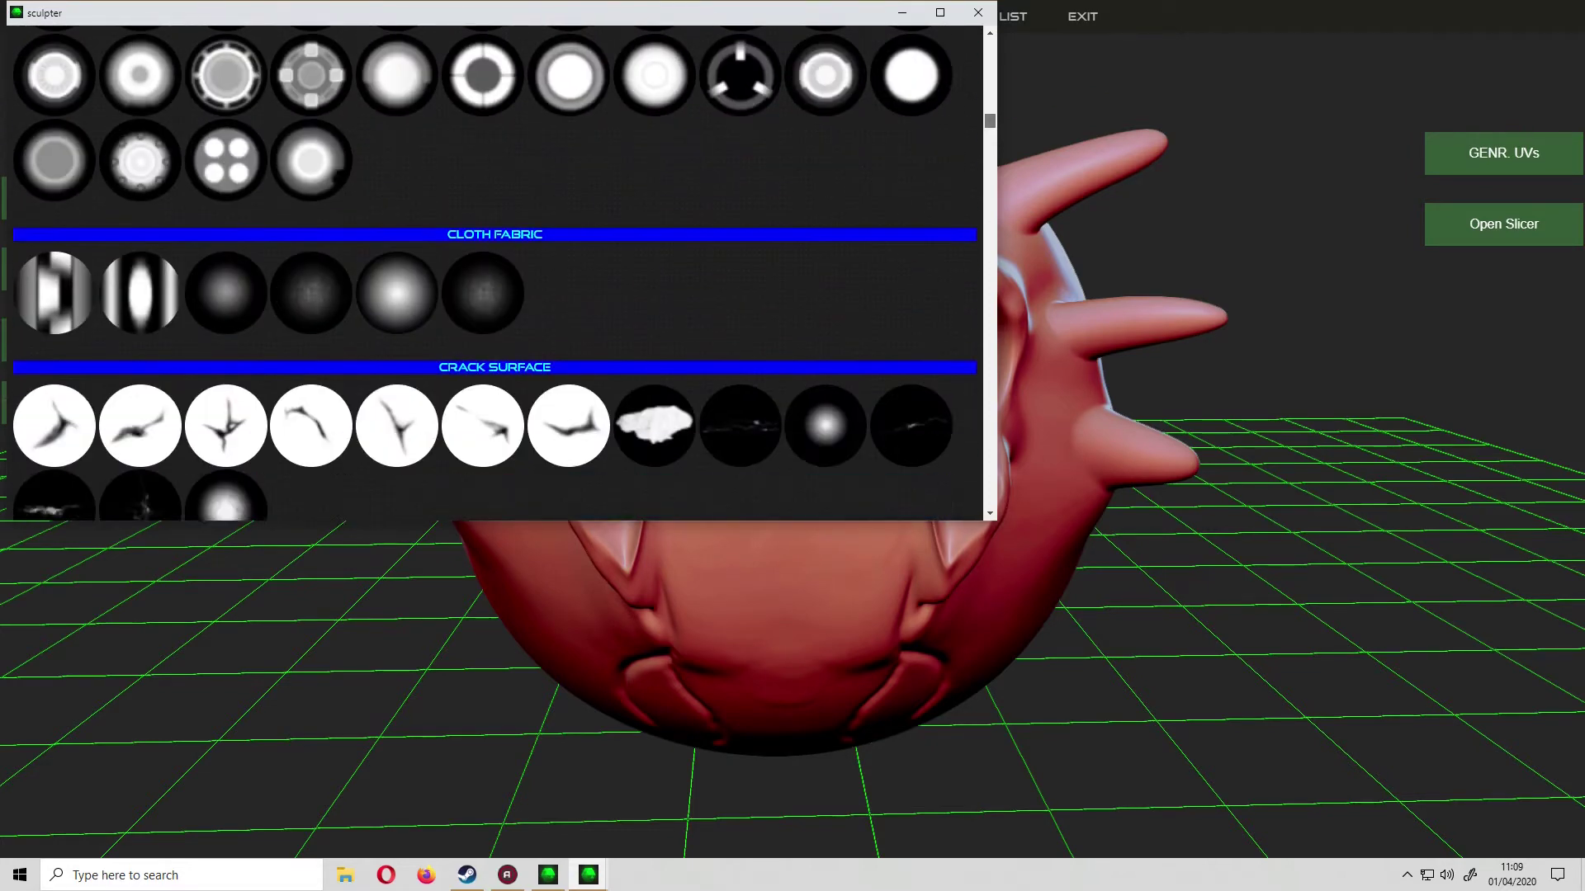
pyautogui.scroll(-10, 495, 272)
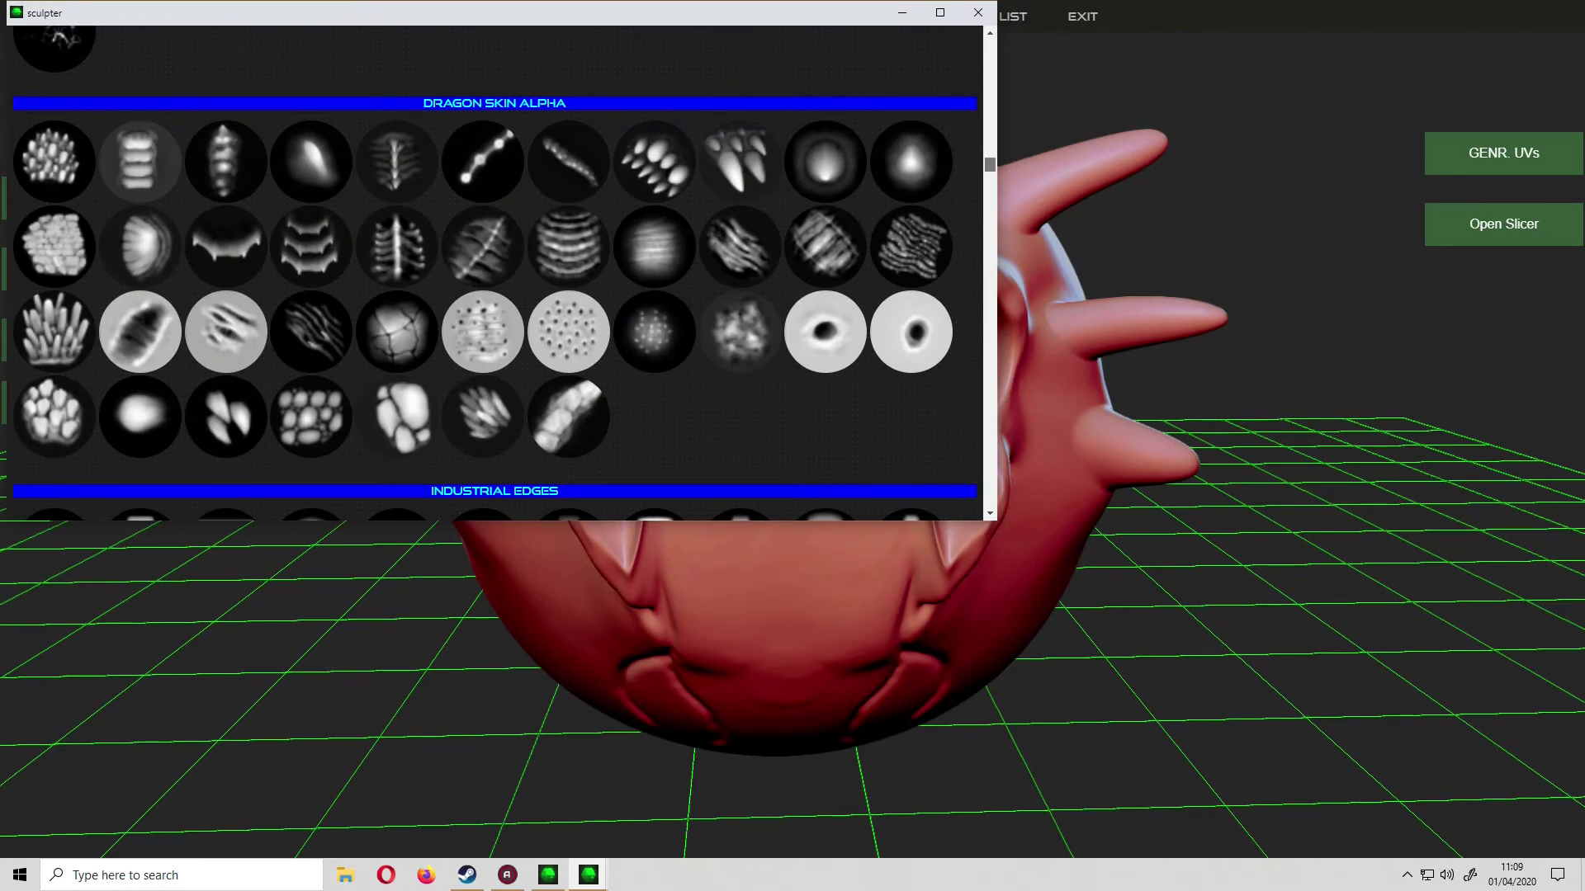
pyautogui.scroll(-3, 799, 389)
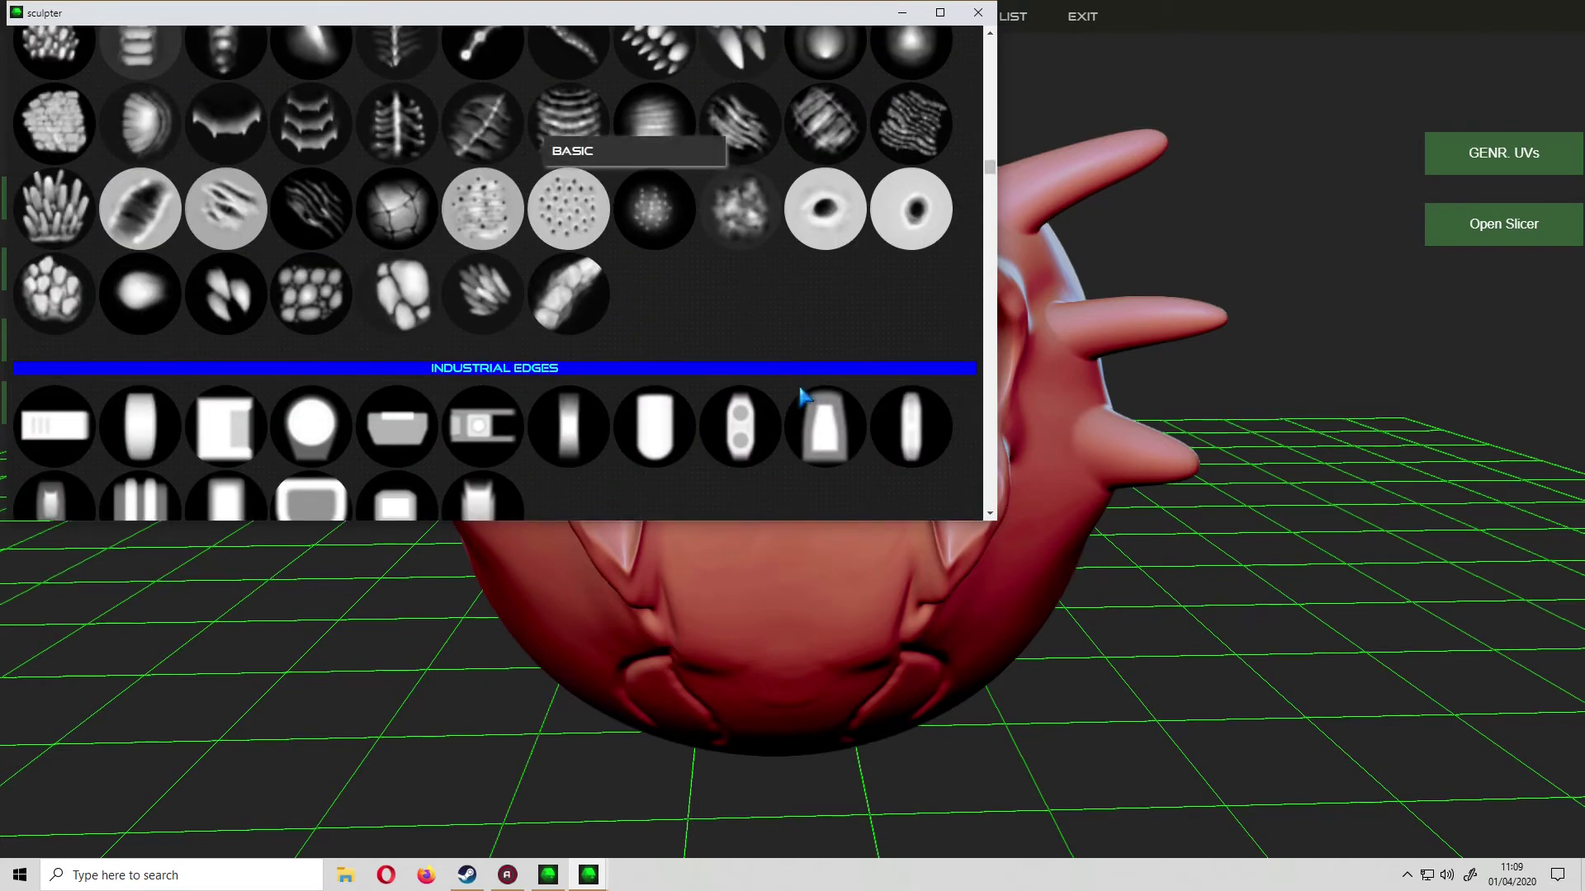
pyautogui.click(800, 391)
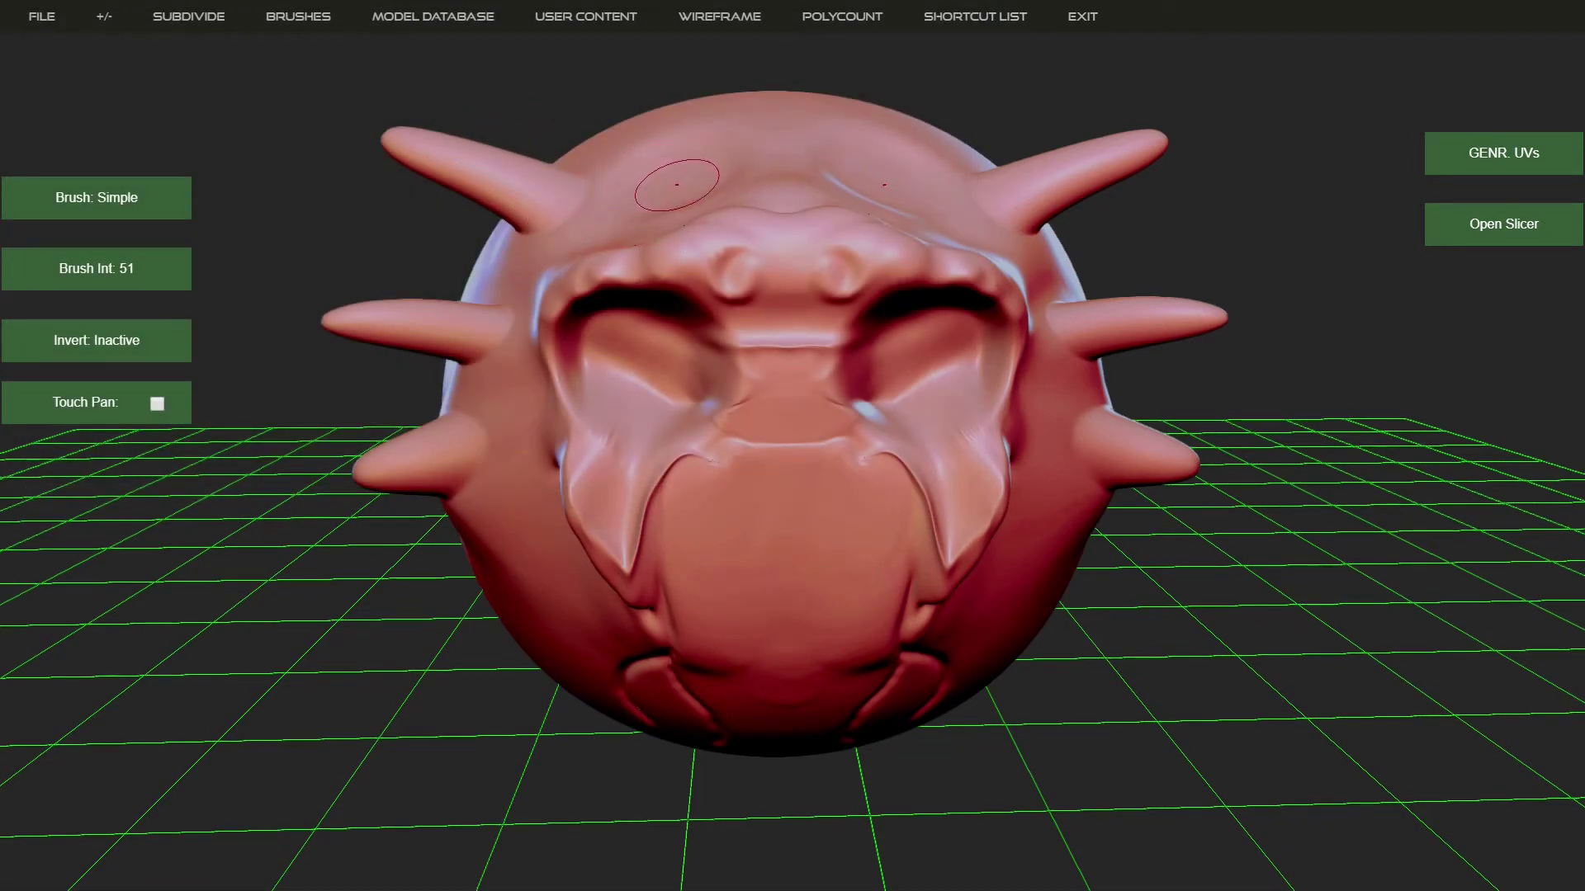
pyautogui.moveTo(313, 18)
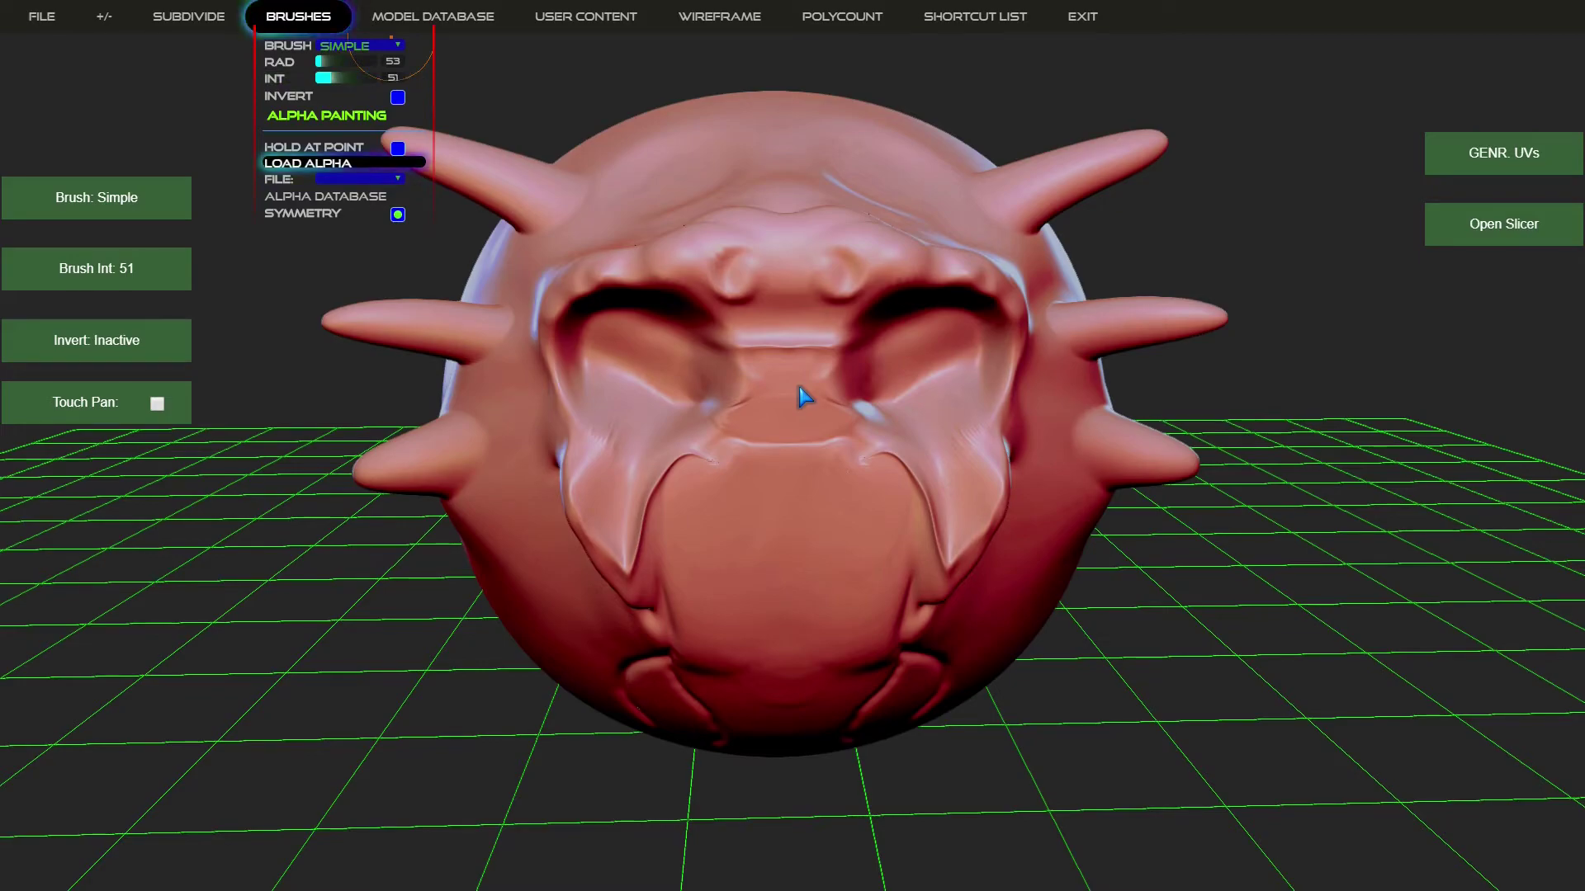
pyautogui.click(307, 164)
pyautogui.click(307, 163)
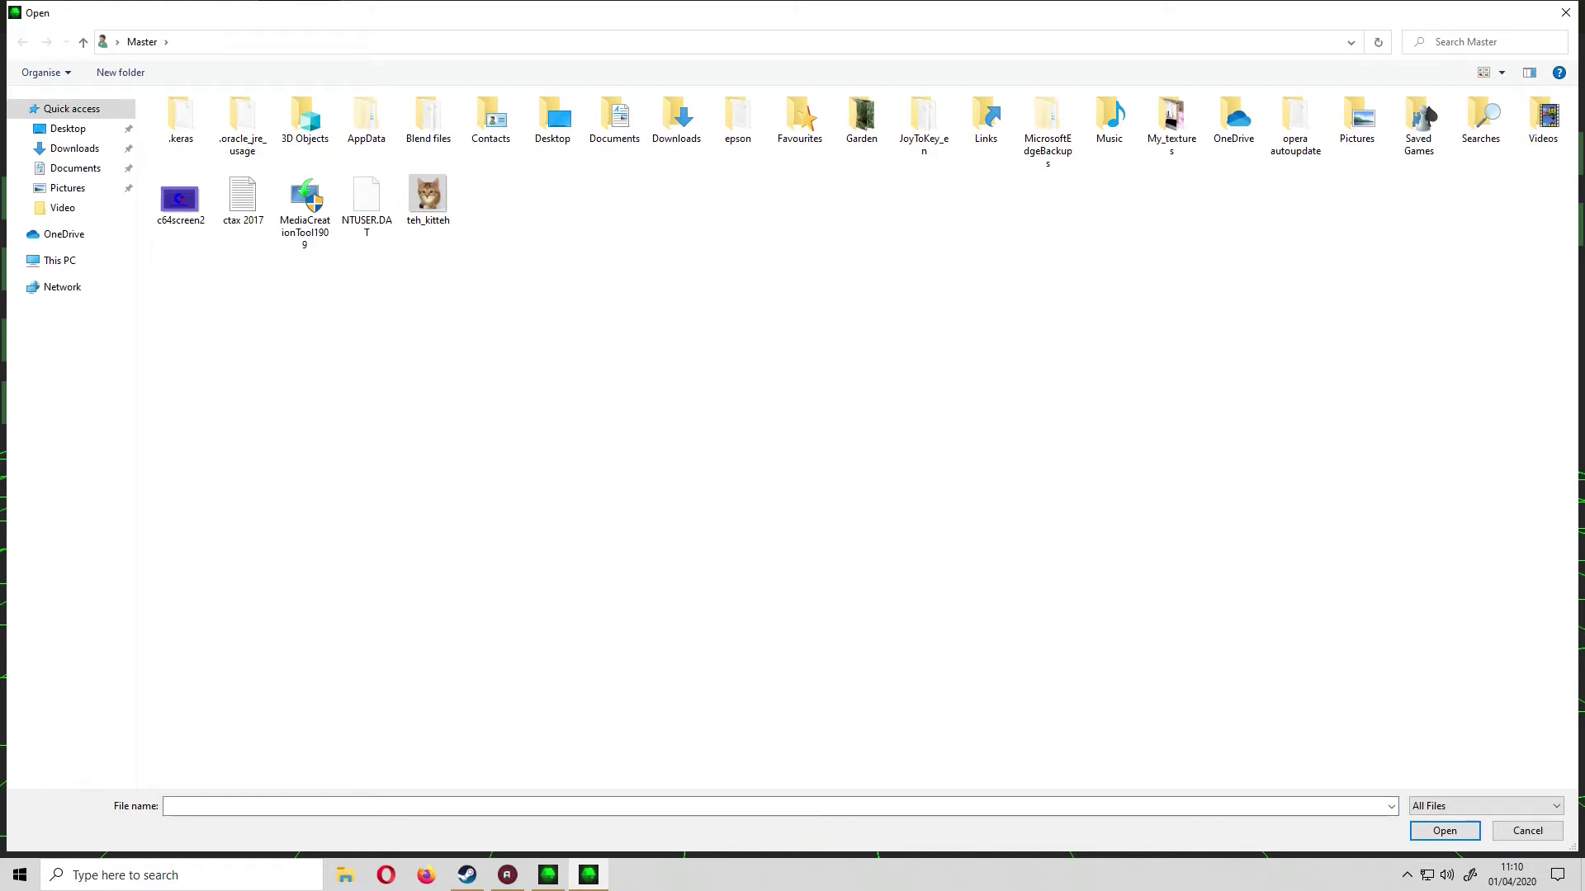
pyautogui.click(428, 200)
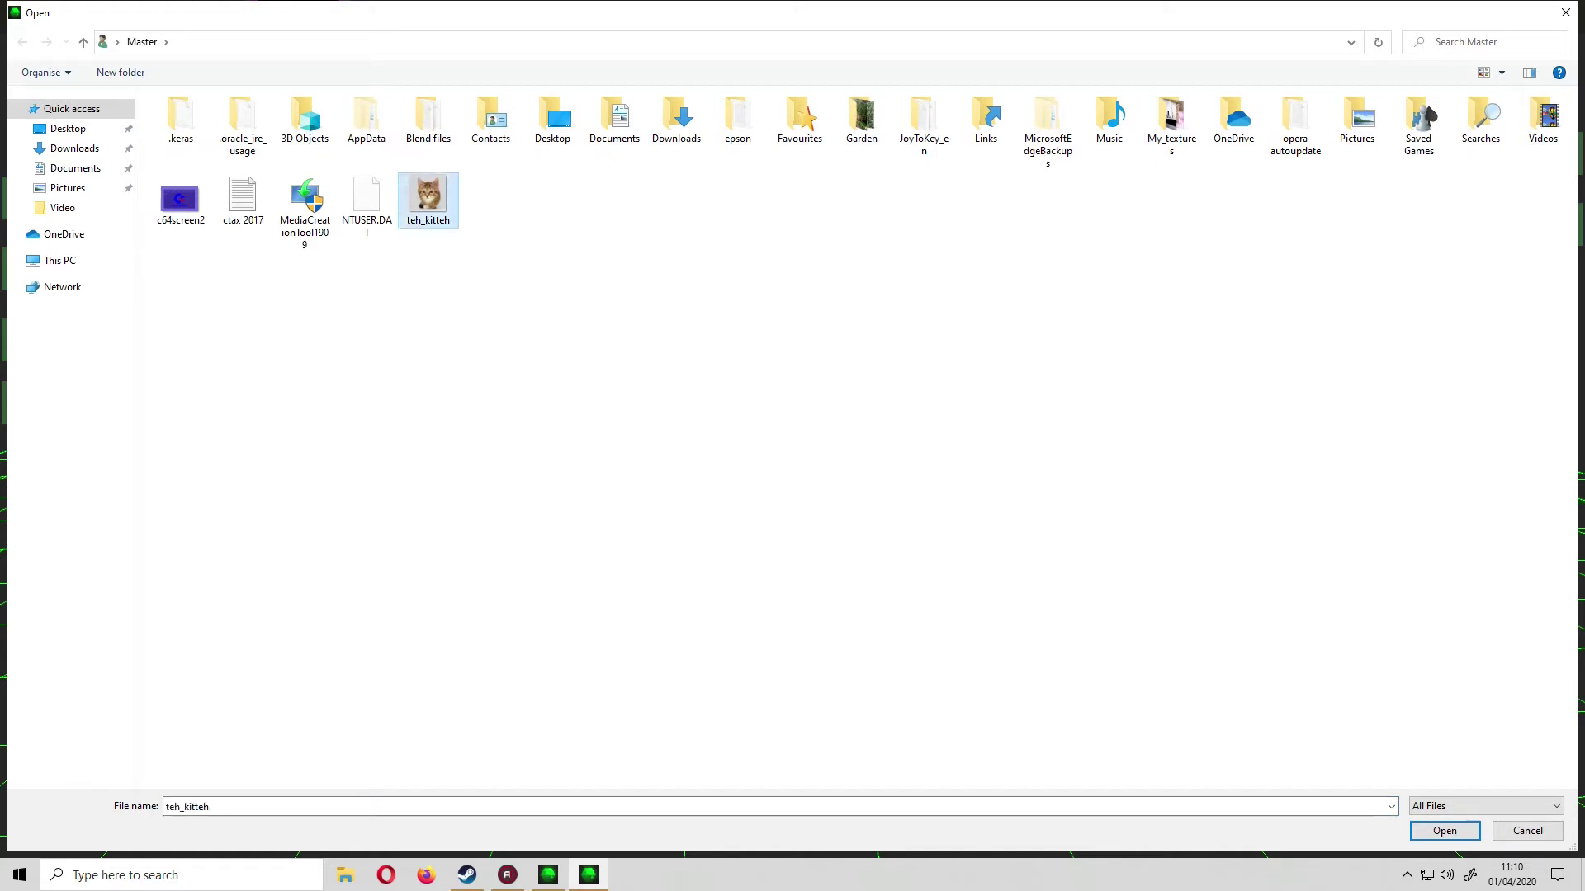
pyautogui.click(737, 119)
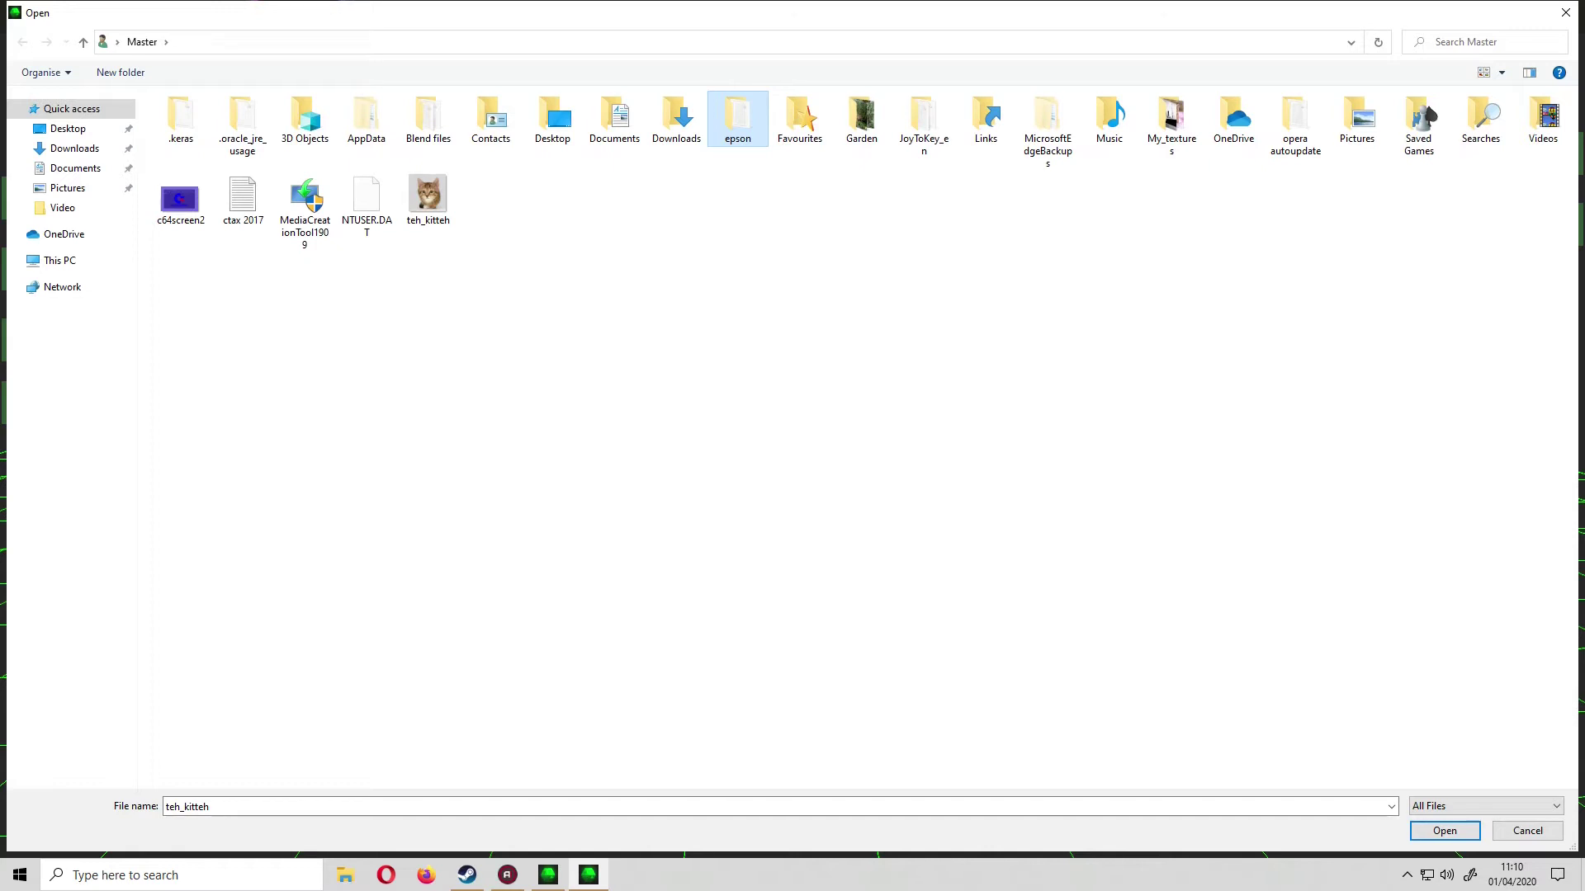
pyautogui.doubleClick(737, 120)
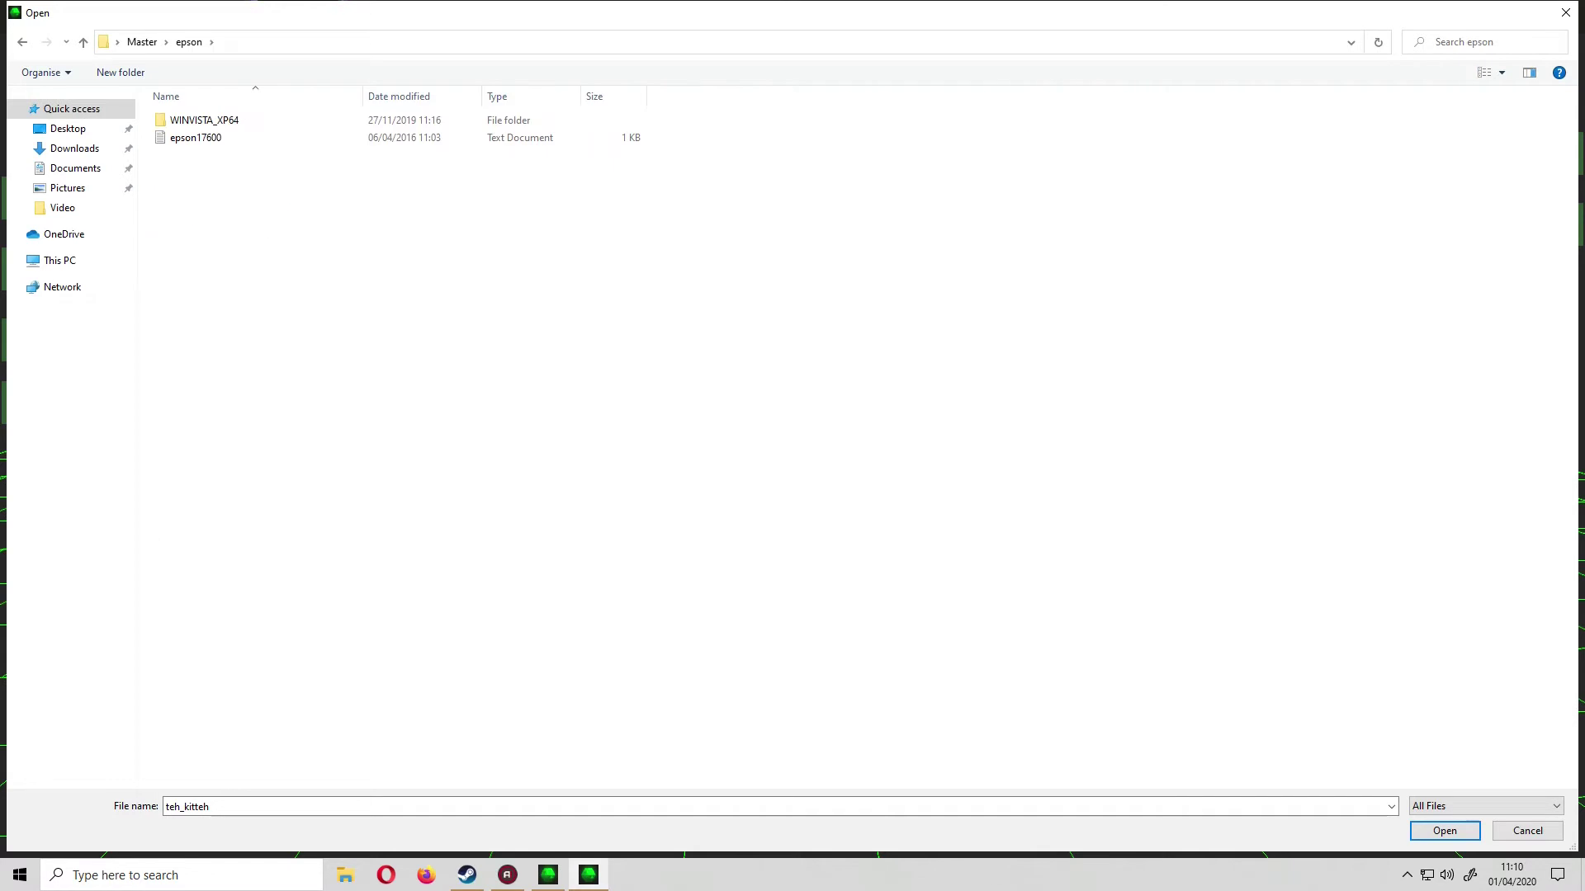
pyautogui.press('Return')
pyautogui.press('Return')
pyautogui.press('Escape')
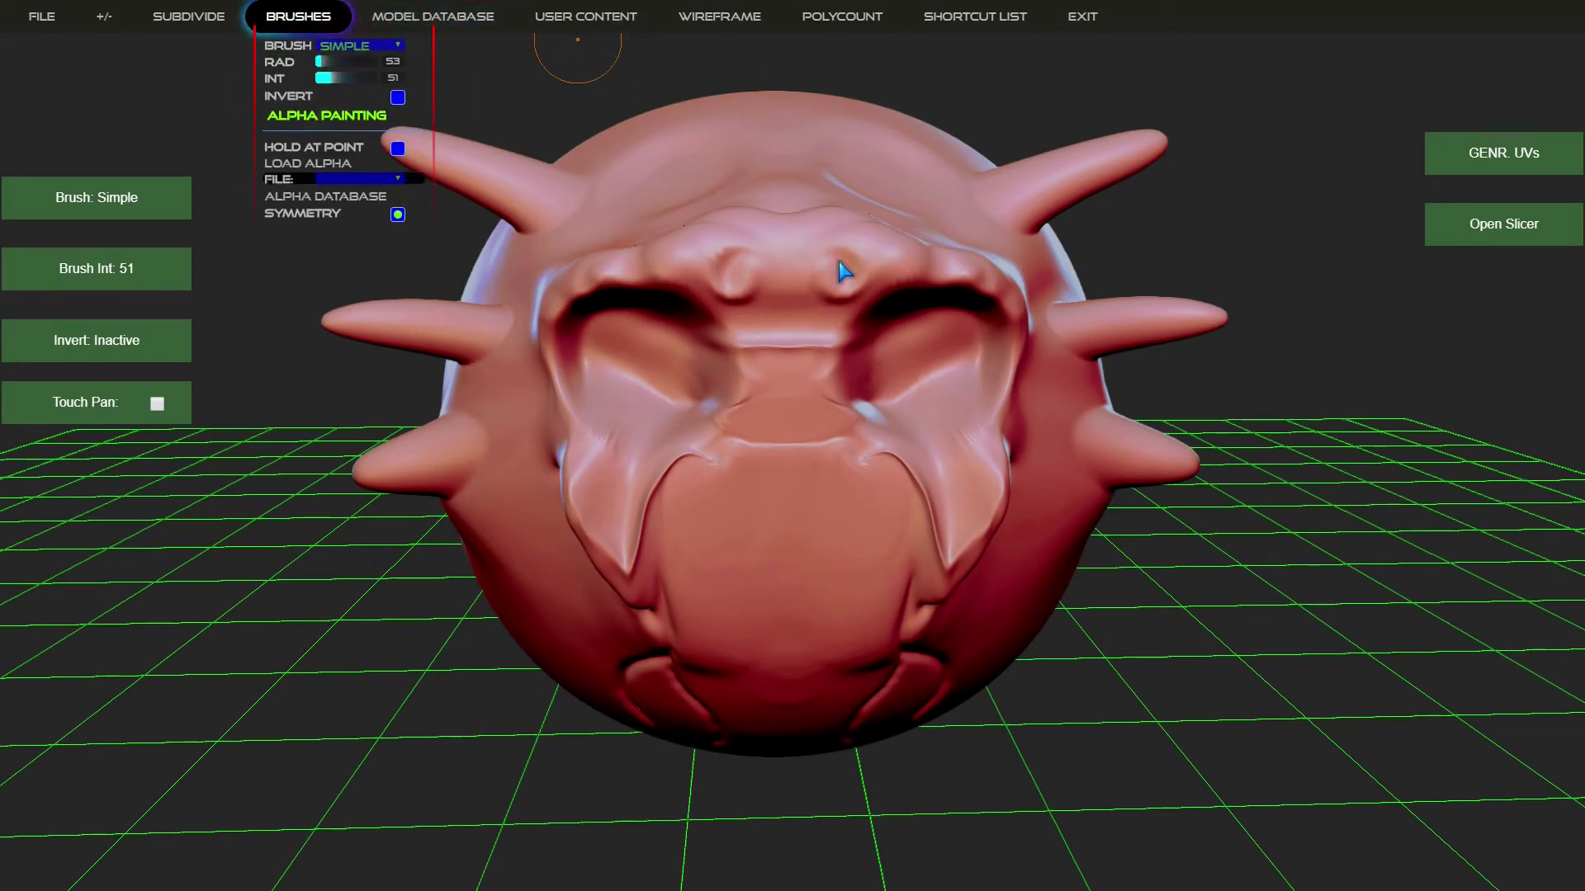
# Load the image teh_kitteh as an alpha for the Simple brush, choosing the load-from-database option
pyautogui.click(347, 165)
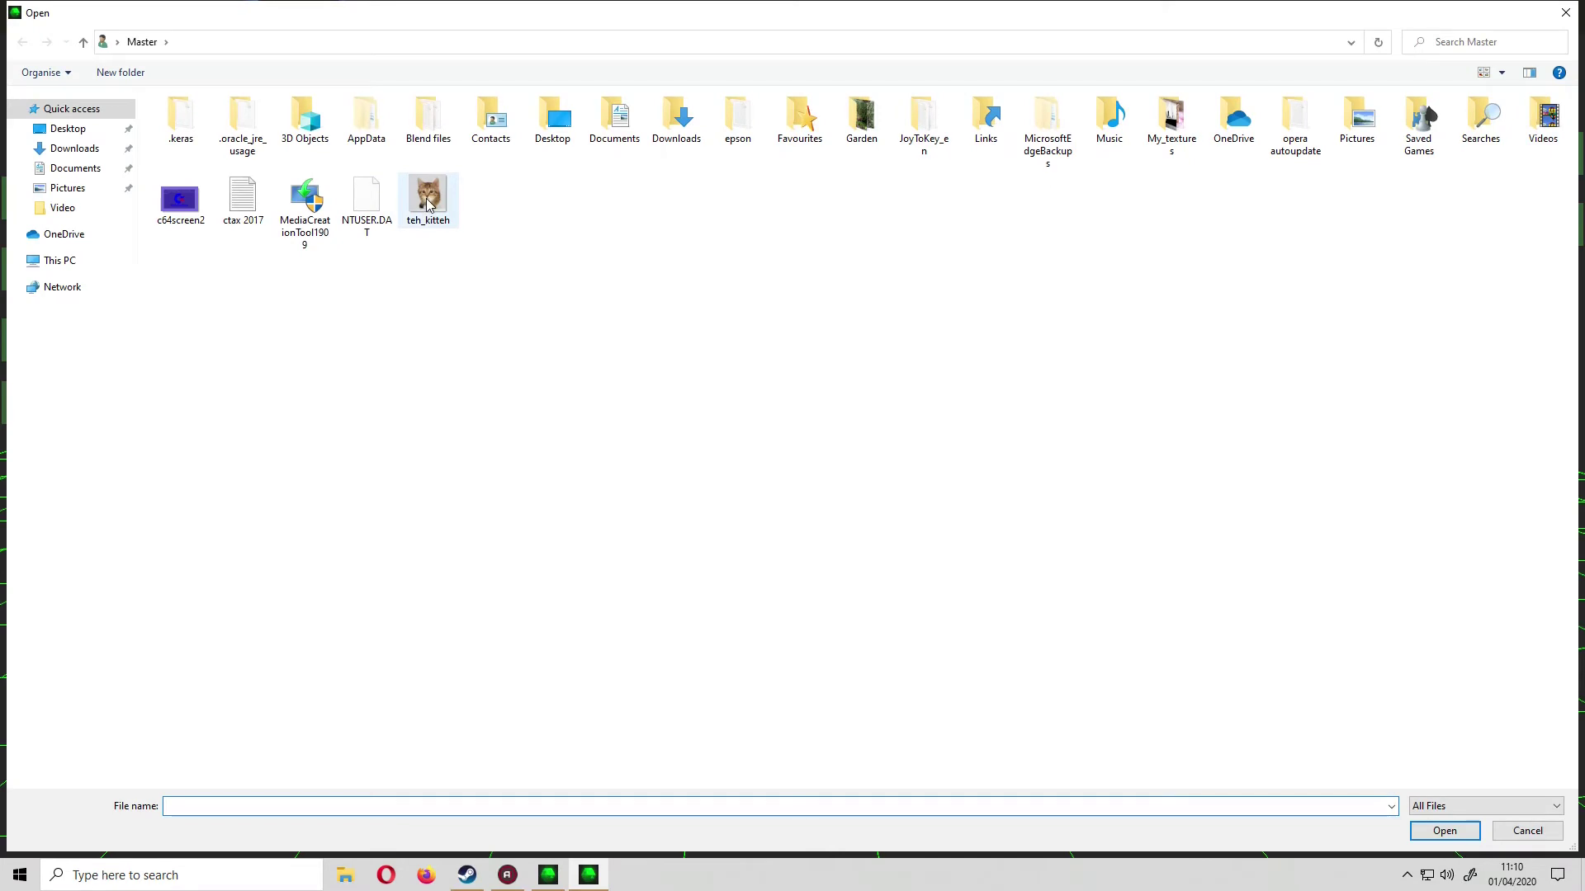
pyautogui.click(427, 220)
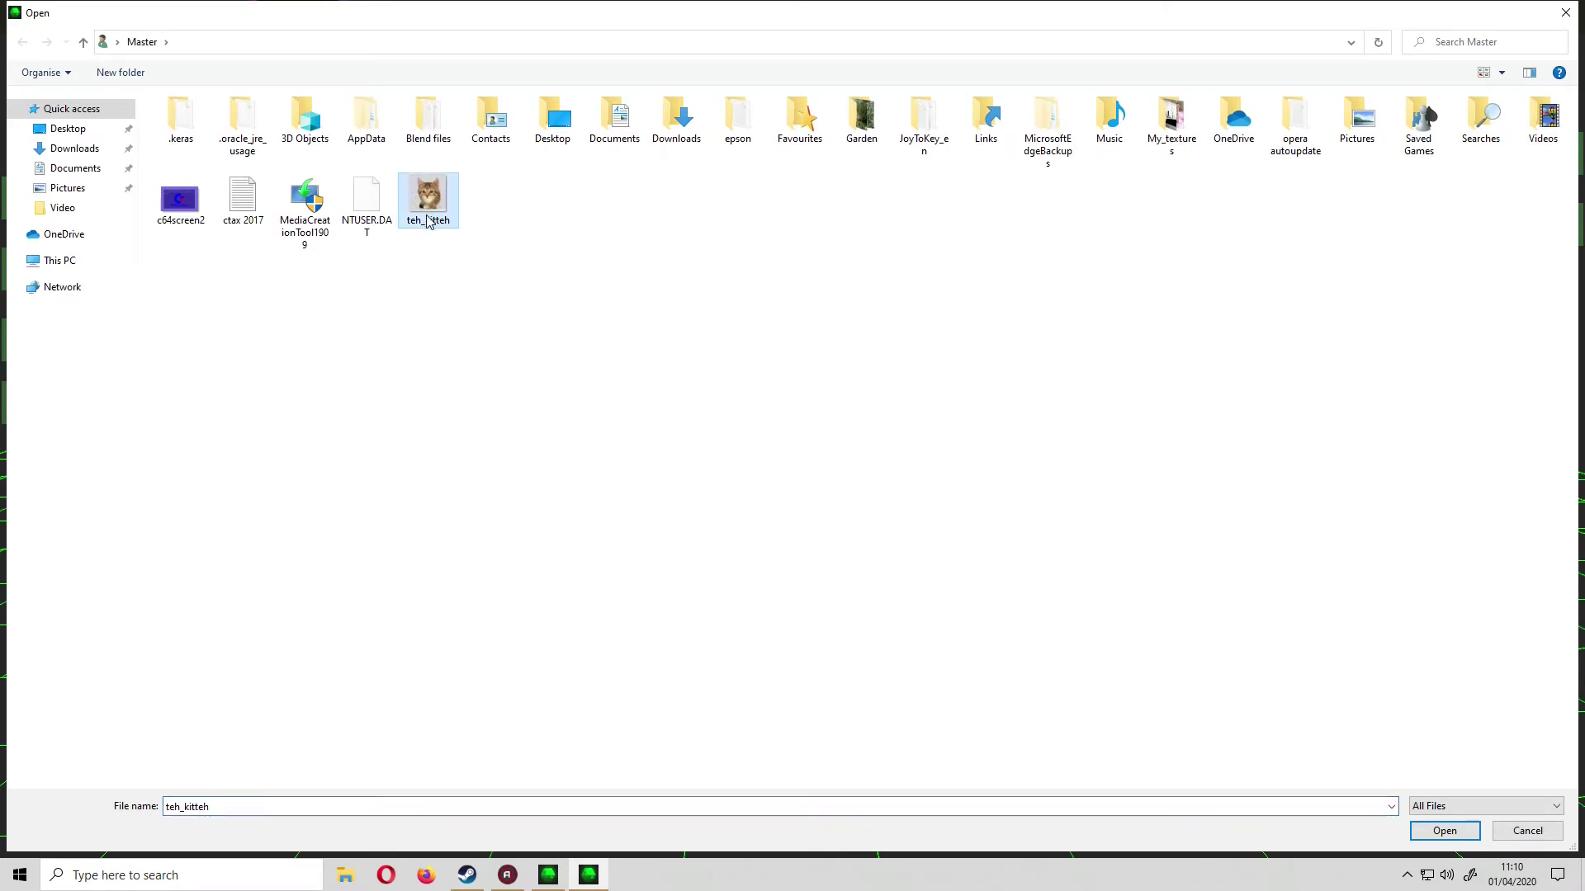
pyautogui.click(1444, 838)
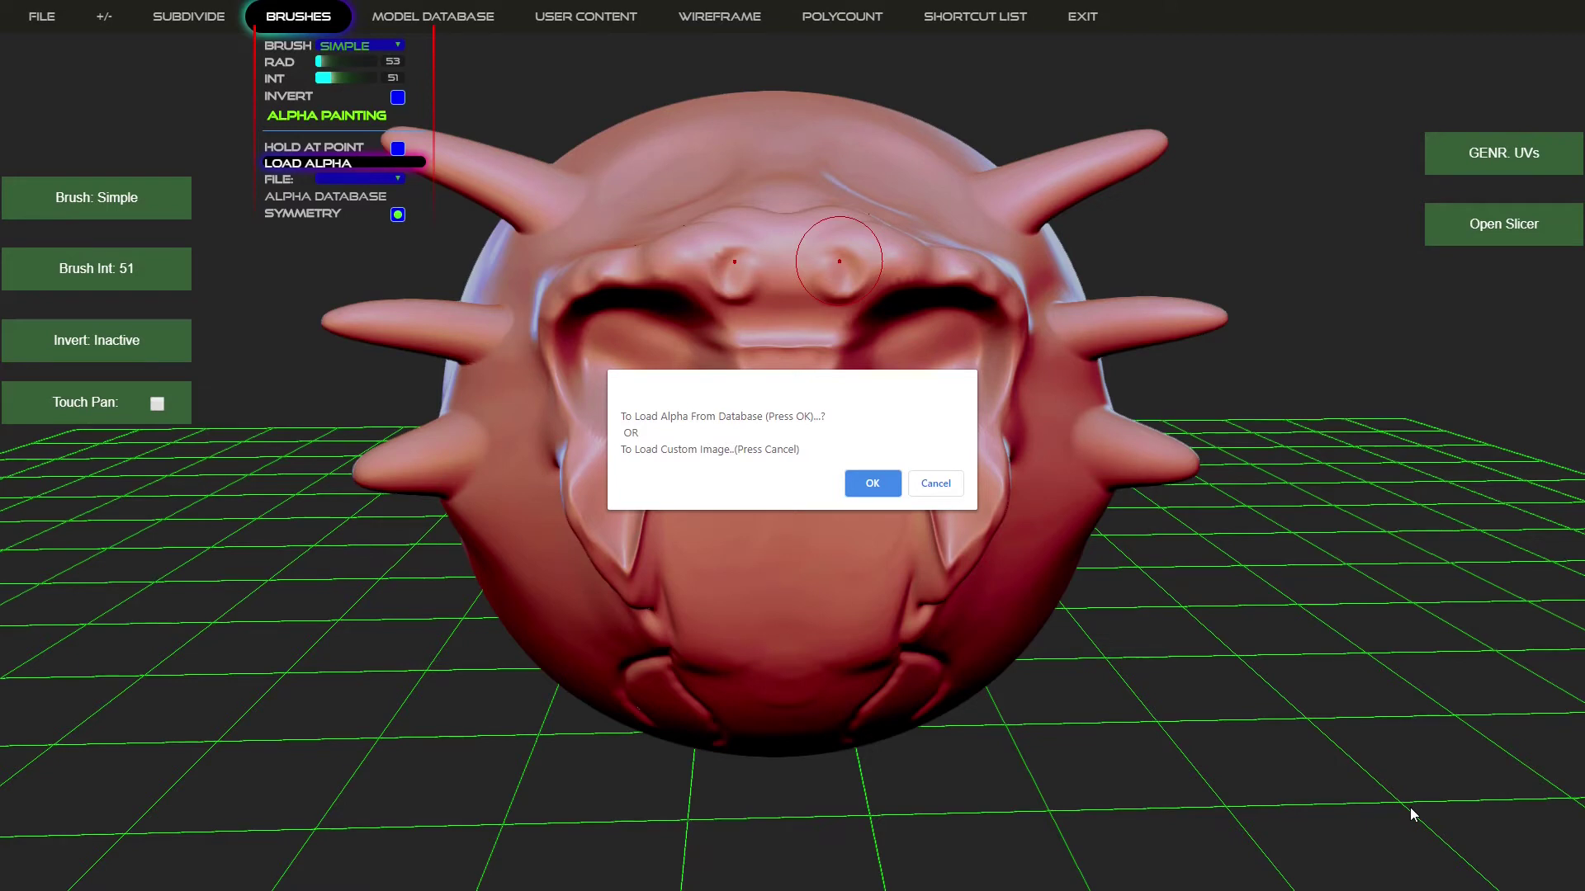
pyautogui.click(870, 483)
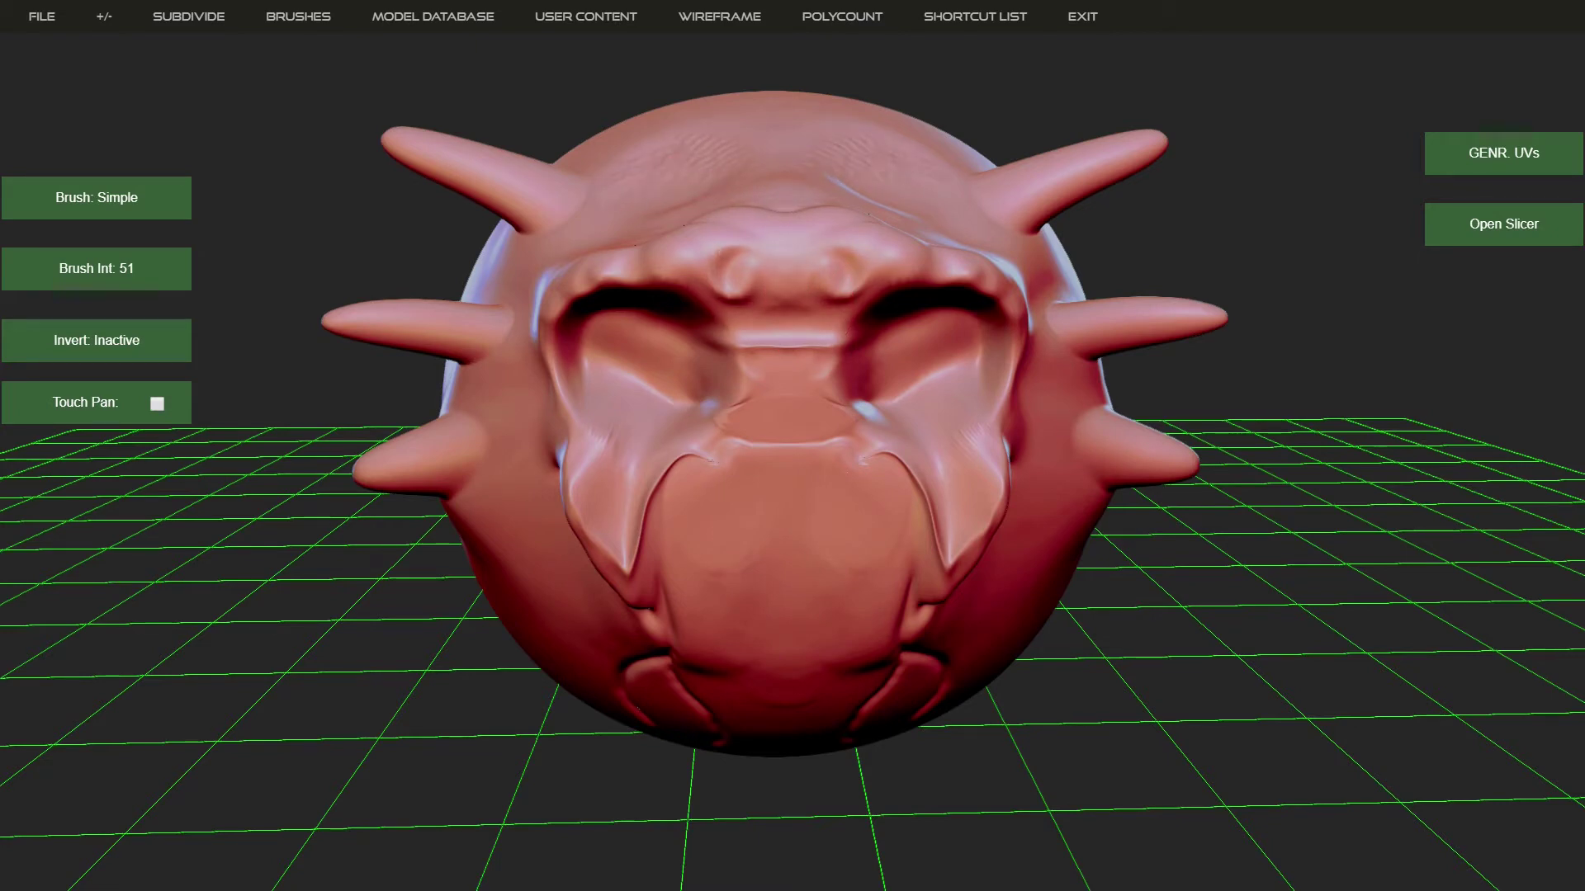
# Paint the skin-texture alpha across both sides of the forehead above the brow, with the brush intensity raised to 142
pyautogui.moveTo(398, 215); pyautogui.dragTo(511, 362)
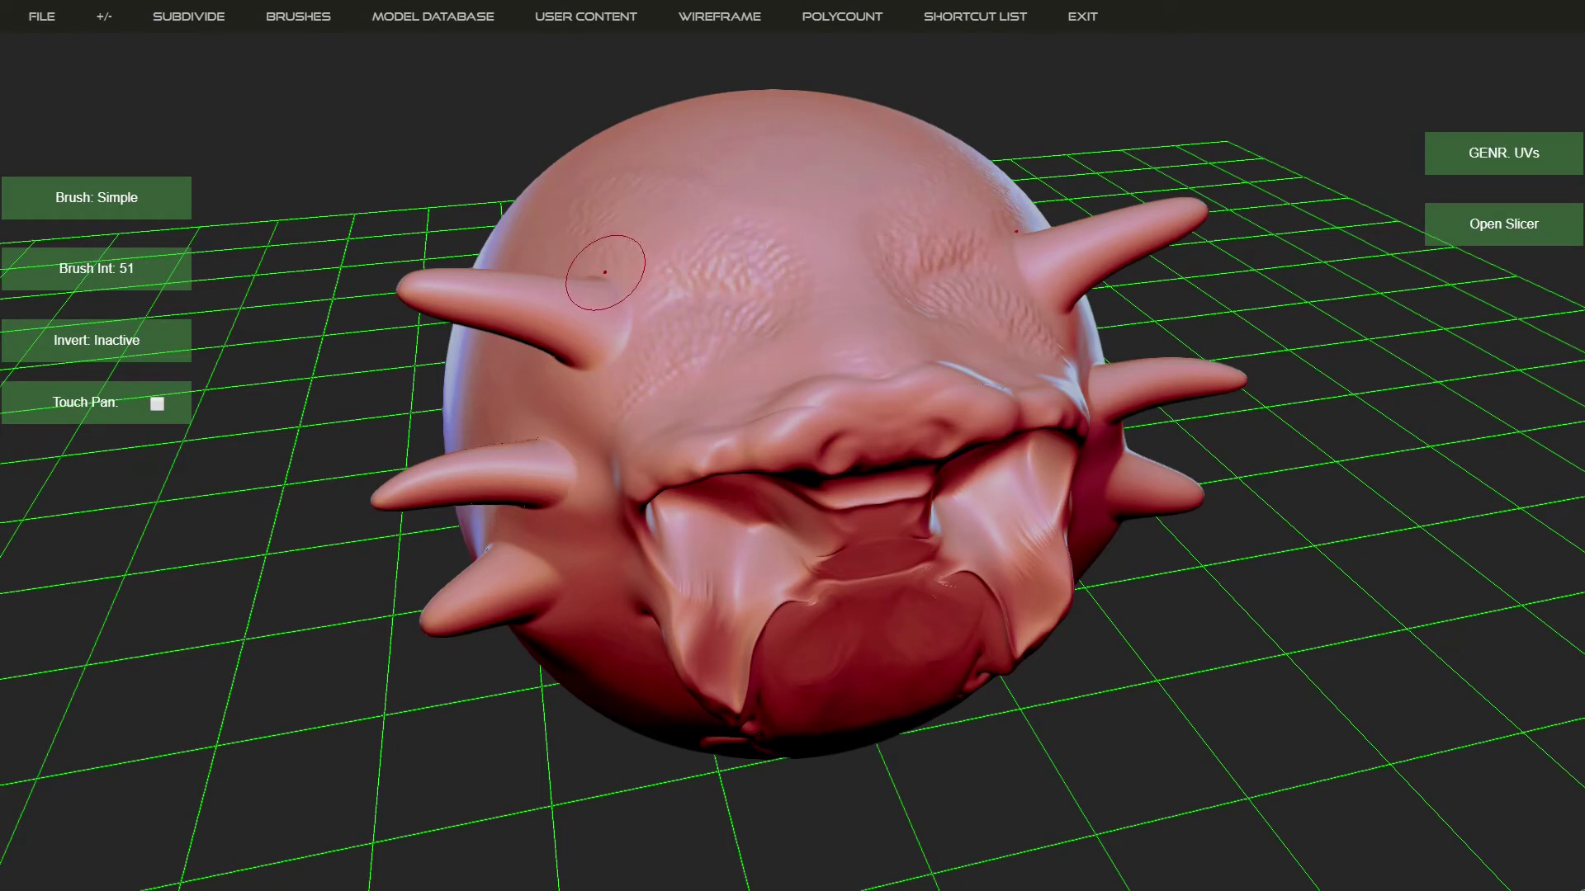
pyautogui.press('c')
pyautogui.moveTo(753, 290)
pyautogui.mouseDown()
pyautogui.moveTo(696, 270)
pyautogui.moveTo(768, 262)
pyautogui.moveTo(799, 326)
pyautogui.moveTo(775, 379)
pyautogui.moveTo(690, 410)
pyautogui.mouseUp()
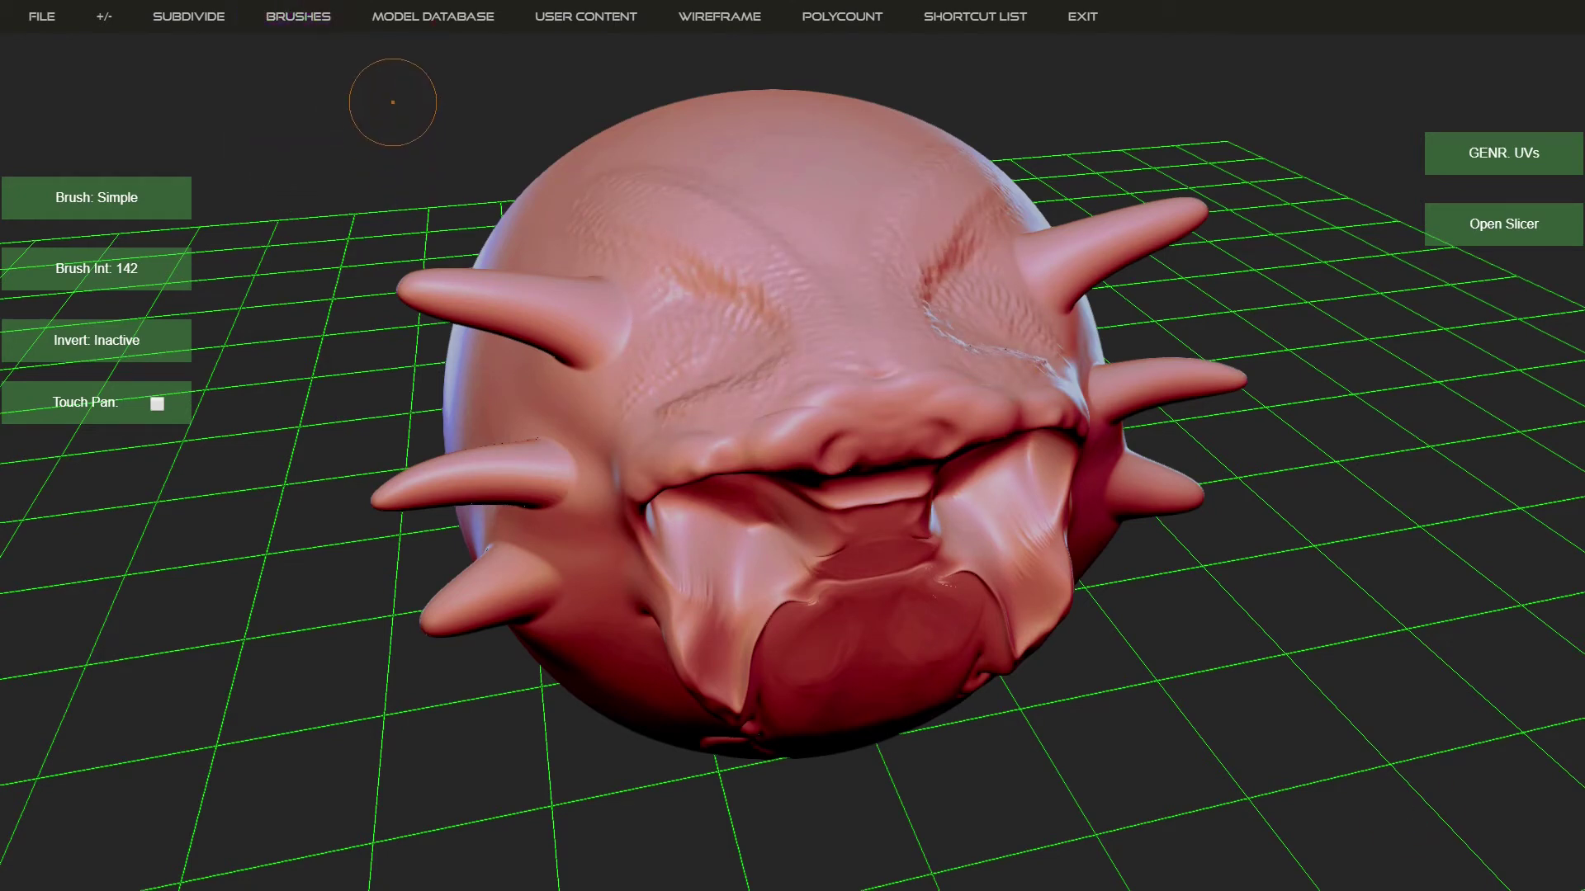
pyautogui.moveTo(1372, 777); pyautogui.dragTo(1366, 761)
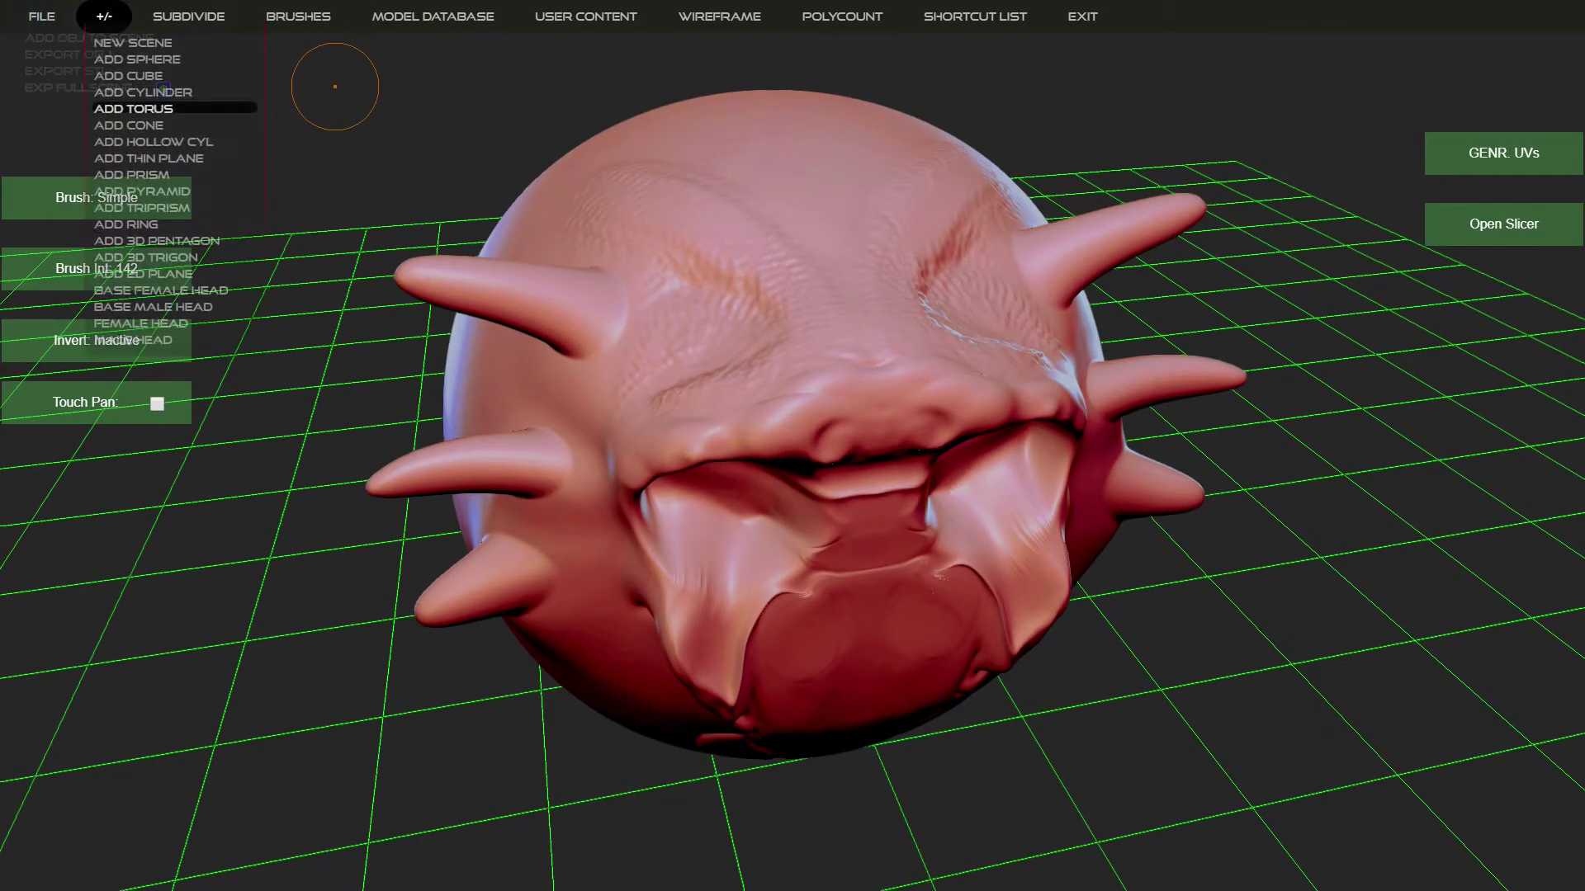
# Paint long stitch-like scar lines along the top and upper side of the head with the Simple brush's alpha
pyautogui.moveTo(328, 7)
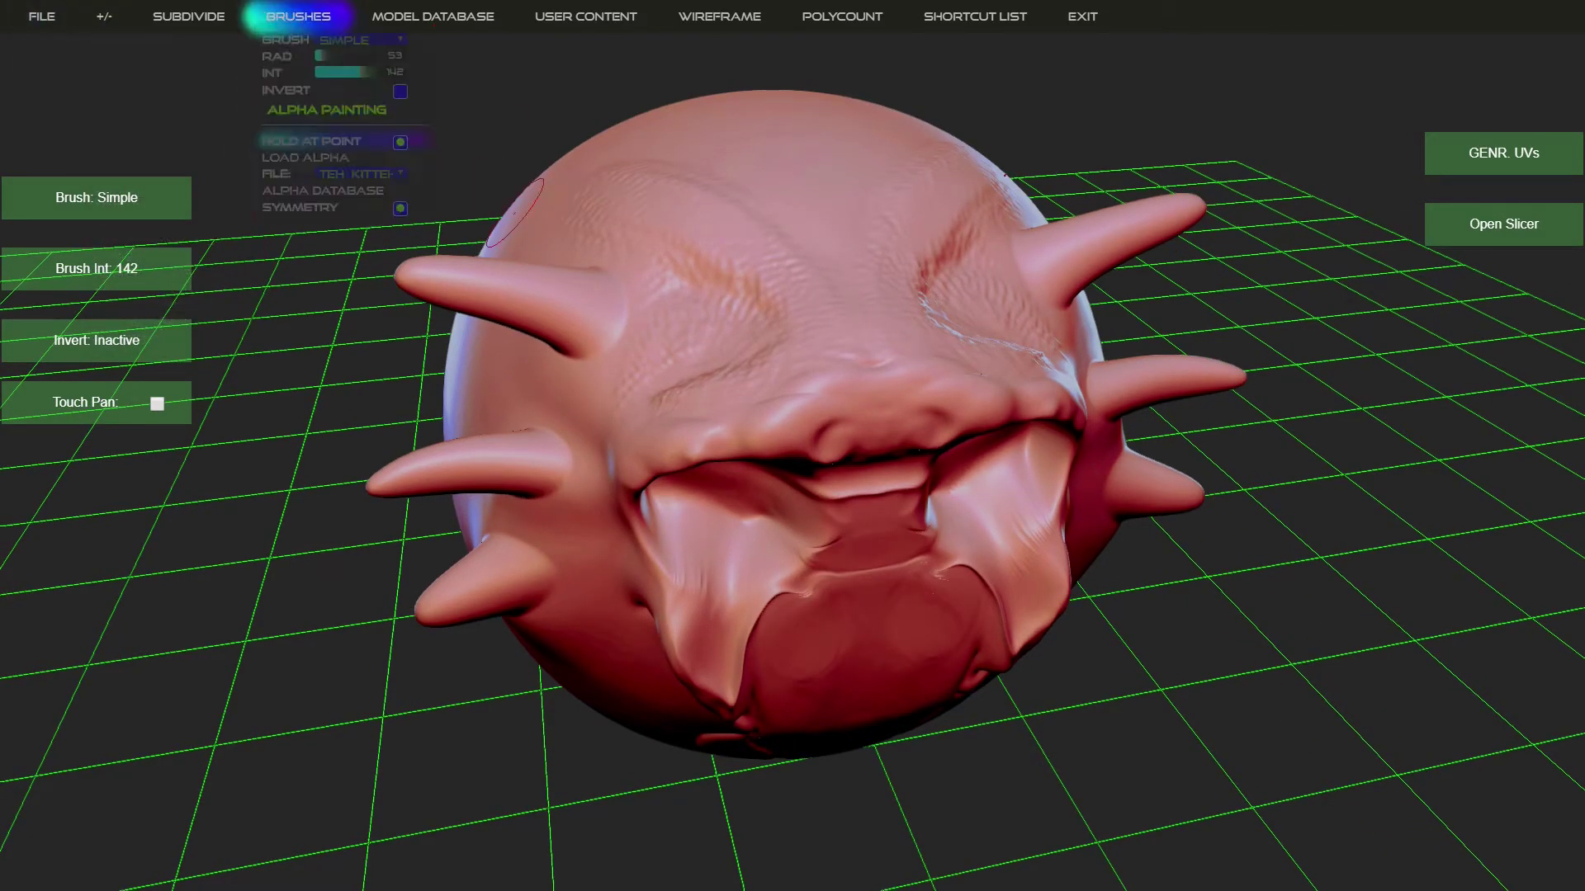
pyautogui.moveTo(478, 146); pyautogui.dragTo(500, 218)
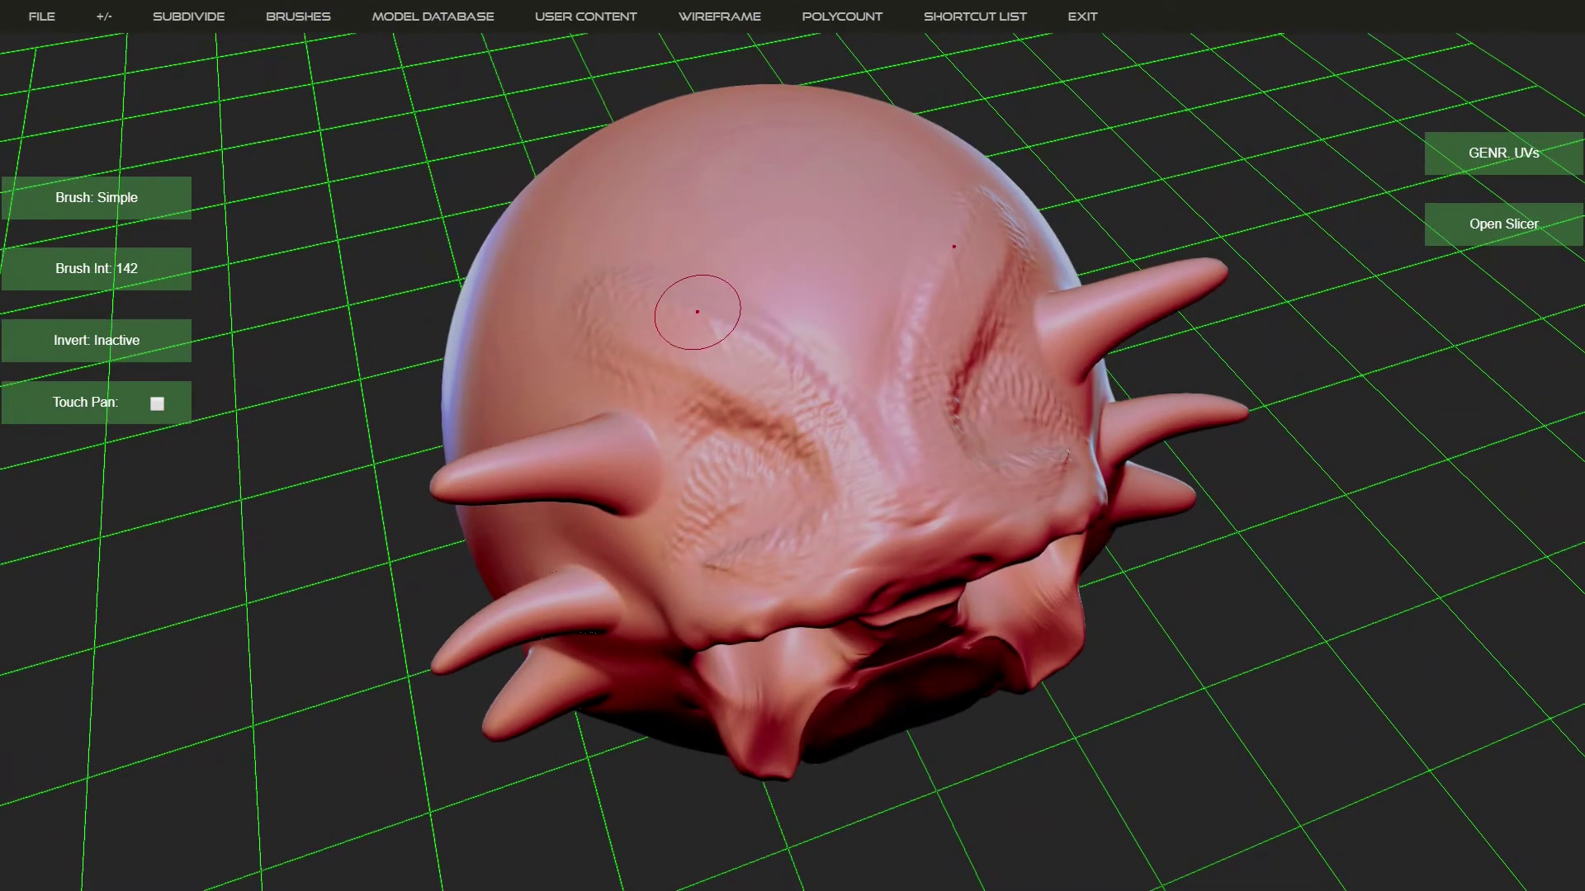
pyautogui.moveTo(719, 282); pyautogui.dragTo(718, 278)
pyautogui.moveTo(924, 194); pyautogui.dragTo(891, 289)
pyautogui.moveTo(634, 246); pyautogui.dragTo(794, 311)
pyautogui.moveTo(577, 339); pyautogui.dragTo(569, 348)
pyautogui.moveTo(432, 270); pyautogui.dragTo(660, 262)
pyautogui.moveTo(650, 317)
pyautogui.mouseDown()
pyautogui.moveTo(636, 317)
pyautogui.moveTo(726, 340)
pyautogui.moveTo(740, 285)
pyautogui.mouseUp()
pyautogui.moveTo(667, 231)
pyautogui.mouseDown()
pyautogui.moveTo(734, 208)
pyautogui.moveTo(739, 183)
pyautogui.mouseUp()
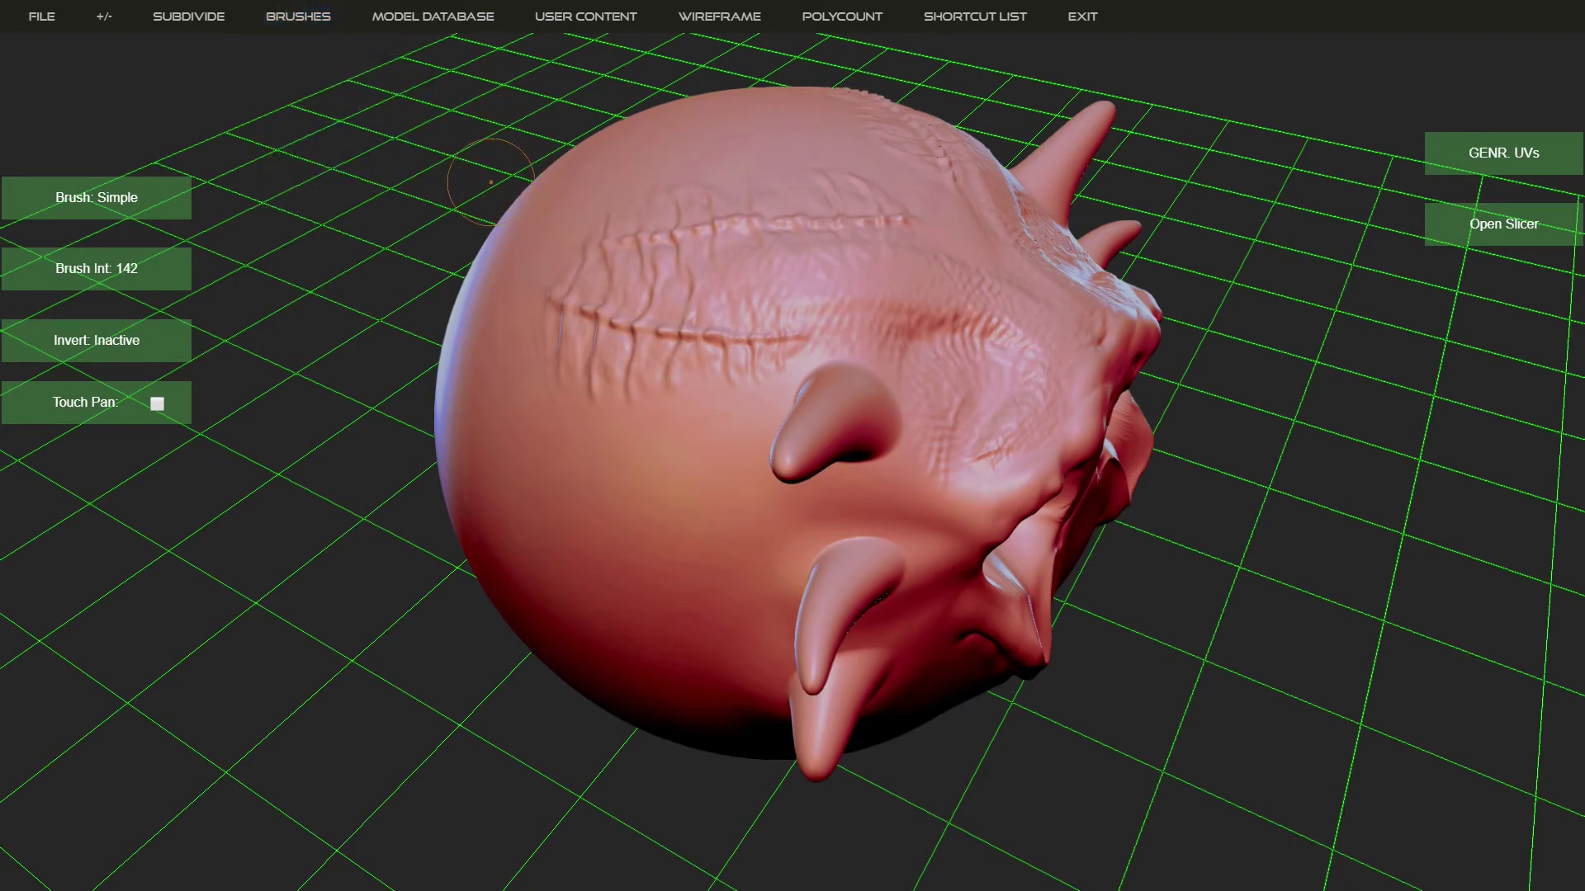
pyautogui.moveTo(481, 206); pyautogui.dragTo(294, 168)
# Open the download section of the user content library, look through the shared 3D models and close it
pyautogui.moveTo(102, 26)
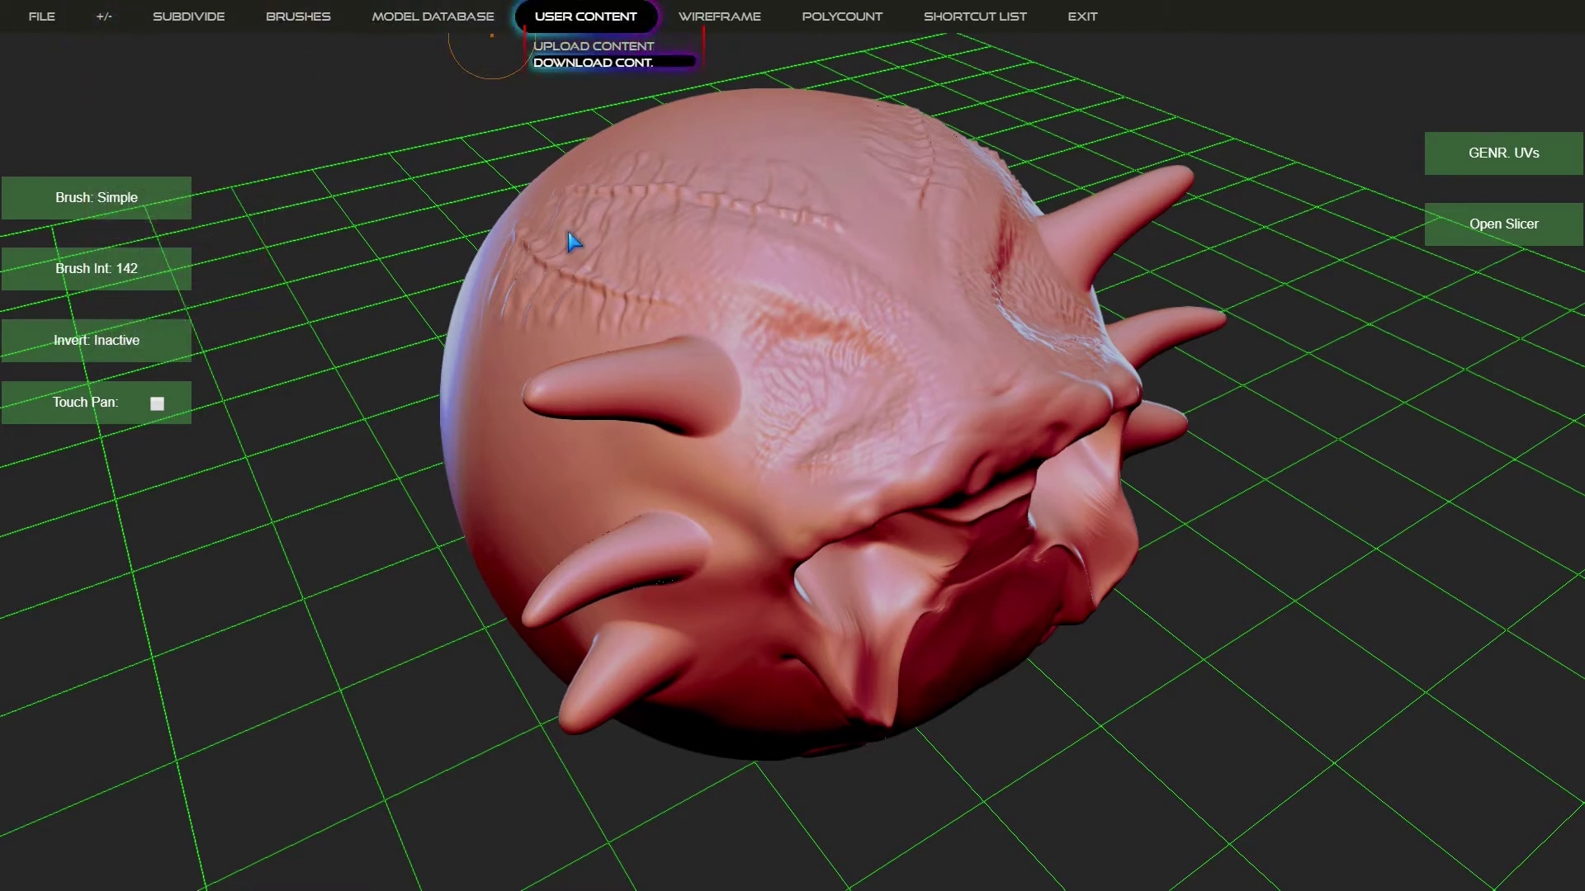
pyautogui.press('Return')
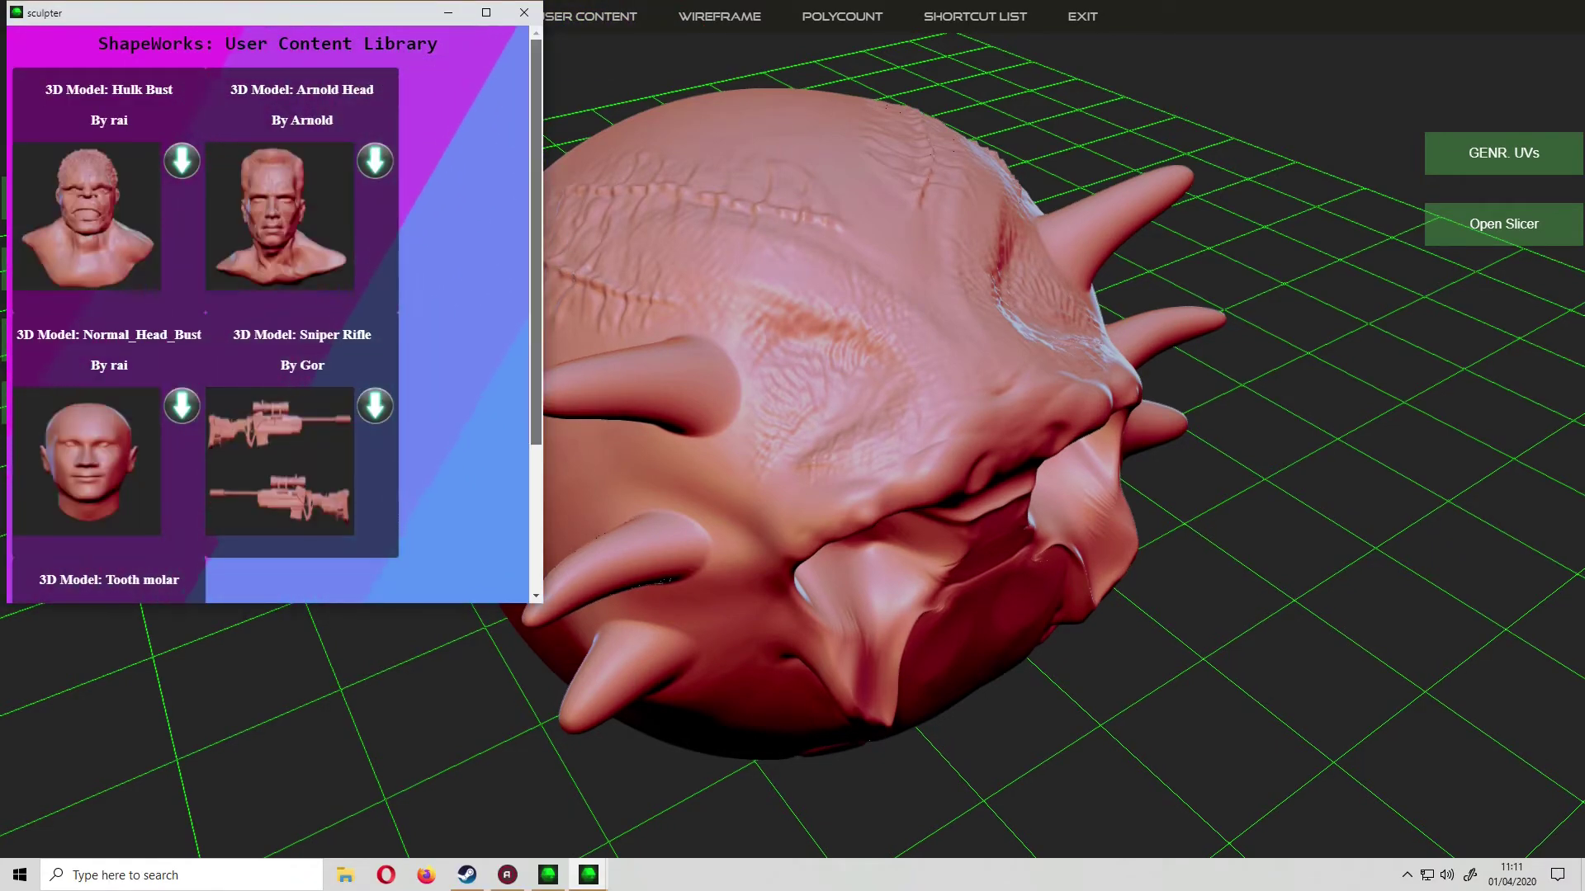
pyautogui.scroll(-3, 330, 314)
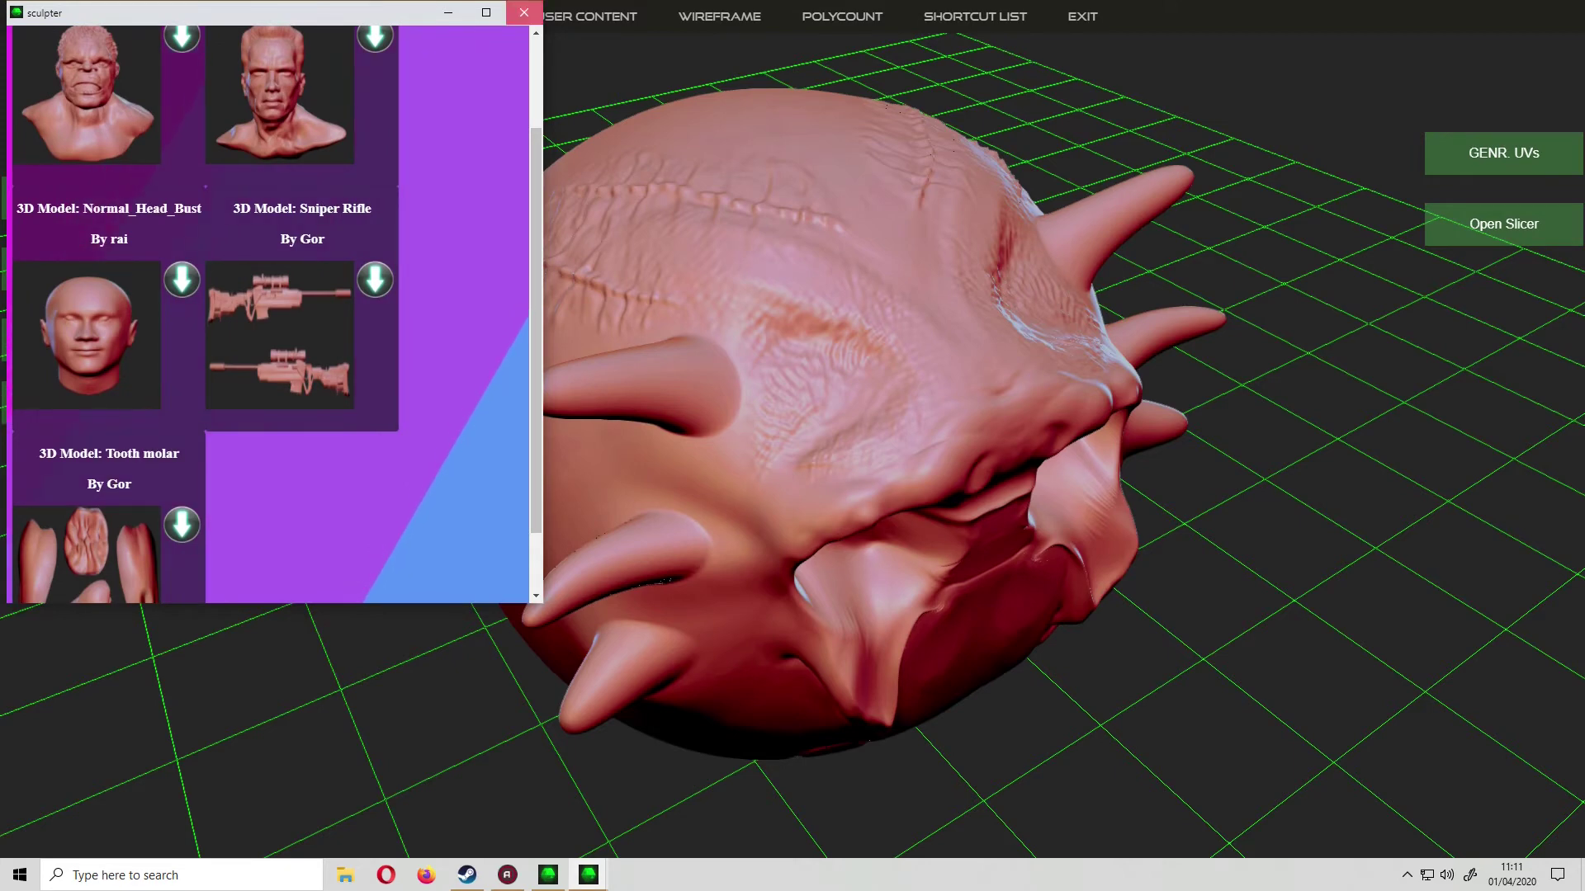
pyautogui.click(568, 233)
pyautogui.moveTo(456, 246)
pyautogui.mouseDown()
pyautogui.moveTo(378, 193)
pyautogui.moveTo(398, 208)
pyautogui.mouseUp()
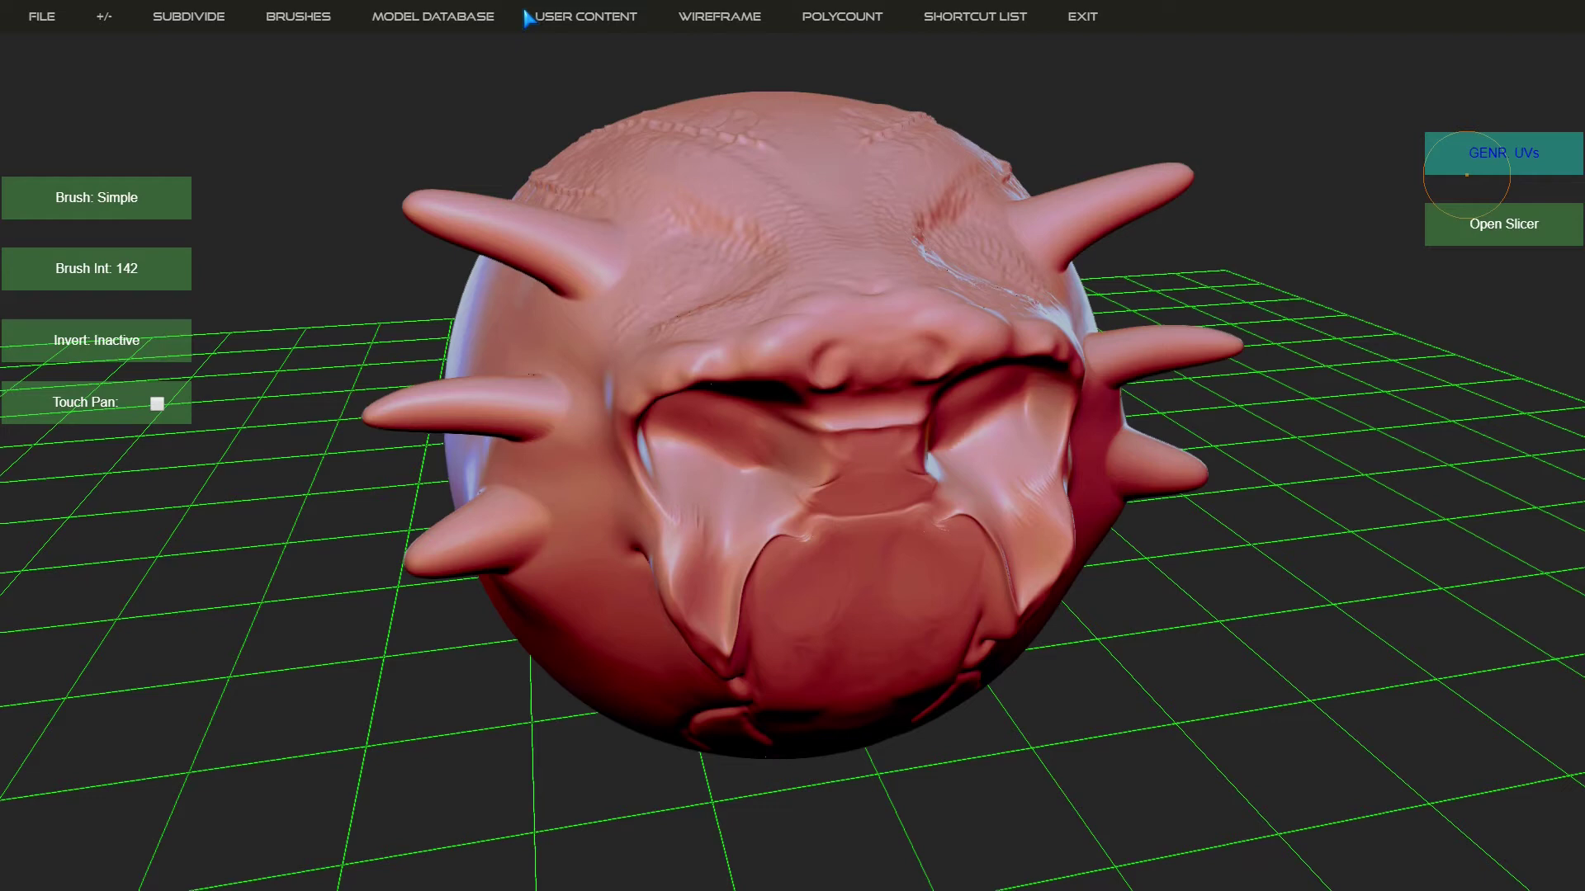
# Open the UV generator, set the UV resolution to 1024 and close it without computing UVs
pyautogui.click(1467, 172)
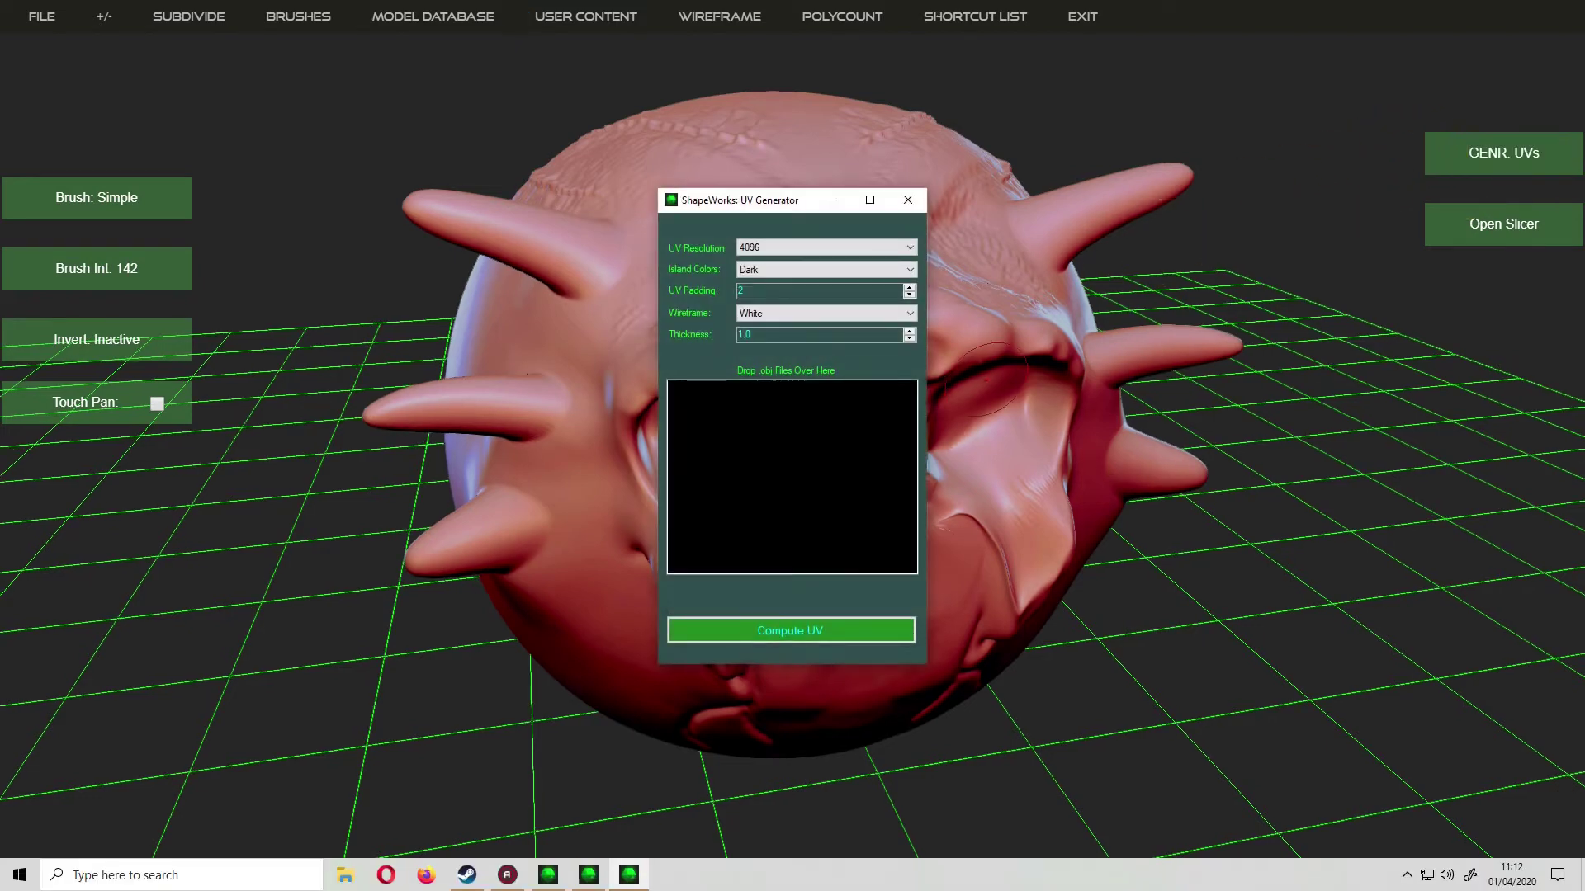
pyautogui.click(807, 247)
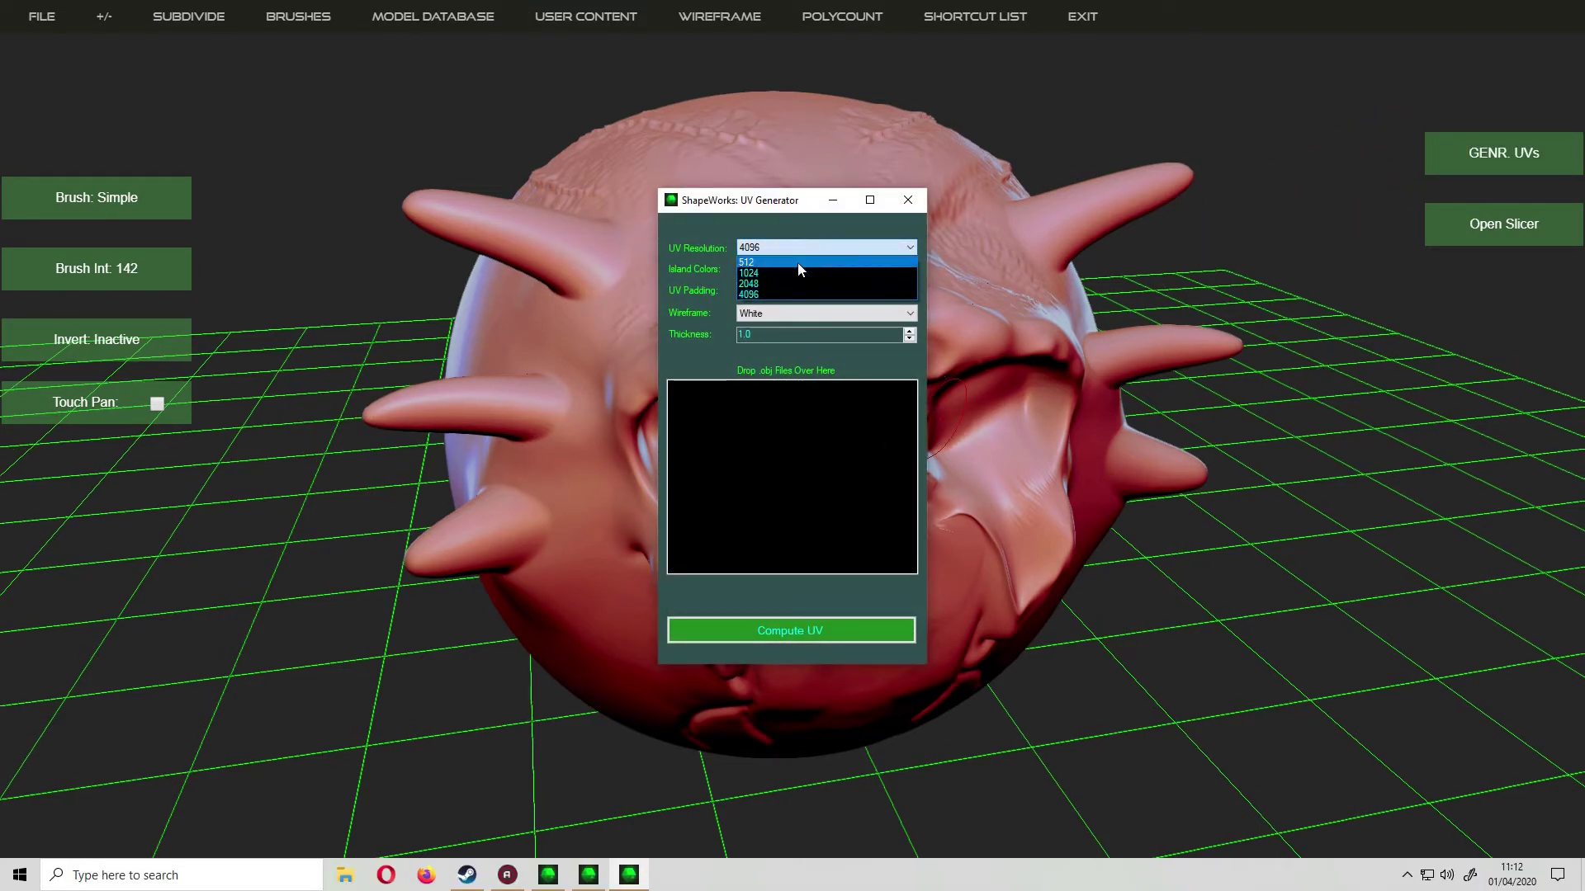
pyautogui.click(801, 272)
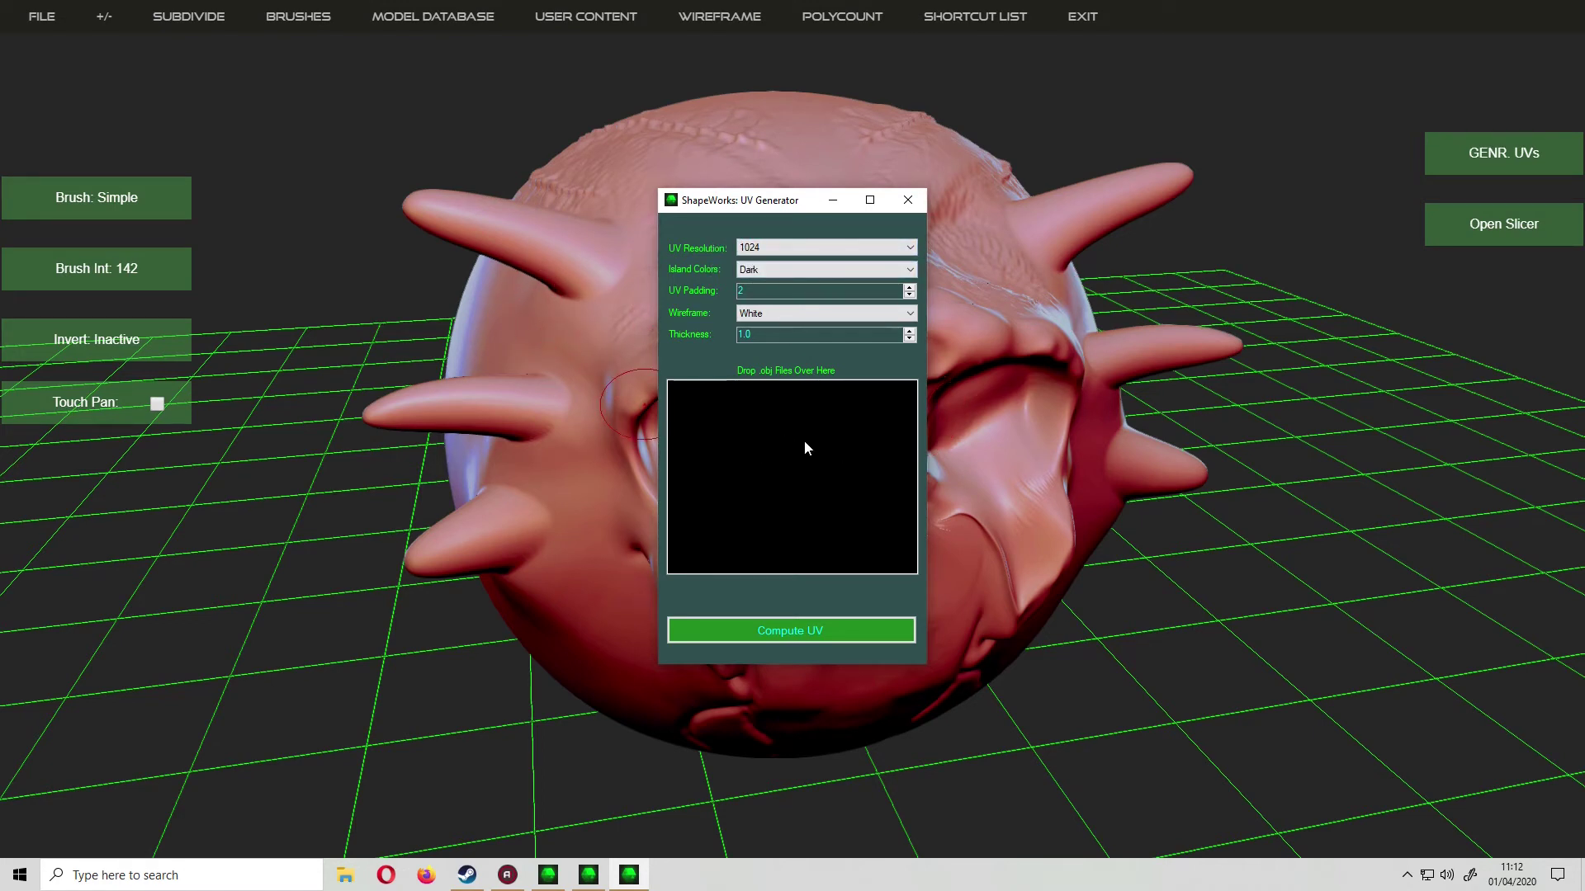
pyautogui.click(911, 203)
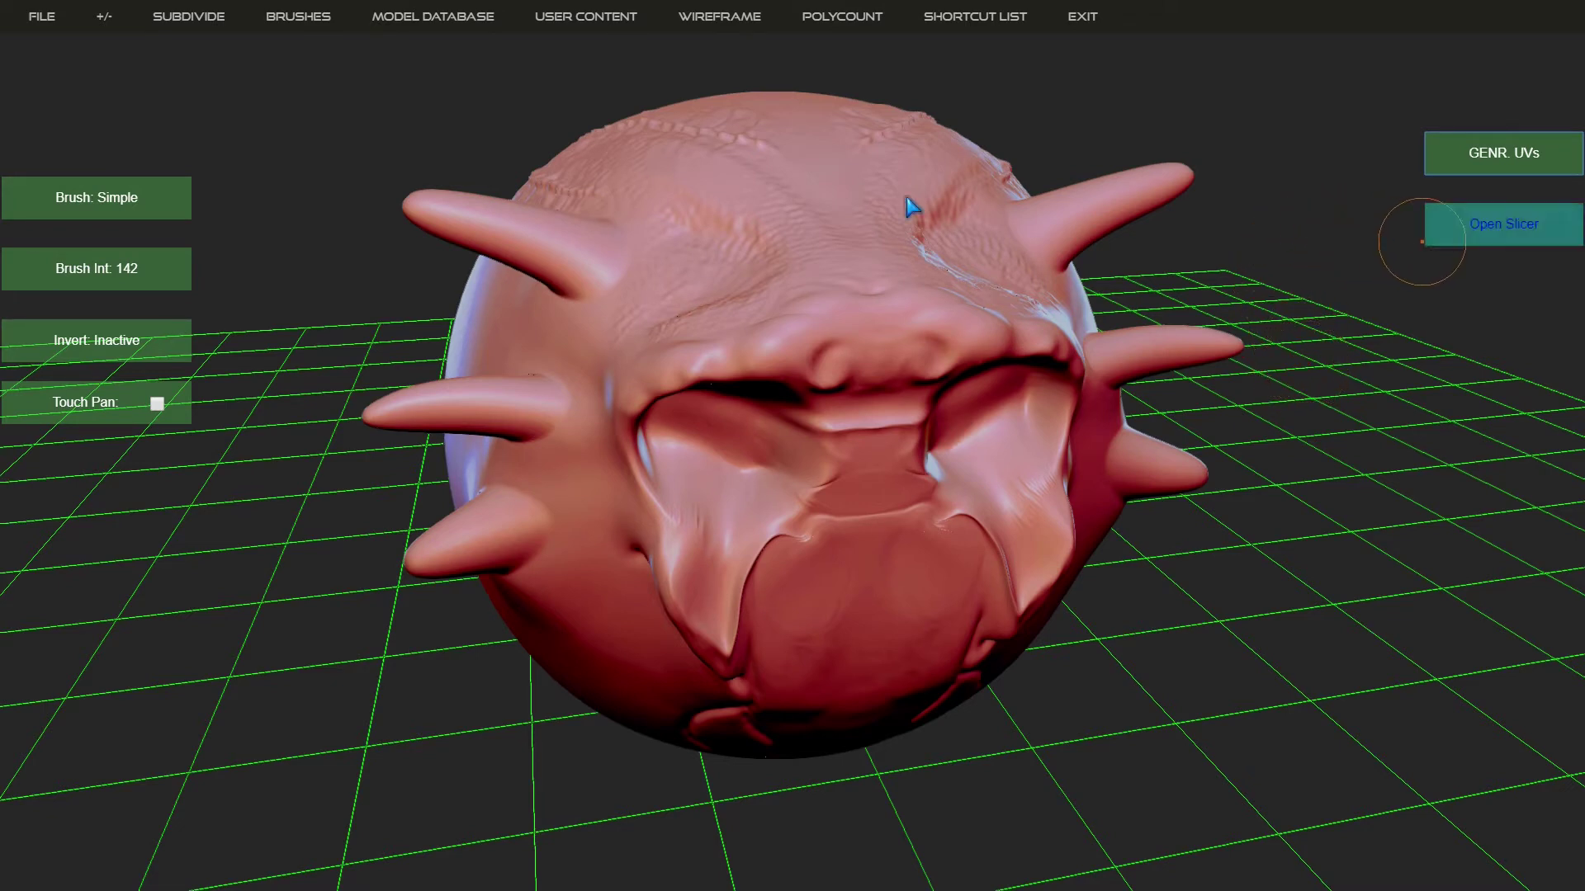
# In the Slicer, move the sphere upward and cut it with two slanted slices and one vertical slice through its upper half
pyautogui.click(1426, 240)
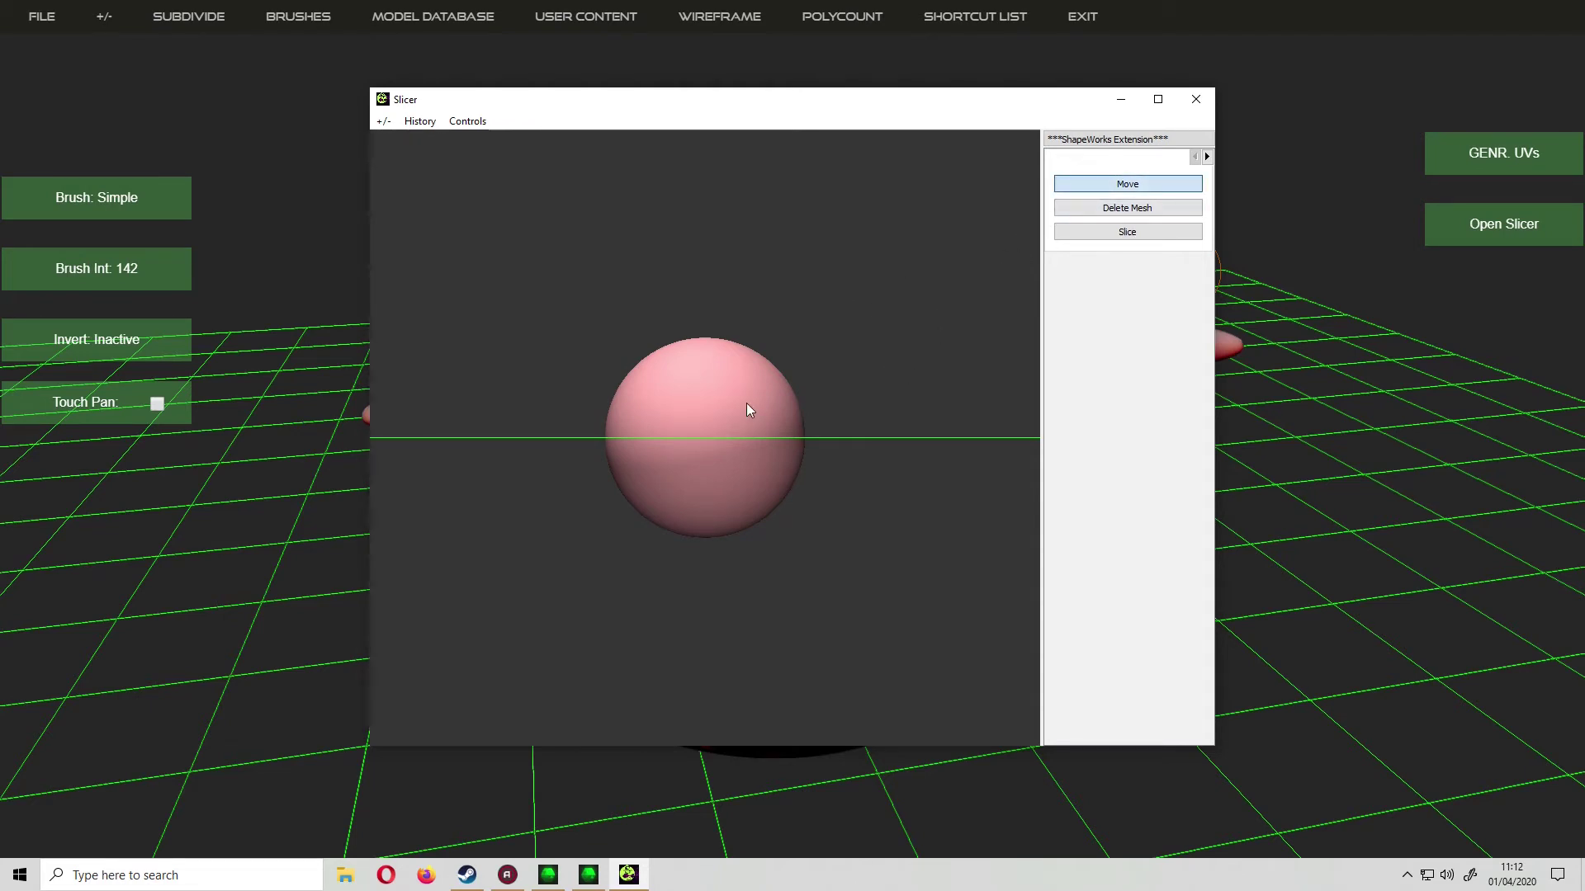
pyautogui.moveTo(746, 403)
pyautogui.mouseDown()
pyautogui.moveTo(770, 365)
pyautogui.moveTo(744, 373)
pyautogui.mouseUp()
pyautogui.click(1111, 233)
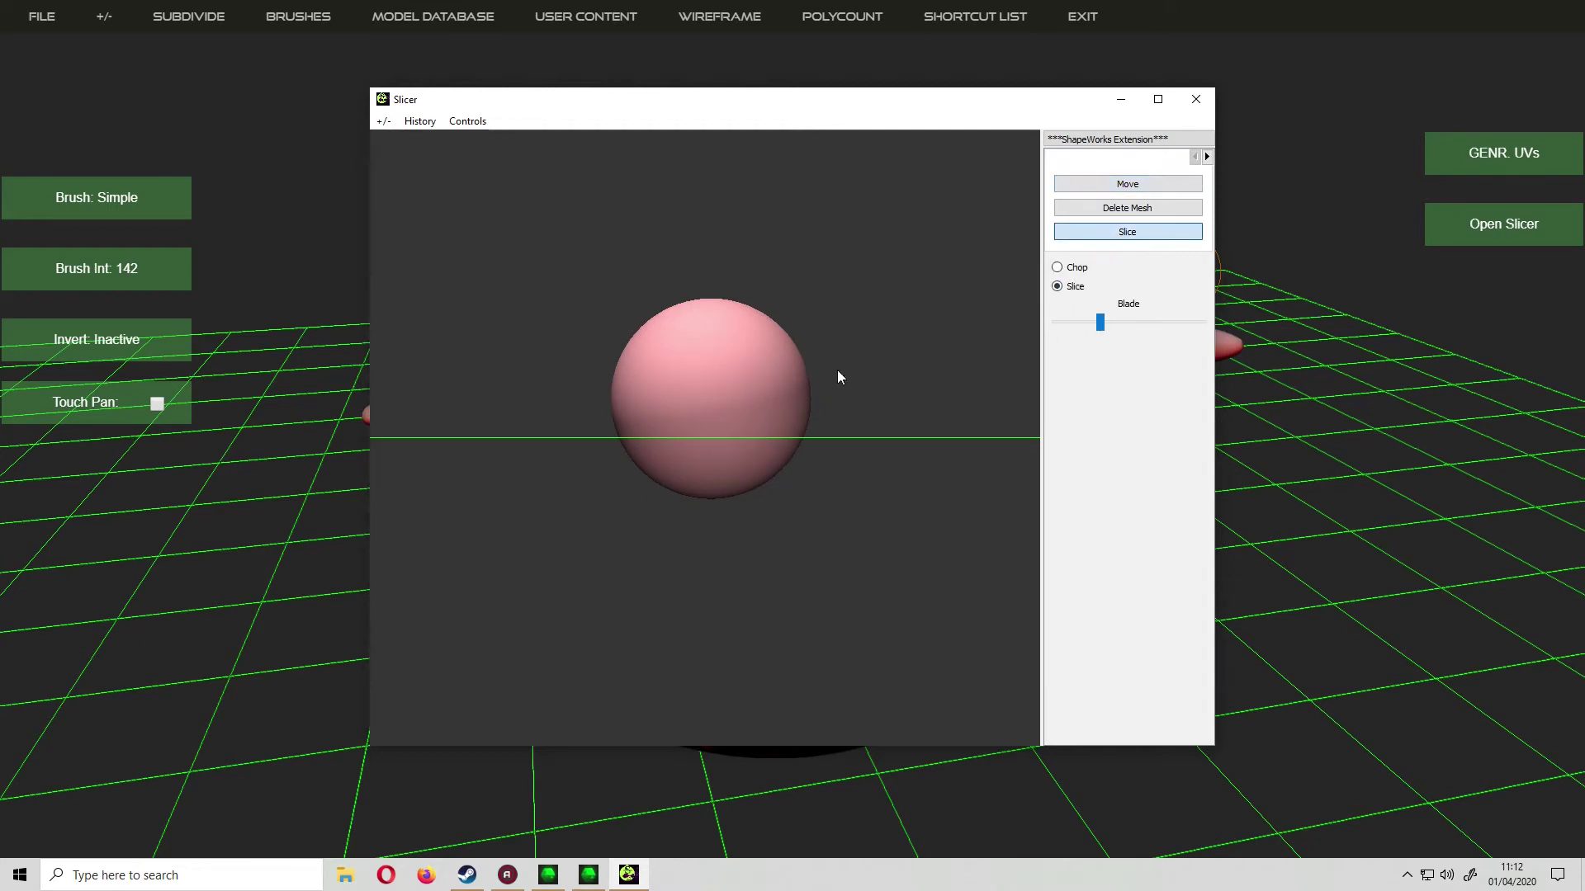
pyautogui.moveTo(640, 418); pyautogui.dragTo(885, 395)
pyautogui.moveTo(890, 485); pyautogui.dragTo(576, 428)
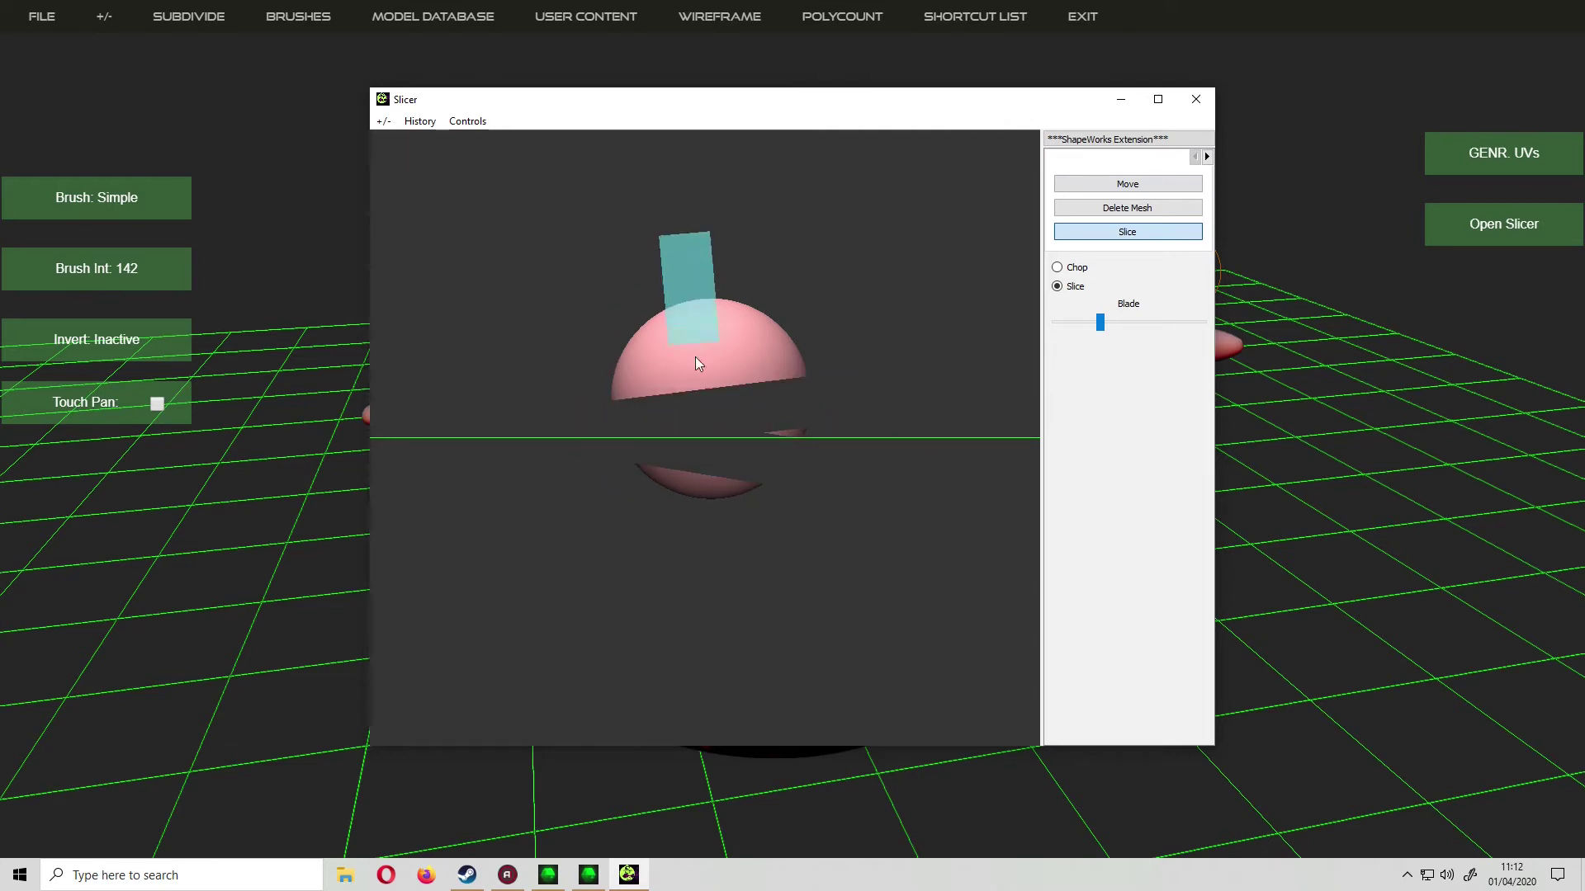
pyautogui.moveTo(697, 386); pyautogui.dragTo(708, 449)
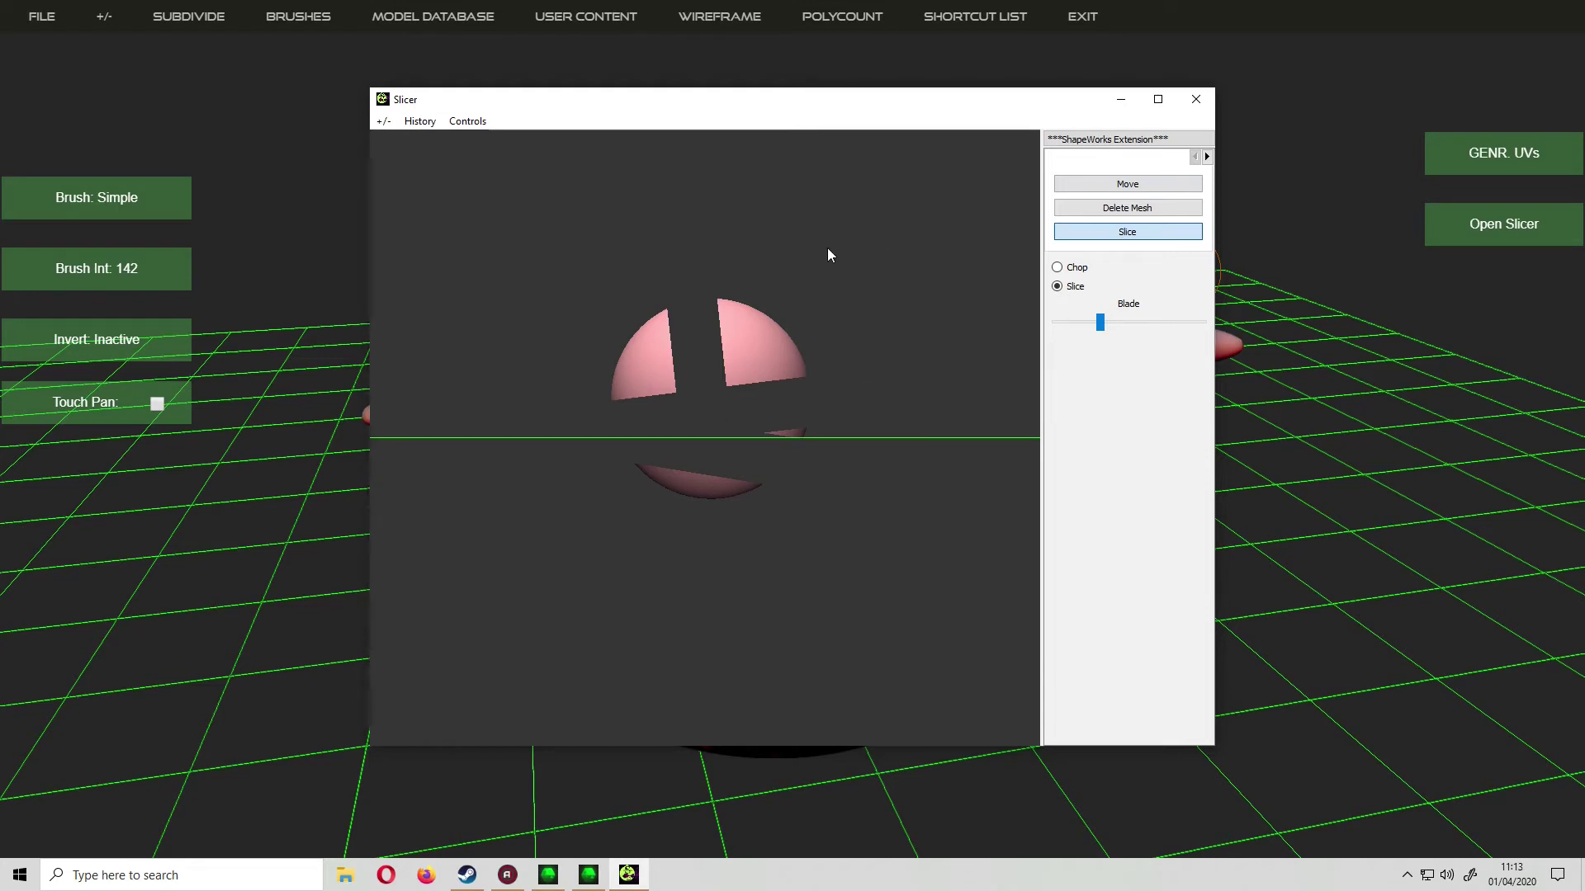
pyautogui.click(1194, 101)
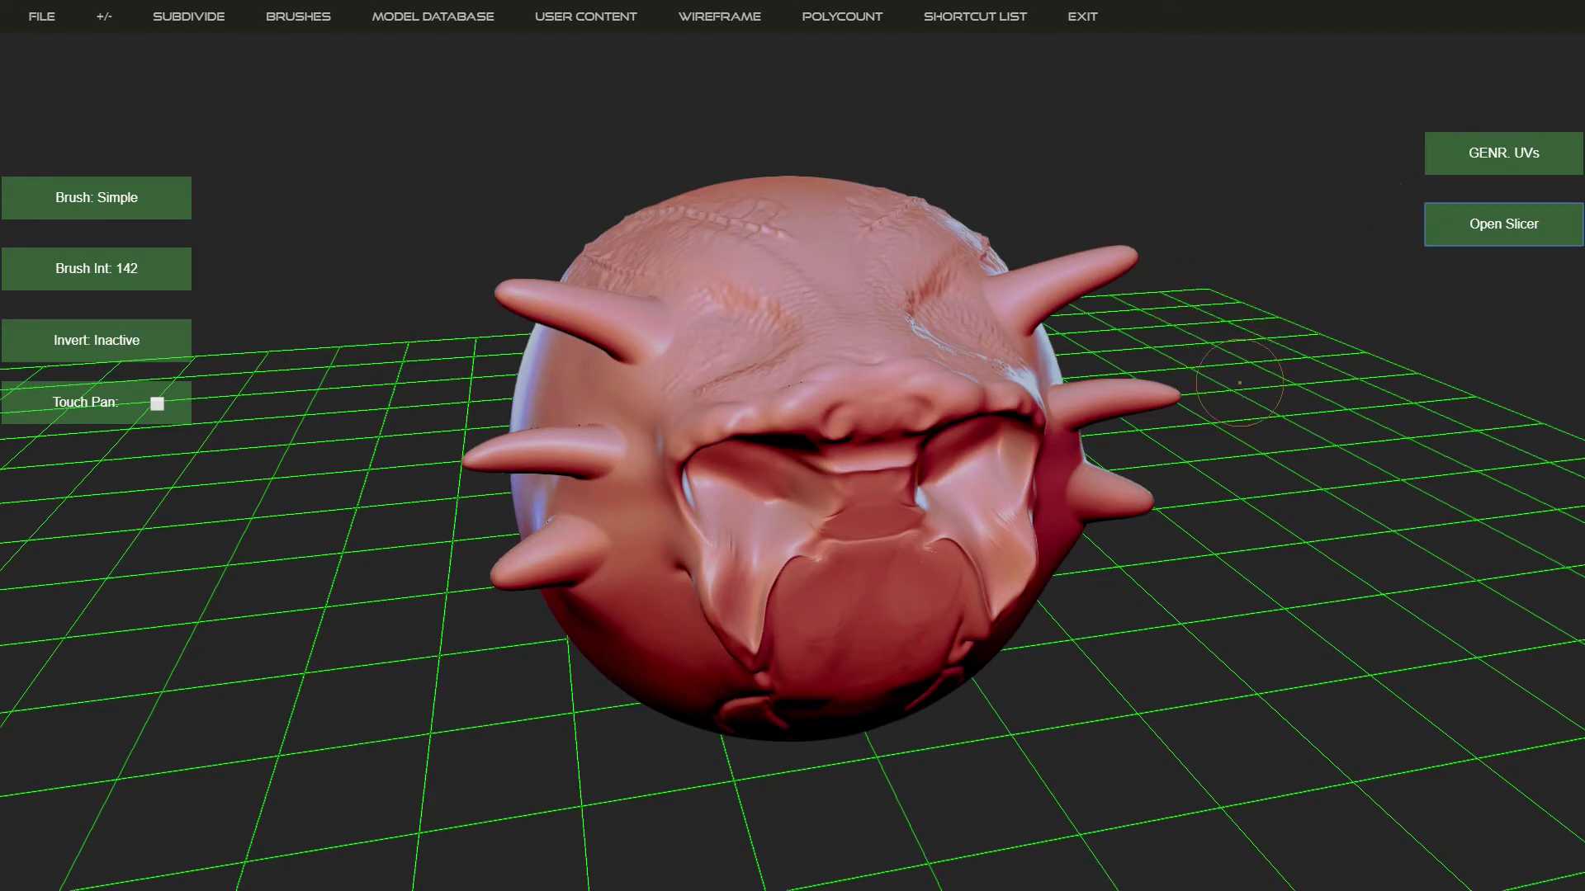
# Check the vertex and face counts of the sculpted head, viewing it from the front
pyautogui.moveTo(1238, 382)
pyautogui.mouseDown()
pyautogui.moveTo(1098, 383)
pyautogui.moveTo(1125, 371)
pyautogui.mouseUp()
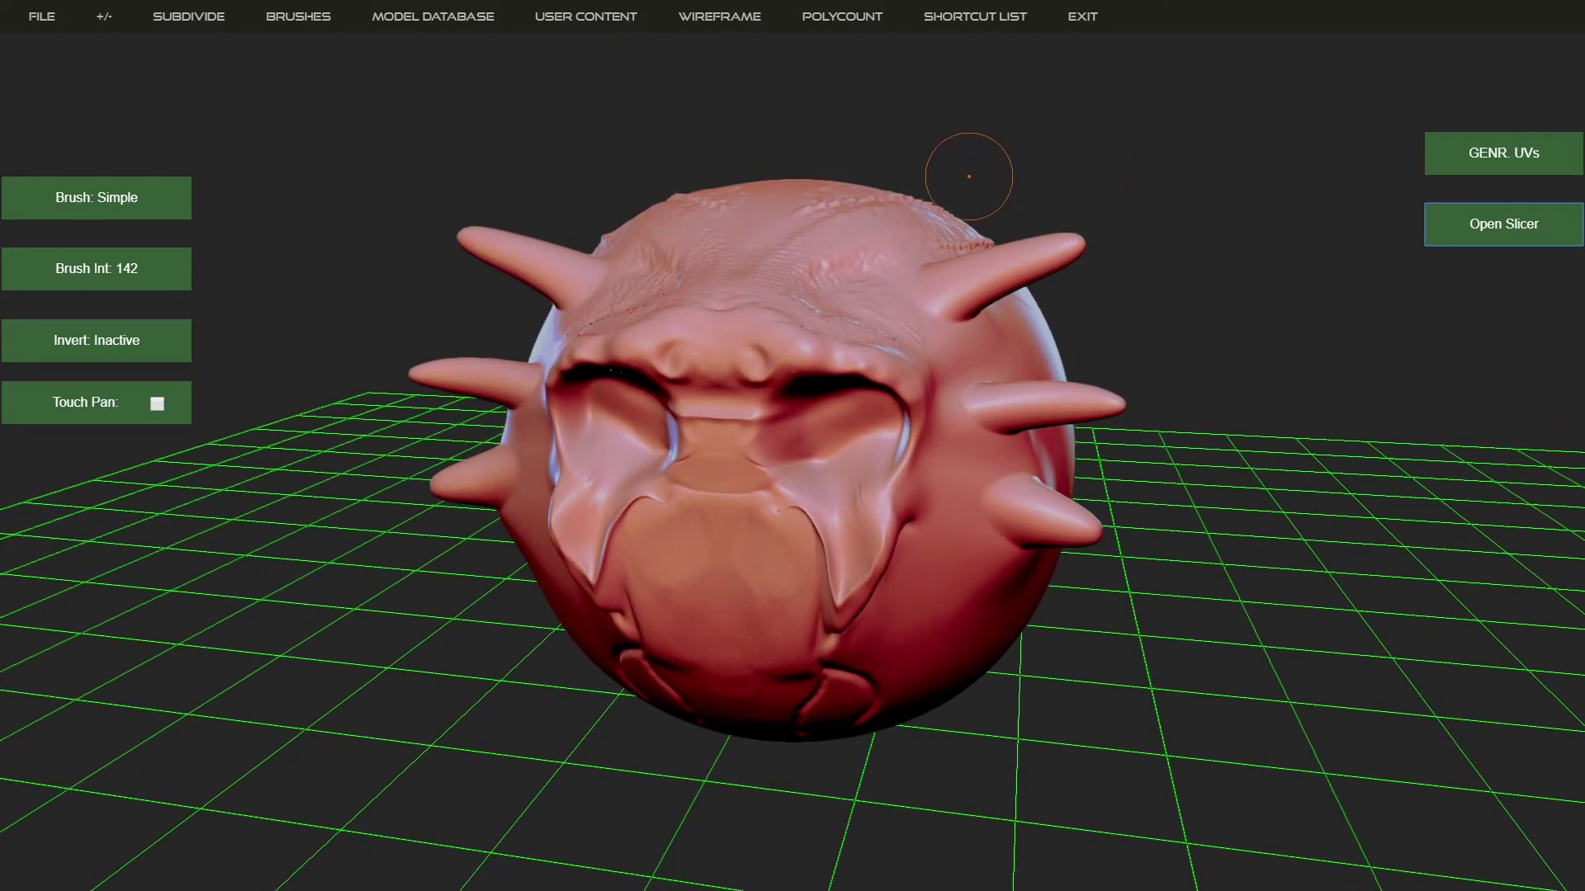
pyautogui.click(842, 16)
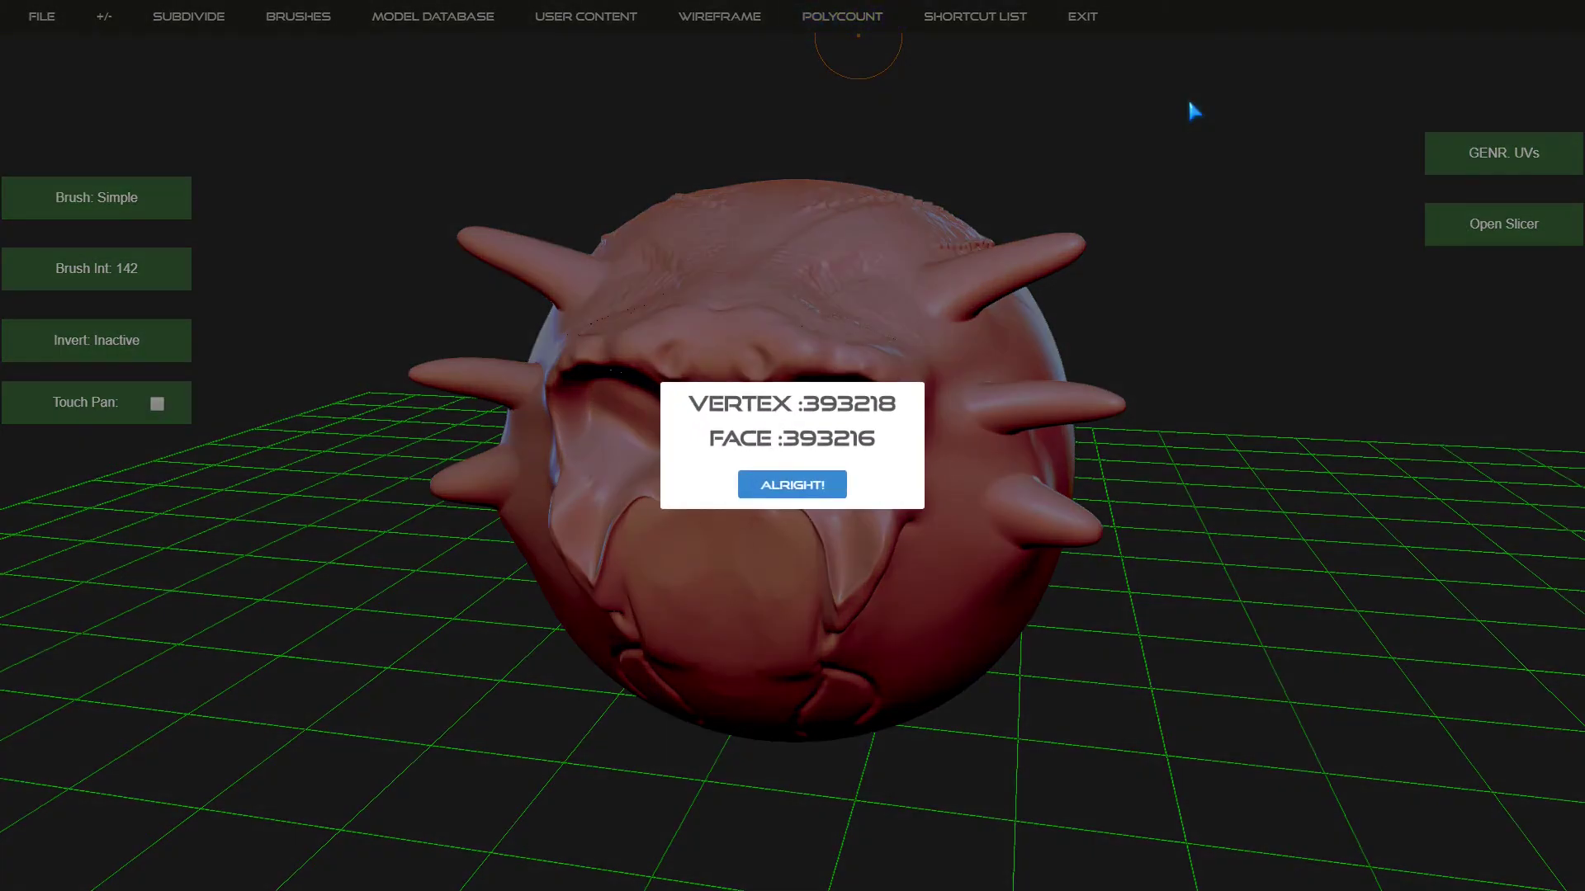
pyautogui.click(792, 484)
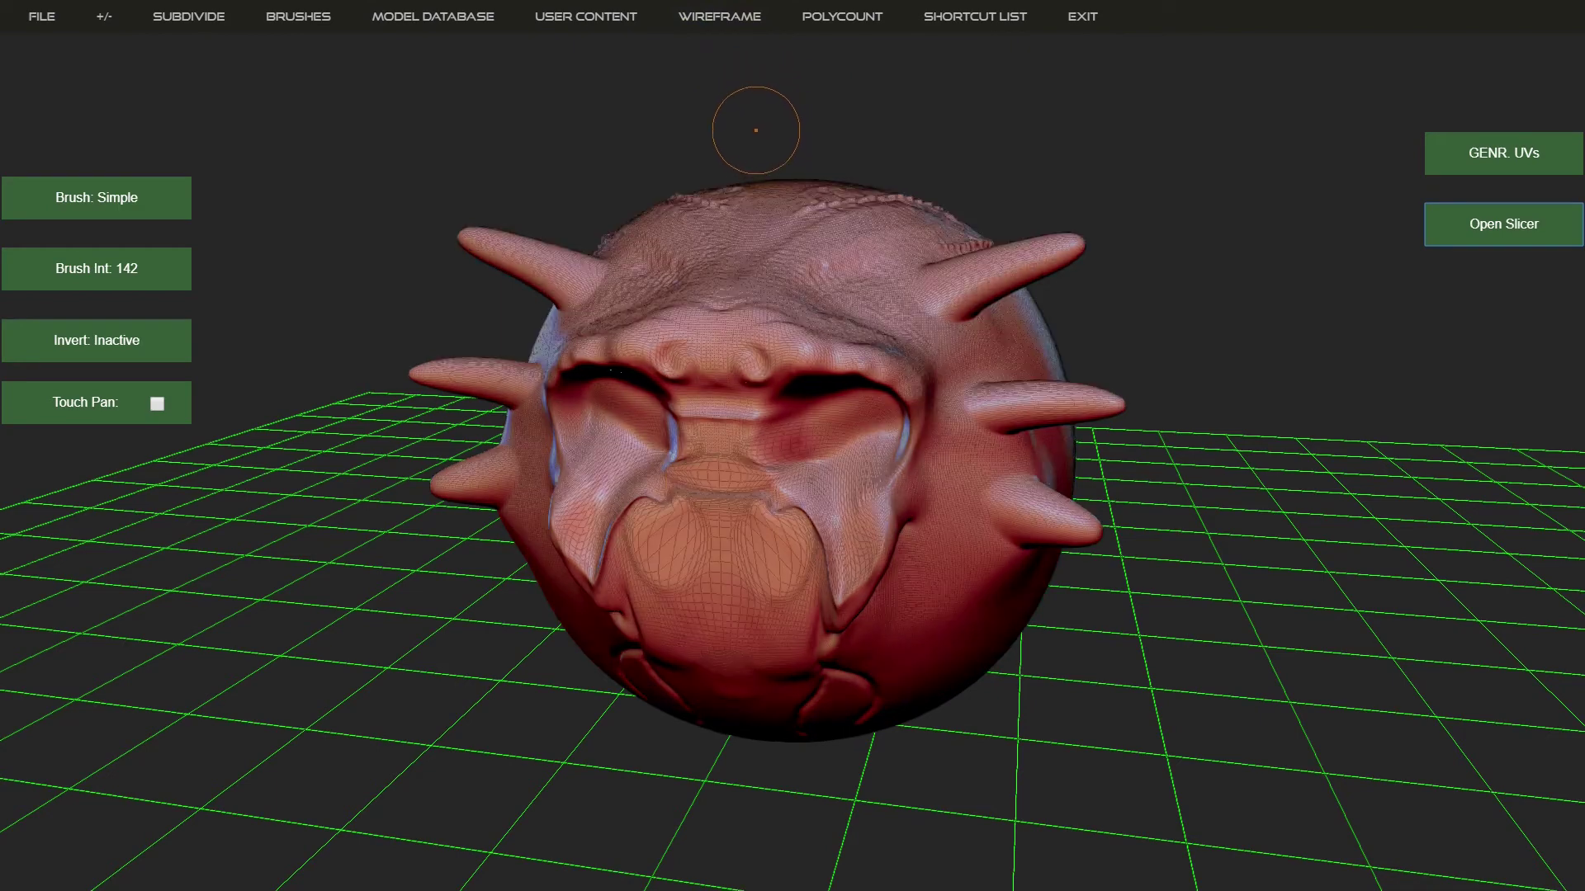
# Switch off the head's wireframe overlay and review the list of keyboard shortcuts
pyautogui.press('w')
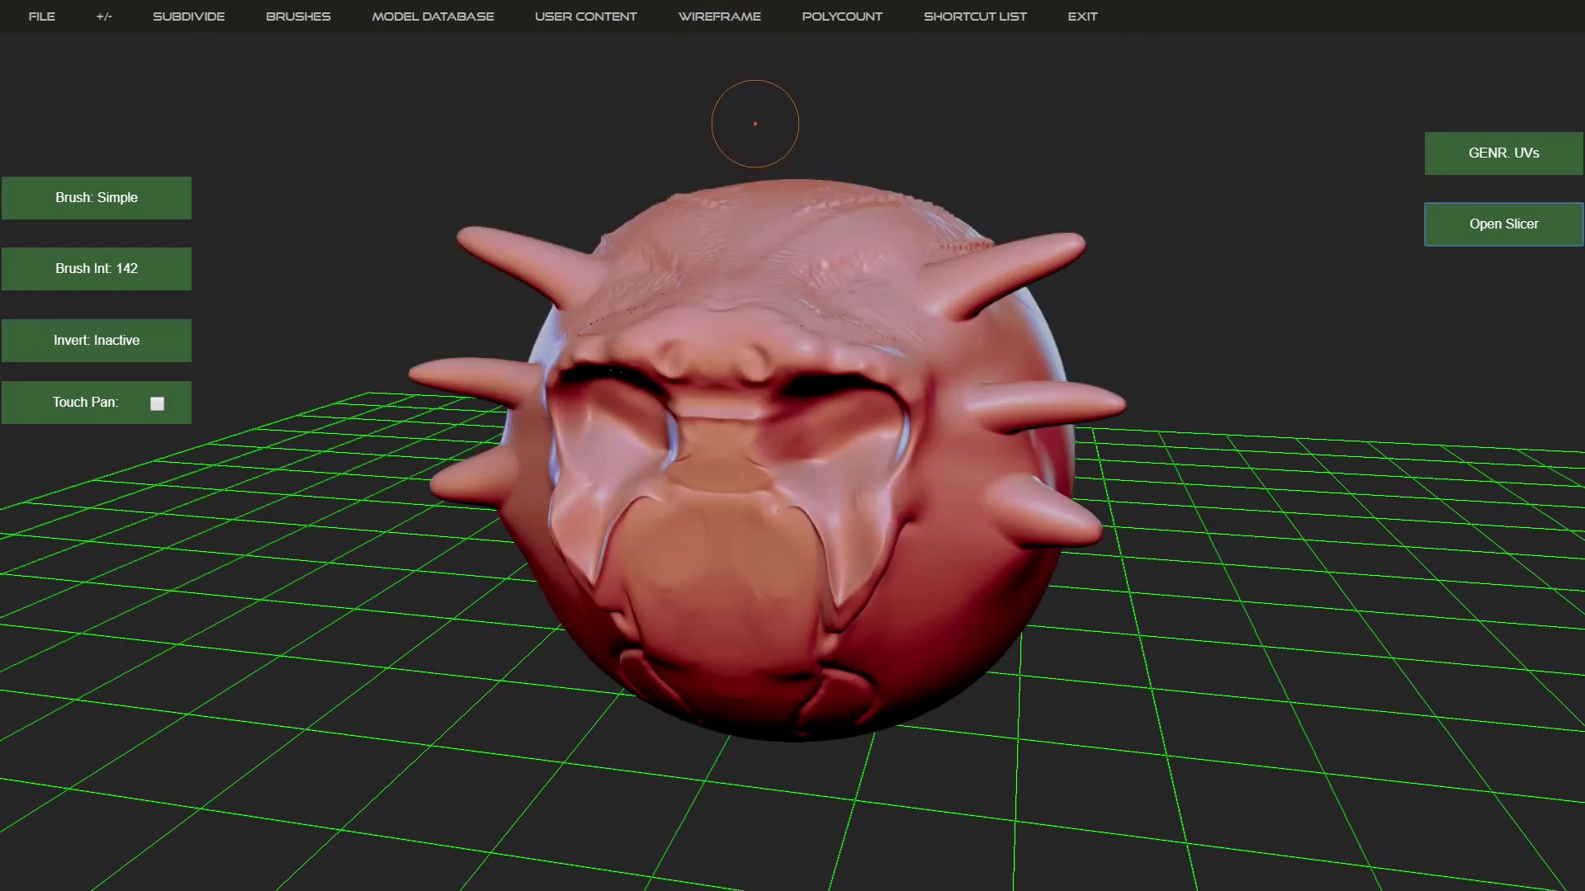
pyautogui.click(929, 21)
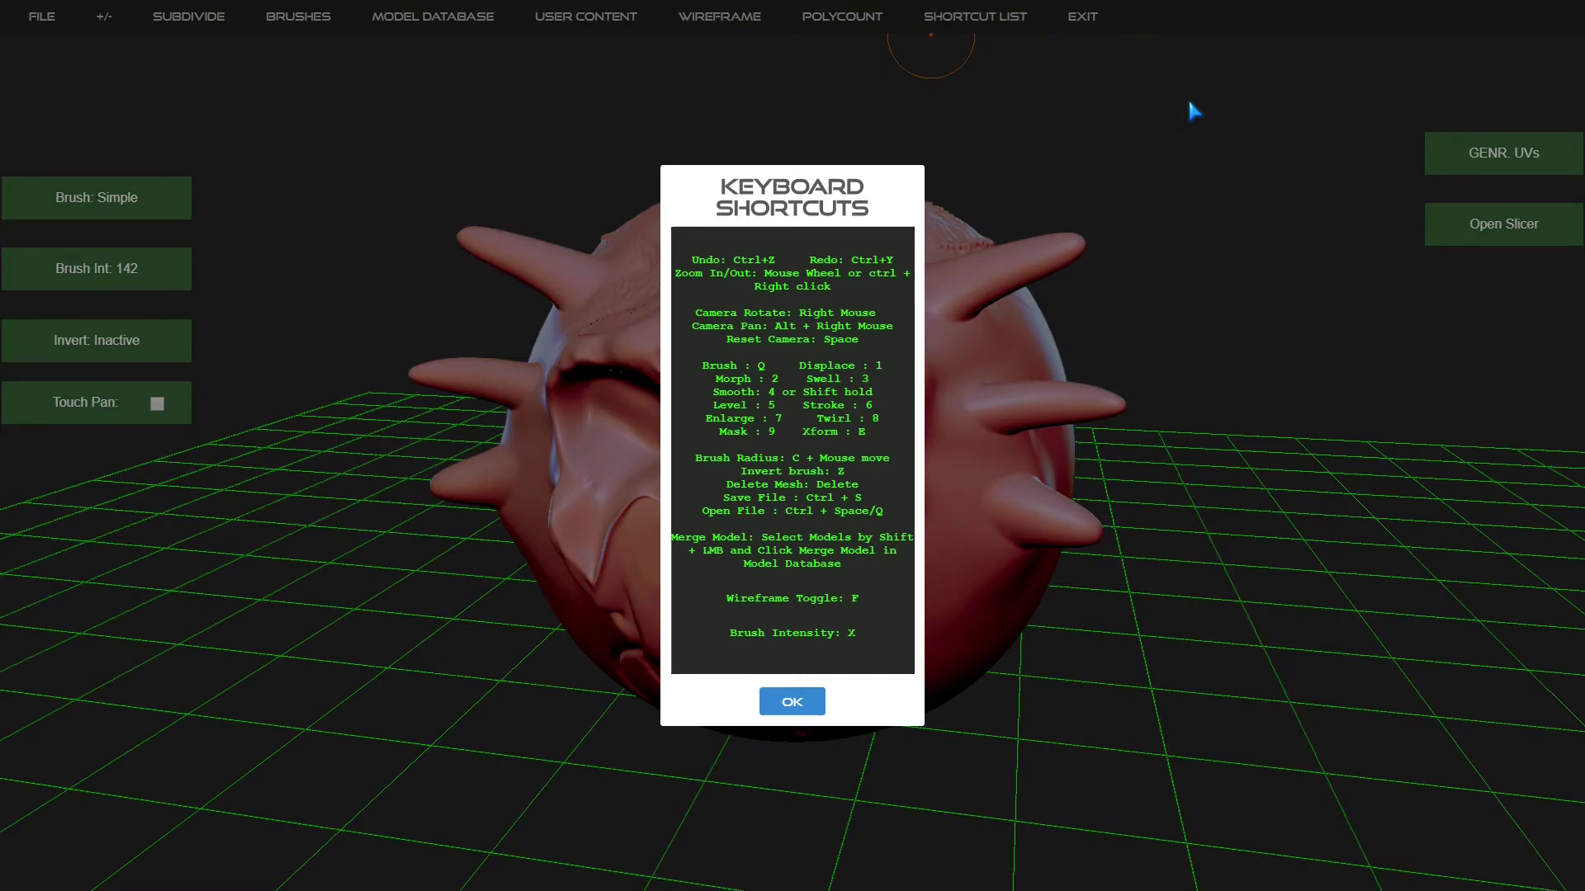
pyautogui.press('Return')
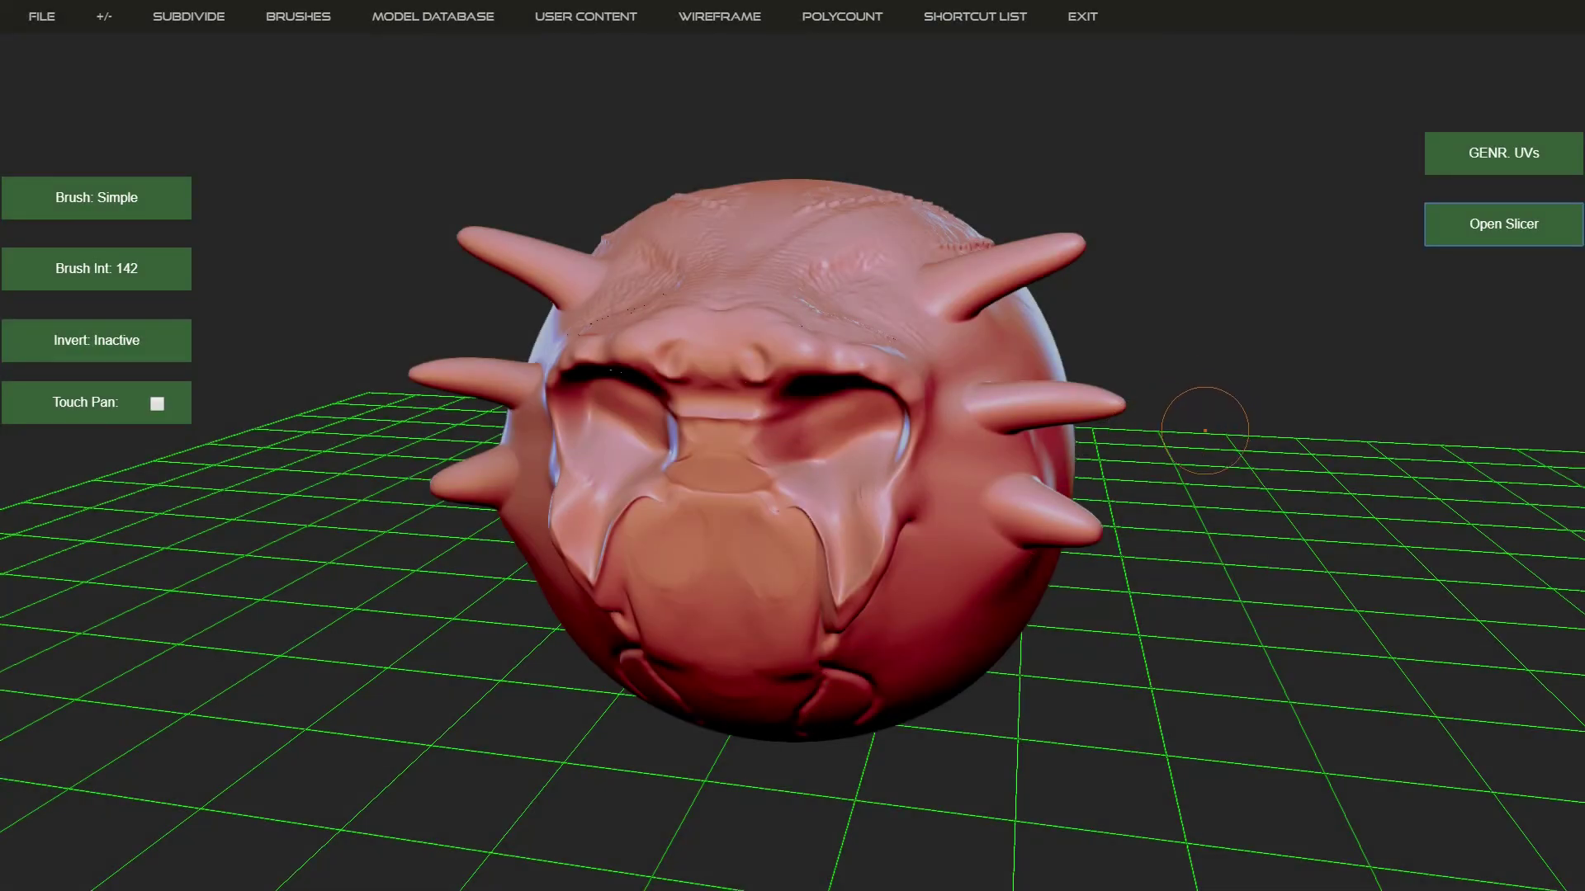
# Start a new scene, clearing the sculpted head from the workspace
pyautogui.moveTo(1209, 432)
pyautogui.mouseDown()
pyautogui.moveTo(1185, 455)
pyautogui.moveTo(1249, 456)
pyautogui.mouseUp()
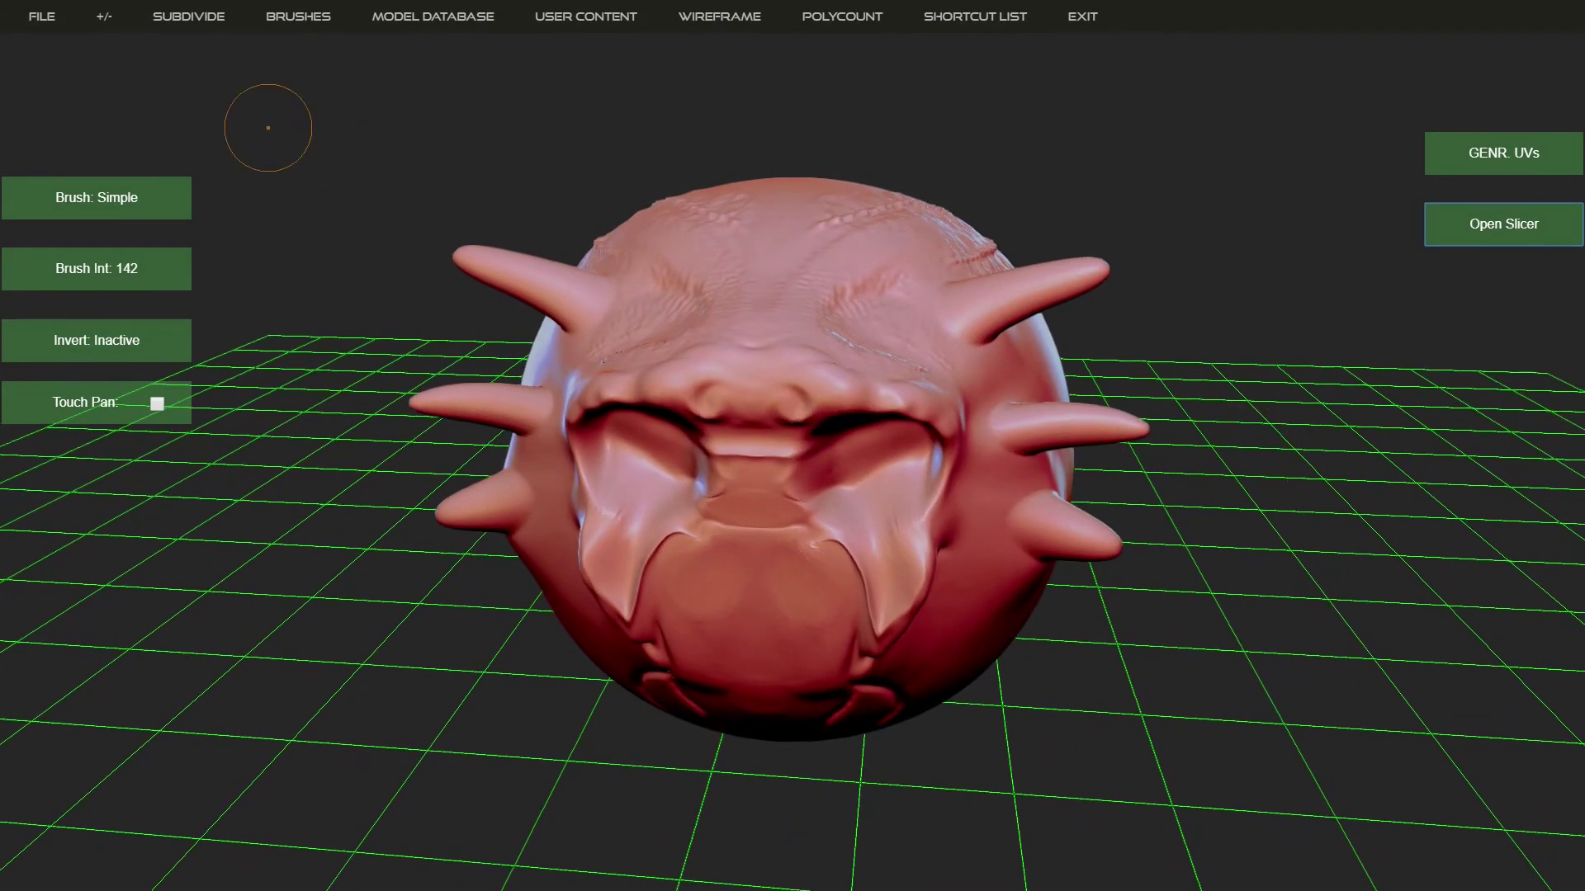
pyautogui.click(103, 17)
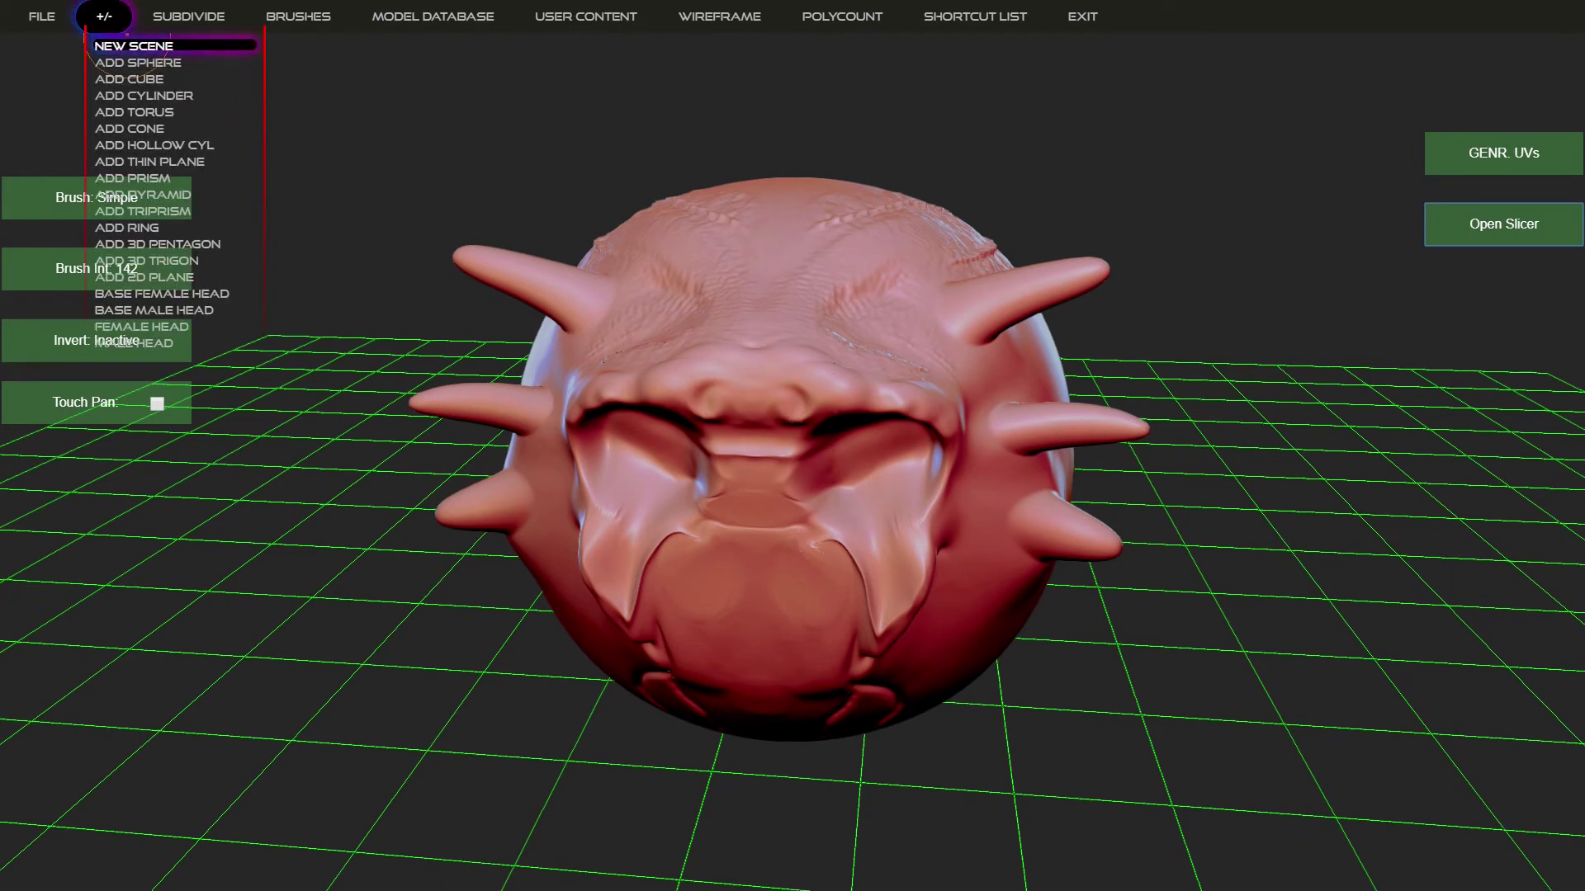
pyautogui.click(118, 43)
pyautogui.click(791, 530)
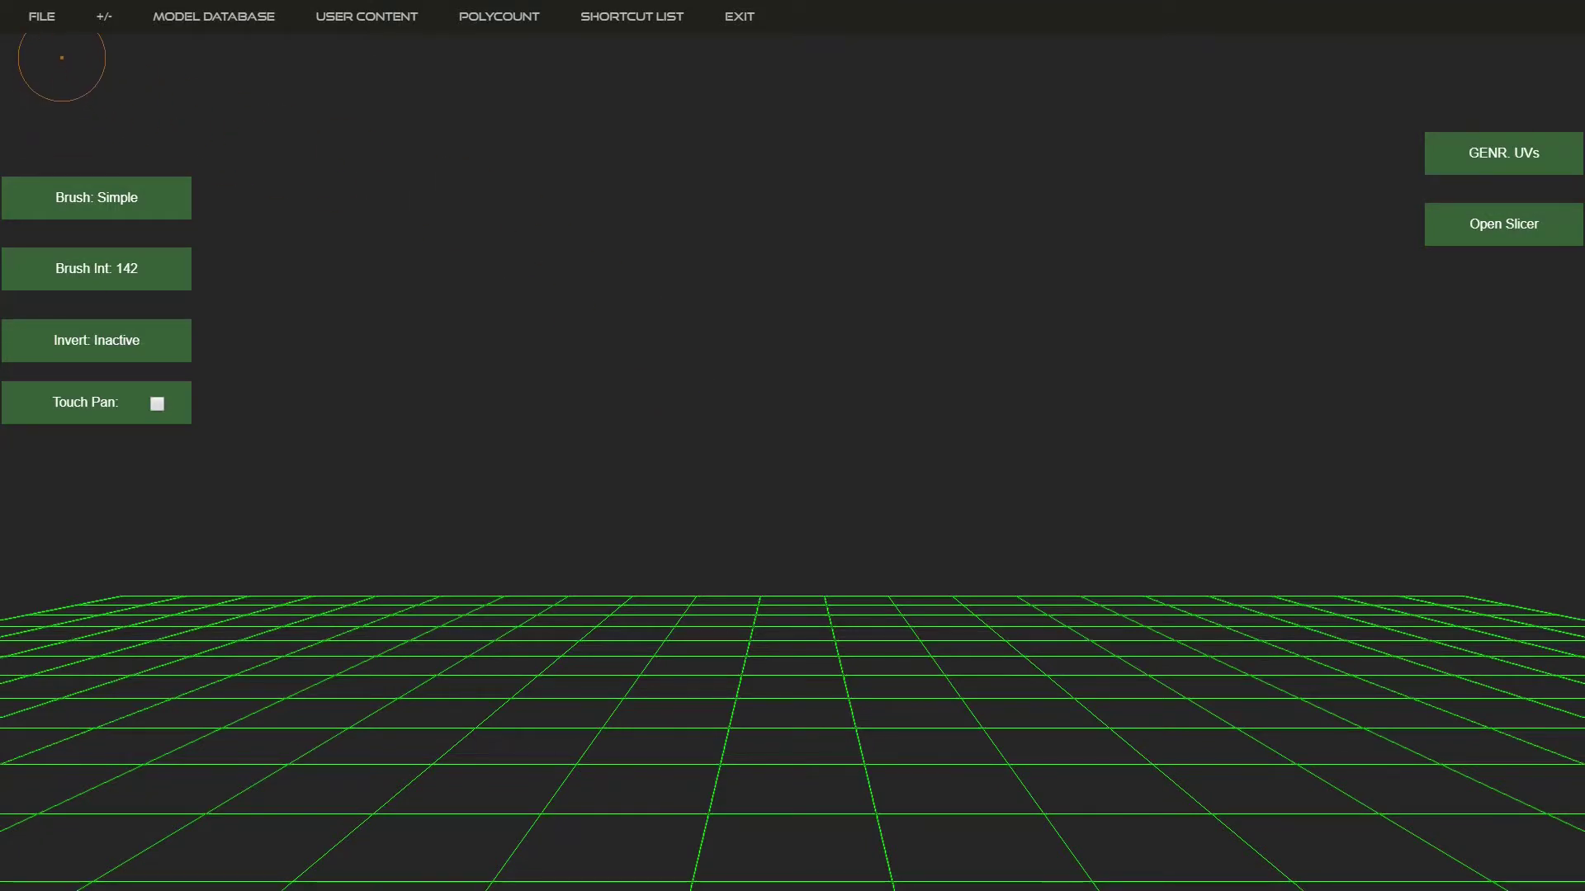
# Choose a kitbash set from the model database's Kitbash Models section and add it to the workspace
pyautogui.click(97, 20)
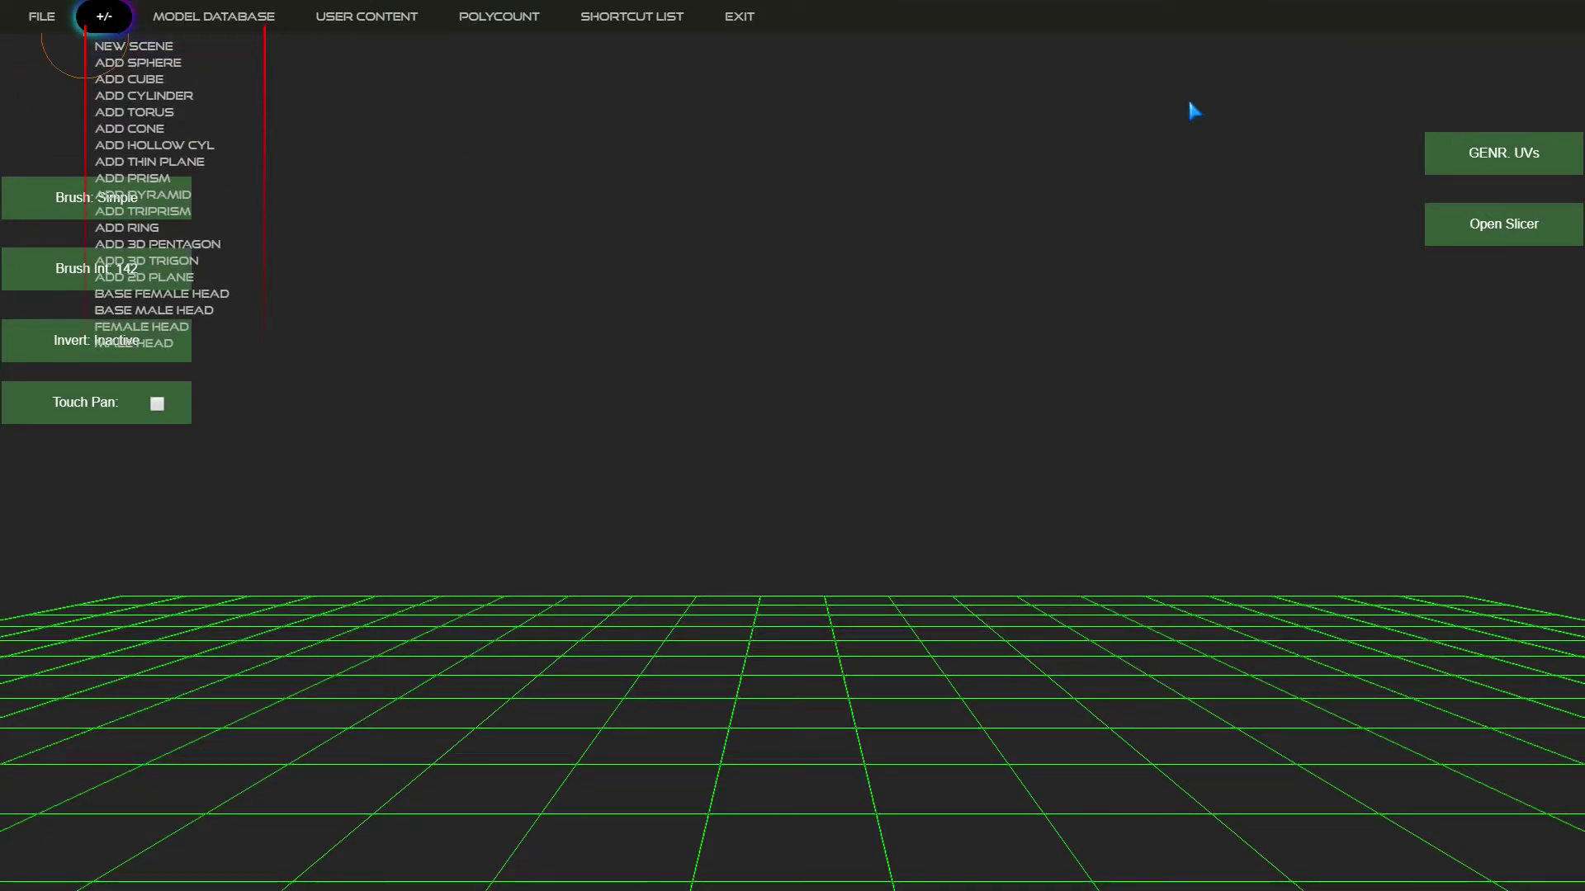
pyautogui.moveTo(194, 18)
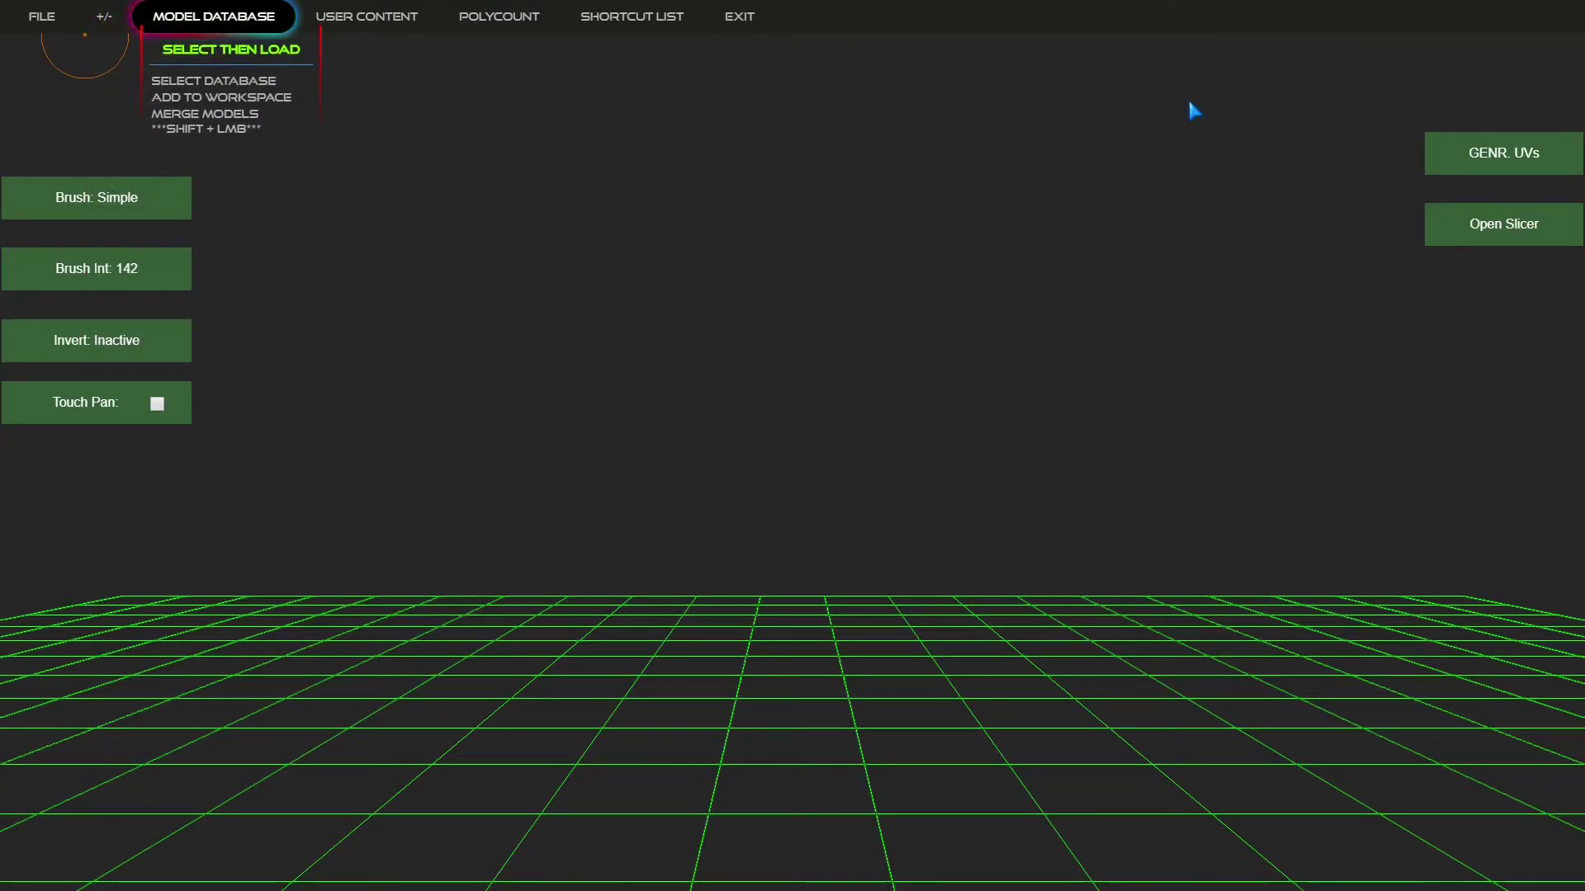
pyautogui.click(213, 81)
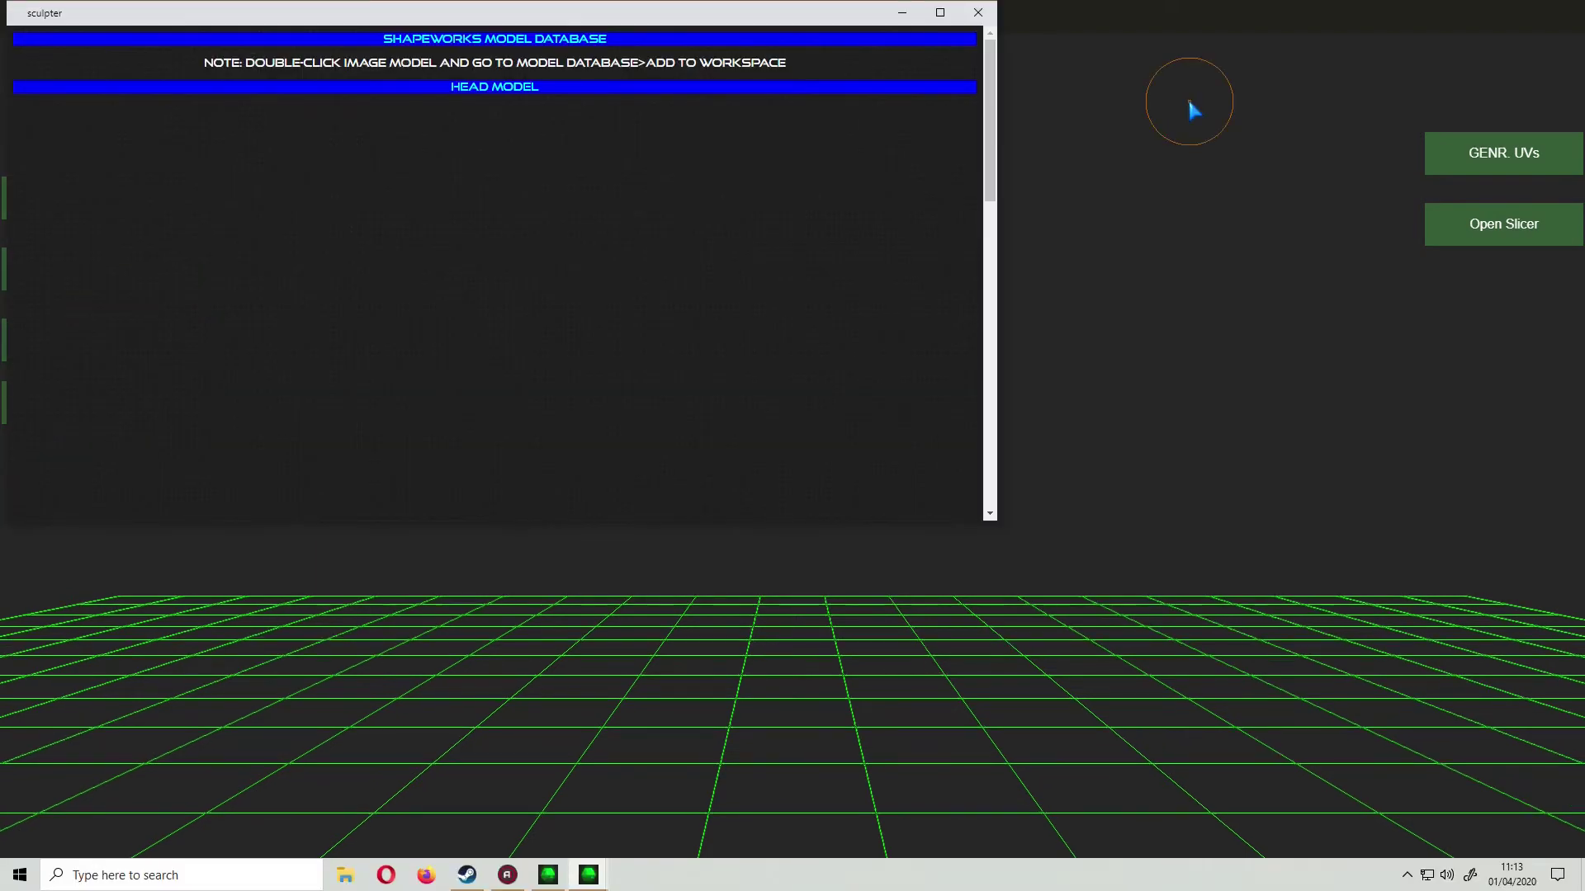
pyautogui.scroll(-5, 495, 273)
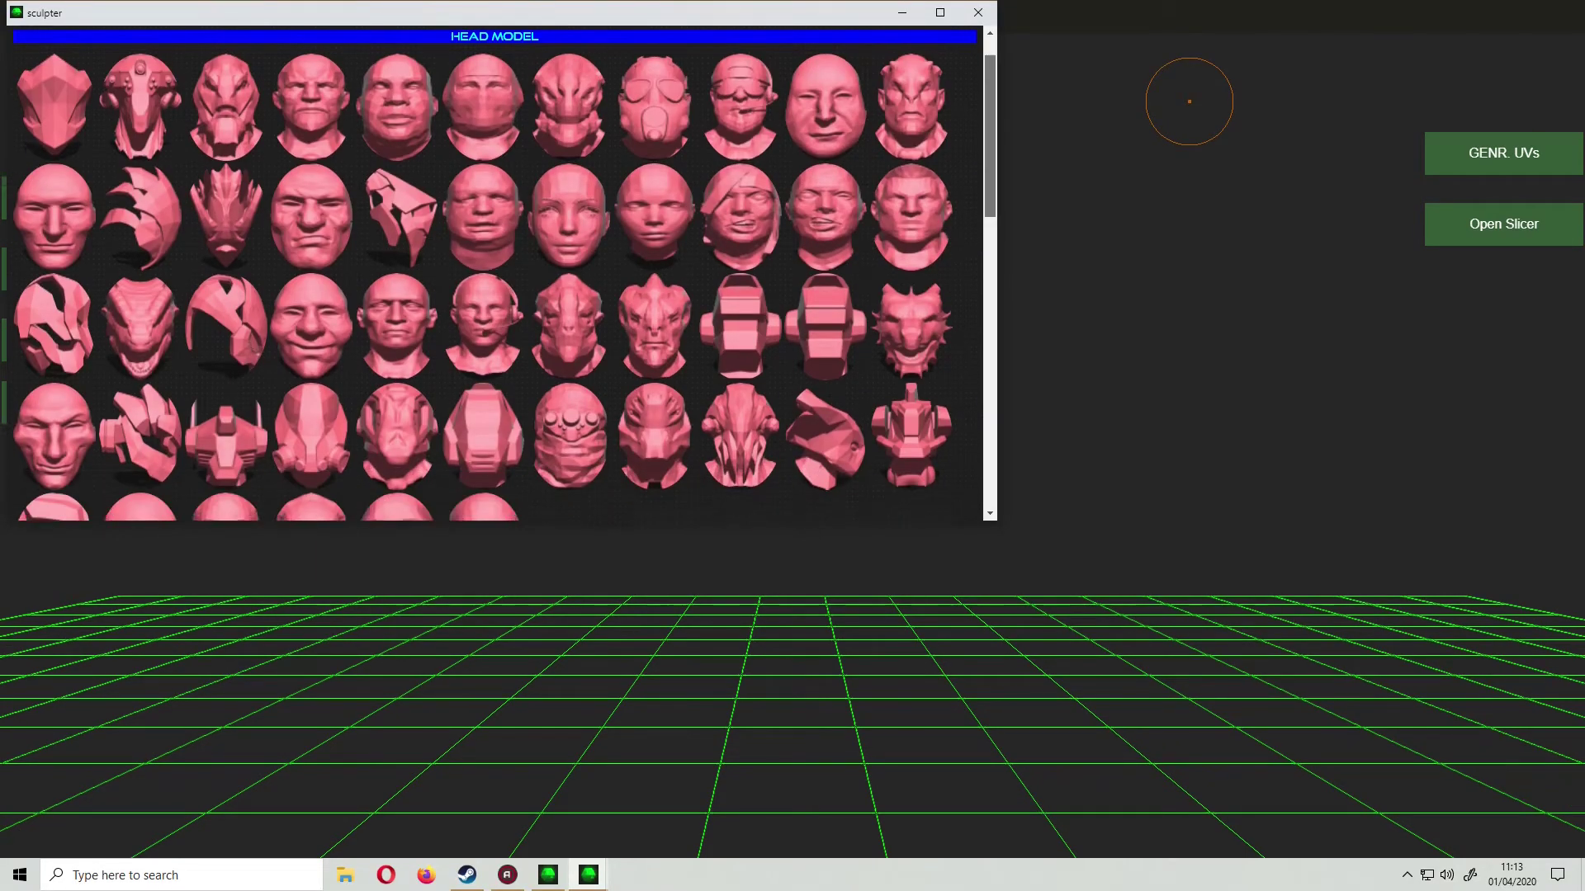
pyautogui.scroll(-10, 1188, 101)
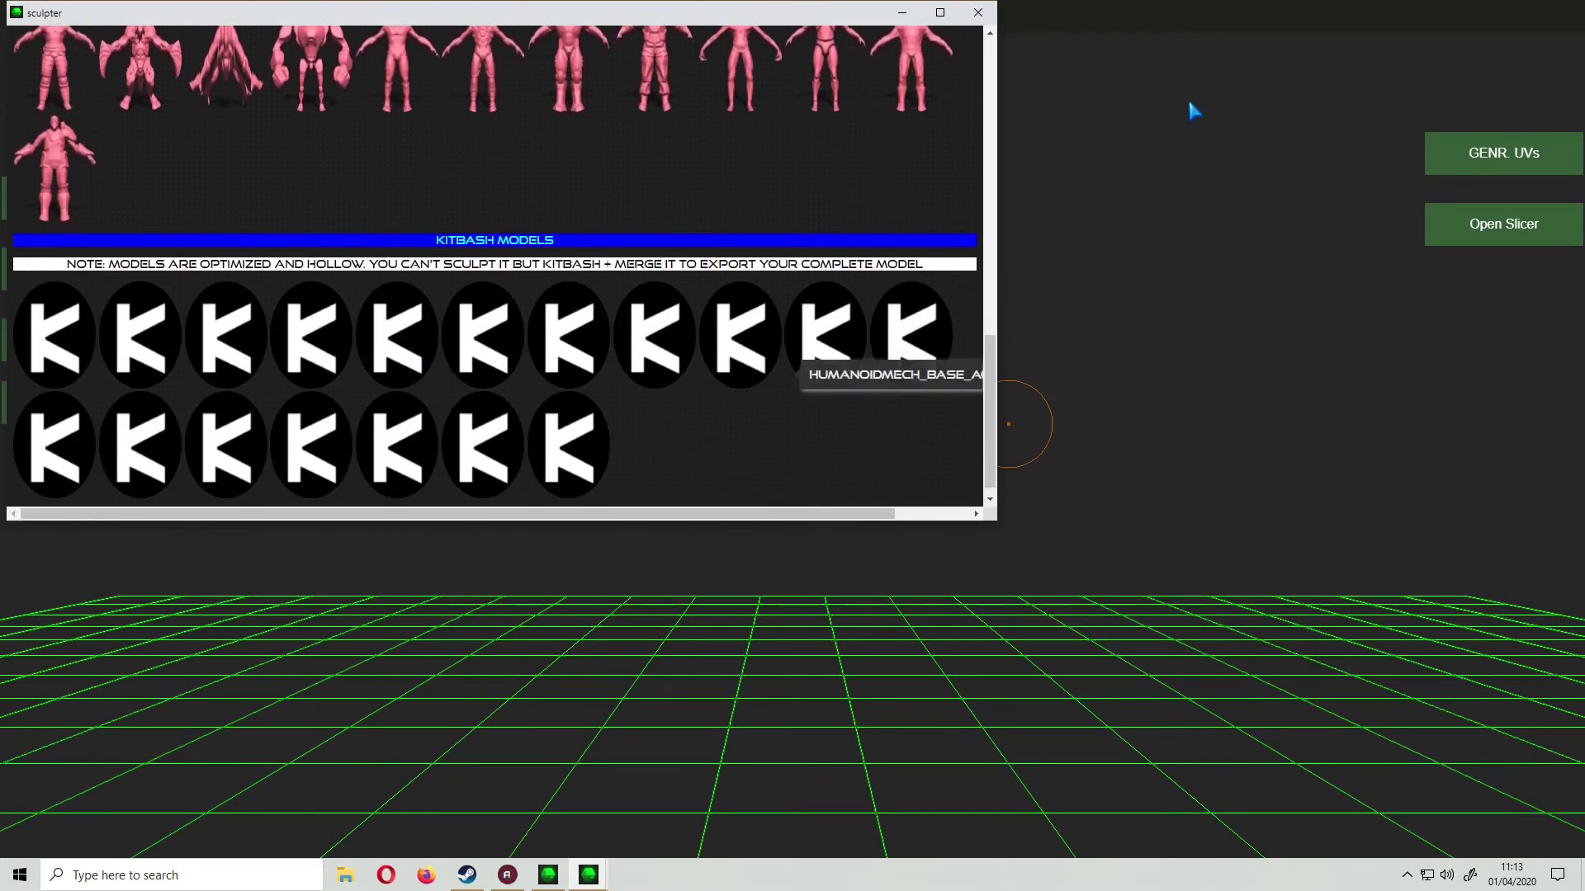
pyautogui.click(1190, 105)
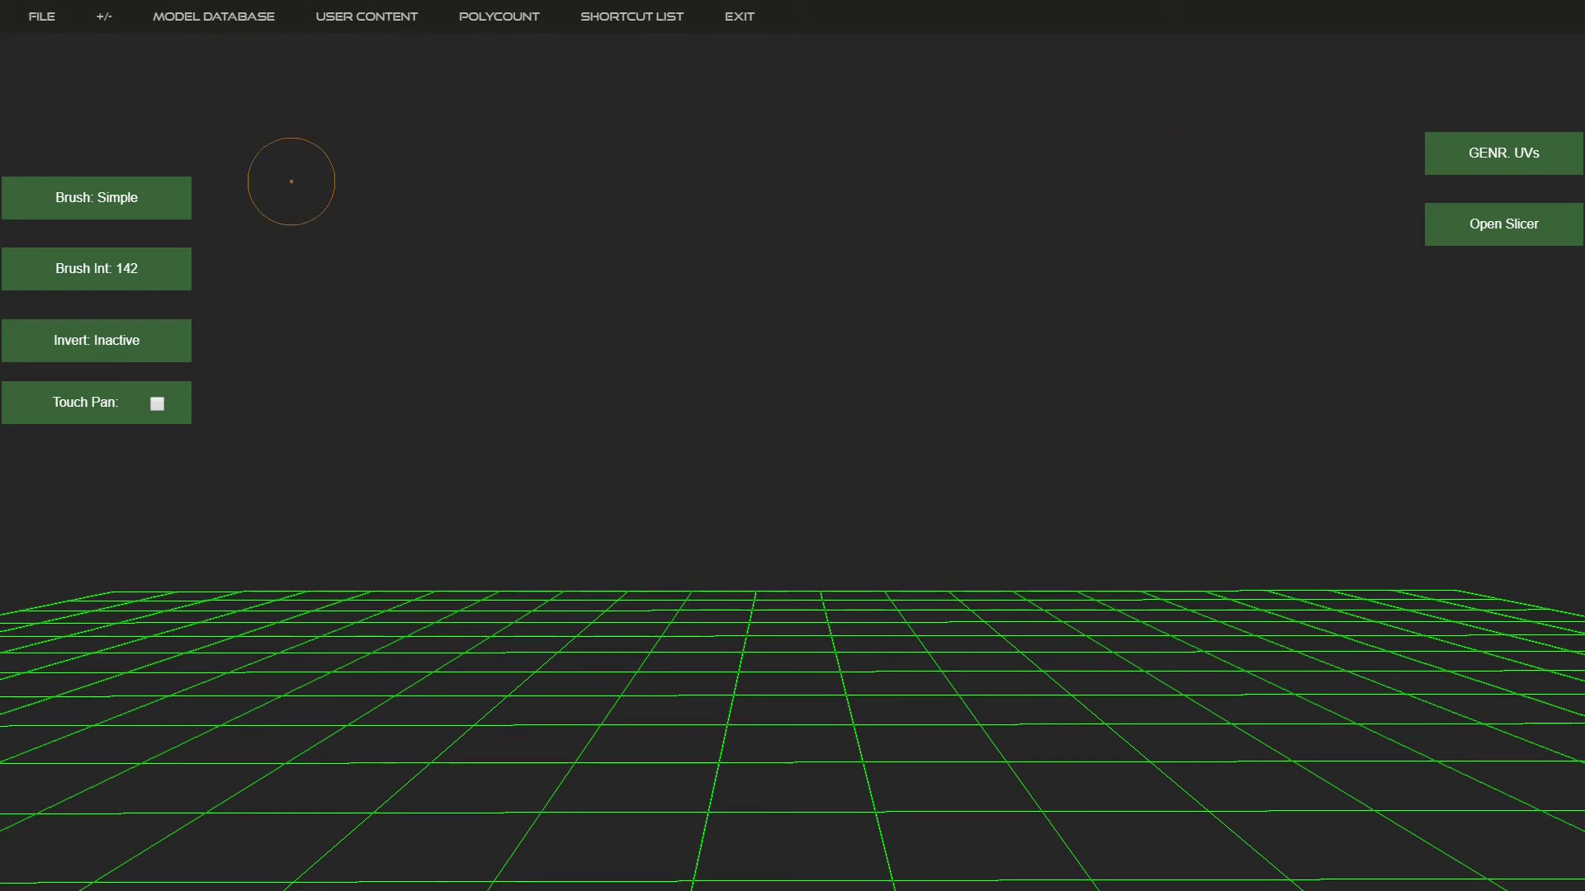
pyautogui.moveTo(265, 23)
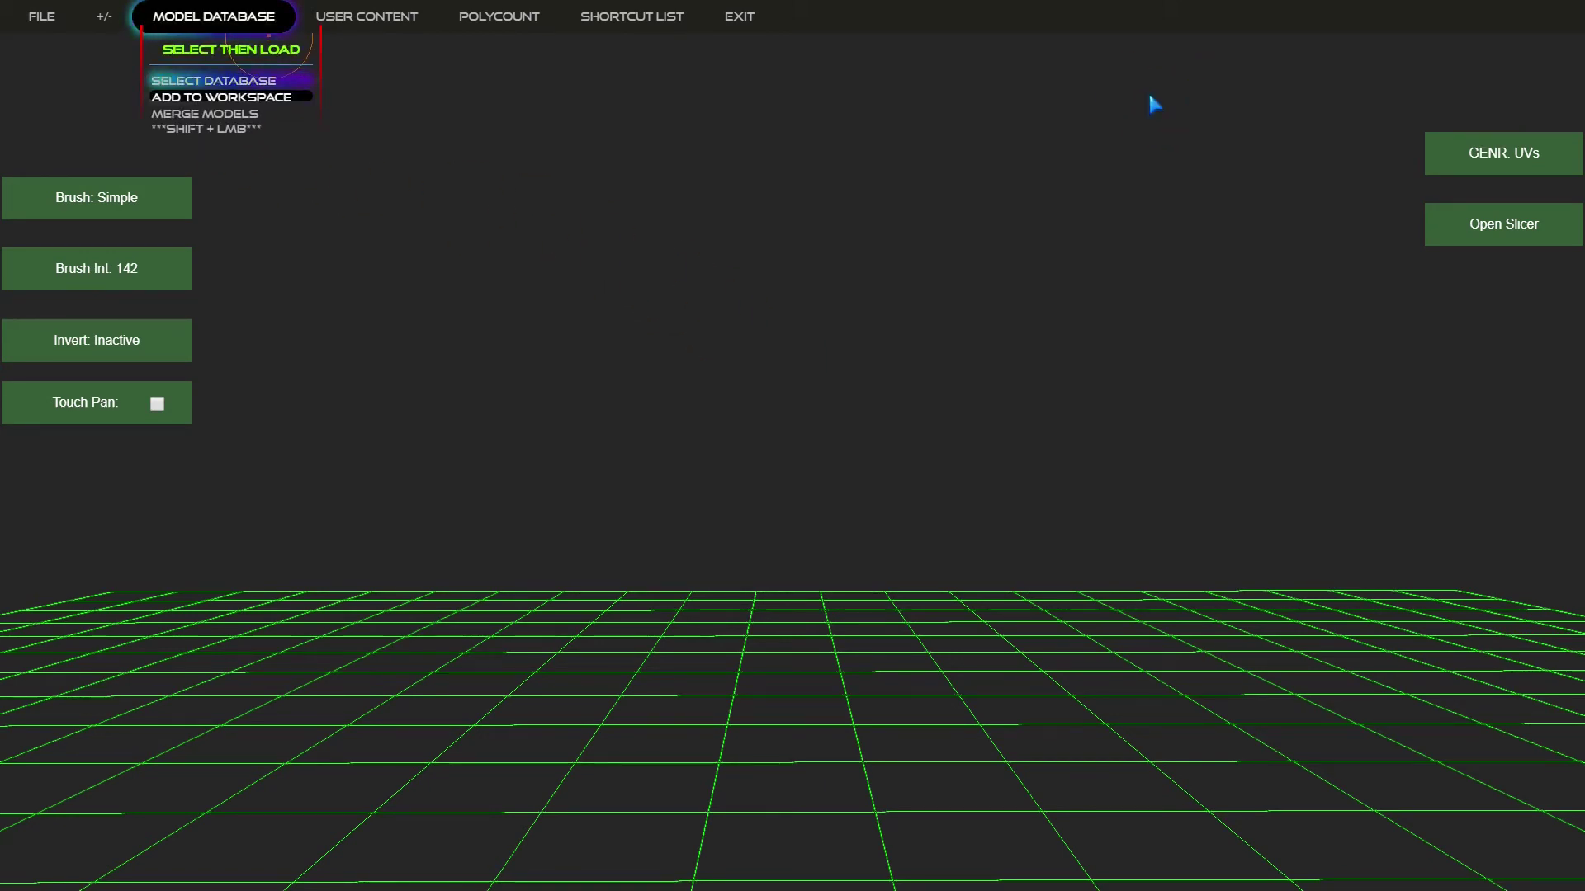
pyautogui.click(297, 97)
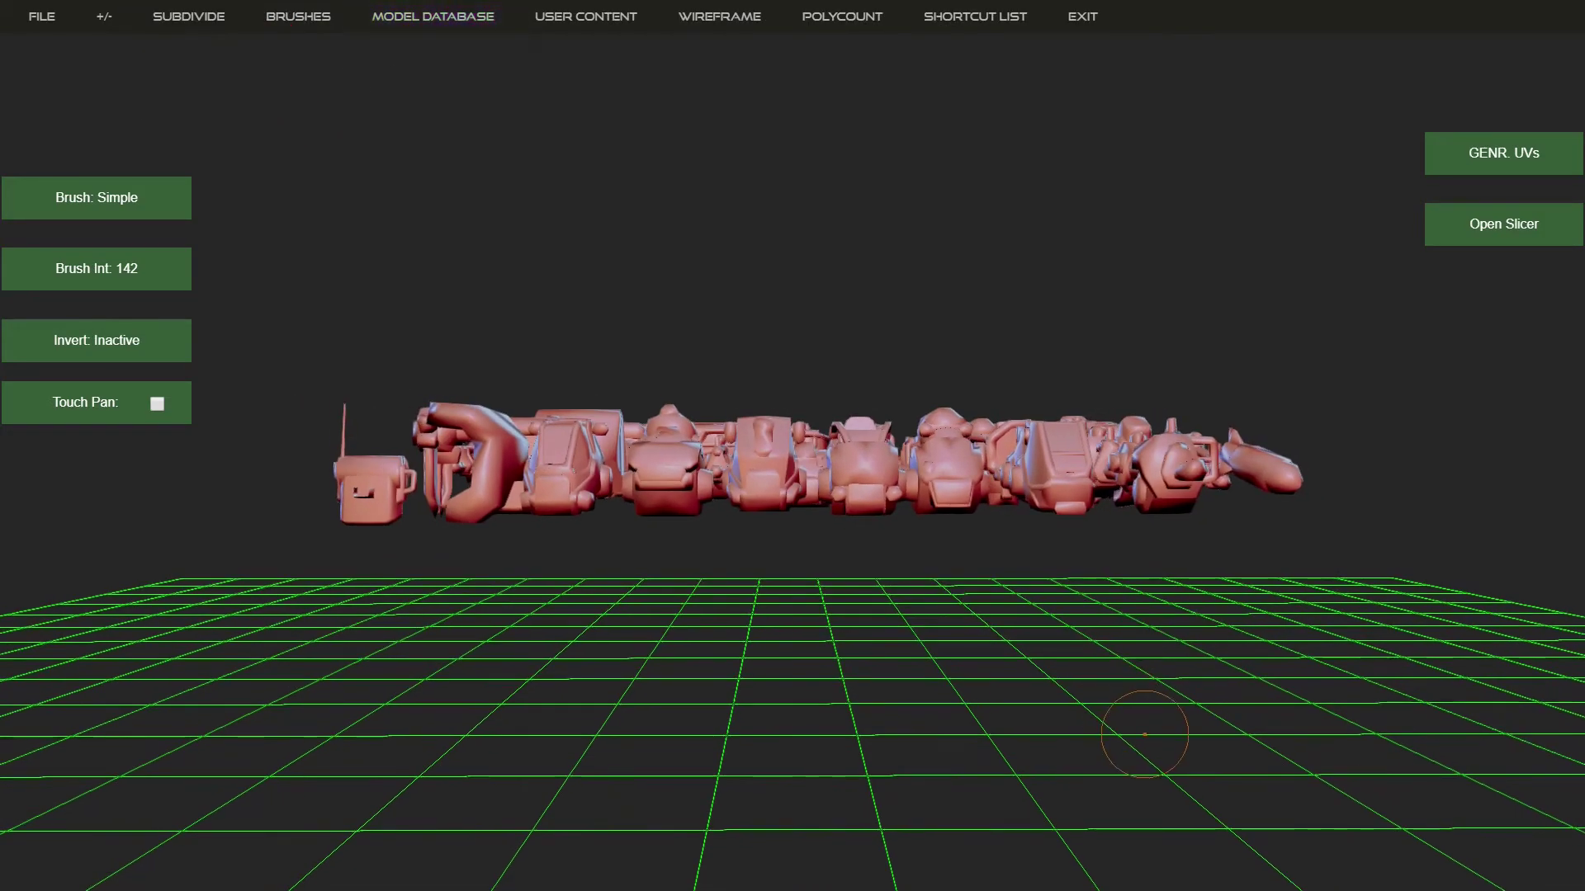
# With the XFORM tool, pull two kitbash parts out of the set and place them against each other beside it
pyautogui.moveTo(687, 302)
pyautogui.mouseDown()
pyautogui.moveTo(683, 276)
pyautogui.moveTo(742, 363)
pyautogui.moveTo(747, 421)
pyautogui.moveTo(790, 410)
pyautogui.mouseUp()
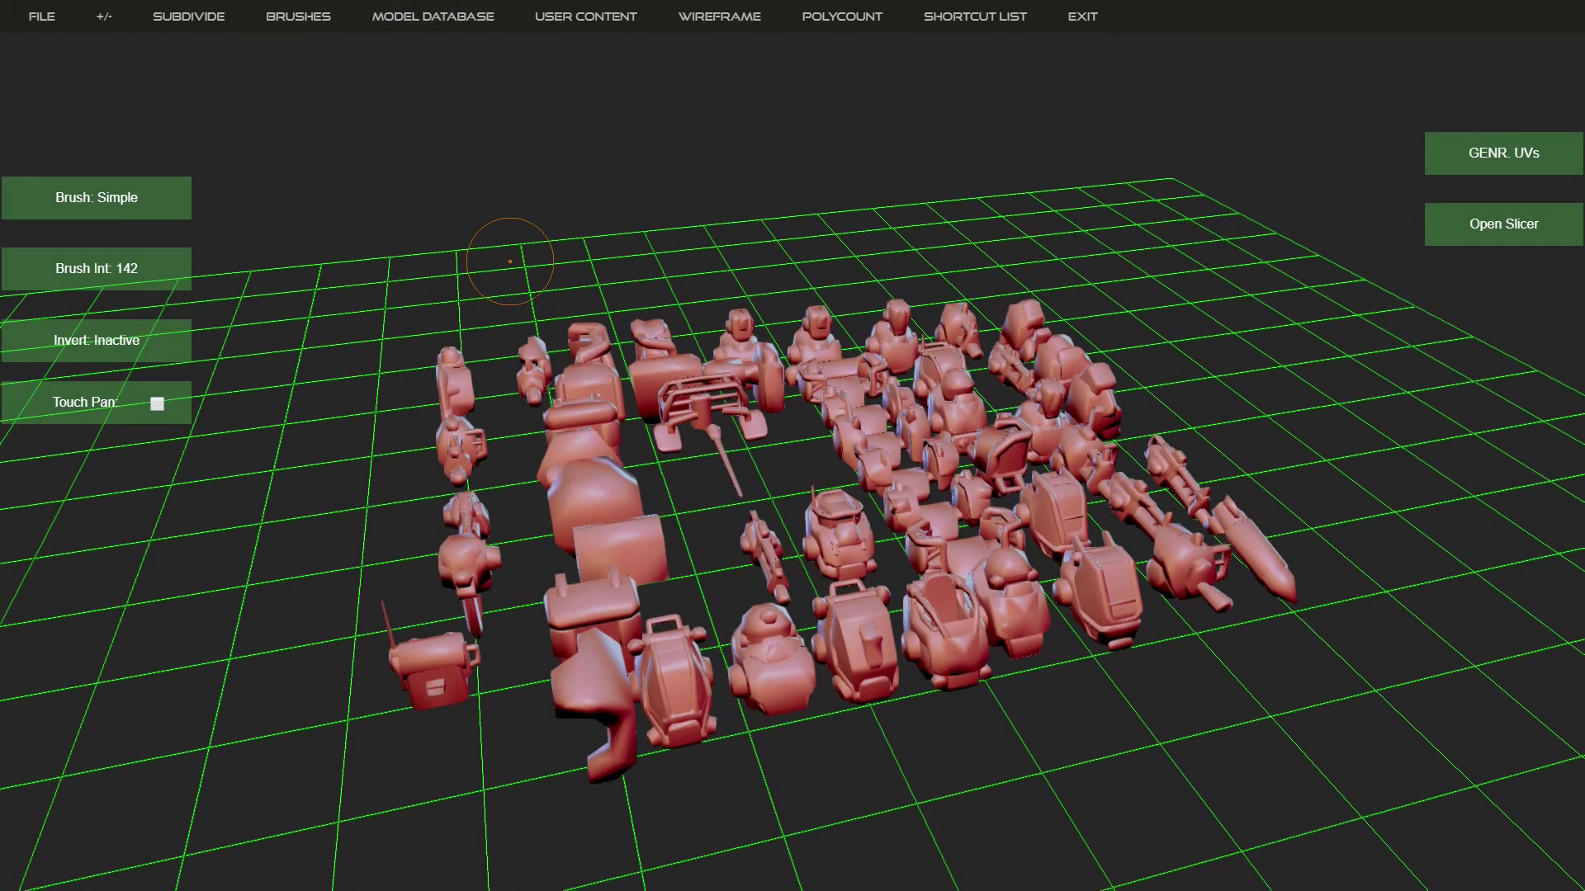
pyautogui.press('e')
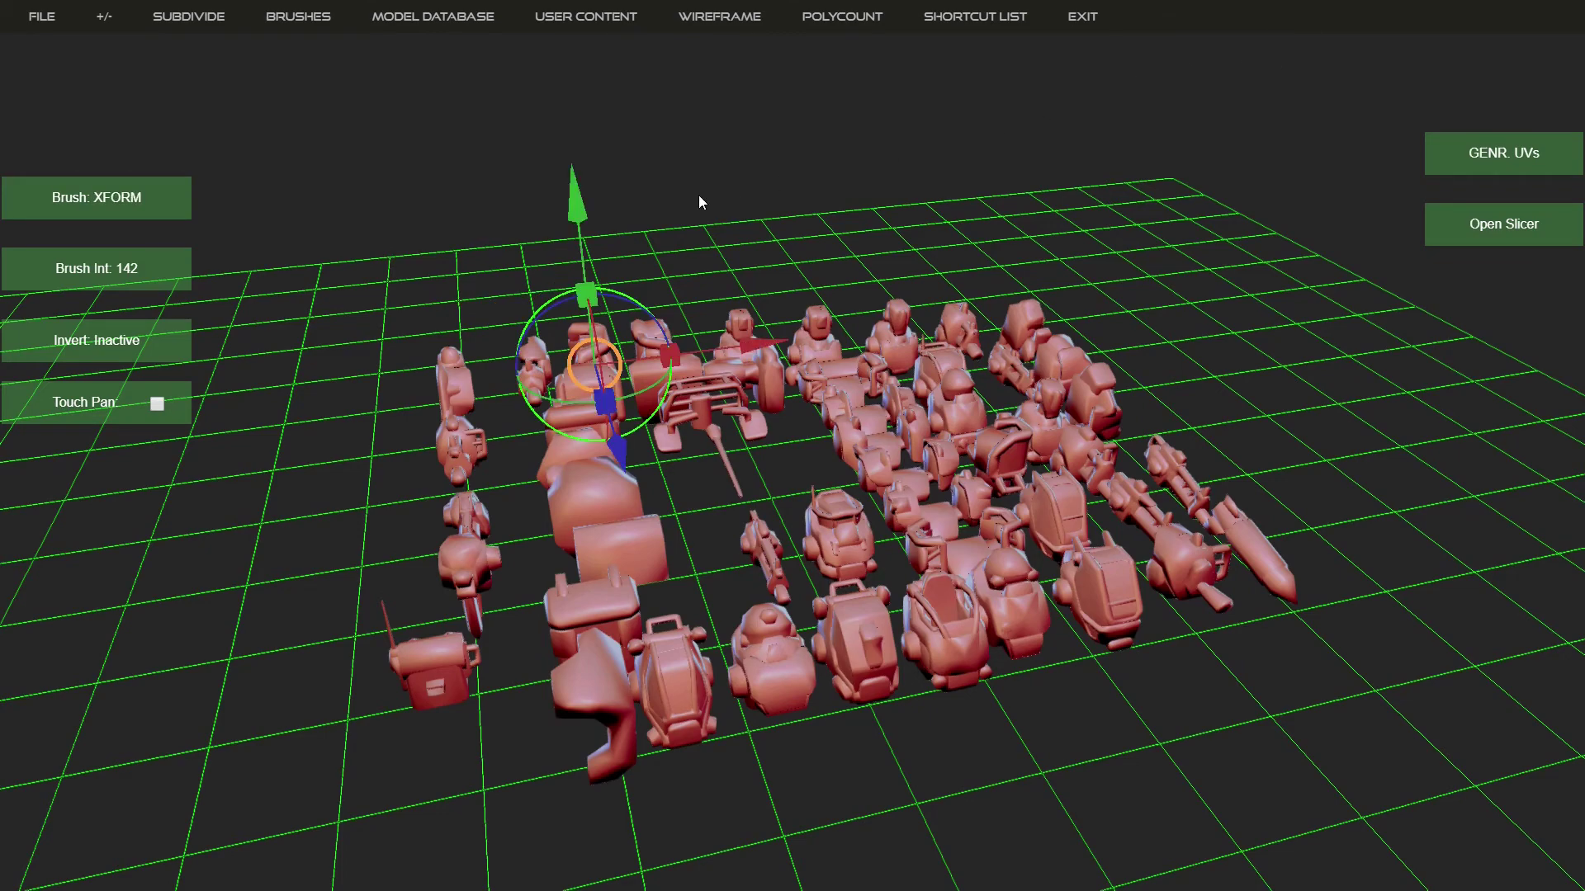
pyautogui.moveTo(698, 195); pyautogui.dragTo(426, 201)
pyautogui.moveTo(528, 224); pyautogui.dragTo(532, 268)
pyautogui.click(568, 512)
pyautogui.moveTo(698, 285); pyautogui.dragTo(701, 324)
pyautogui.click(637, 511)
pyautogui.moveTo(771, 538); pyautogui.dragTo(495, 477)
pyautogui.click(538, 480)
pyautogui.moveTo(686, 518); pyautogui.dragTo(576, 494)
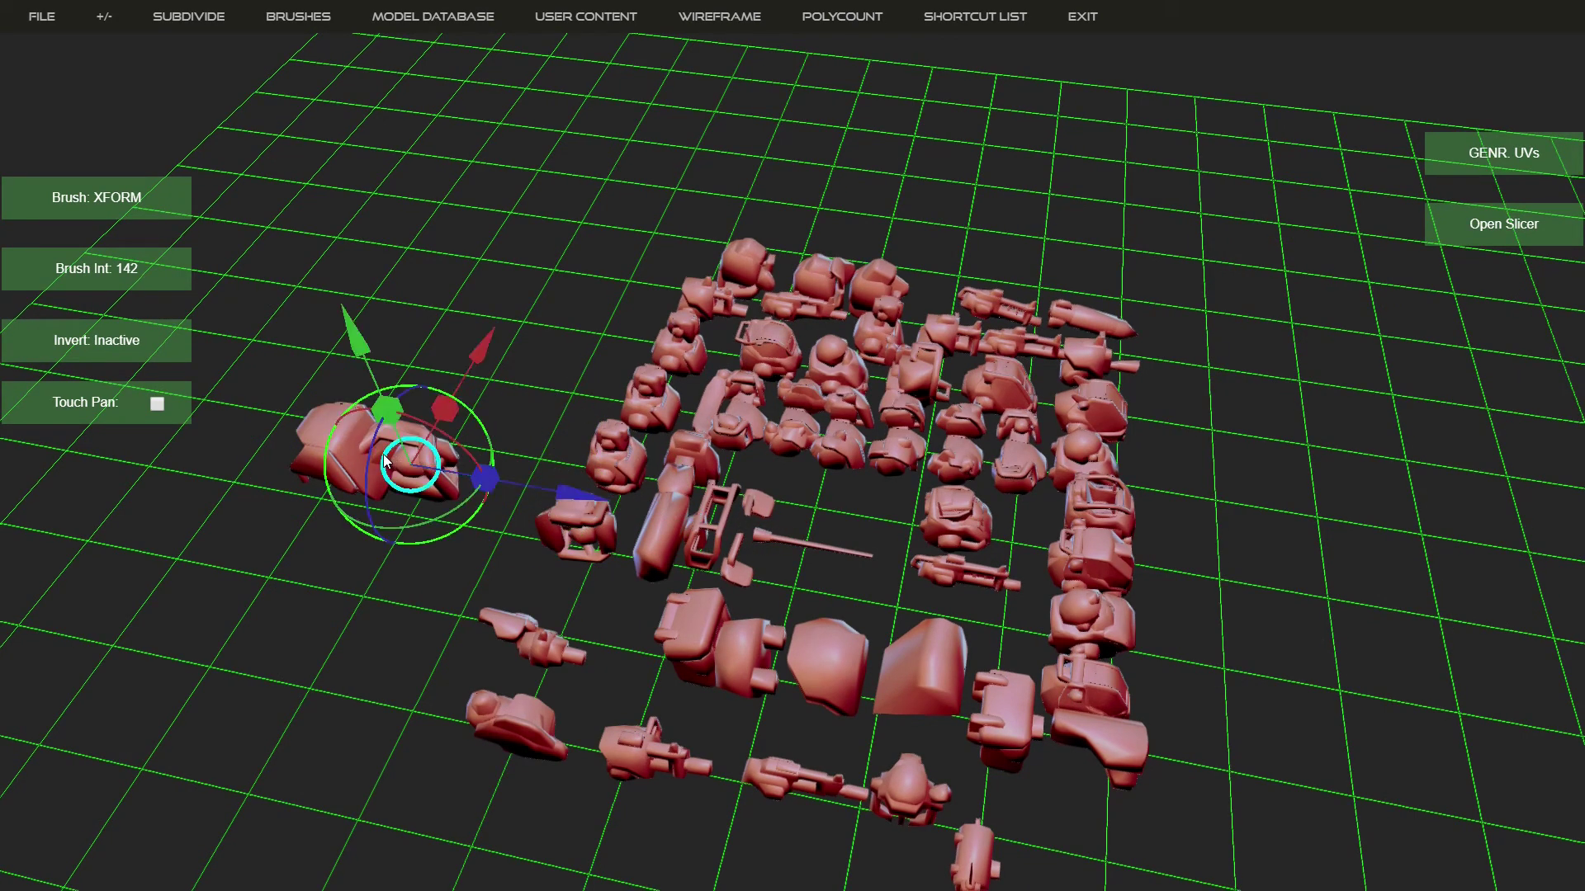
# Merge the two separated parts into one model and move it farther away from the rest of the kit
pyautogui.press('shift')
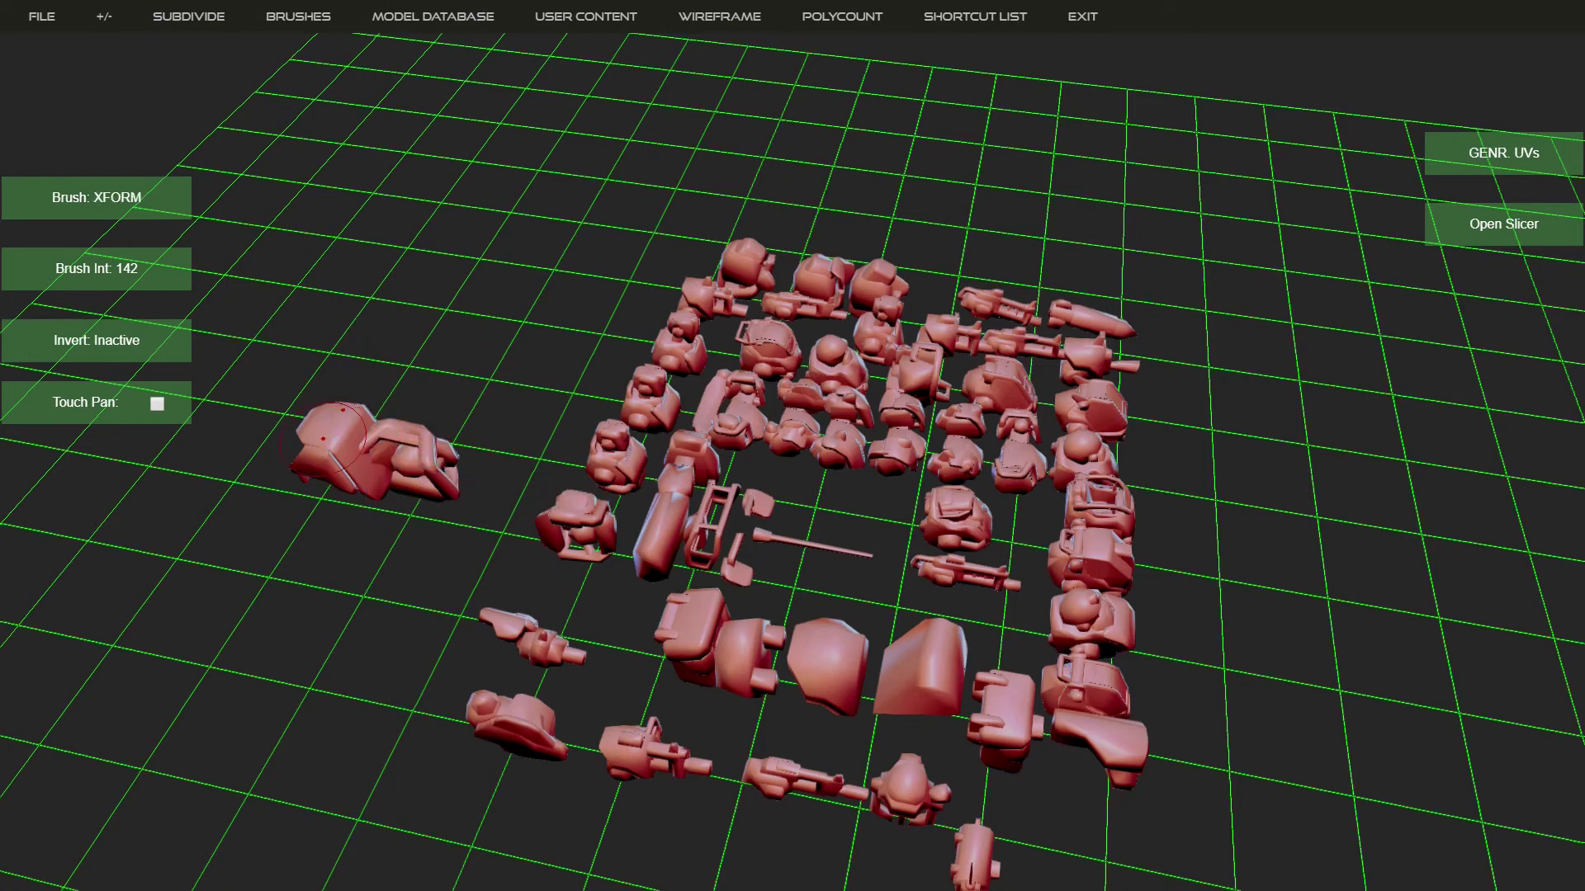
pyautogui.click(326, 437)
pyautogui.moveTo(432, 17)
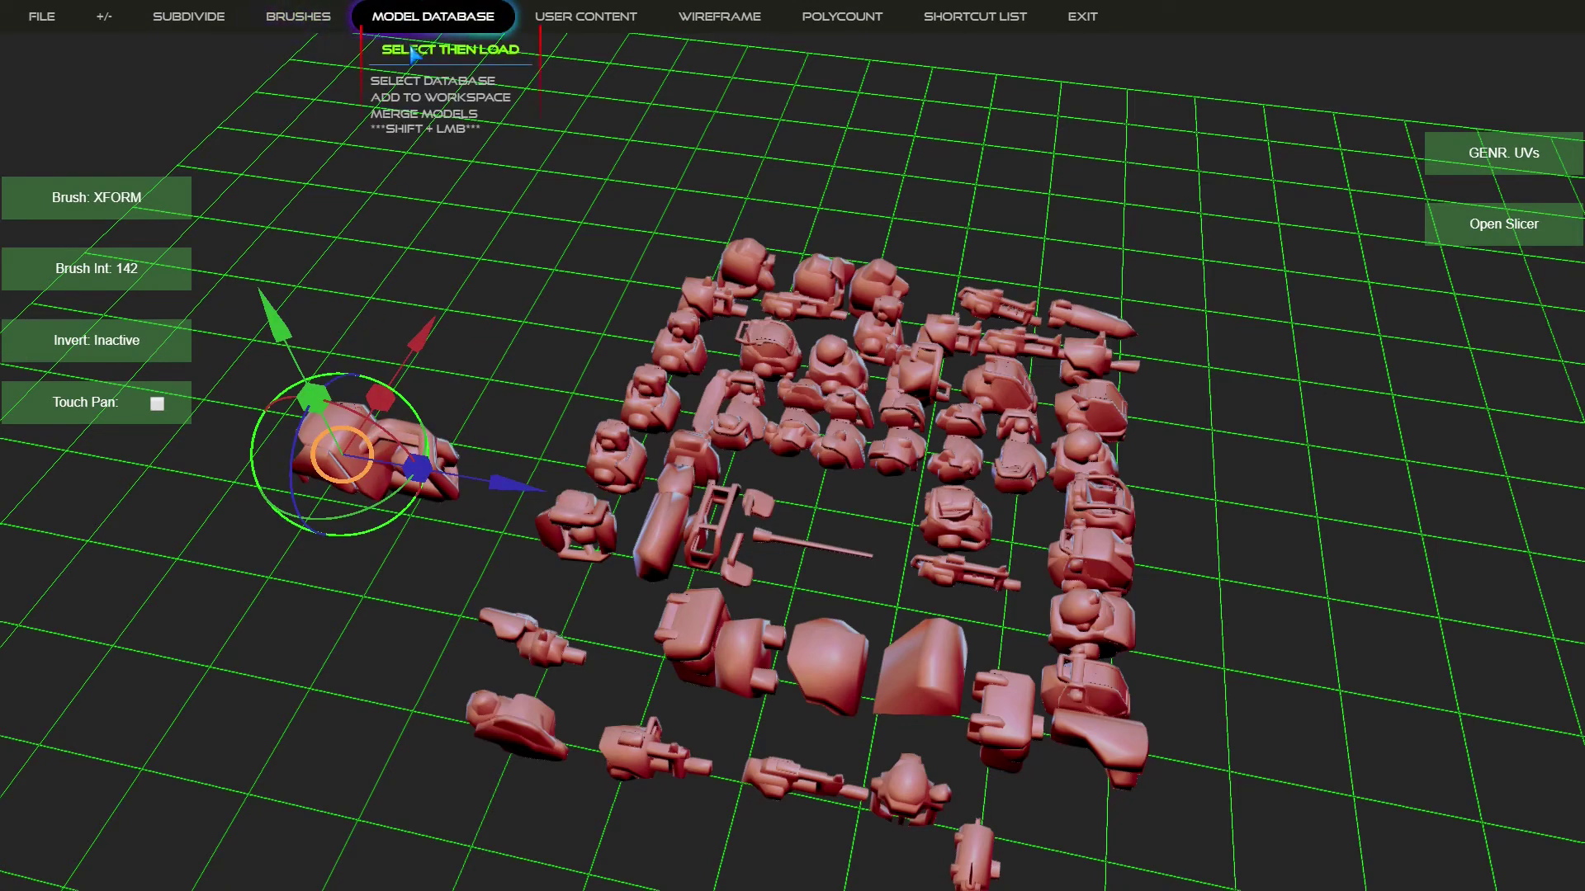
pyautogui.click(420, 119)
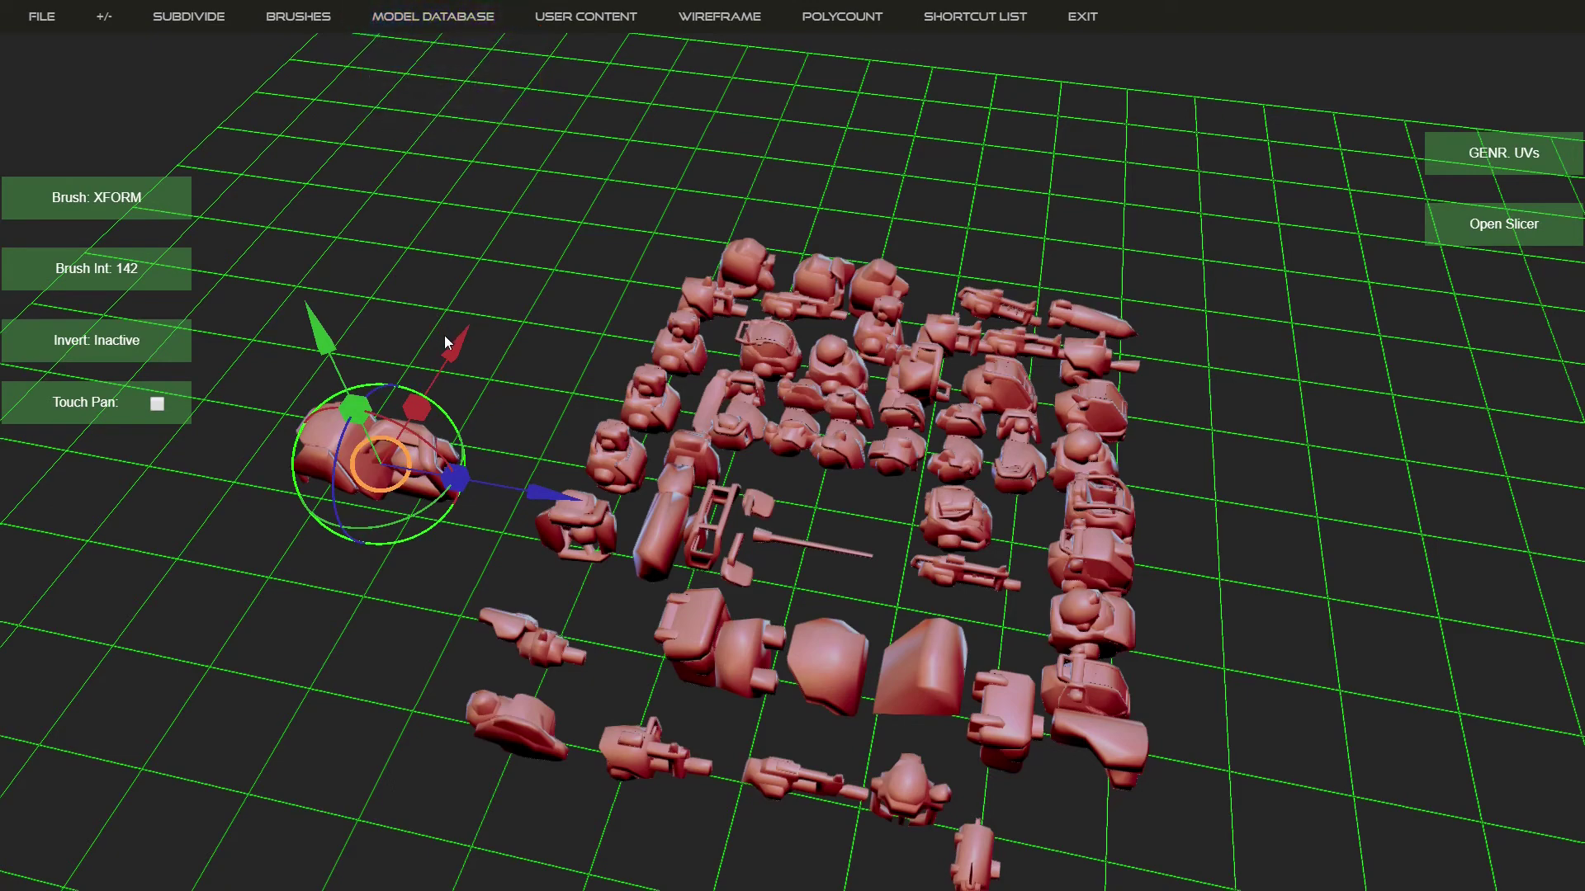
pyautogui.moveTo(444, 336); pyautogui.dragTo(500, 257)
pyautogui.click(779, 338)
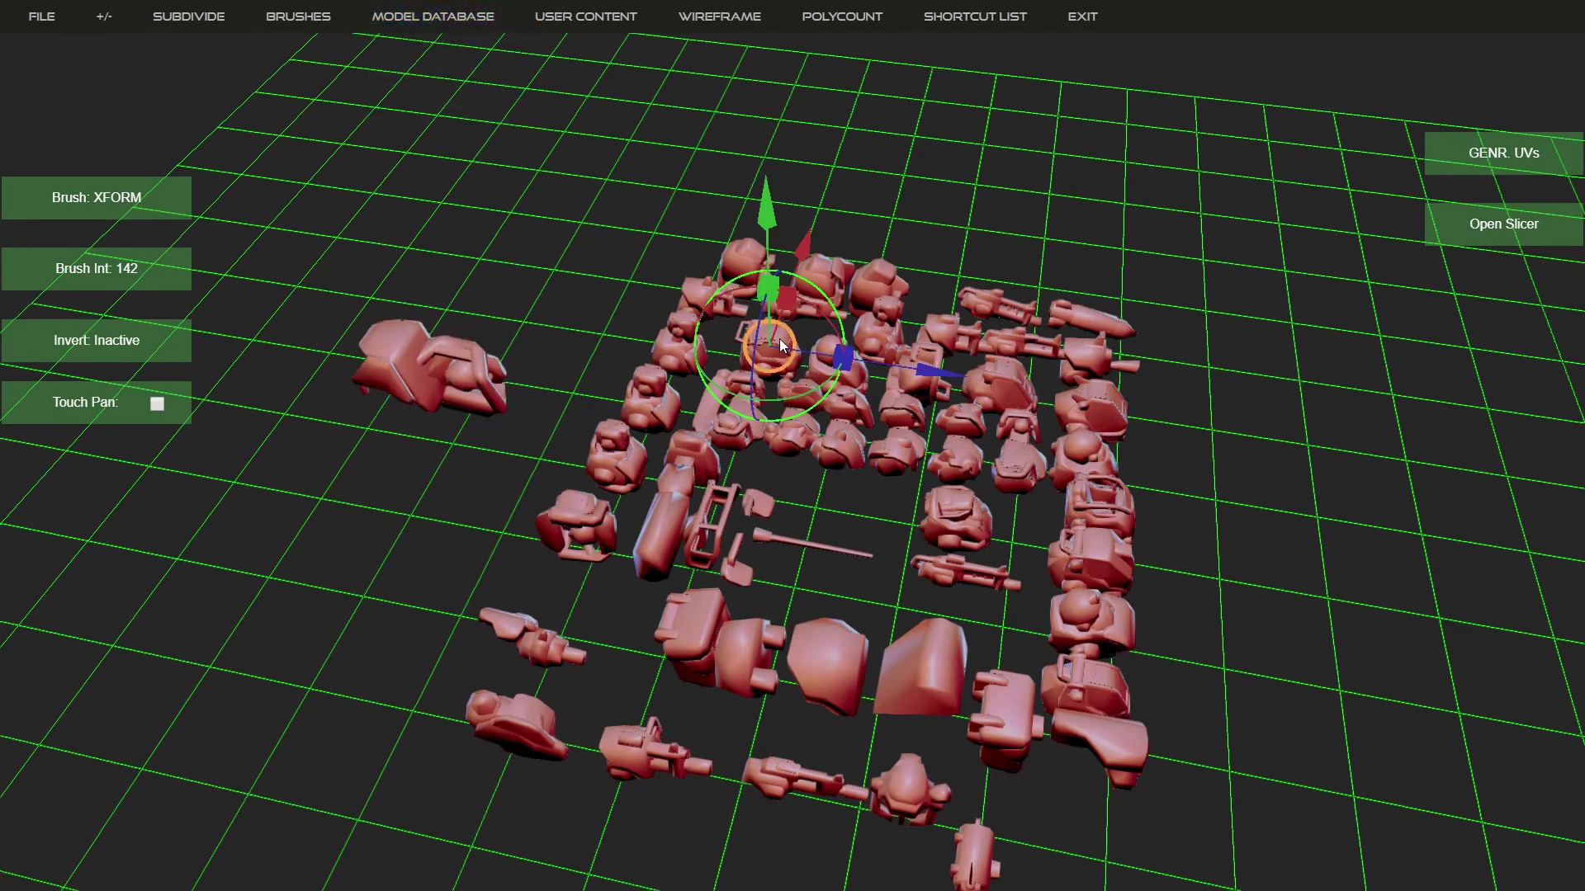
pyautogui.moveTo(951, 153); pyautogui.dragTo(671, 99, button='middle')
pyautogui.click(552, 433)
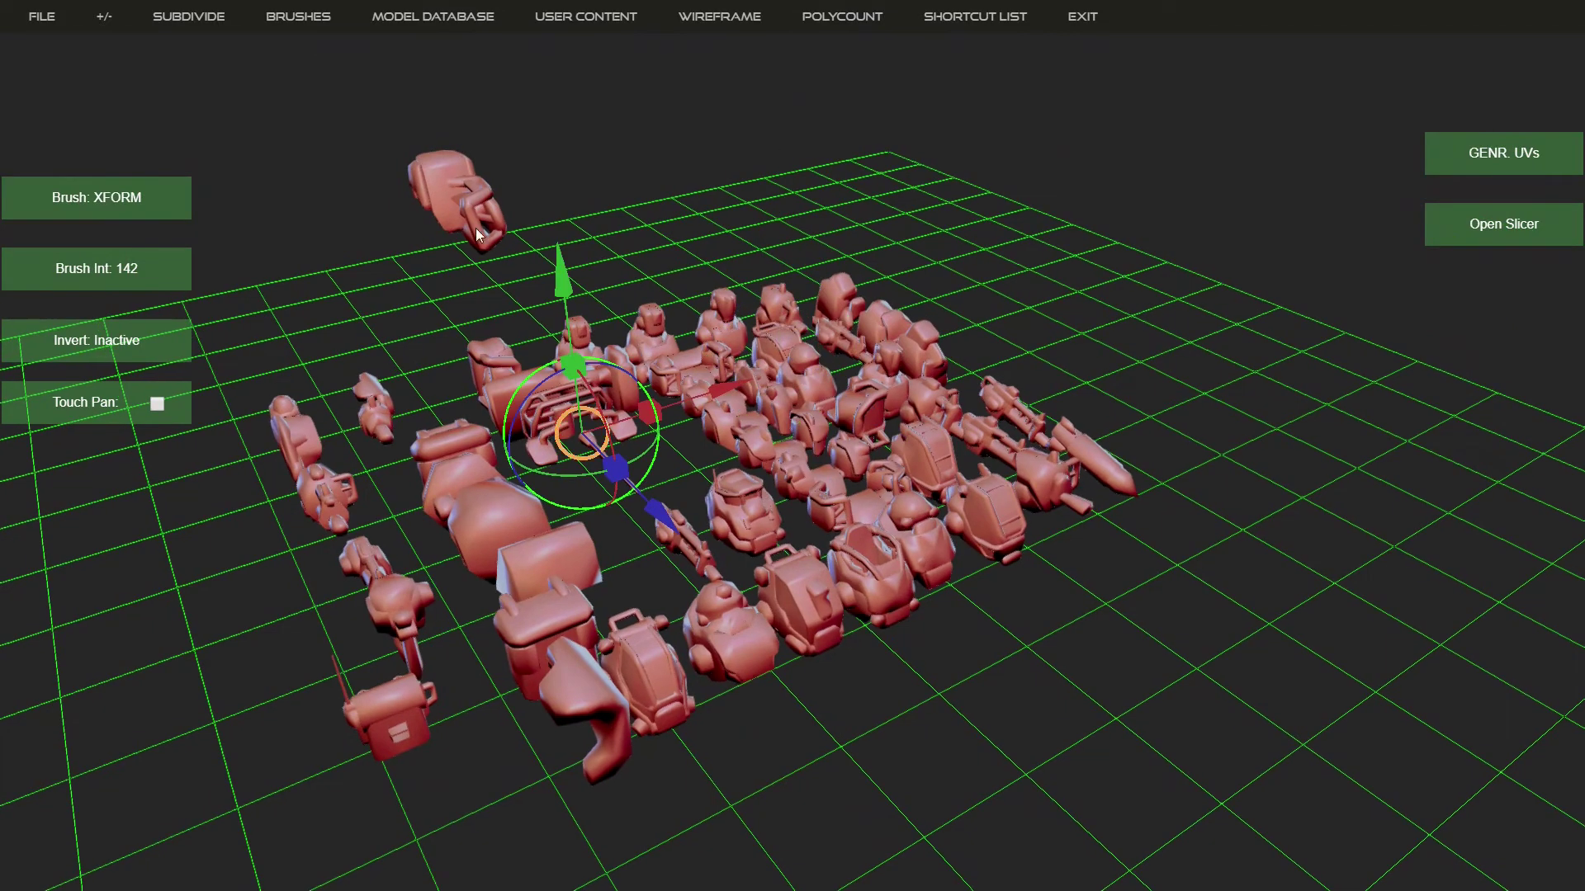
# Reopen the model database, look through the head, body and kitbash models, and close it
pyautogui.moveTo(433, 17)
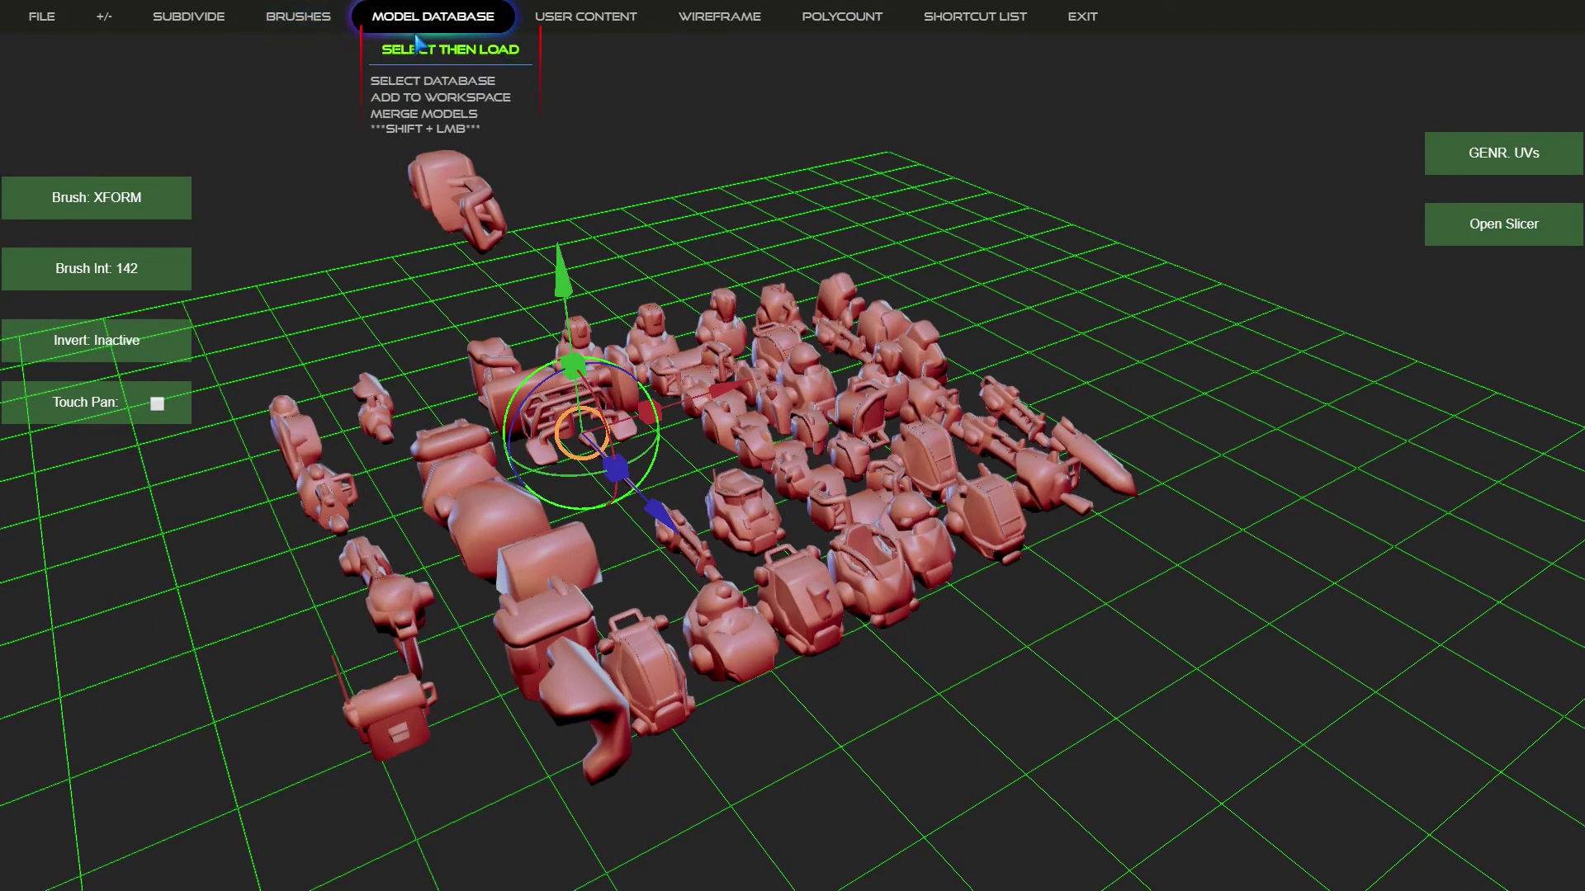
pyautogui.click(421, 81)
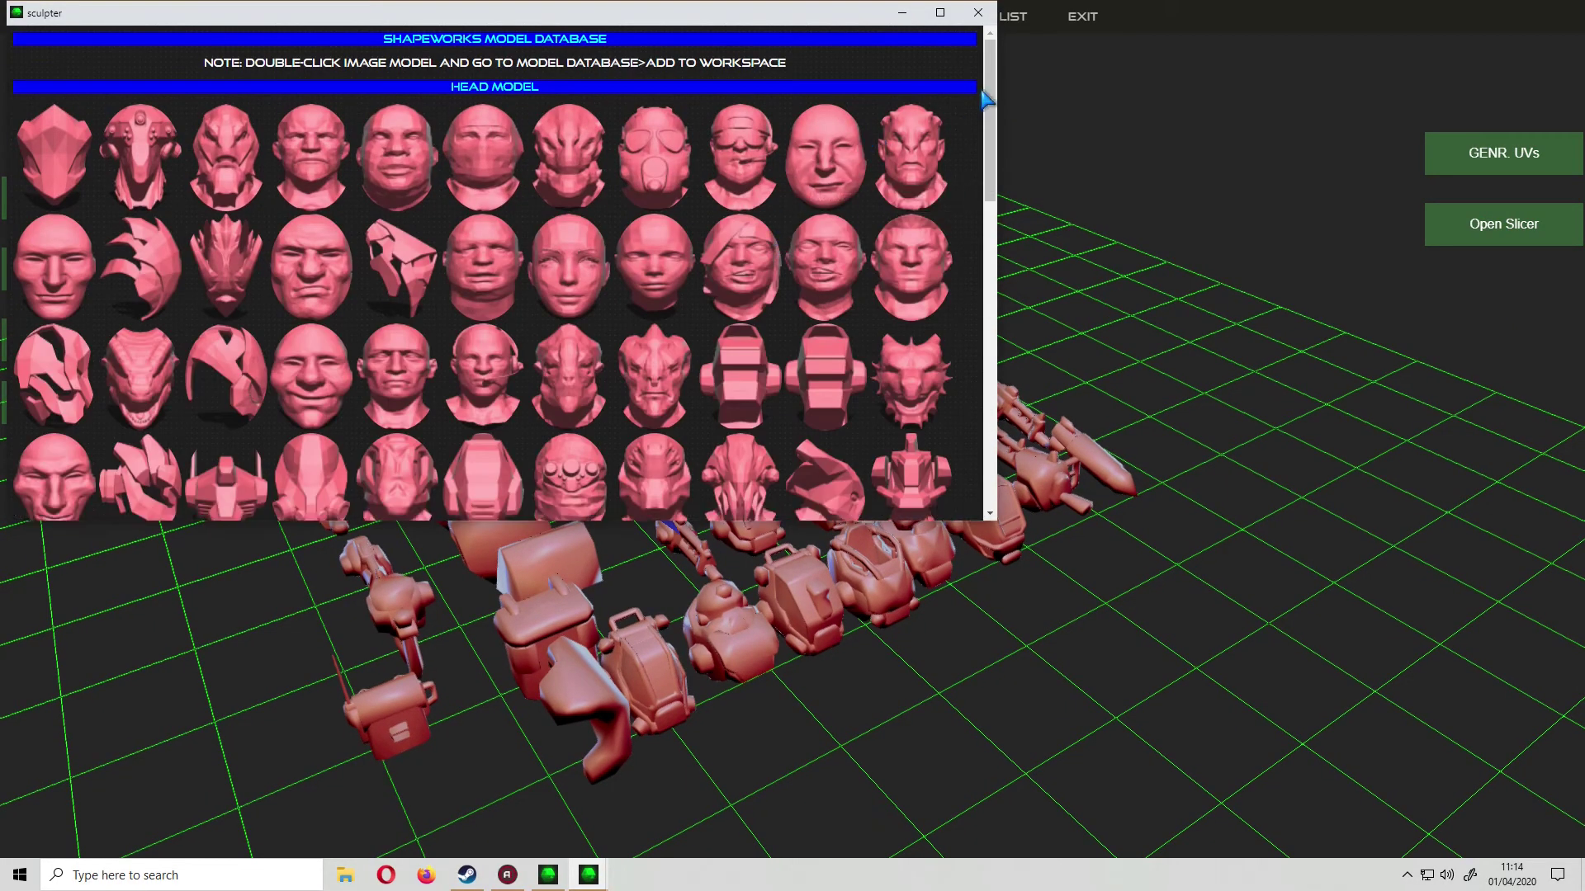
pyautogui.moveTo(986, 99); pyautogui.dragTo(999, 388)
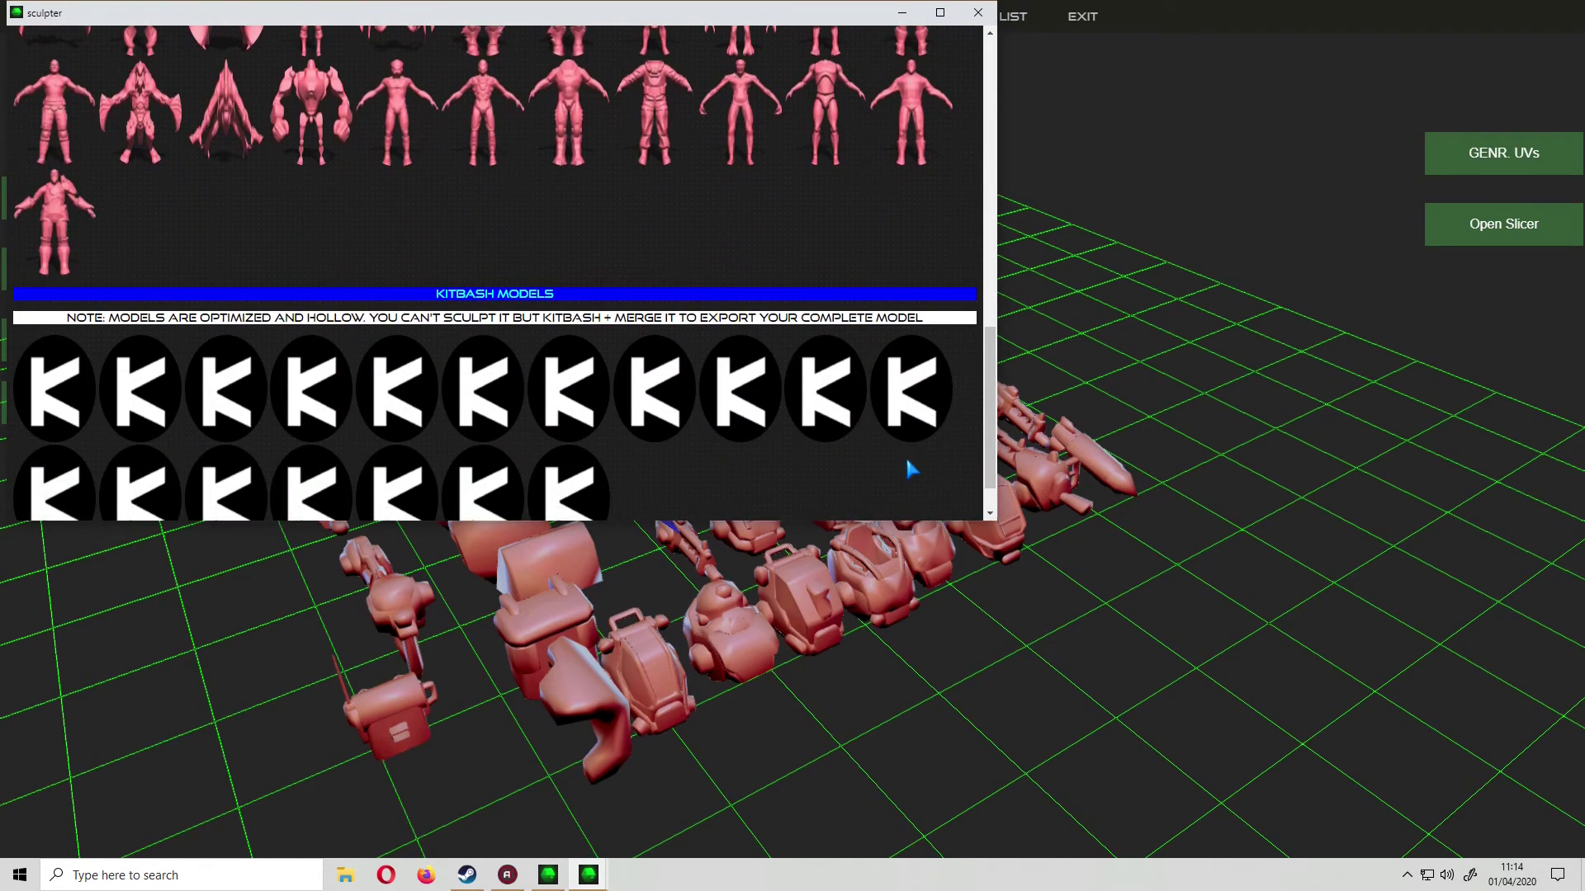
pyautogui.scroll(-1, 652, 462)
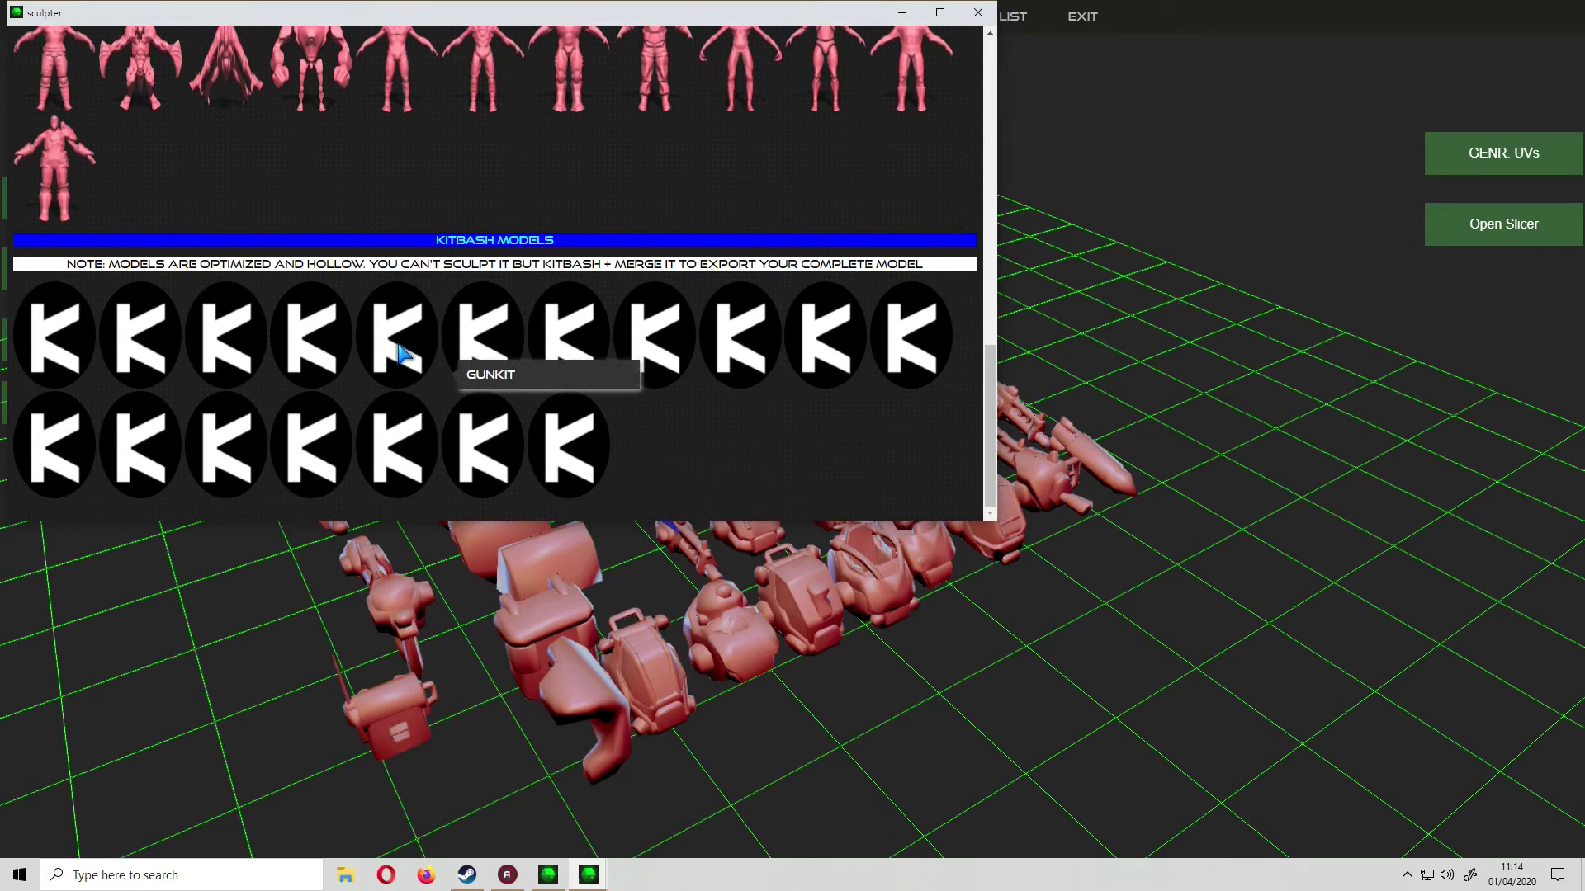
pyautogui.click(976, 14)
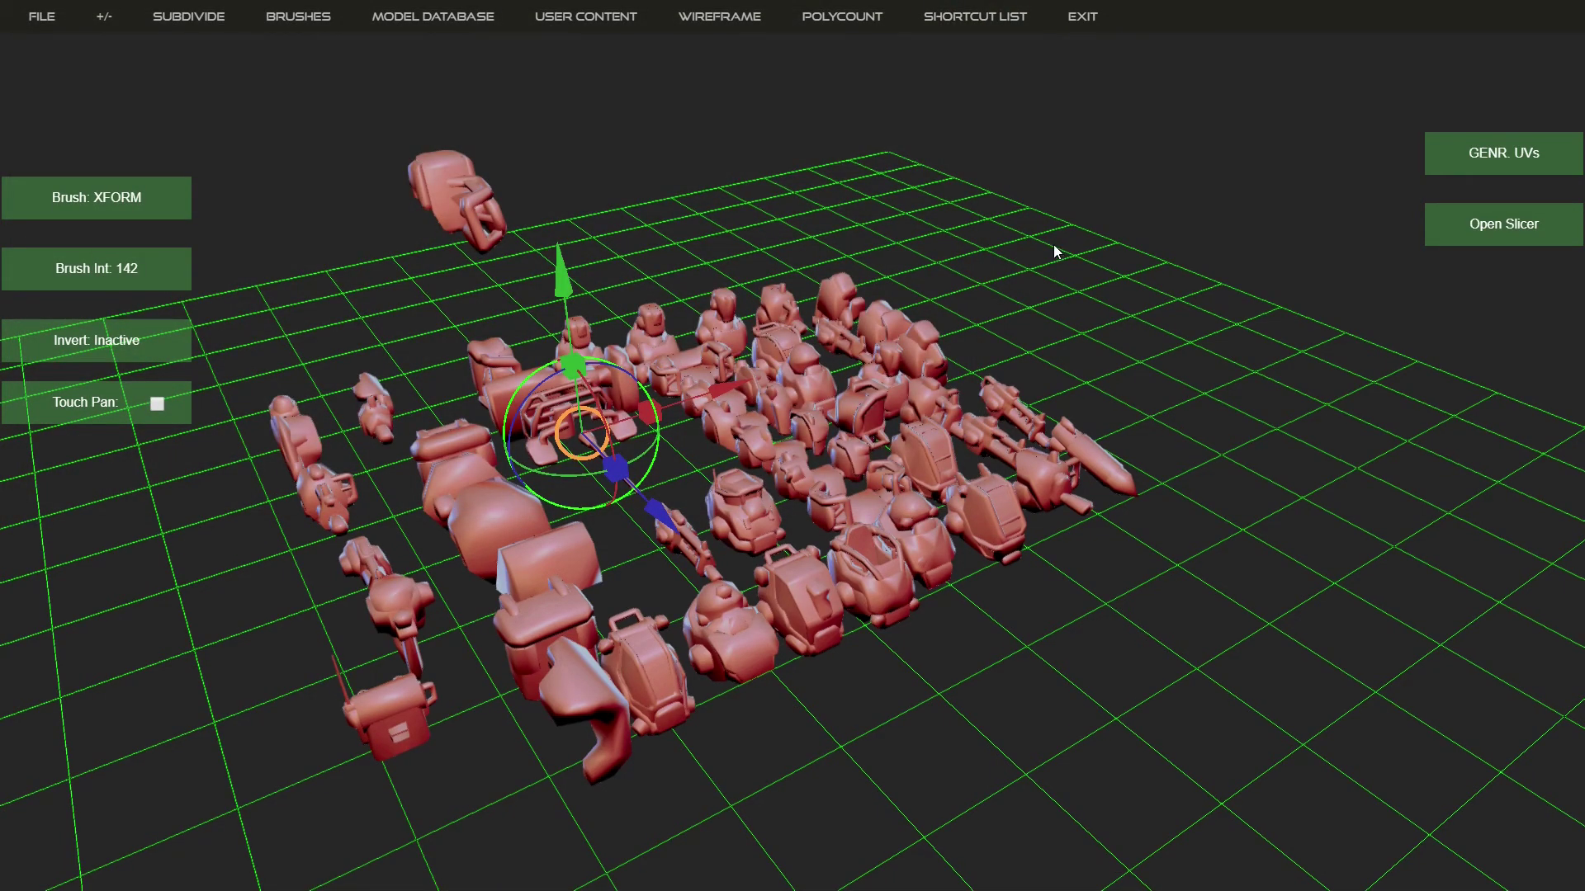
pyautogui.moveTo(1054, 245); pyautogui.dragTo(926, 235)
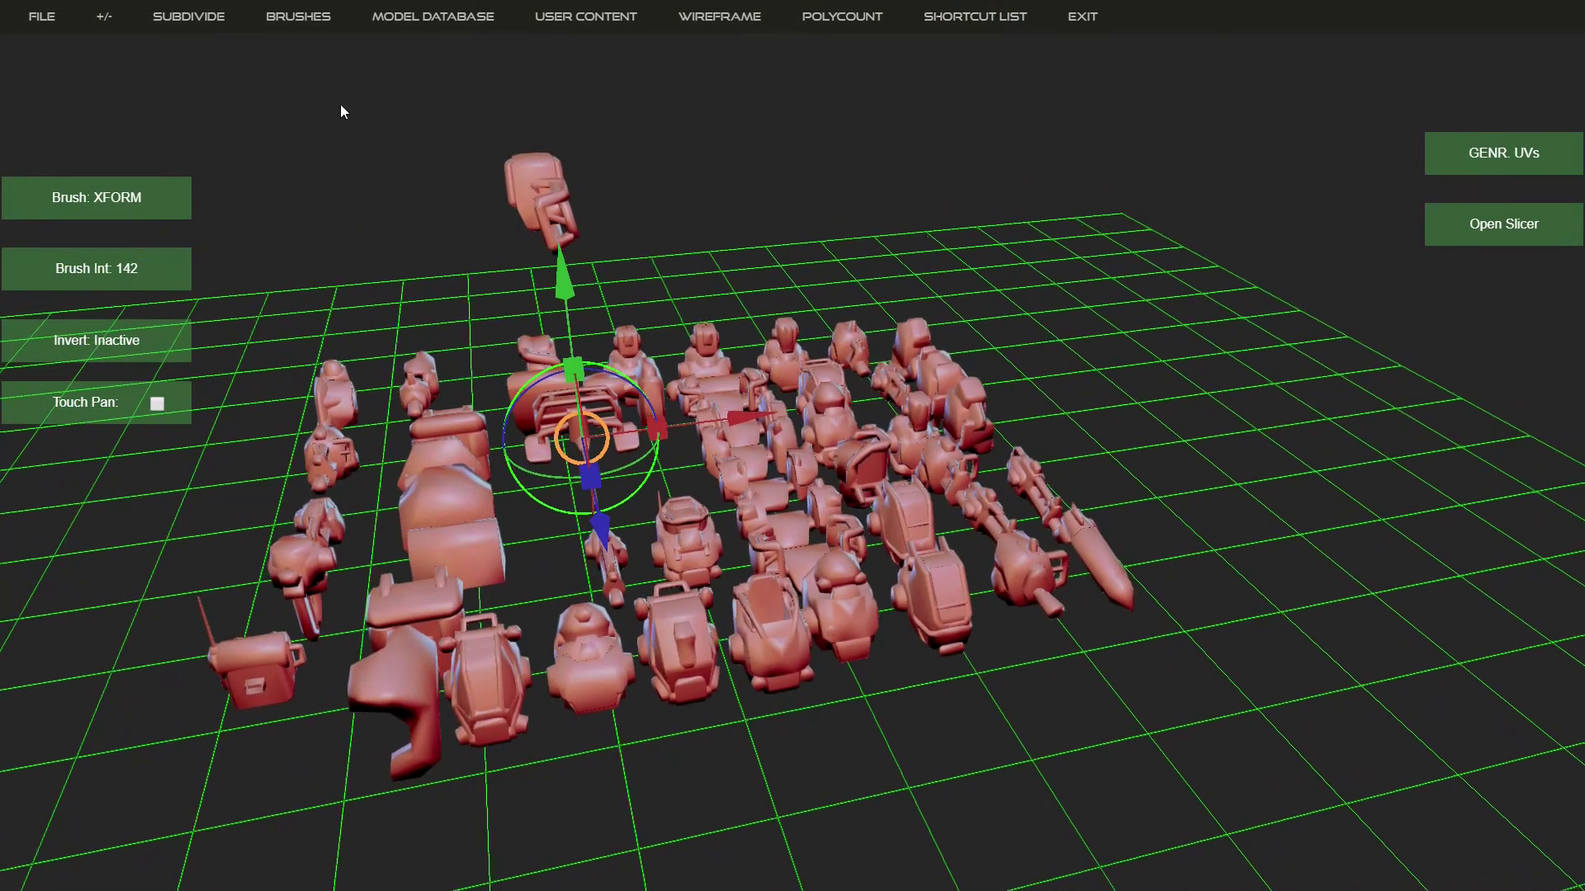
# Clear the workspace with a new scene and add a cylinder
pyautogui.click(103, 42)
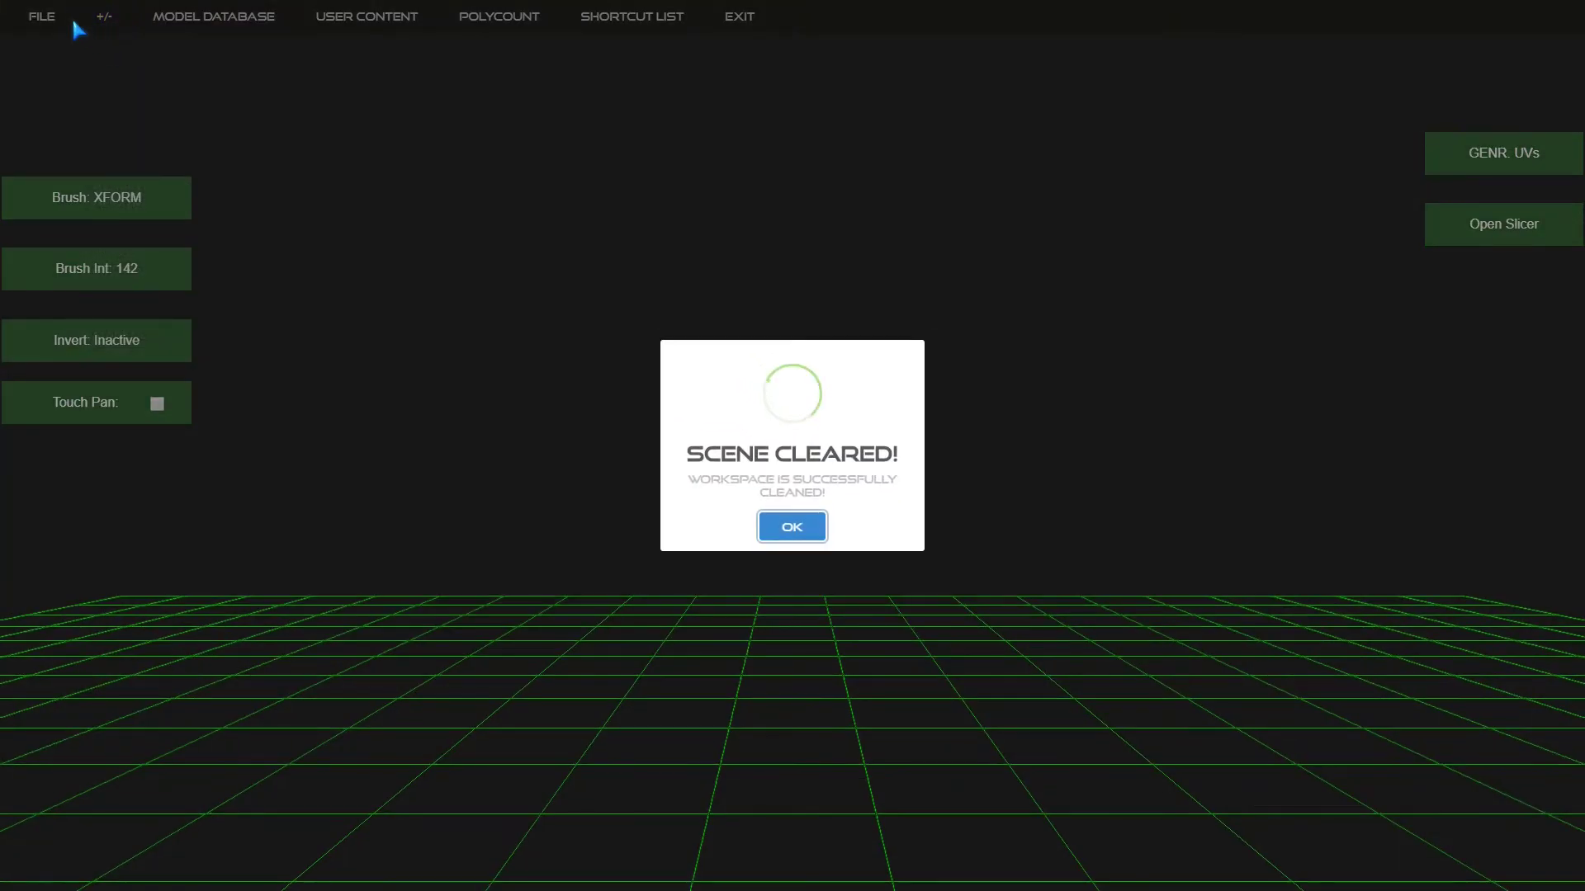
pyautogui.click(809, 527)
pyautogui.moveTo(27, 25)
pyautogui.moveTo(104, 17)
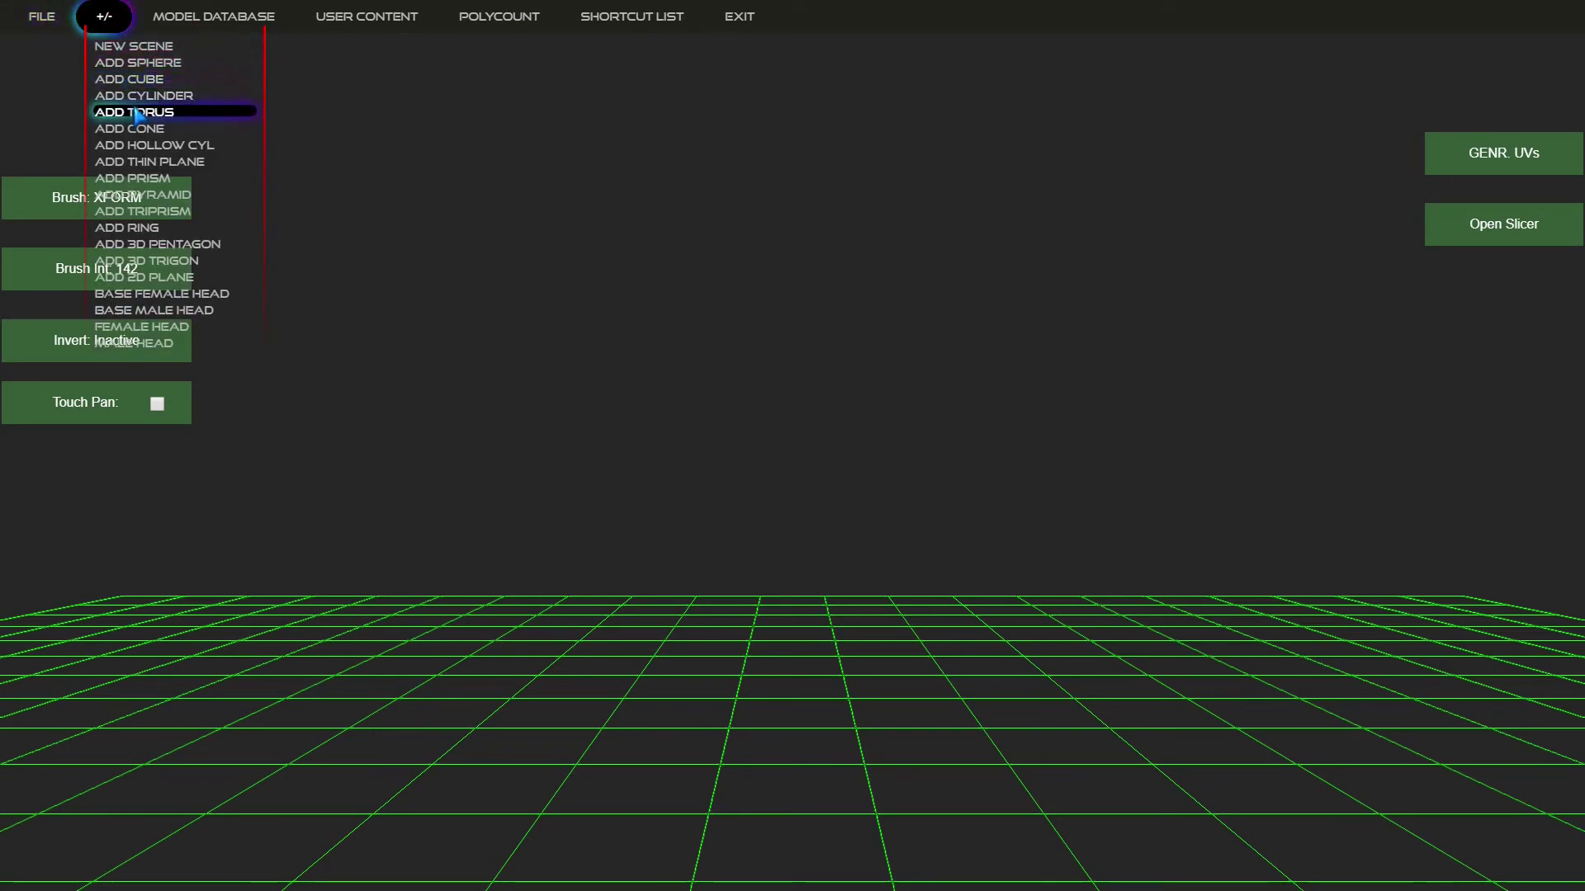
pyautogui.click(186, 96)
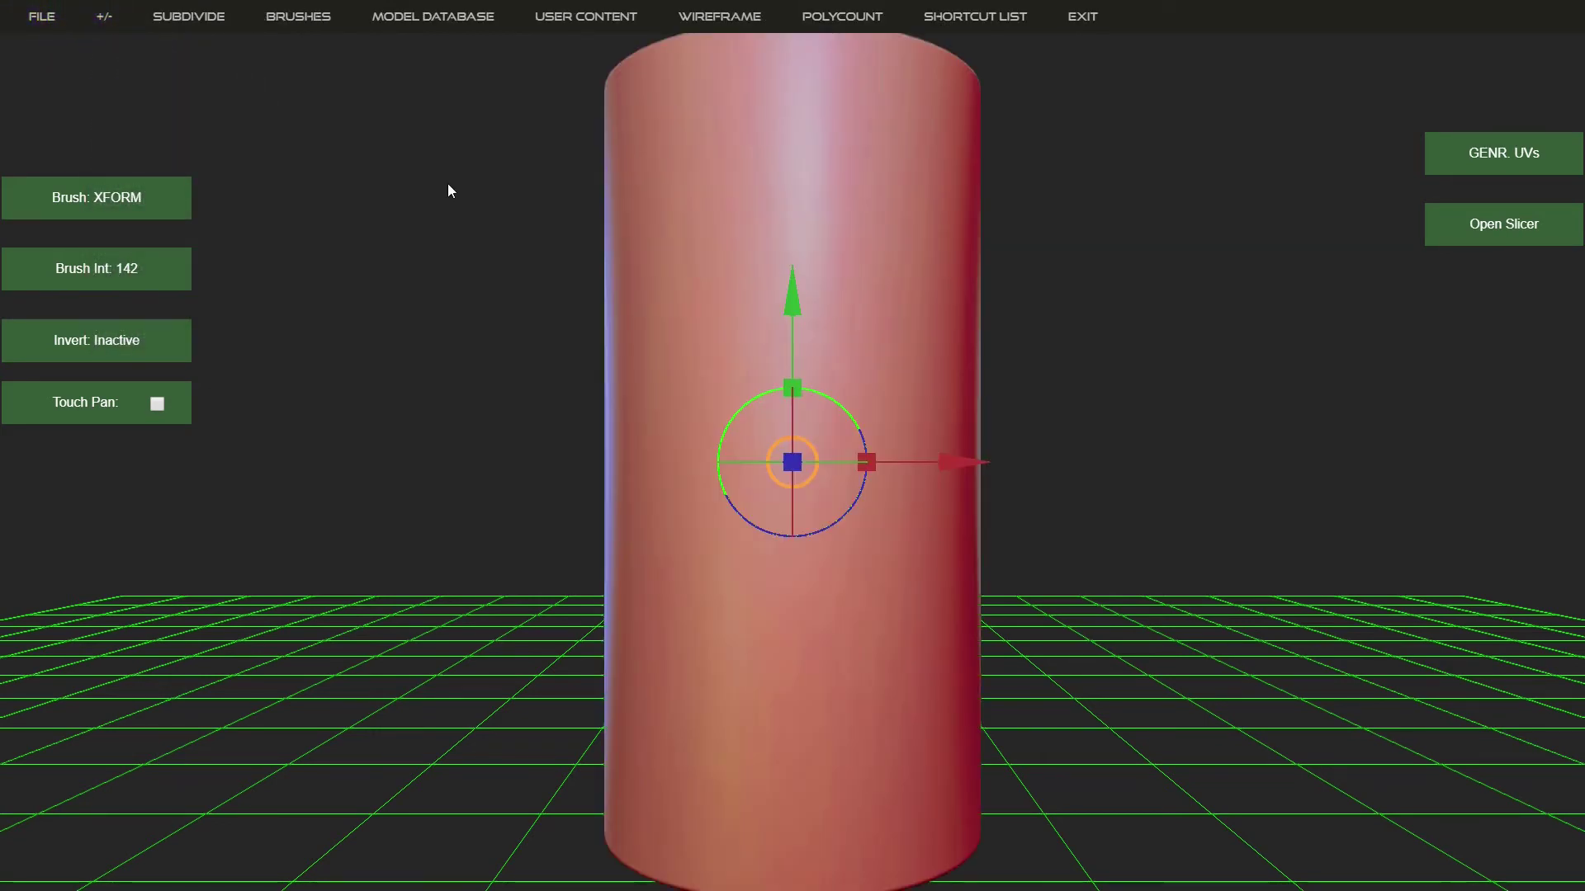
# Select the Simple brush and sculpt mirrored strokes on the upper front of the cylinder
pyautogui.press('1')
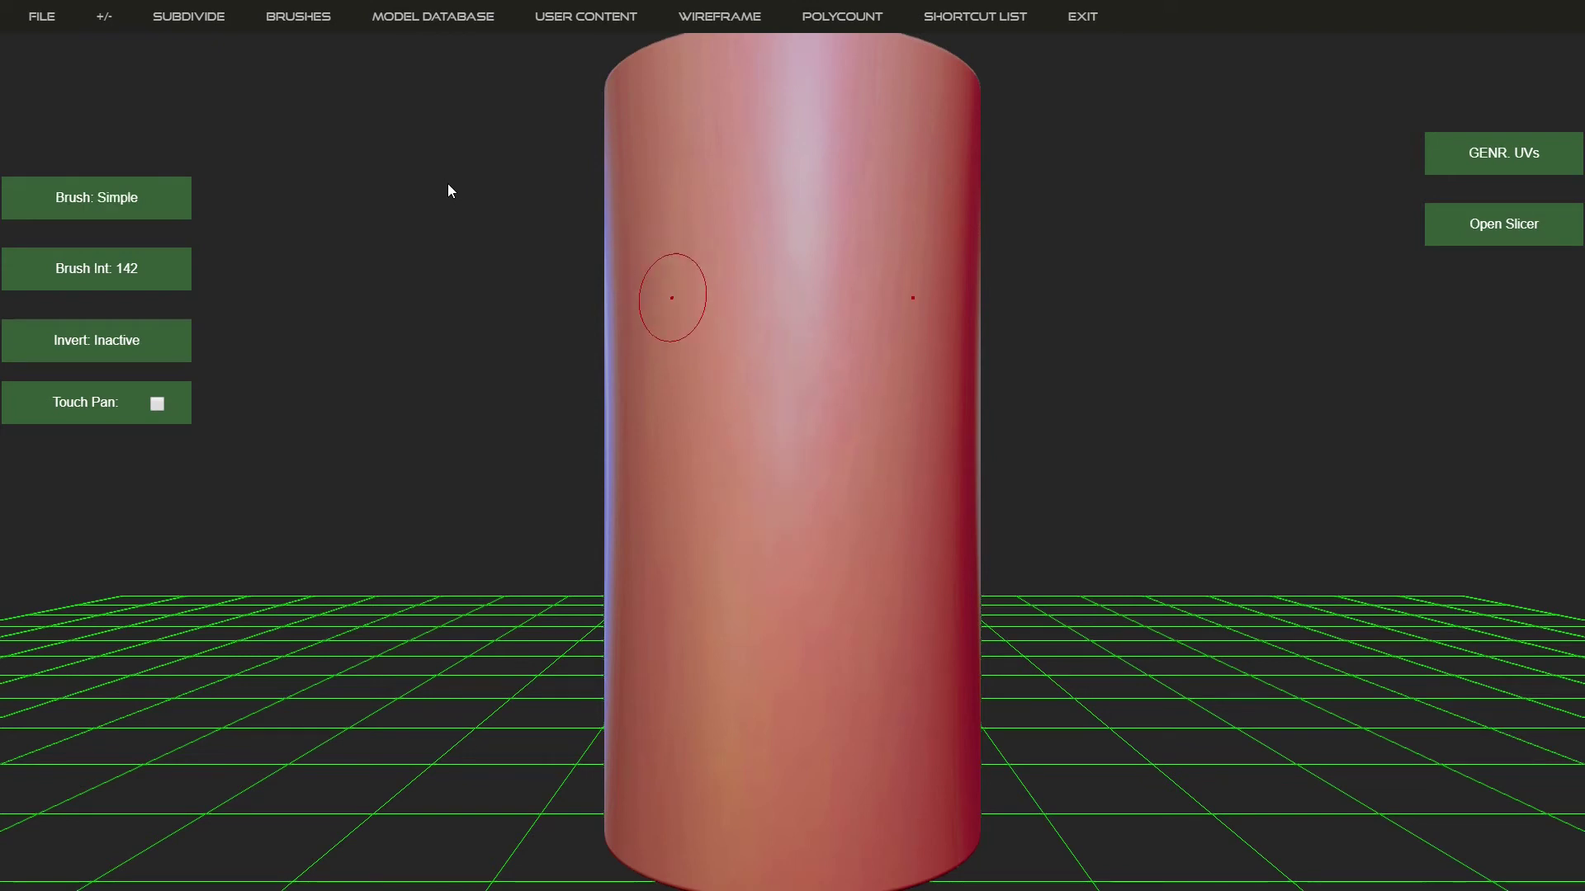
pyautogui.moveTo(724, 338); pyautogui.dragTo(723, 344)
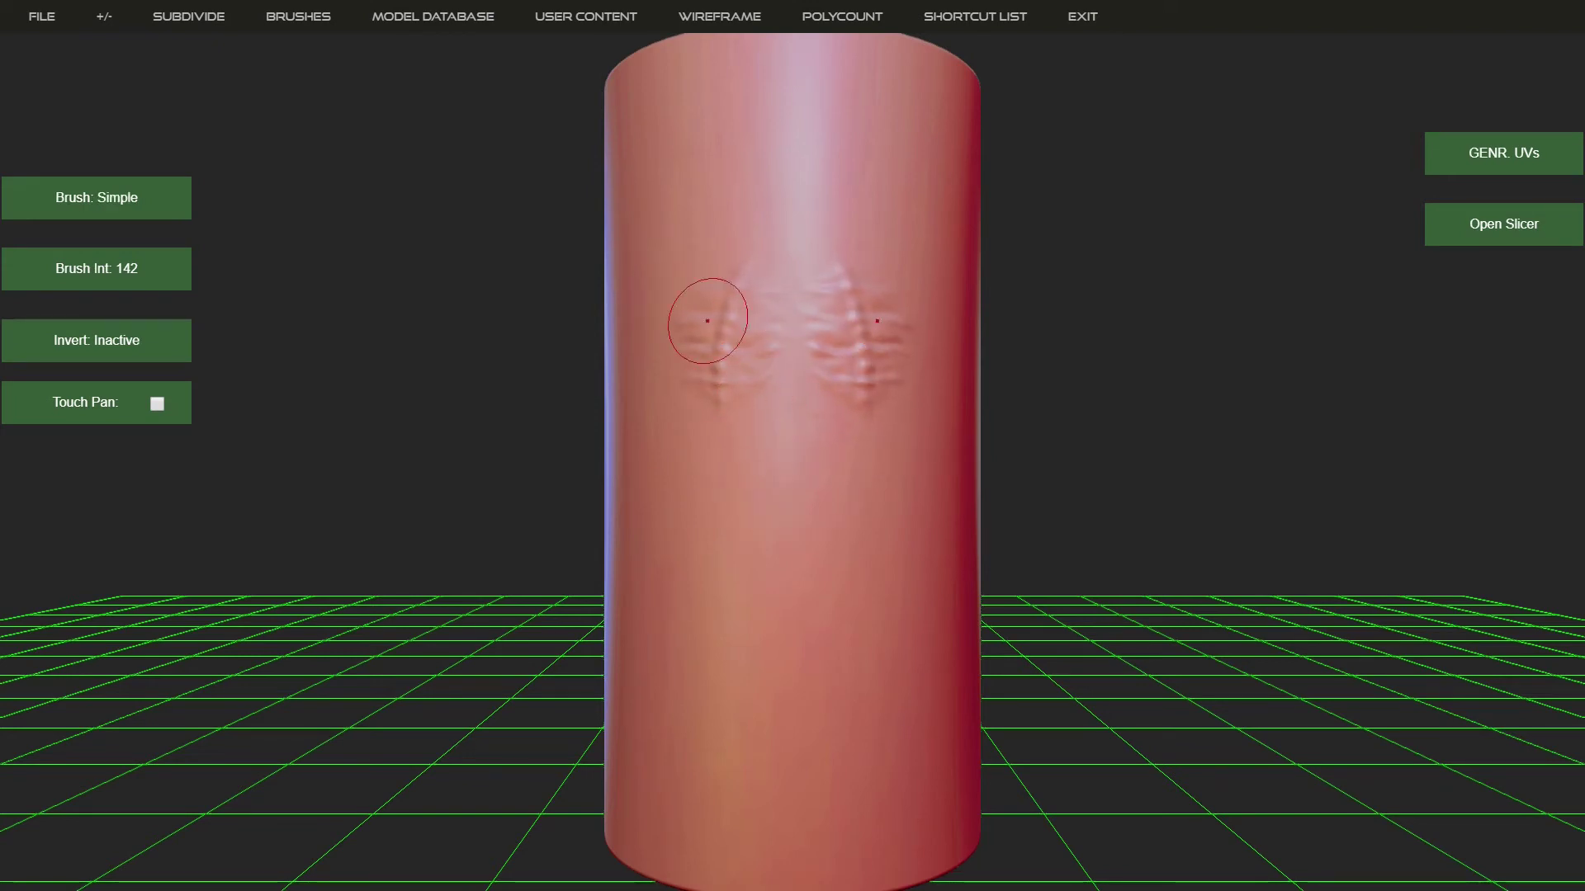
pyautogui.click(298, 16)
pyautogui.click(437, 21)
pyautogui.click(298, 16)
pyautogui.moveTo(801, 404)
pyautogui.mouseDown()
pyautogui.moveTo(801, 453)
pyautogui.moveTo(858, 425)
pyautogui.moveTo(840, 334)
pyautogui.mouseUp()
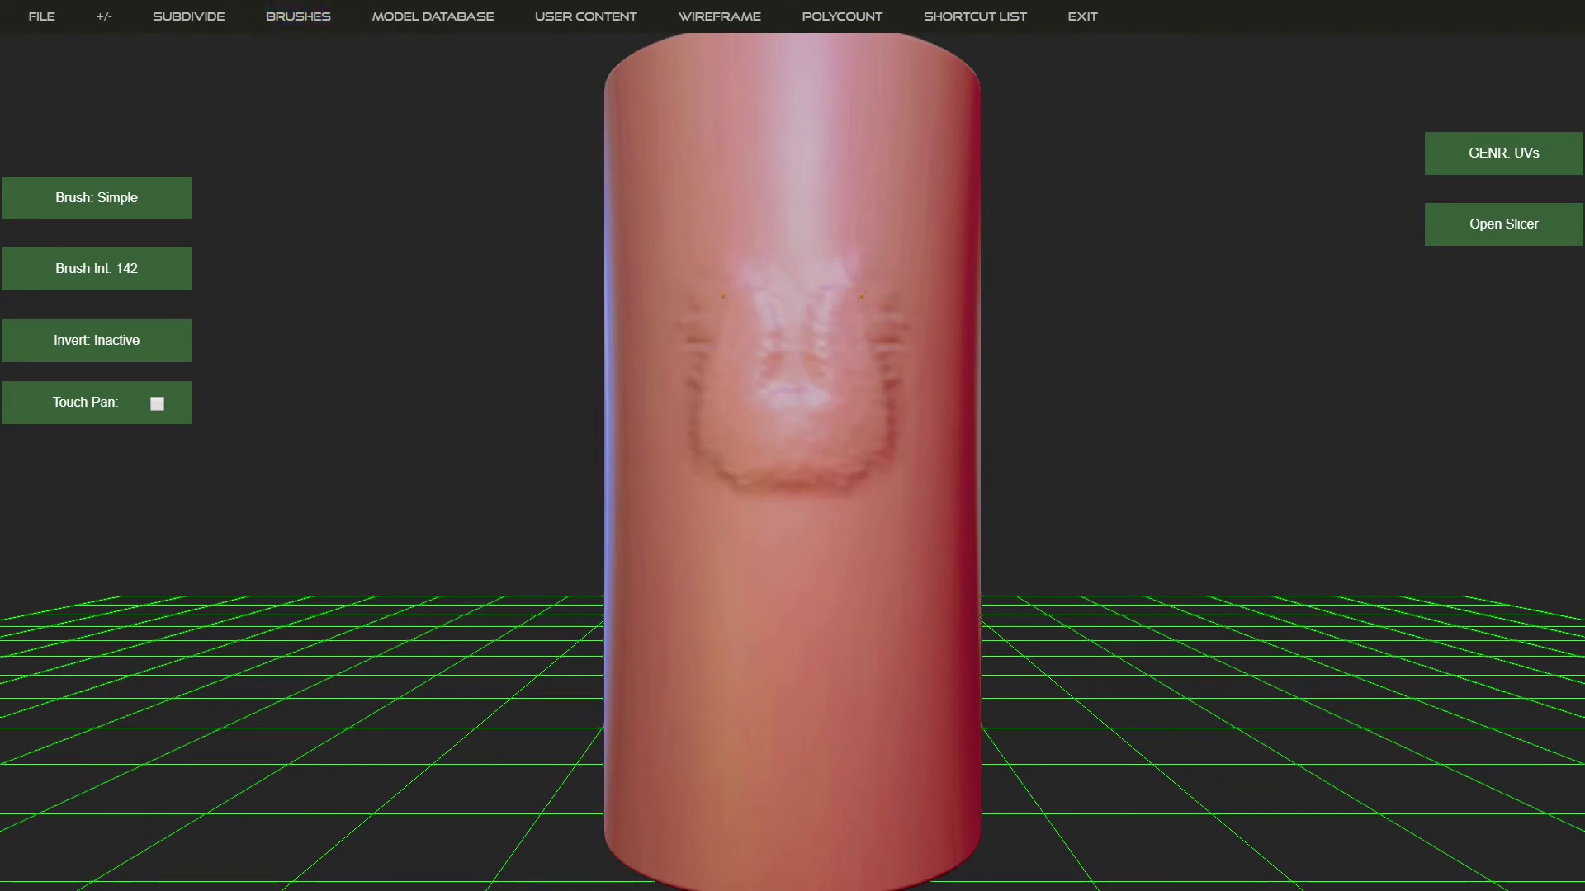
# Sculpt mirrored curved ridges on the cylinder's upper front and a raised horizontal band across its middle
pyautogui.moveTo(729, 305)
pyautogui.mouseDown()
pyautogui.moveTo(720, 462)
pyautogui.moveTo(745, 468)
pyautogui.mouseUp()
pyautogui.moveTo(503, 390); pyautogui.dragTo(761, 452)
pyautogui.moveTo(764, 453)
pyautogui.mouseDown()
pyautogui.moveTo(790, 476)
pyautogui.moveTo(671, 480)
pyautogui.moveTo(813, 490)
pyautogui.moveTo(828, 354)
pyautogui.moveTo(720, 222)
pyautogui.moveTo(813, 301)
pyautogui.moveTo(813, 463)
pyautogui.moveTo(799, 492)
pyautogui.moveTo(690, 482)
pyautogui.moveTo(887, 505)
pyautogui.moveTo(978, 469)
pyautogui.mouseUp()
pyautogui.moveTo(534, 440); pyautogui.dragTo(526, 356)
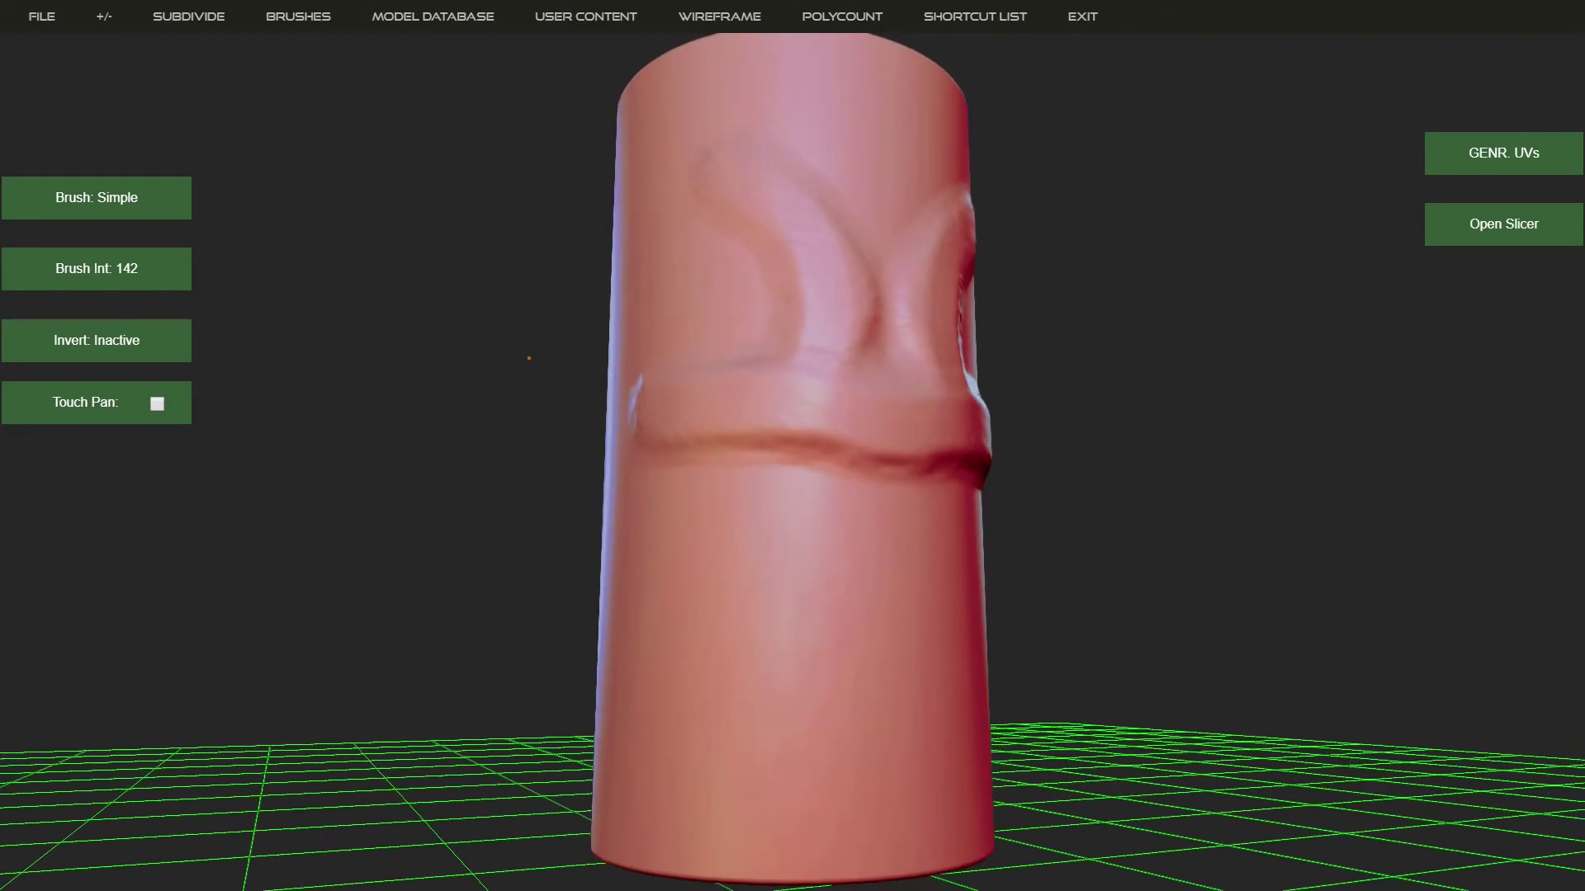
# Build up the horizontal band and sculpt a tapering, V-shaped form below it toward the cylinder's base
pyautogui.moveTo(802, 432)
pyautogui.mouseDown()
pyautogui.moveTo(888, 625)
pyautogui.moveTo(794, 434)
pyautogui.moveTo(718, 453)
pyautogui.moveTo(838, 636)
pyautogui.moveTo(875, 625)
pyautogui.moveTo(794, 502)
pyautogui.moveTo(780, 439)
pyautogui.moveTo(914, 697)
pyautogui.moveTo(850, 774)
pyautogui.moveTo(871, 676)
pyautogui.moveTo(695, 412)
pyautogui.mouseUp()
pyautogui.moveTo(510, 387); pyautogui.dragTo(514, 446)
pyautogui.moveTo(619, 440)
pyautogui.mouseDown()
pyautogui.moveTo(949, 467)
pyautogui.moveTo(995, 441)
pyautogui.mouseUp()
pyautogui.moveTo(583, 370); pyautogui.dragTo(611, 311)
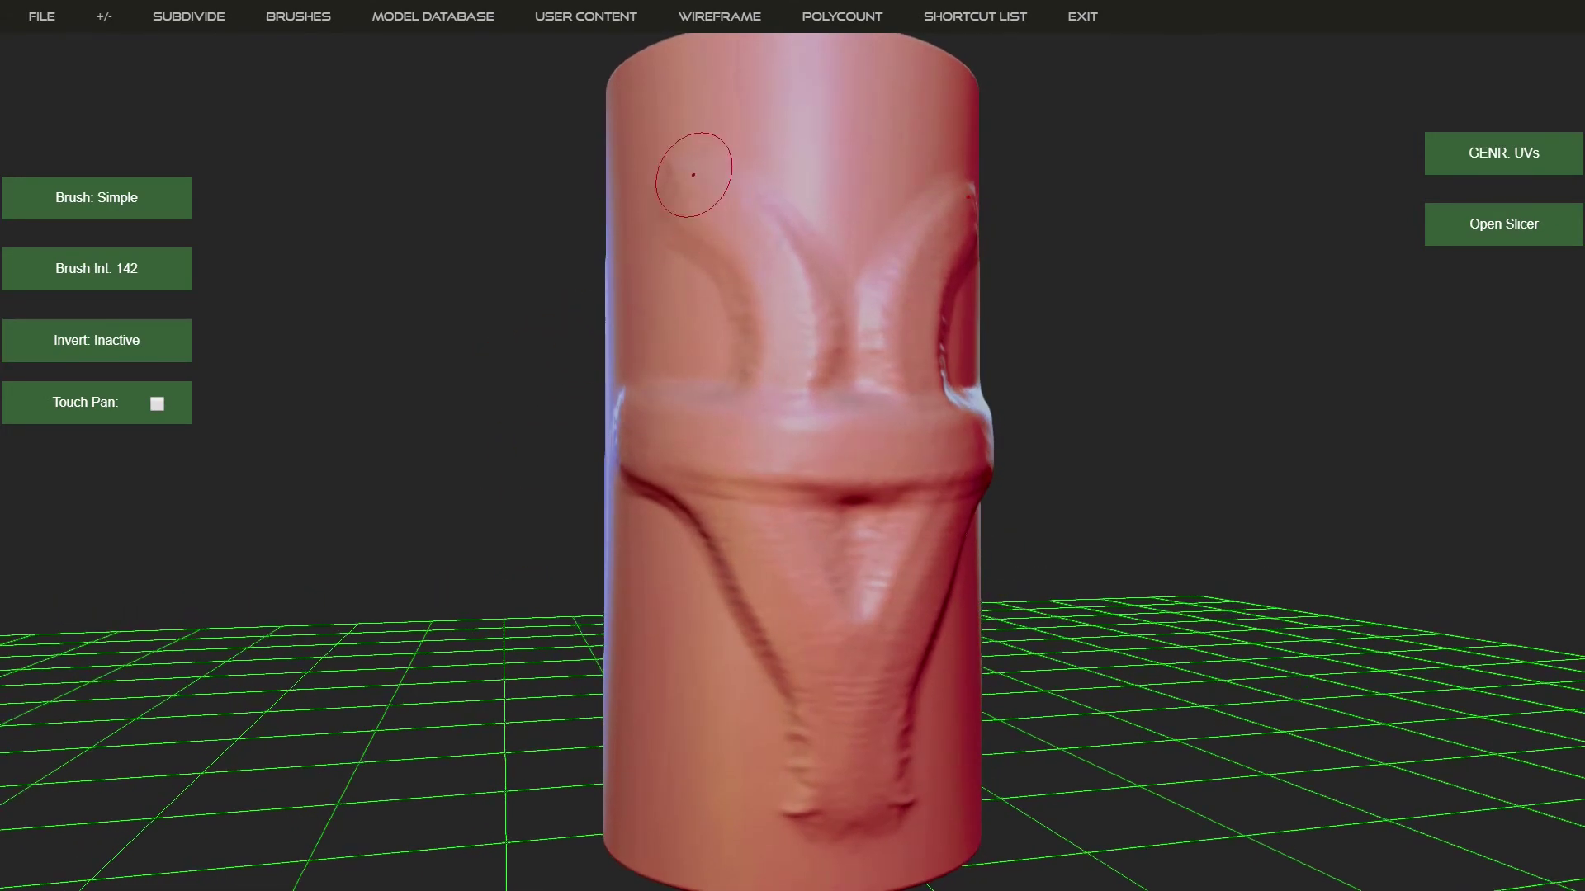
# Extend the mirrored curved ridges up to the cylinder's top and sculpt a thick ridge along the rim
pyautogui.moveTo(746, 245)
pyautogui.mouseDown()
pyautogui.moveTo(832, 447)
pyautogui.moveTo(987, 447)
pyautogui.moveTo(922, 318)
pyautogui.mouseUp()
pyautogui.moveTo(964, 216); pyautogui.dragTo(975, 148)
pyautogui.moveTo(700, 203); pyautogui.dragTo(746, 329)
pyautogui.moveTo(505, 443)
pyautogui.mouseDown()
pyautogui.moveTo(459, 379)
pyautogui.moveTo(550, 475)
pyautogui.moveTo(588, 563)
pyautogui.mouseUp()
pyautogui.moveTo(775, 264)
pyautogui.mouseDown()
pyautogui.moveTo(661, 255)
pyautogui.moveTo(780, 269)
pyautogui.moveTo(711, 272)
pyautogui.moveTo(590, 217)
pyautogui.moveTo(746, 262)
pyautogui.moveTo(660, 250)
pyautogui.moveTo(780, 254)
pyautogui.moveTo(714, 260)
pyautogui.mouseUp()
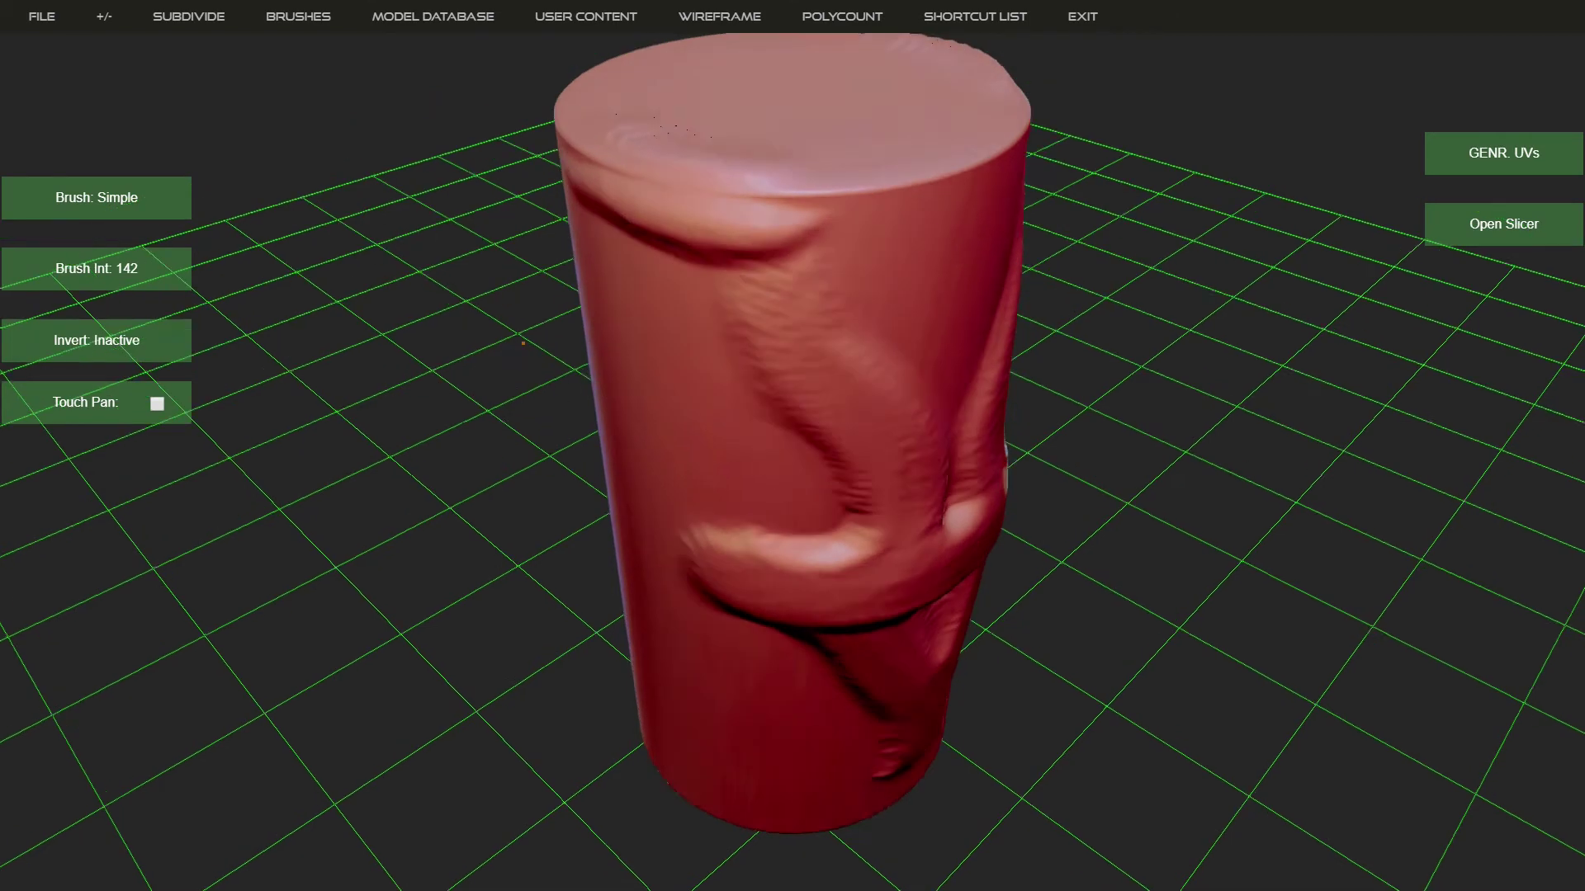
pyautogui.moveTo(526, 333); pyautogui.dragTo(527, 233)
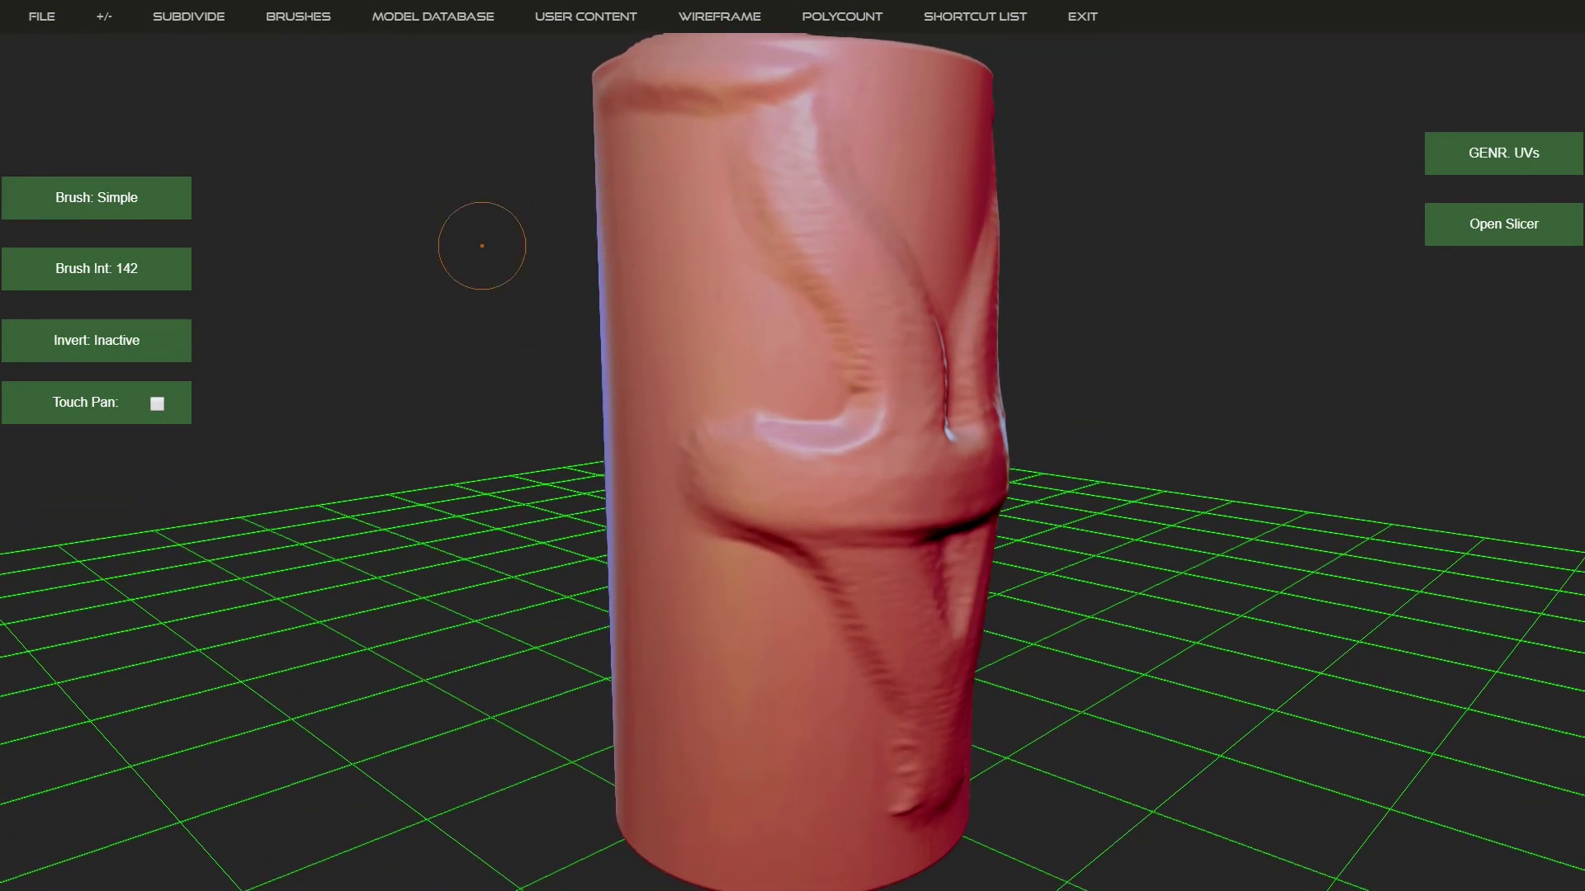
# Carve a sharp mirrored crease with the Stroke brush along the outer edge of the curved ridge and the band's upper edge
pyautogui.press('2')
pyautogui.press('3')
pyautogui.press('b')
pyautogui.press('b')
pyautogui.press('b')
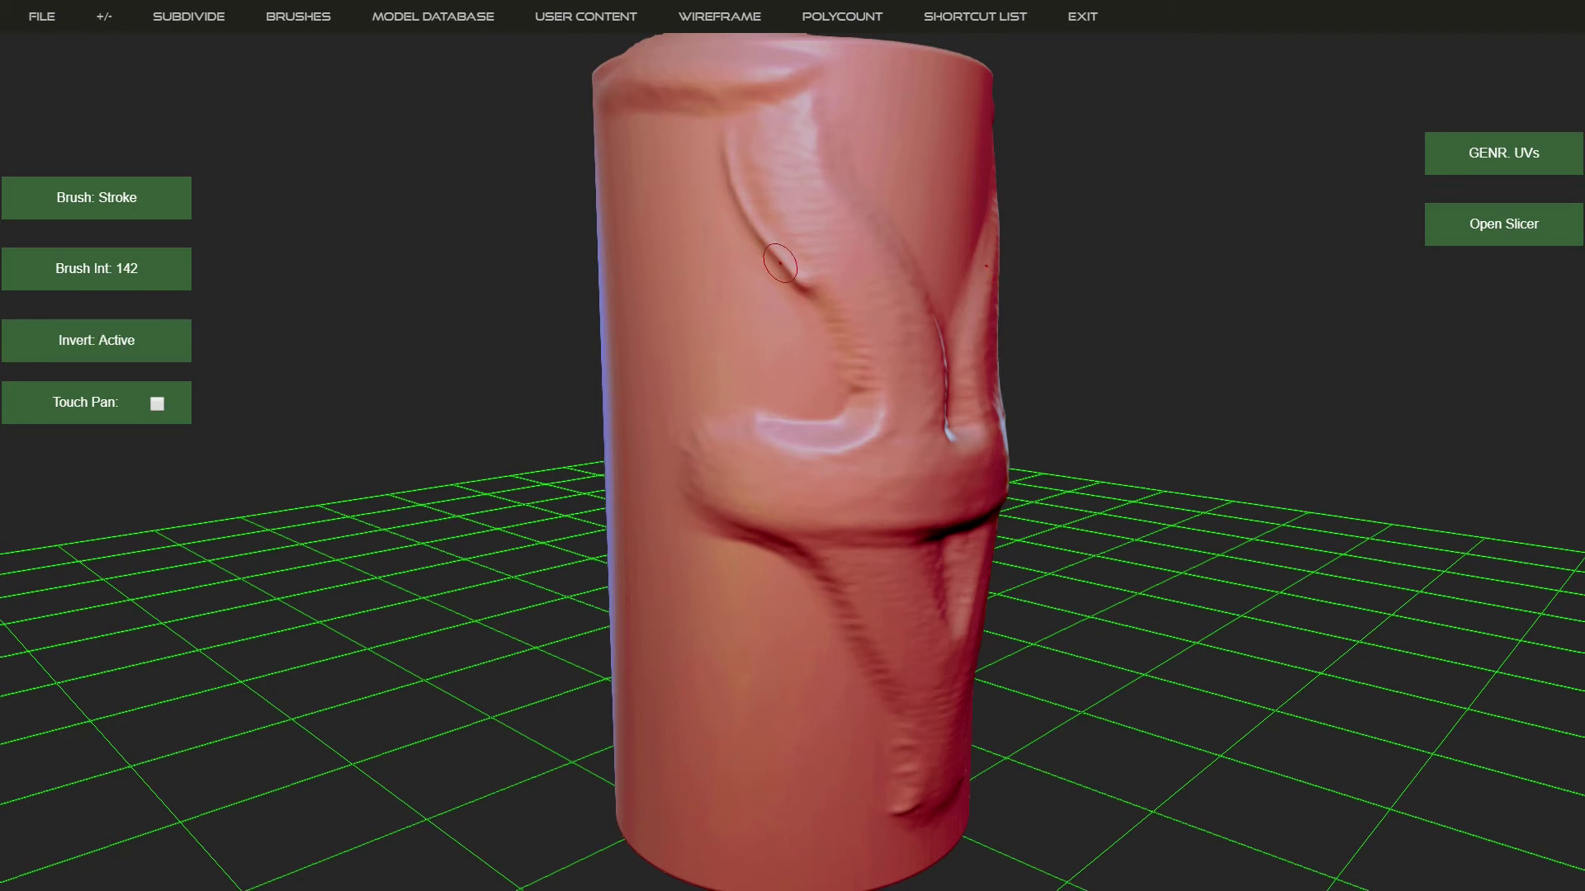
pyautogui.moveTo(803, 285)
pyautogui.mouseDown()
pyautogui.moveTo(847, 382)
pyautogui.moveTo(767, 430)
pyautogui.mouseUp()
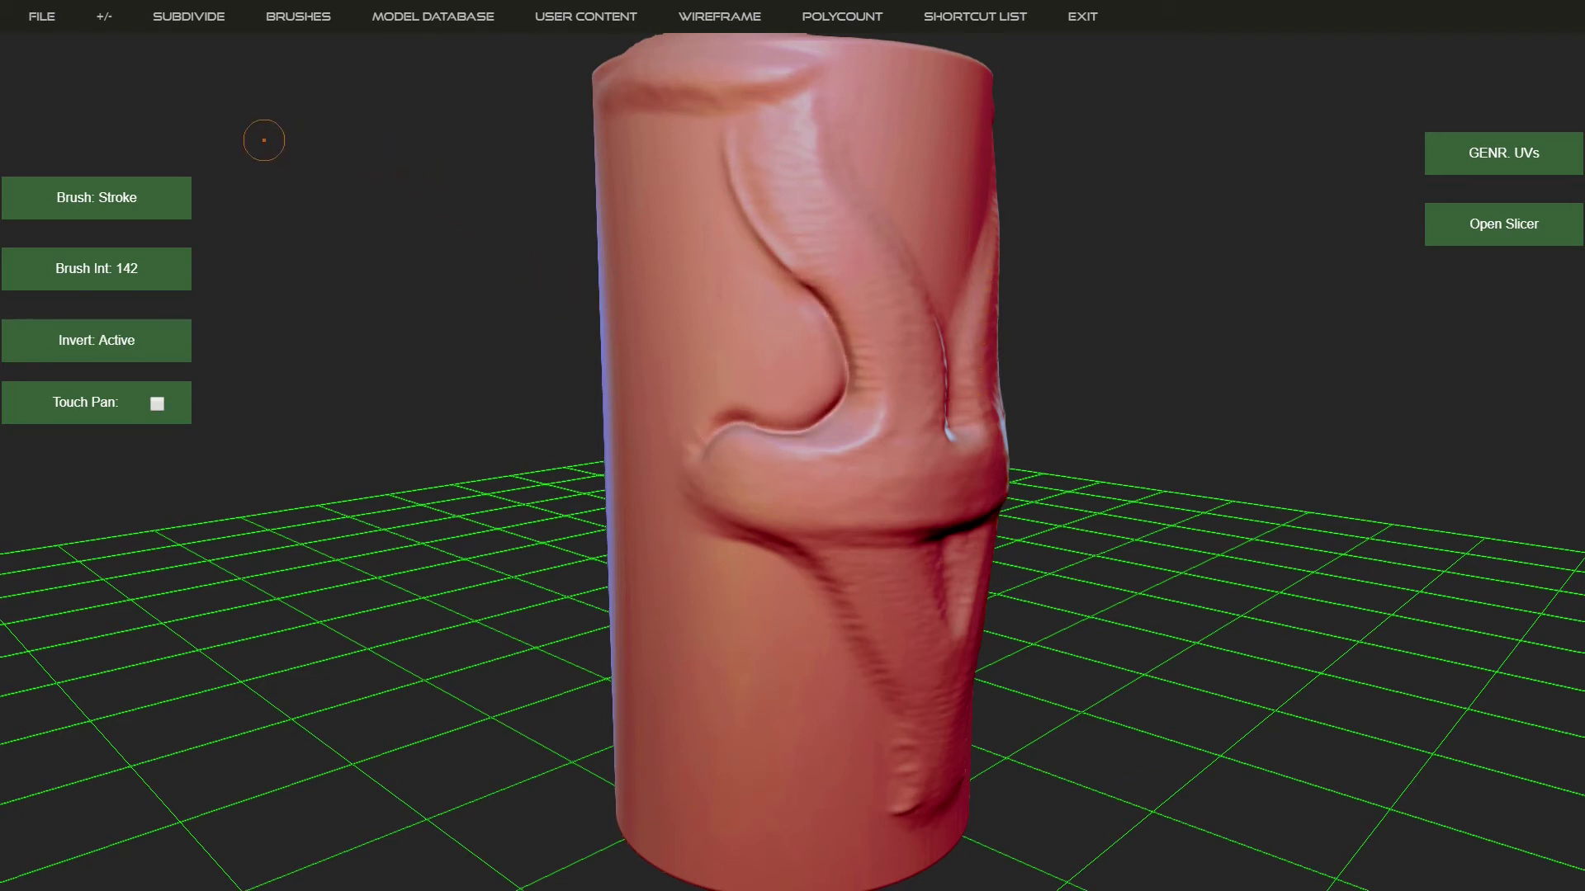
# Paint mirrored patches with the Mask brush on the cylinder's side, above and below the end of the band
pyautogui.click(42, 17)
pyautogui.press('m')
pyautogui.moveTo(753, 320)
pyautogui.mouseDown()
pyautogui.moveTo(761, 340)
pyautogui.moveTo(715, 317)
pyautogui.moveTo(770, 351)
pyautogui.moveTo(698, 290)
pyautogui.moveTo(689, 260)
pyautogui.moveTo(675, 342)
pyautogui.mouseUp()
pyautogui.moveTo(521, 382); pyautogui.dragTo(574, 330)
pyautogui.moveTo(690, 515)
pyautogui.mouseDown()
pyautogui.moveTo(680, 578)
pyautogui.moveTo(807, 635)
pyautogui.moveTo(767, 654)
pyautogui.mouseUp()
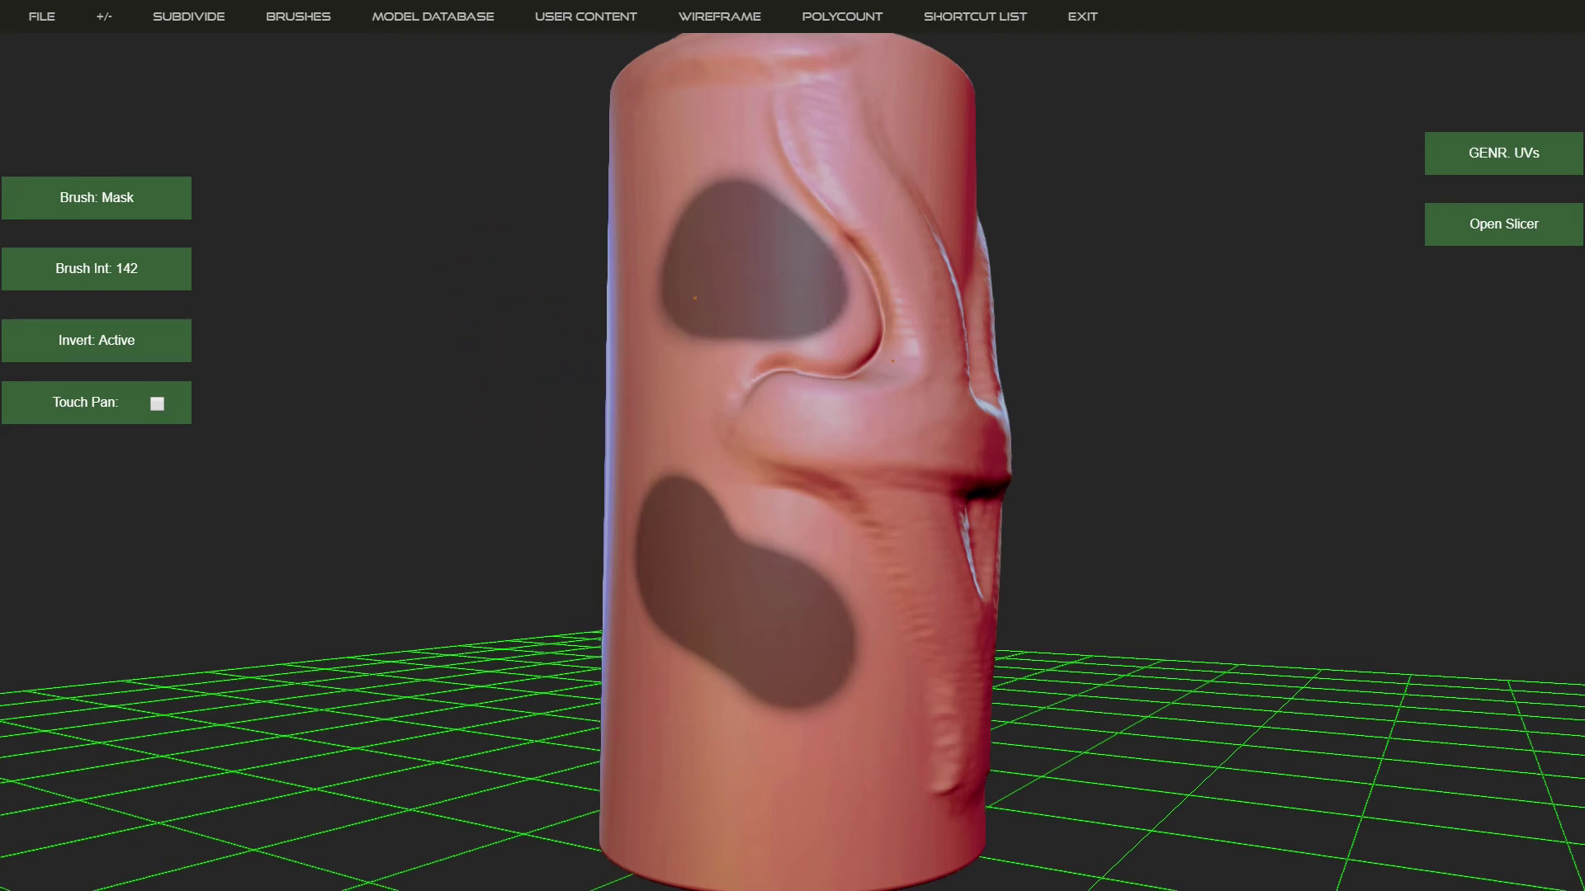
# Join the two mask patches around the band's end and fill the mask up to the ridge and band edges
pyautogui.moveTo(693, 301)
pyautogui.mouseDown()
pyautogui.moveTo(680, 491)
pyautogui.moveTo(682, 396)
pyautogui.mouseUp()
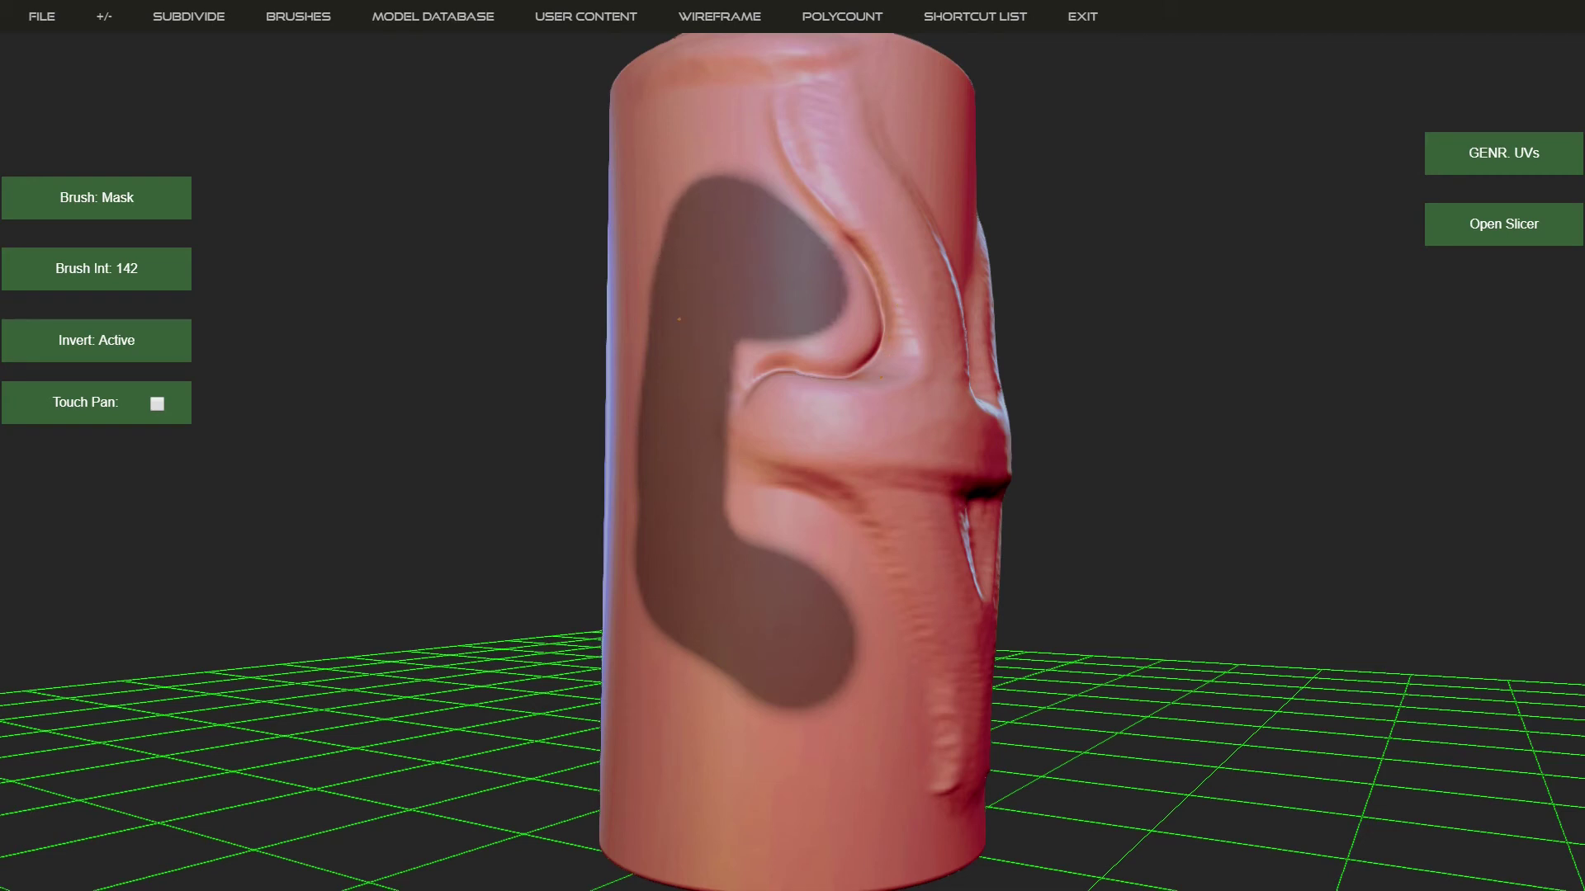
pyautogui.moveTo(704, 576)
pyautogui.mouseDown()
pyautogui.moveTo(875, 677)
pyautogui.moveTo(759, 512)
pyautogui.moveTo(825, 581)
pyautogui.moveTo(837, 640)
pyautogui.mouseUp()
pyautogui.moveTo(495, 401); pyautogui.dragTo(539, 485)
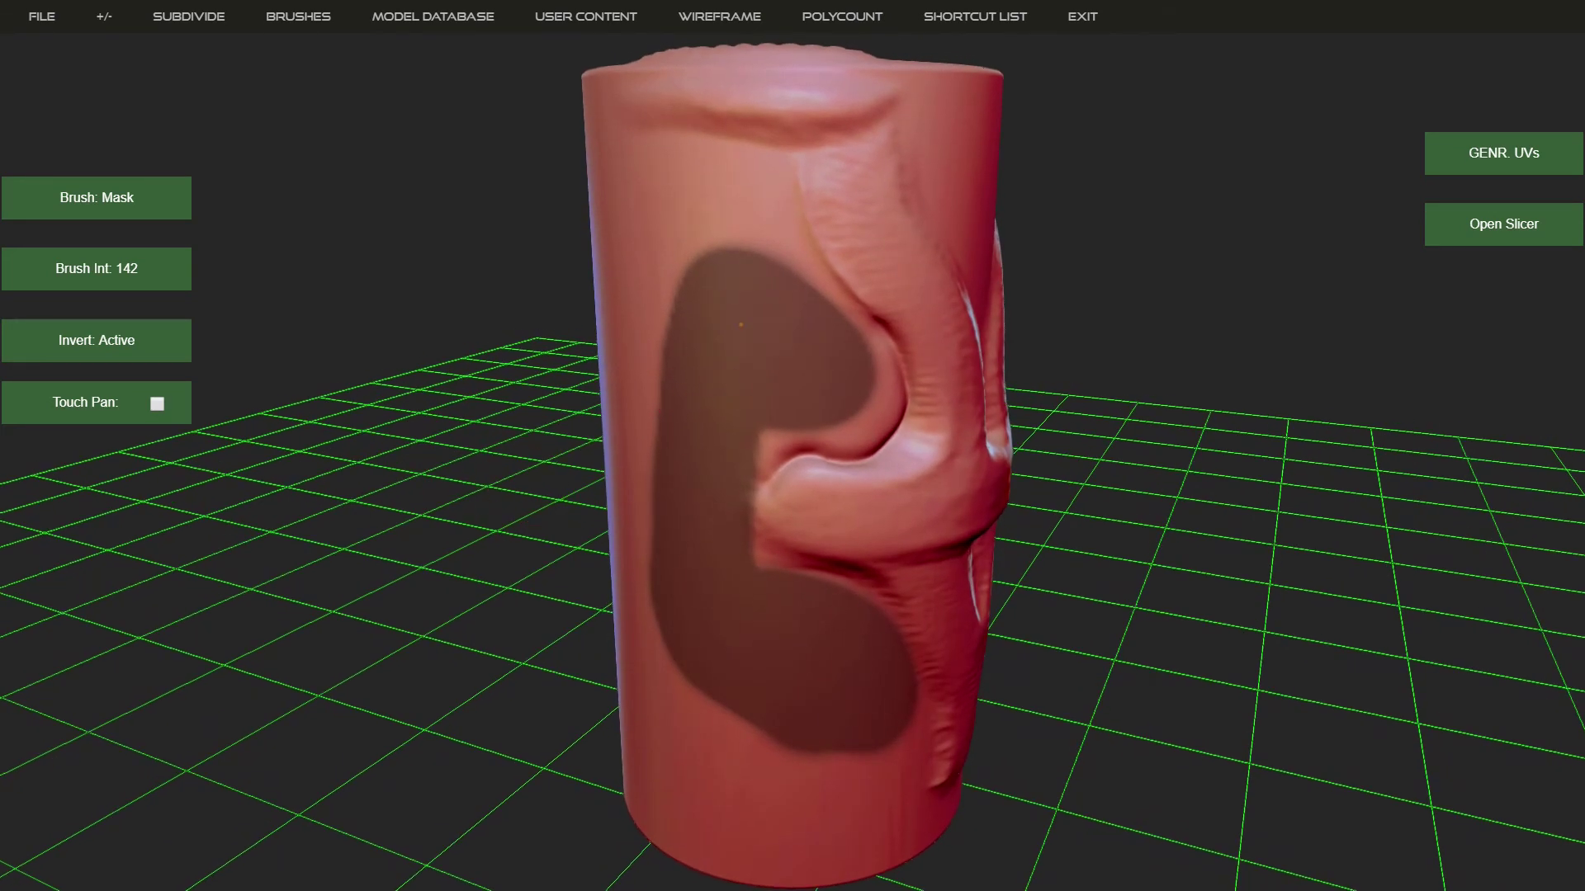
pyautogui.moveTo(745, 324)
pyautogui.mouseDown()
pyautogui.moveTo(863, 380)
pyautogui.moveTo(739, 405)
pyautogui.mouseUp()
pyautogui.moveTo(722, 469); pyautogui.dragTo(756, 577)
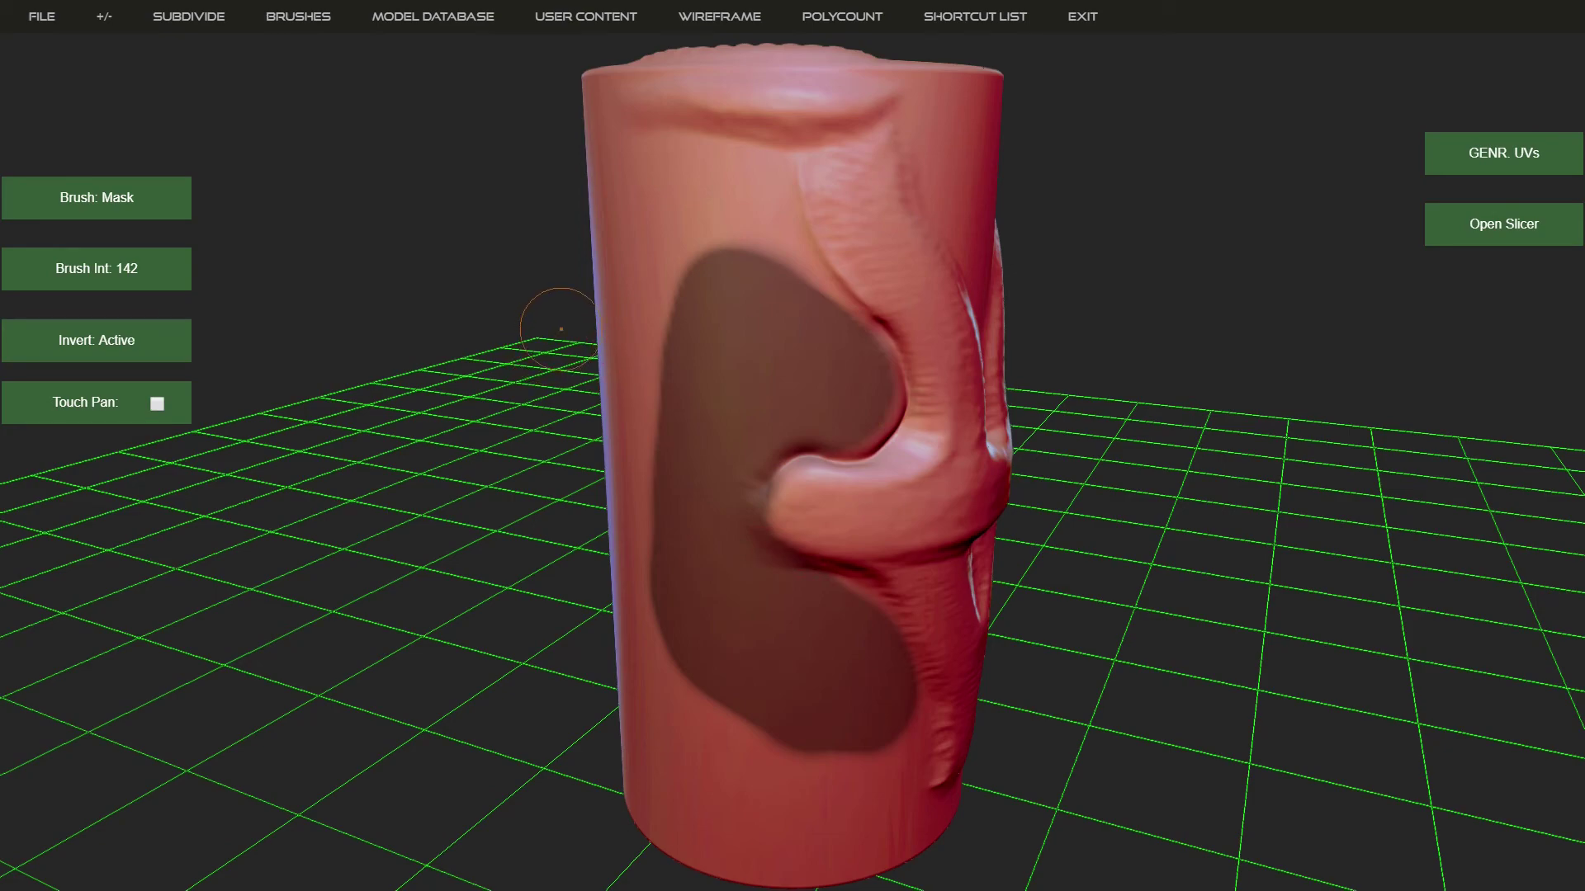
pyautogui.moveTo(562, 326)
pyautogui.mouseDown()
pyautogui.moveTo(410, 392)
pyautogui.moveTo(355, 393)
pyautogui.moveTo(559, 393)
pyautogui.moveTo(502, 404)
pyautogui.mouseUp()
pyautogui.moveTo(46, 19)
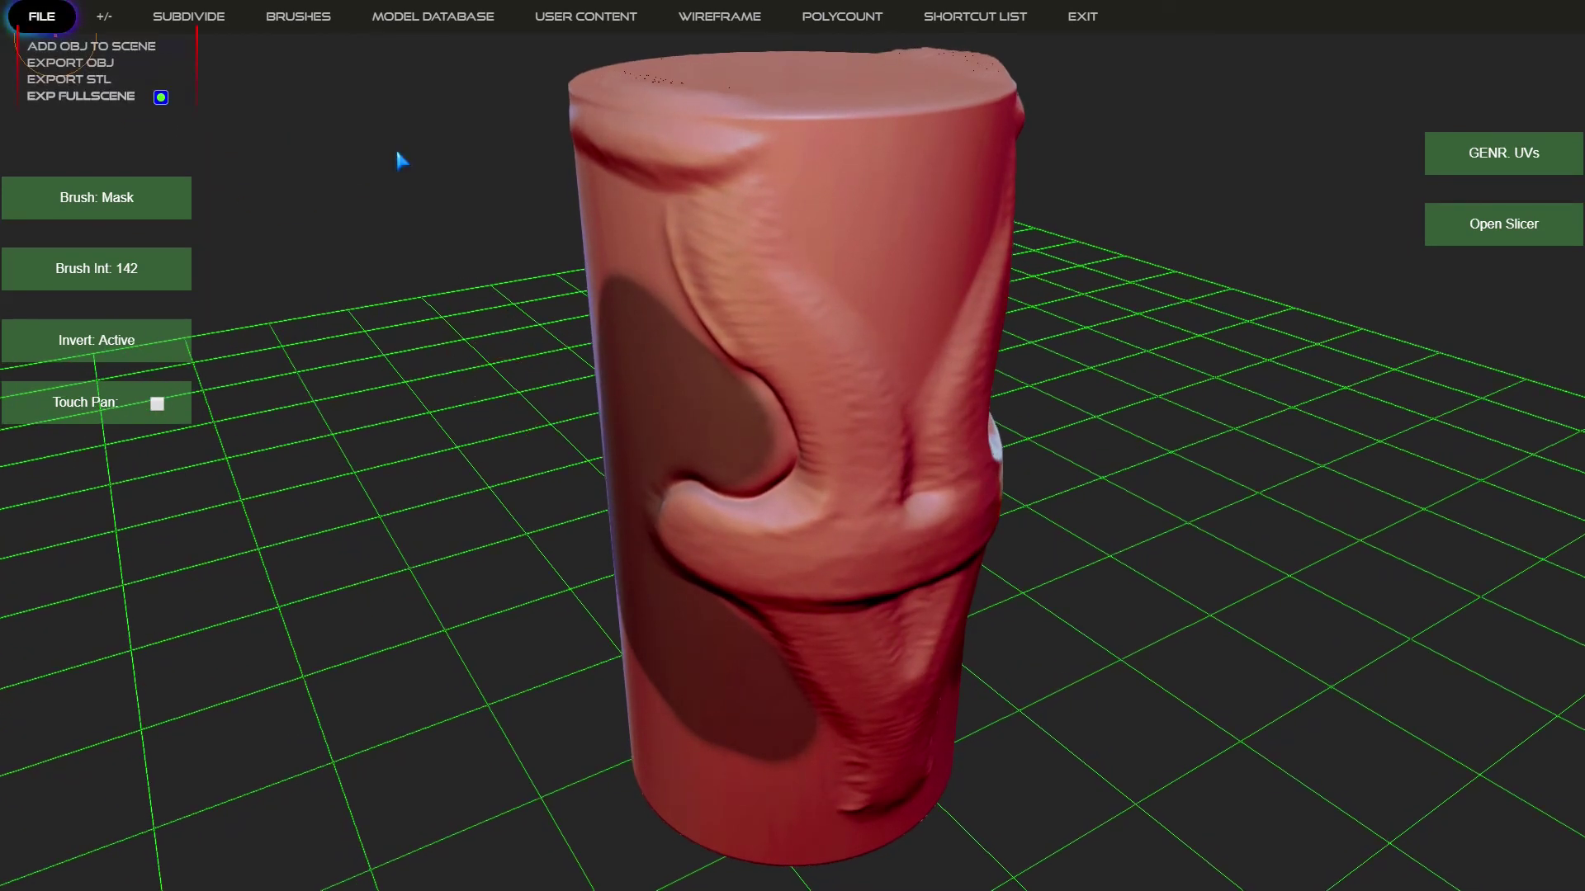
pyautogui.click(103, 16)
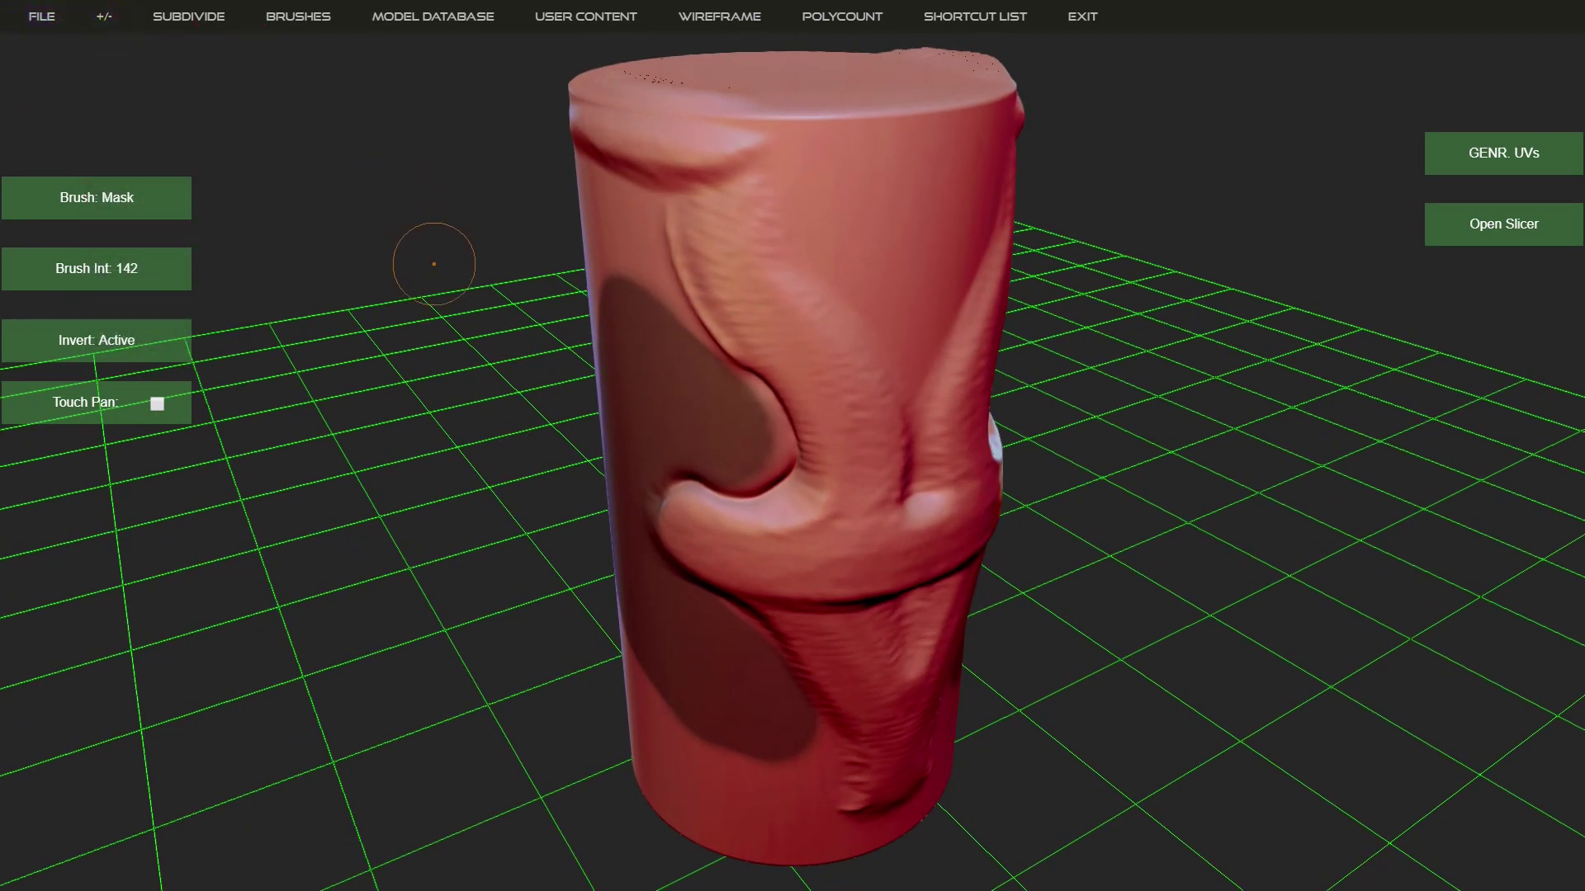
pyautogui.moveTo(510, 310)
pyautogui.mouseDown()
pyautogui.moveTo(513, 346)
pyautogui.moveTo(460, 324)
pyautogui.mouseUp()
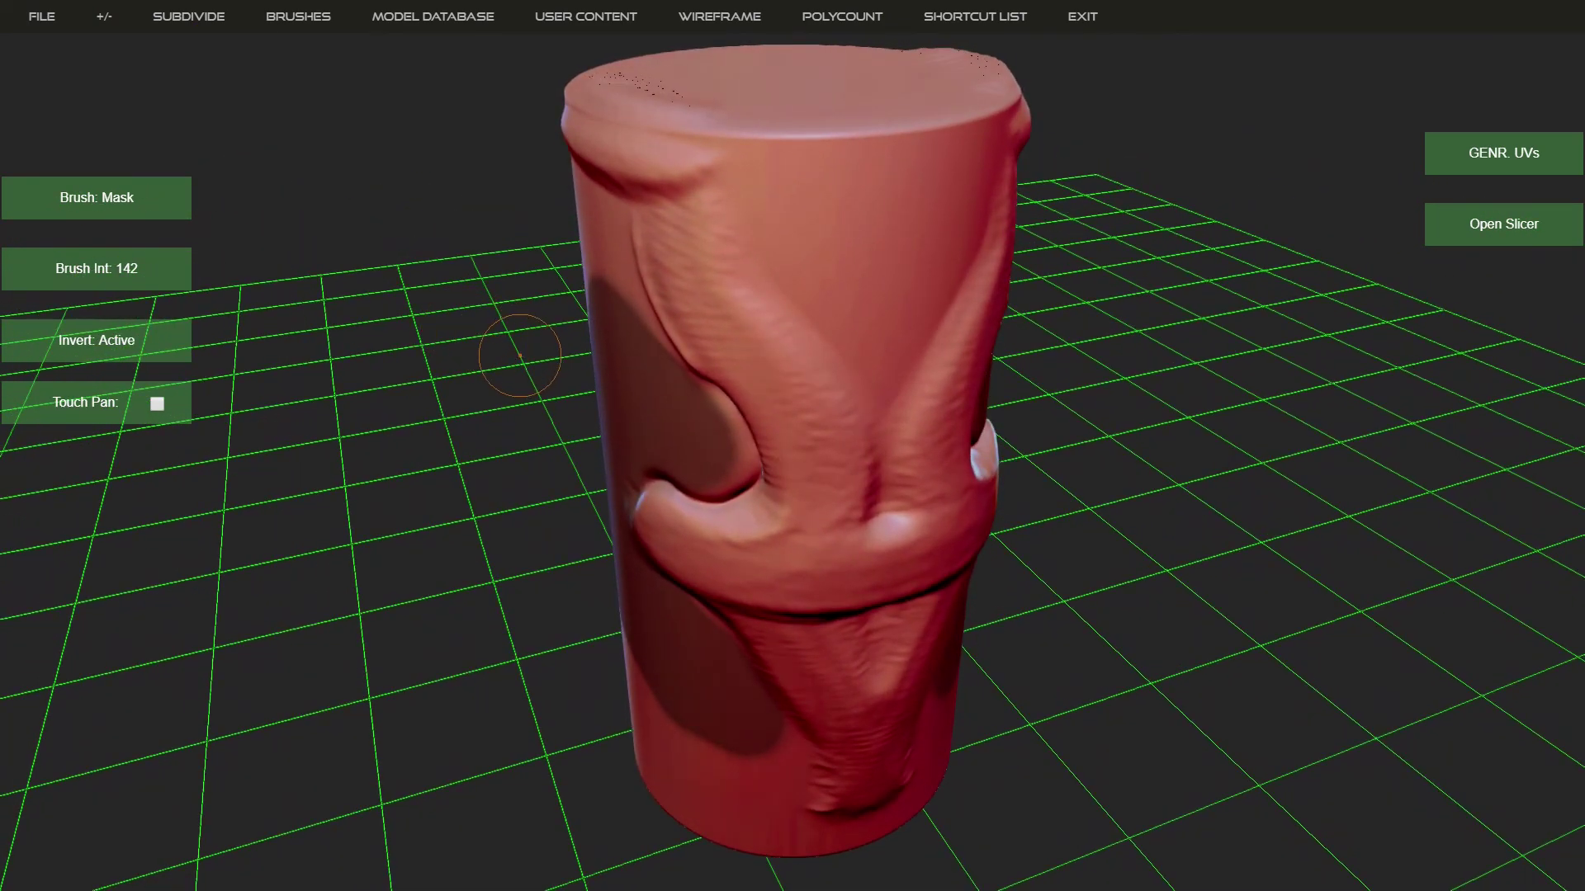
# Extend the side mask upward to a rounded peak and downward toward the cylinder's base, evening out its rear edge
pyautogui.moveTo(523, 374)
pyautogui.mouseDown()
pyautogui.moveTo(559, 321)
pyautogui.moveTo(786, 306)
pyautogui.mouseUp()
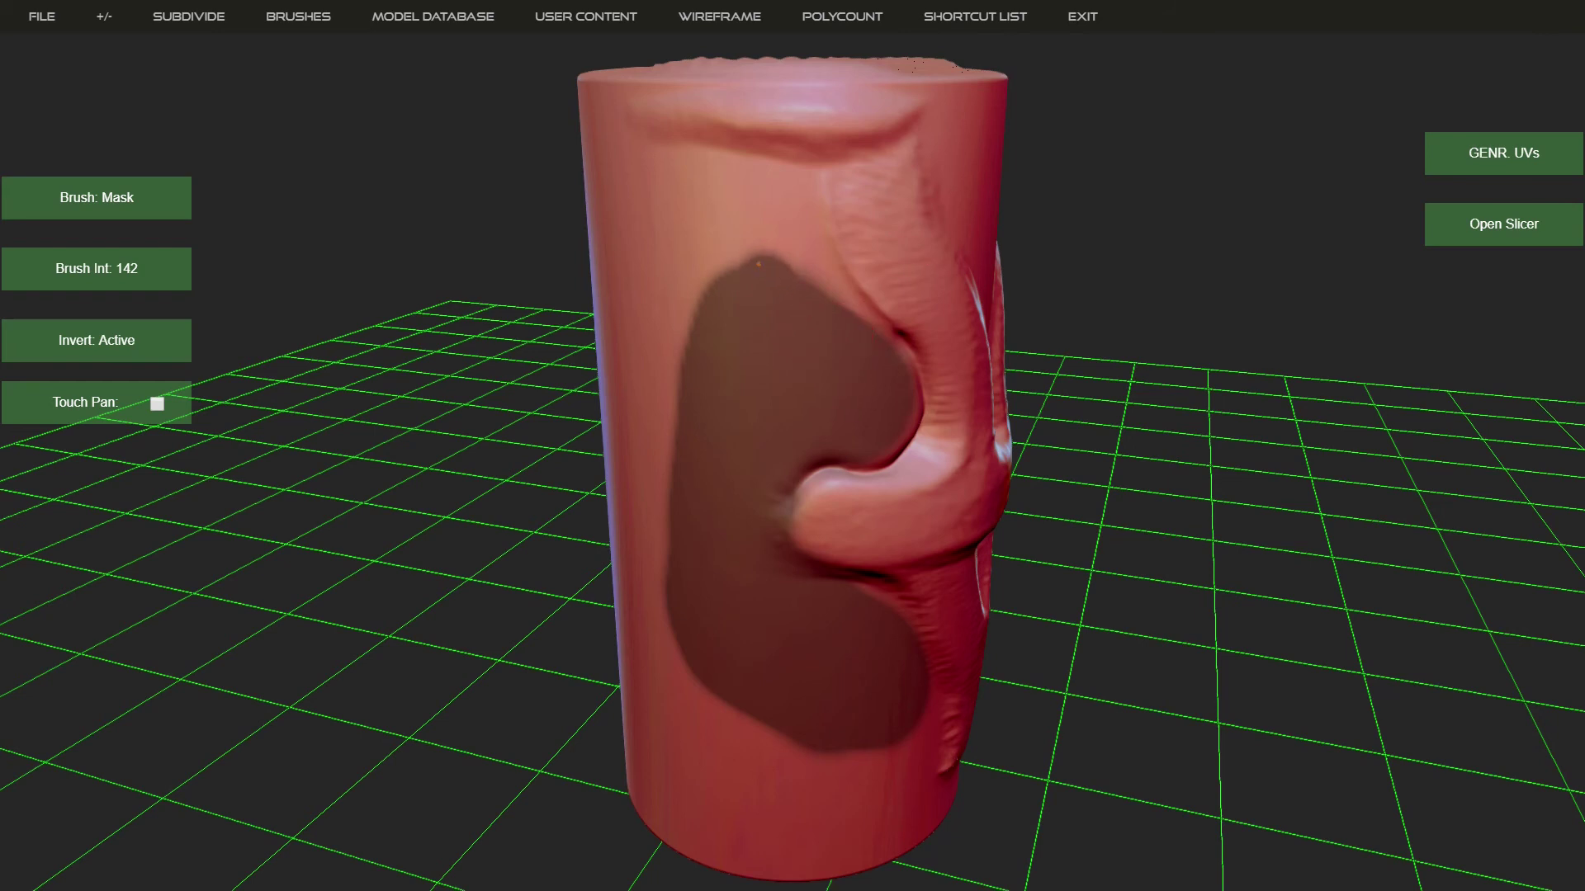
pyautogui.moveTo(759, 261)
pyautogui.mouseDown()
pyautogui.moveTo(858, 340)
pyautogui.moveTo(730, 235)
pyautogui.moveTo(700, 346)
pyautogui.moveTo(700, 580)
pyautogui.mouseUp()
pyautogui.moveTo(503, 481)
pyautogui.mouseDown()
pyautogui.moveTo(537, 404)
pyautogui.moveTo(569, 389)
pyautogui.moveTo(590, 406)
pyautogui.mouseUp()
pyautogui.moveTo(731, 602)
pyautogui.mouseDown()
pyautogui.moveTo(729, 681)
pyautogui.moveTo(788, 747)
pyautogui.moveTo(898, 712)
pyautogui.mouseUp()
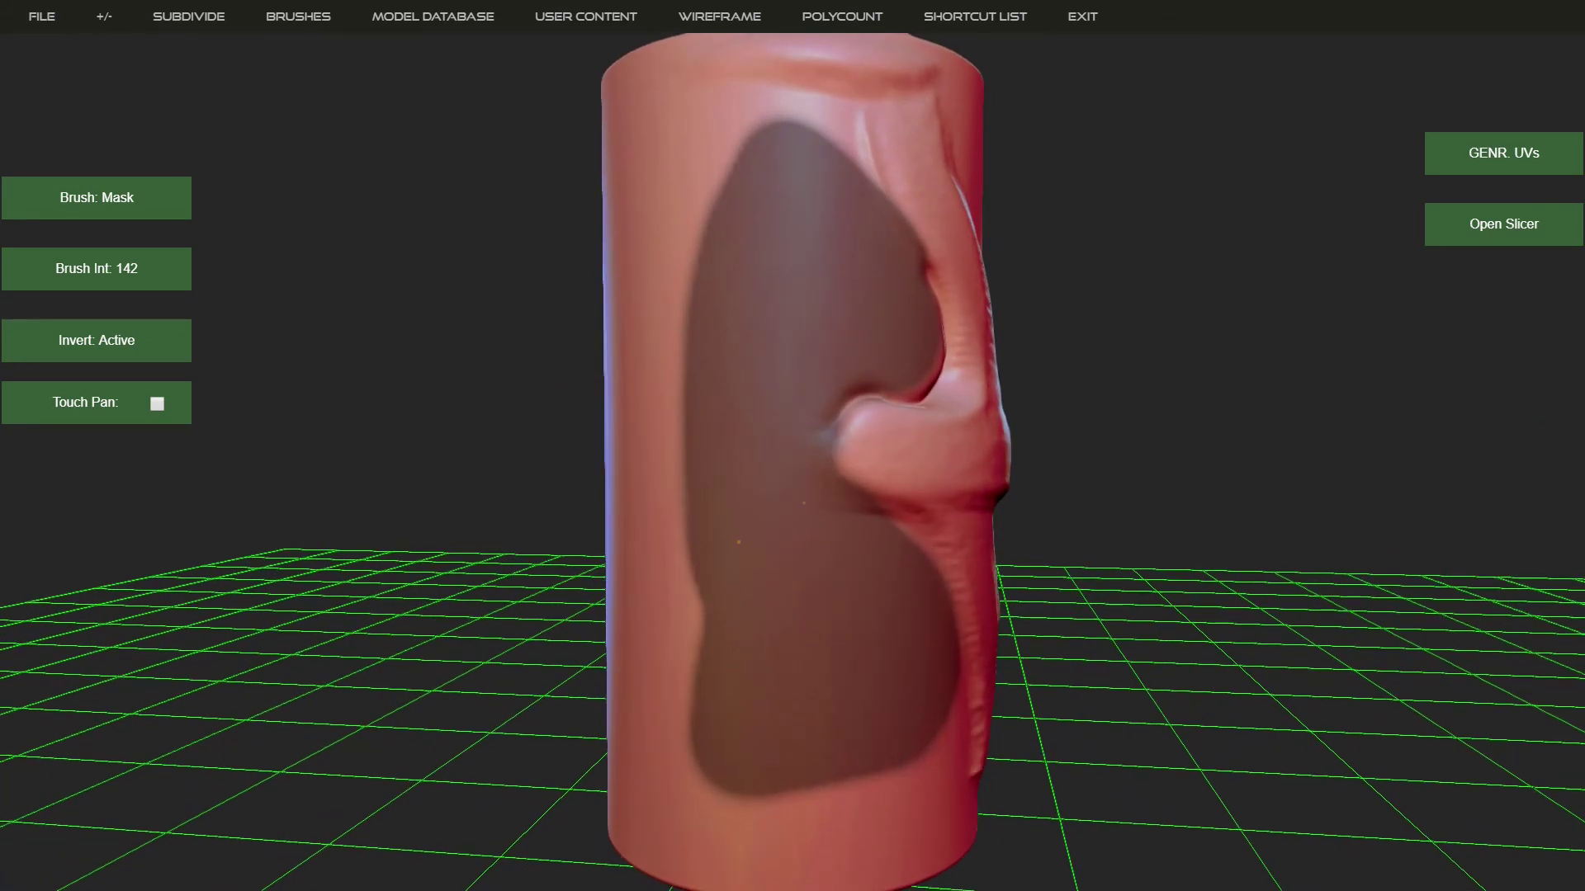
pyautogui.moveTo(736, 548); pyautogui.dragTo(744, 677)
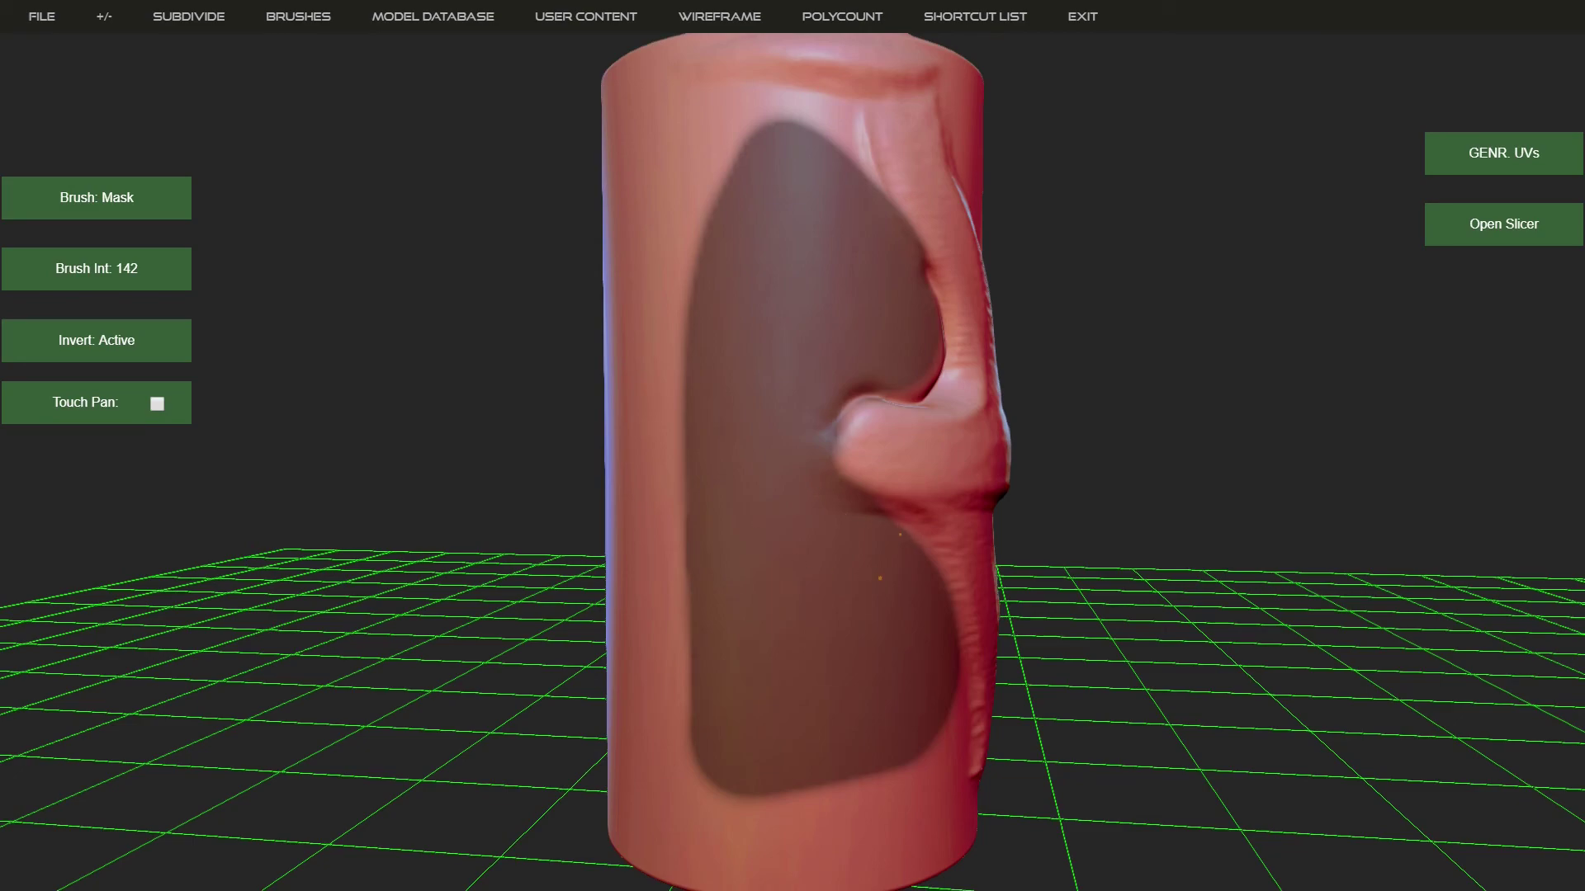
pyautogui.moveTo(886, 577); pyautogui.dragTo(915, 576)
pyautogui.moveTo(1098, 678); pyautogui.dragTo(922, 667)
pyautogui.moveTo(738, 659)
pyautogui.mouseDown()
pyautogui.moveTo(623, 654)
pyautogui.moveTo(635, 649)
pyautogui.mouseUp()
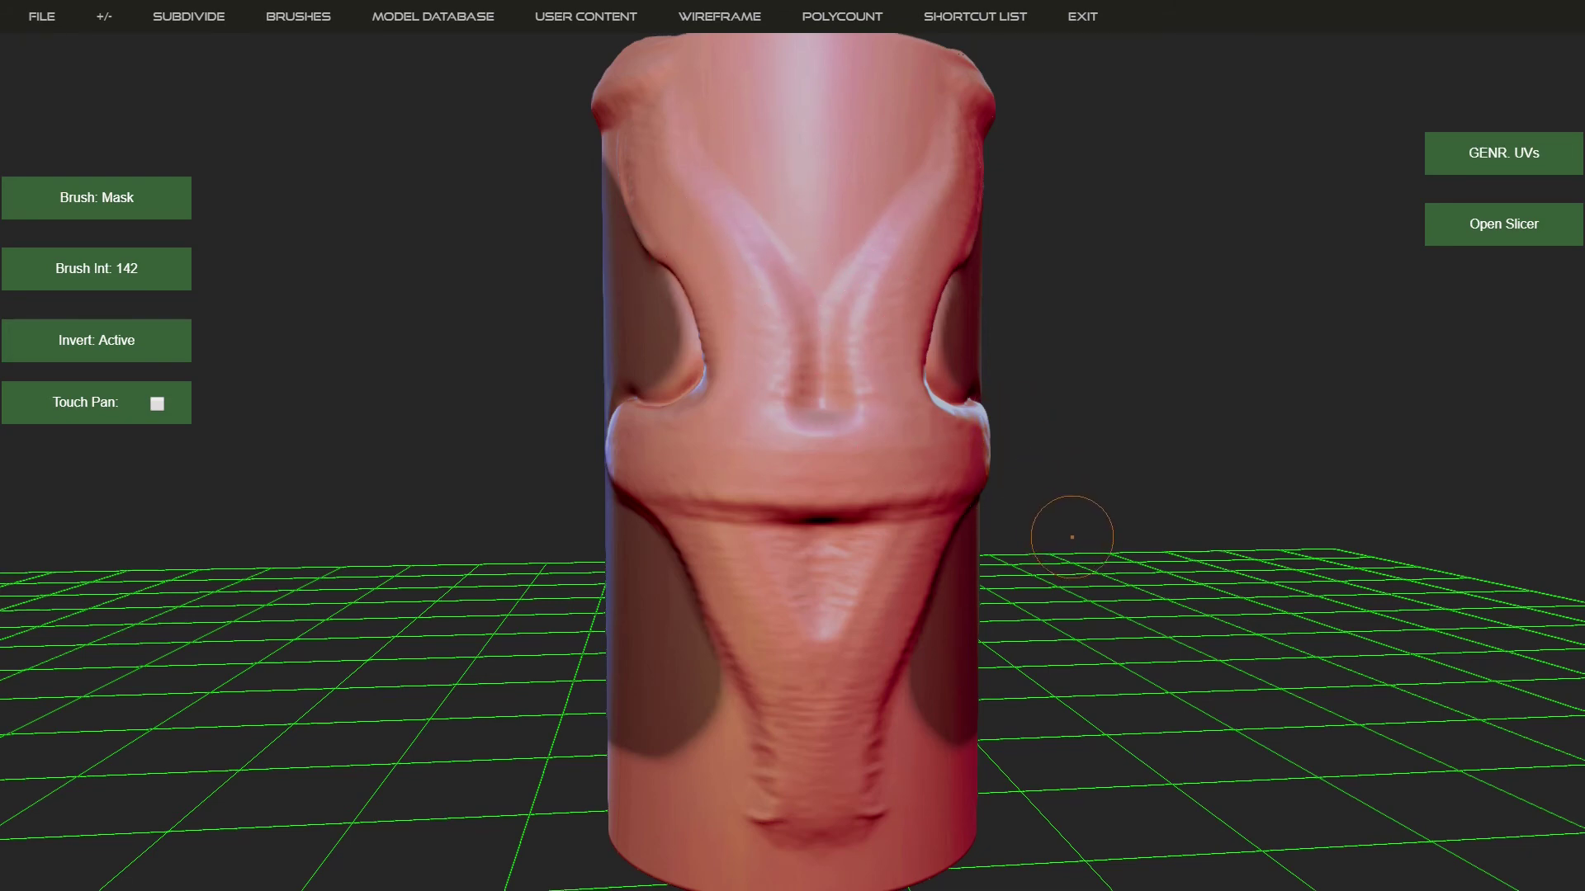
# Switch to the Simple brush and set its alpha file to Empty Swatch
pyautogui.moveTo(1073, 539)
pyautogui.mouseDown()
pyautogui.moveTo(1180, 552)
pyautogui.moveTo(1204, 642)
pyautogui.moveTo(1146, 637)
pyautogui.mouseUp()
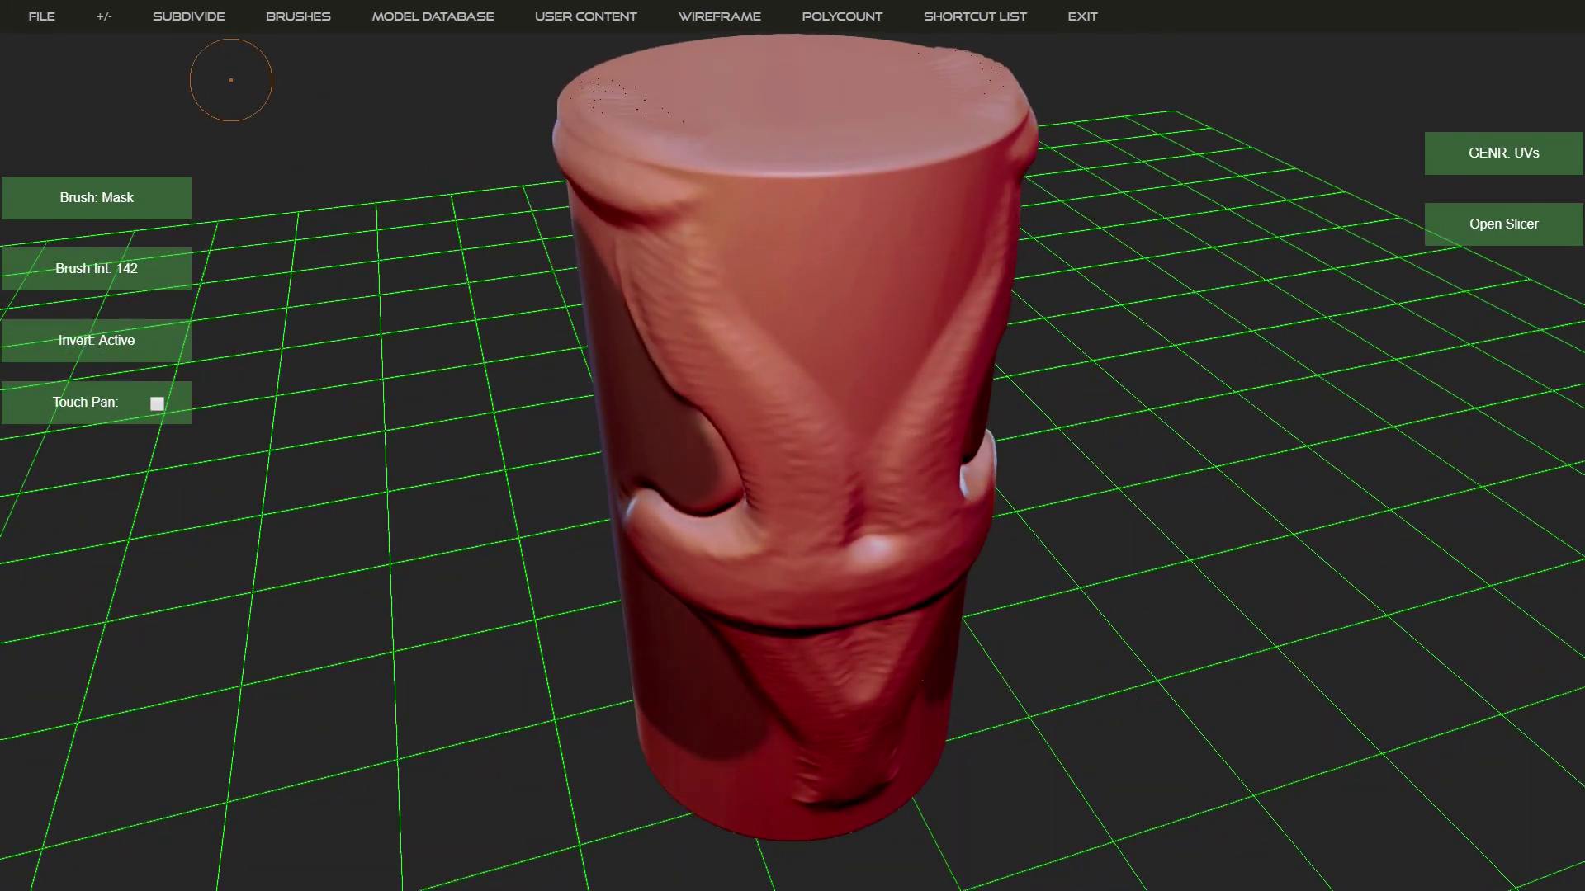
pyautogui.click(298, 16)
pyautogui.moveTo(323, 20)
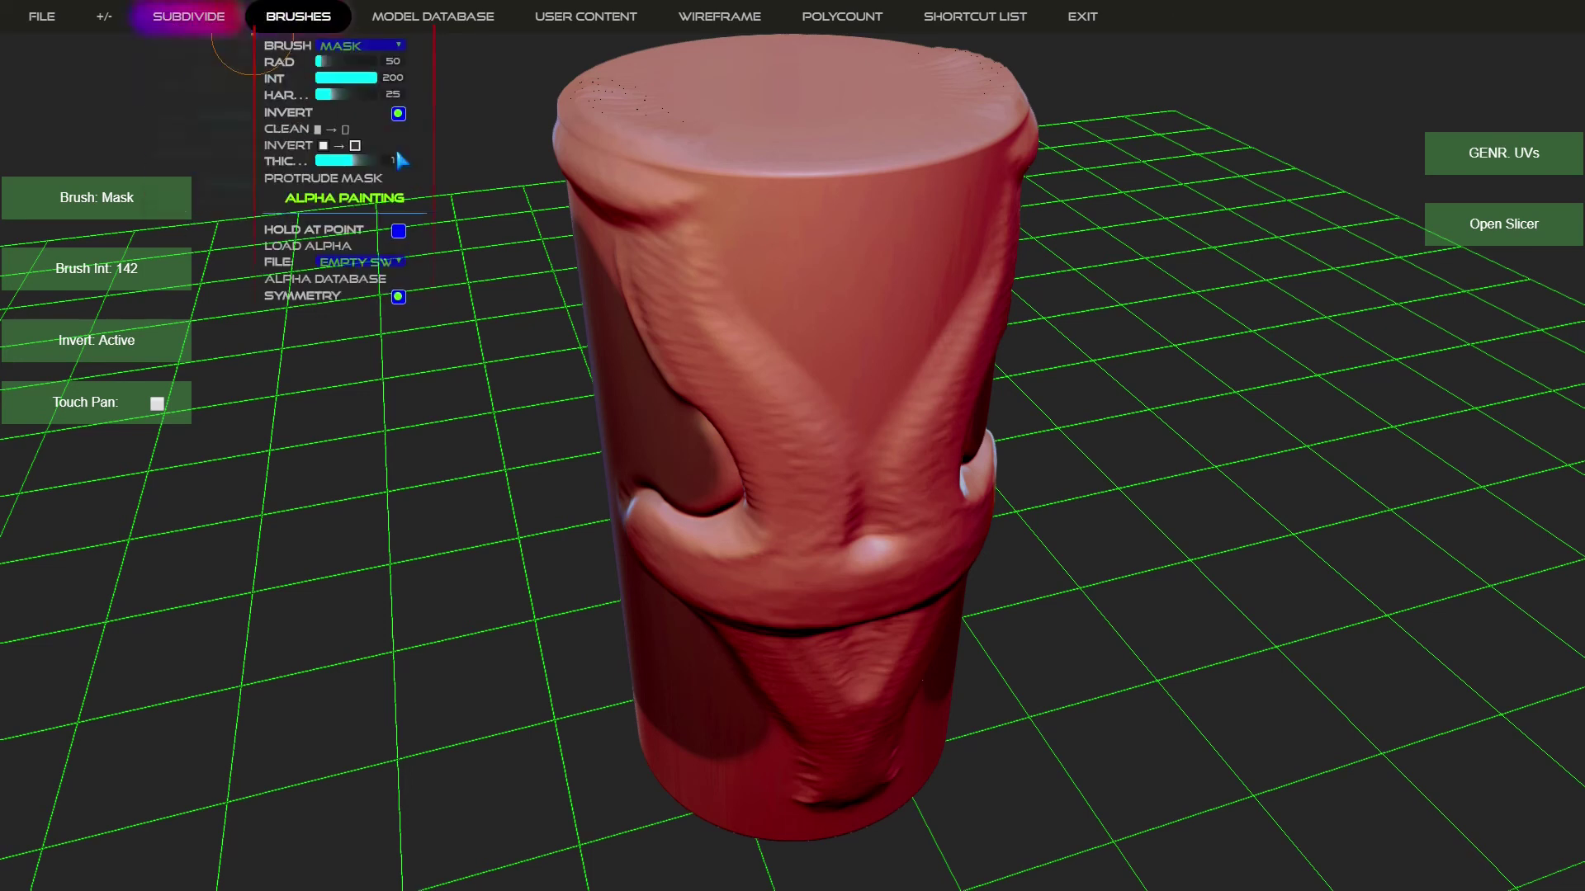
pyautogui.press('1')
pyautogui.click(198, 18)
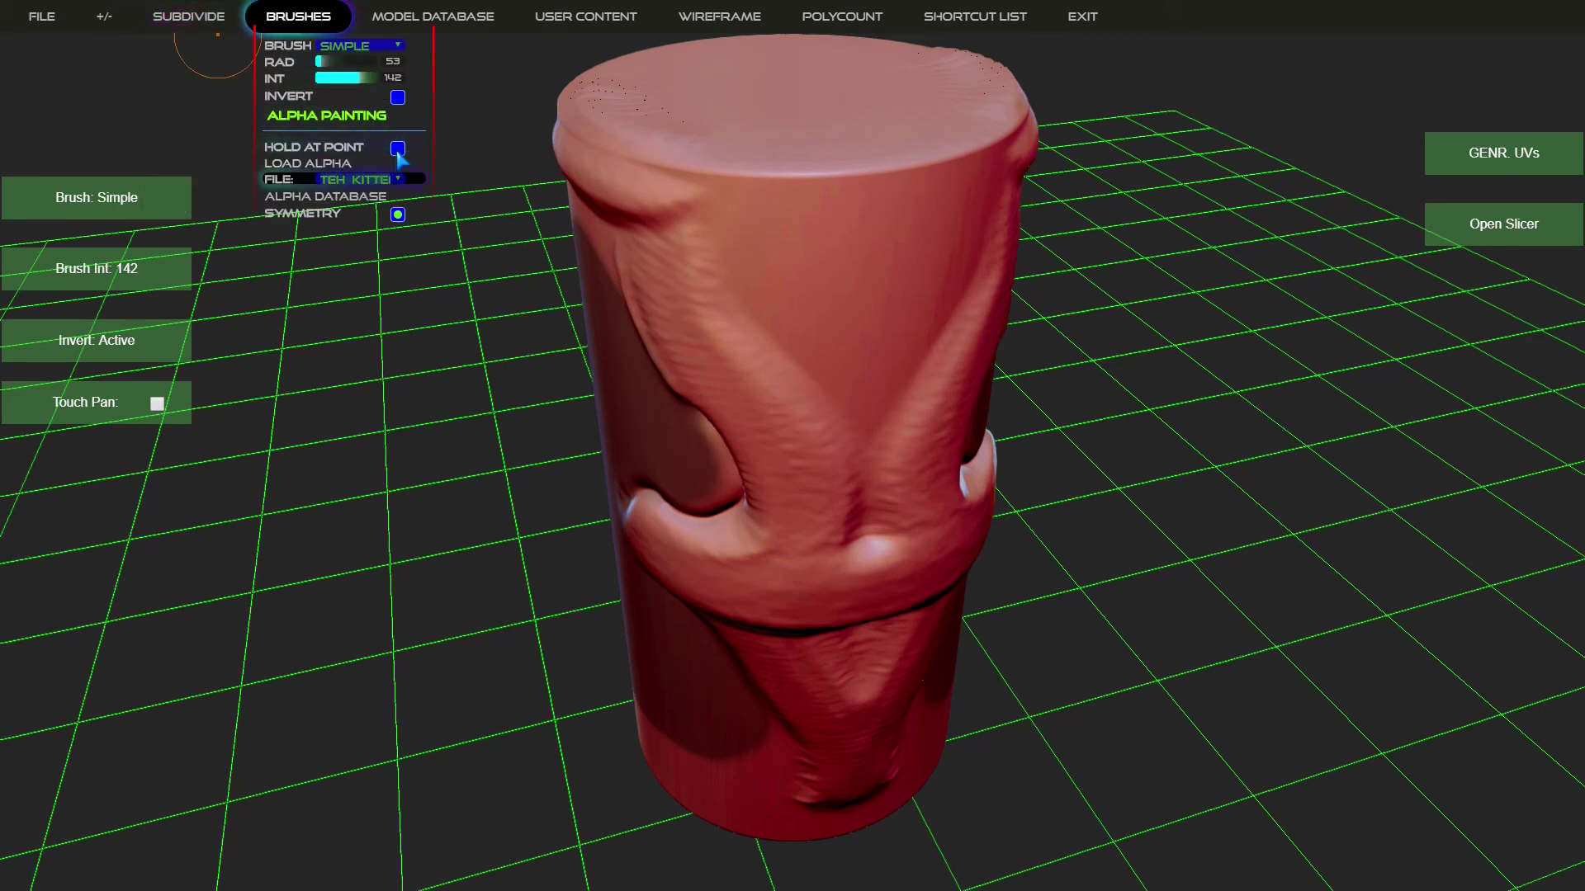
pyautogui.click(388, 179)
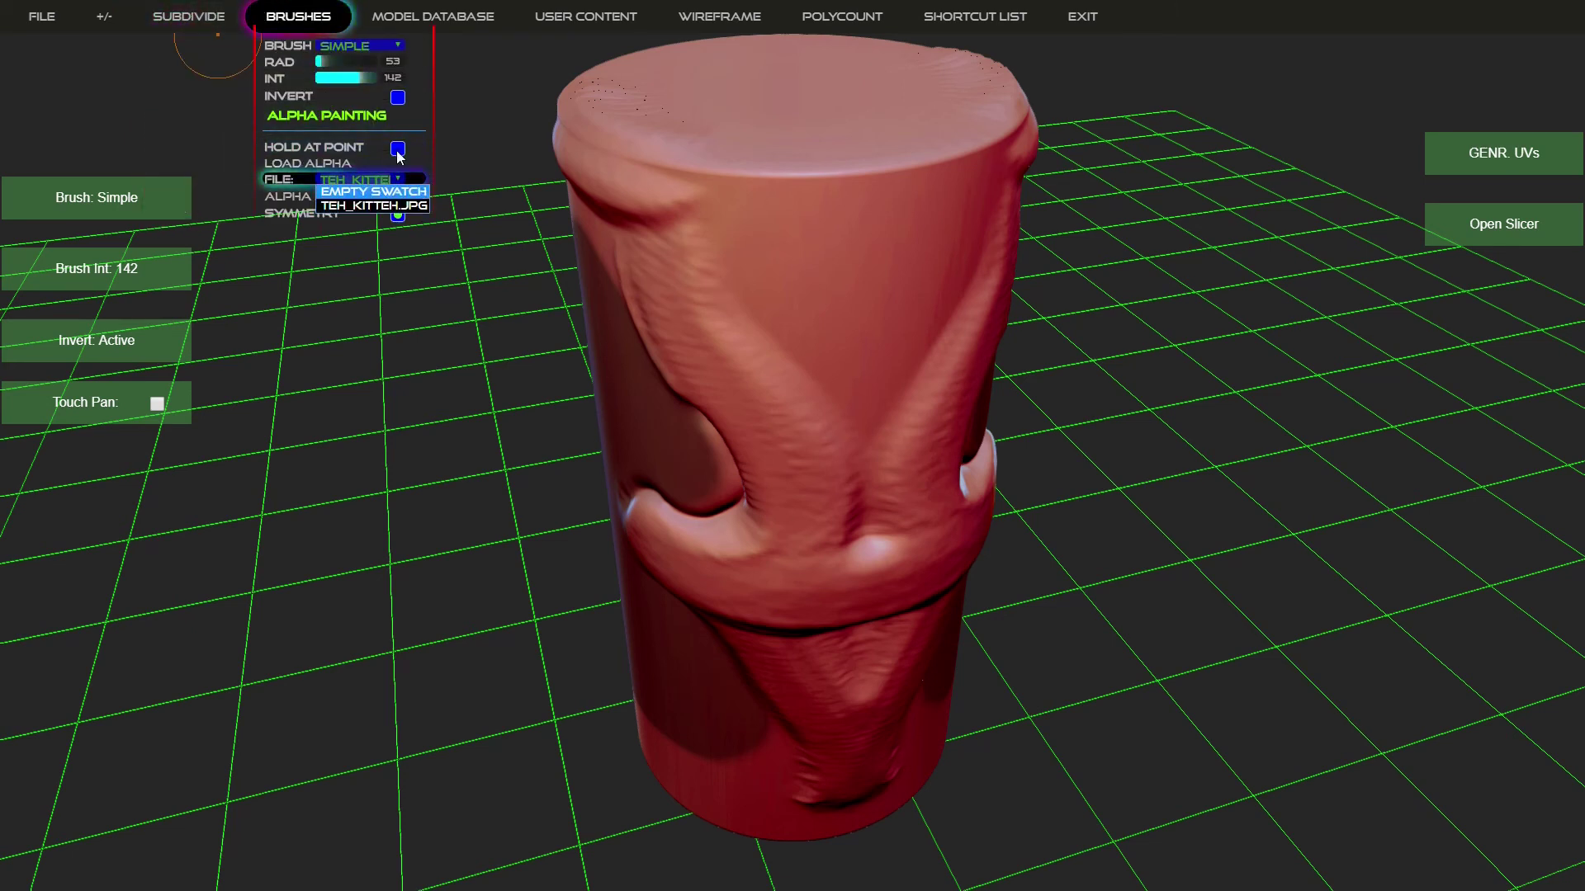
pyautogui.click(373, 192)
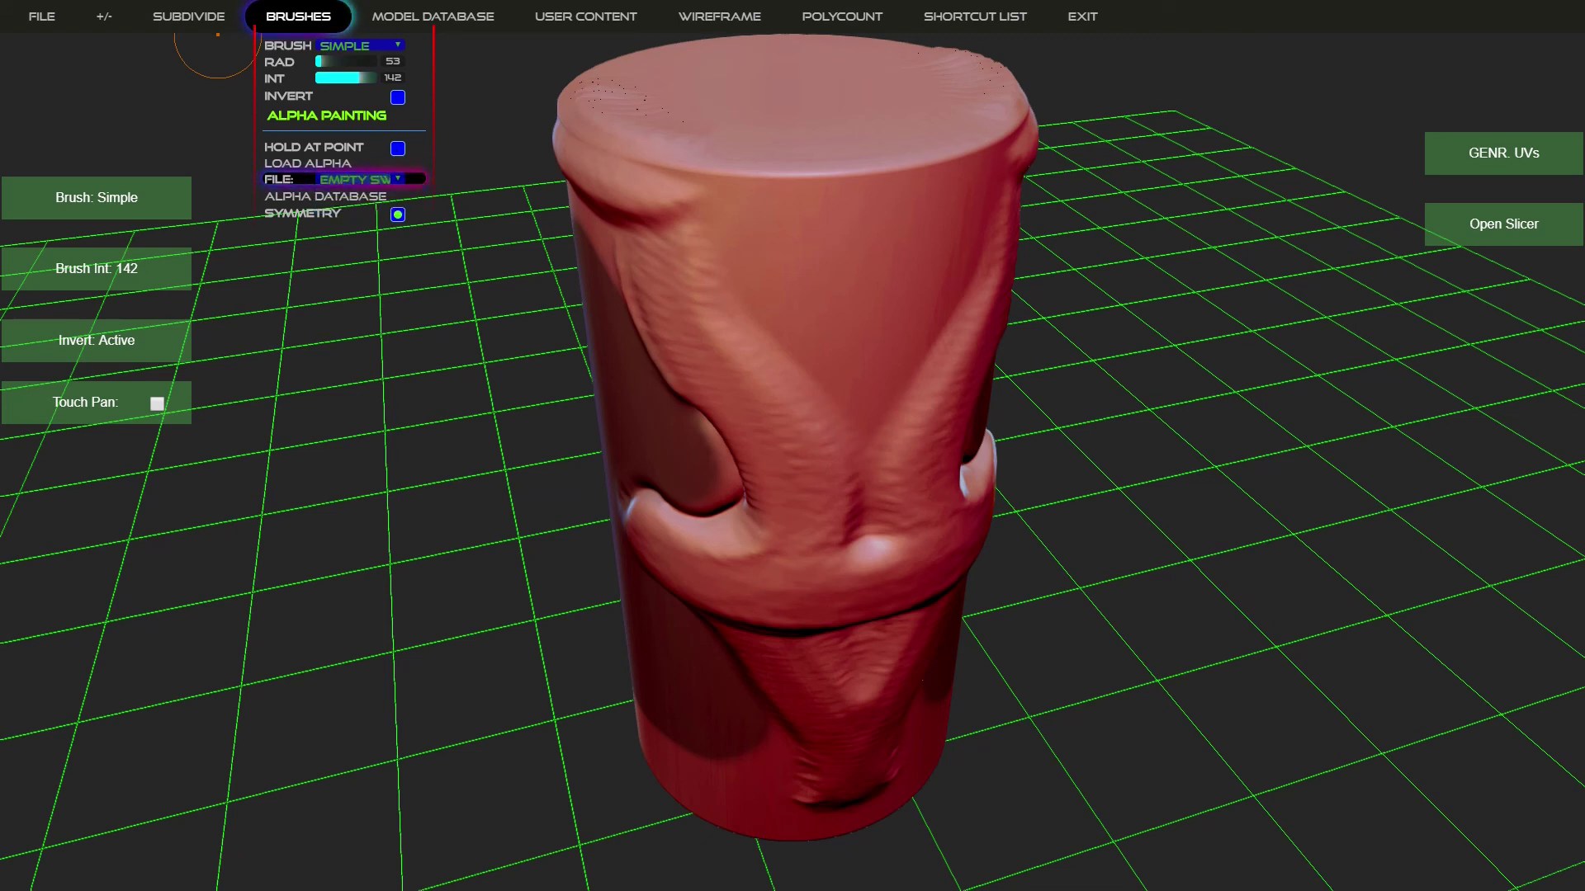
# Sculpt two mirrored rounded lobes on the upper front above the band and smooth the surface beneath them
pyautogui.moveTo(814, 431); pyautogui.dragTo(784, 326)
pyautogui.moveTo(808, 391)
pyautogui.mouseDown()
pyautogui.moveTo(774, 302)
pyautogui.moveTo(812, 406)
pyautogui.moveTo(776, 319)
pyautogui.mouseUp()
pyautogui.moveTo(535, 377)
pyautogui.mouseDown()
pyautogui.moveTo(481, 294)
pyautogui.moveTo(410, 265)
pyautogui.mouseUp()
pyautogui.press('shift')
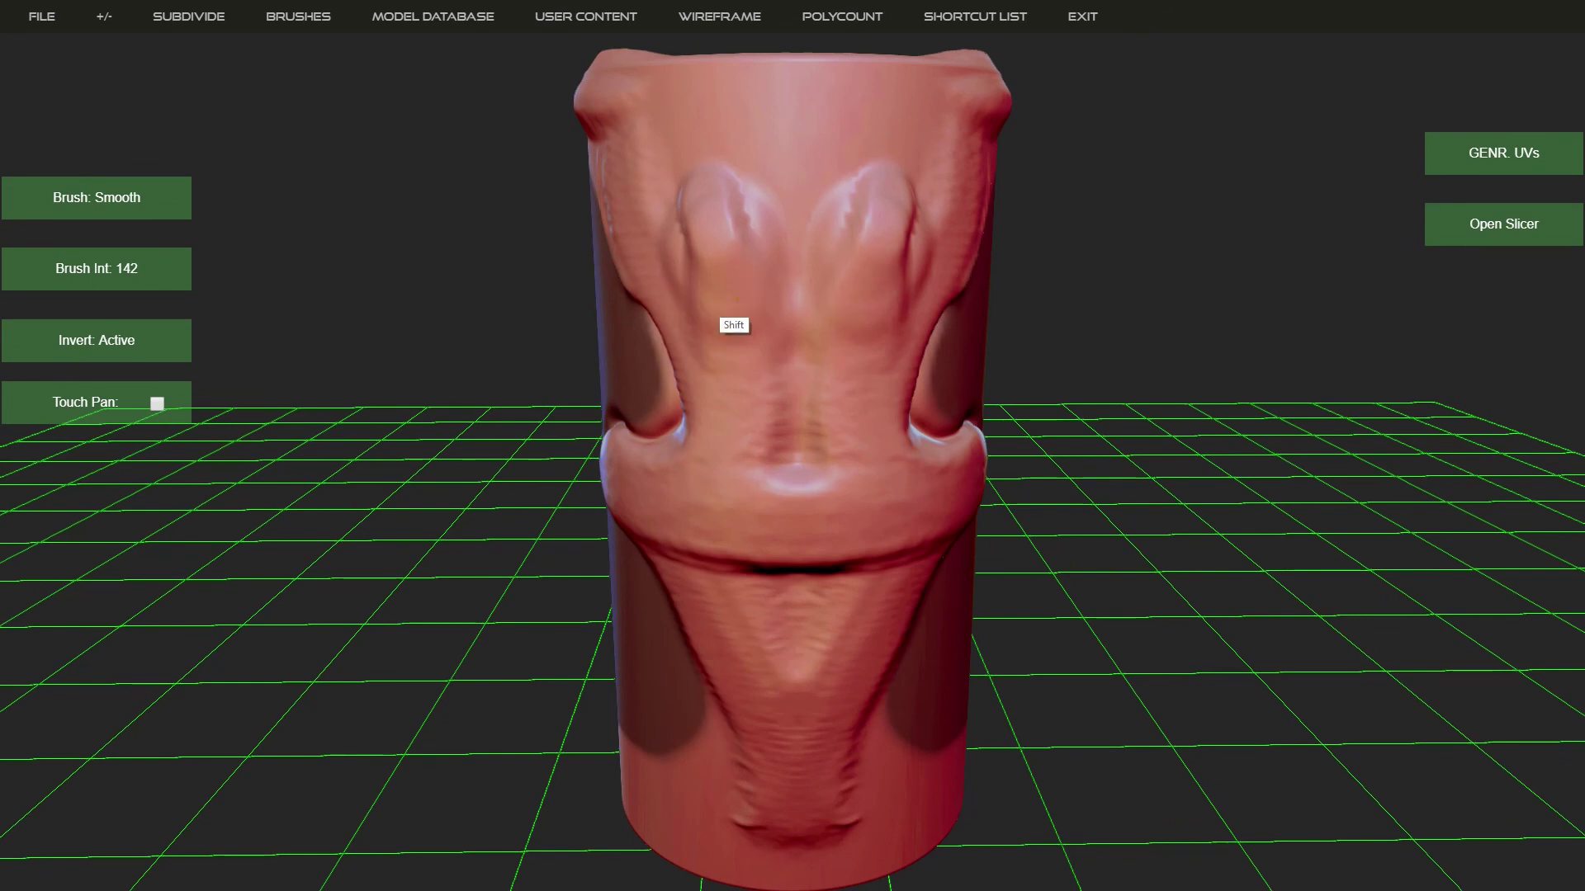
pyautogui.moveTo(729, 308)
pyautogui.keyDown('shift'); pyautogui.mouseDown()
pyautogui.moveTo(711, 226)
pyautogui.moveTo(753, 459)
pyautogui.mouseUp(); pyautogui.keyUp('shift')
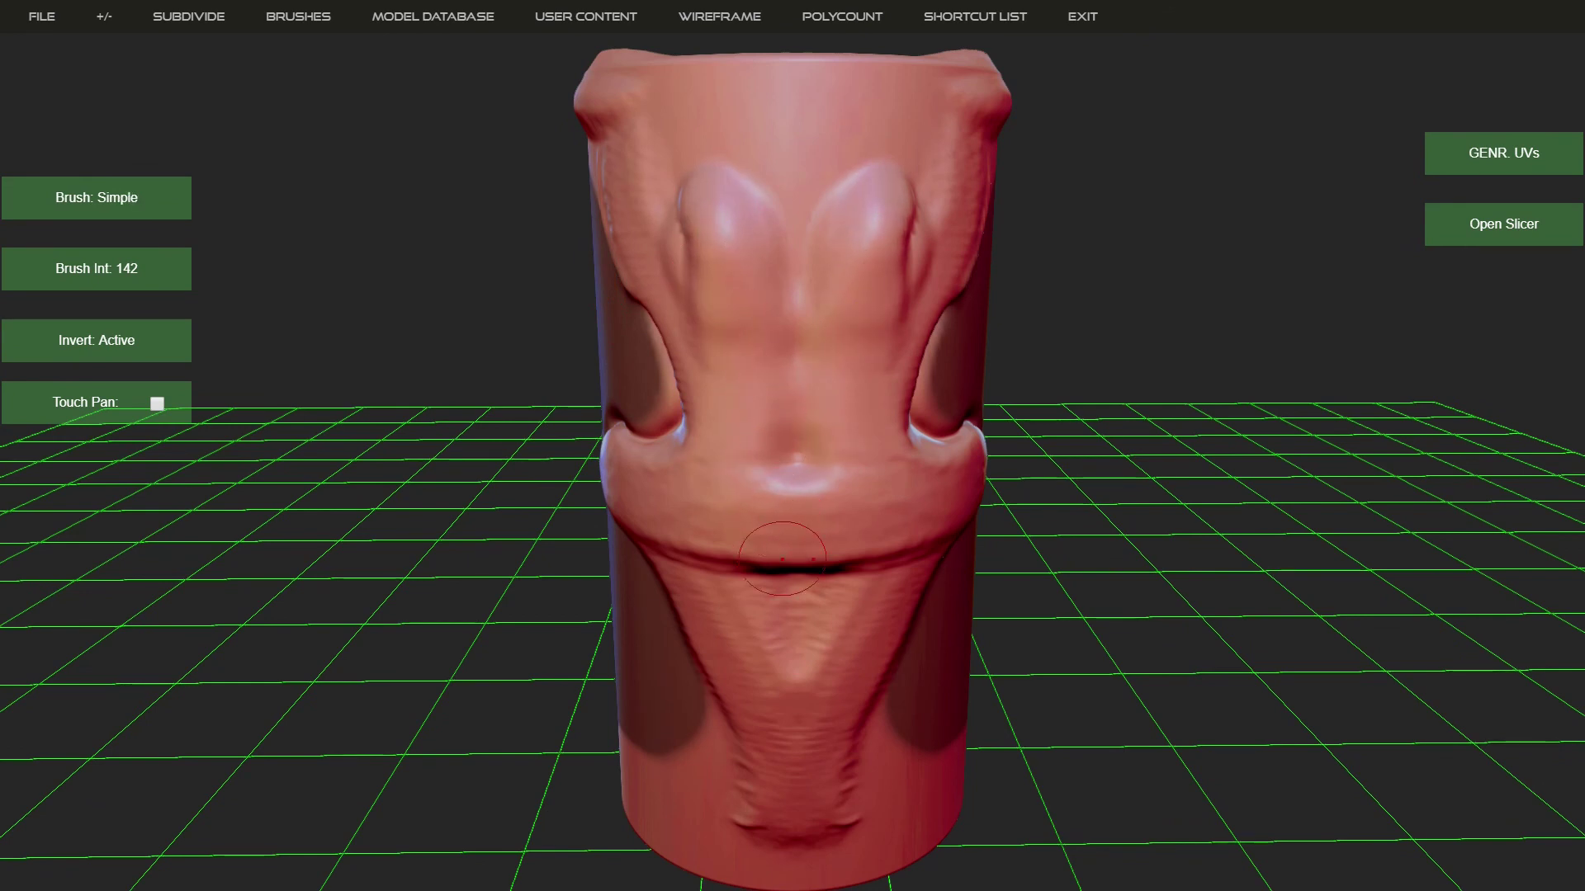
# Sculpt a rounded, tapering form under the band's center and mirrored irregular lobes along the cylinder's bottom edge
pyautogui.moveTo(813, 599)
pyautogui.mouseDown()
pyautogui.moveTo(796, 593)
pyautogui.moveTo(797, 660)
pyautogui.moveTo(783, 598)
pyautogui.moveTo(792, 582)
pyautogui.moveTo(797, 691)
pyautogui.moveTo(794, 611)
pyautogui.mouseUp()
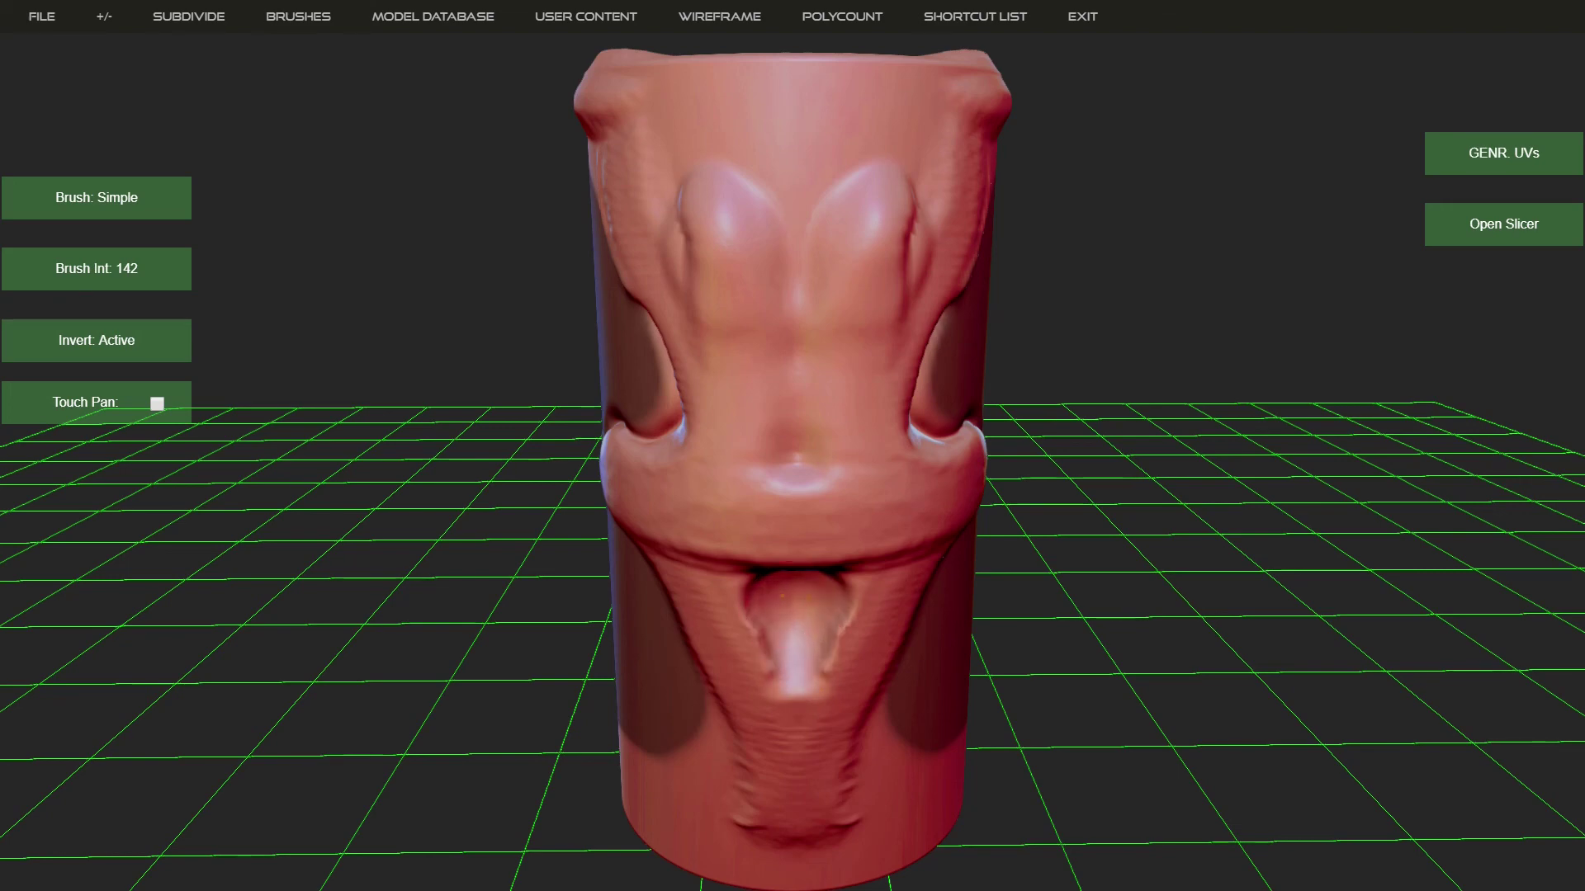
pyautogui.moveTo(449, 570)
pyautogui.mouseDown()
pyautogui.moveTo(523, 478)
pyautogui.moveTo(460, 446)
pyautogui.mouseUp()
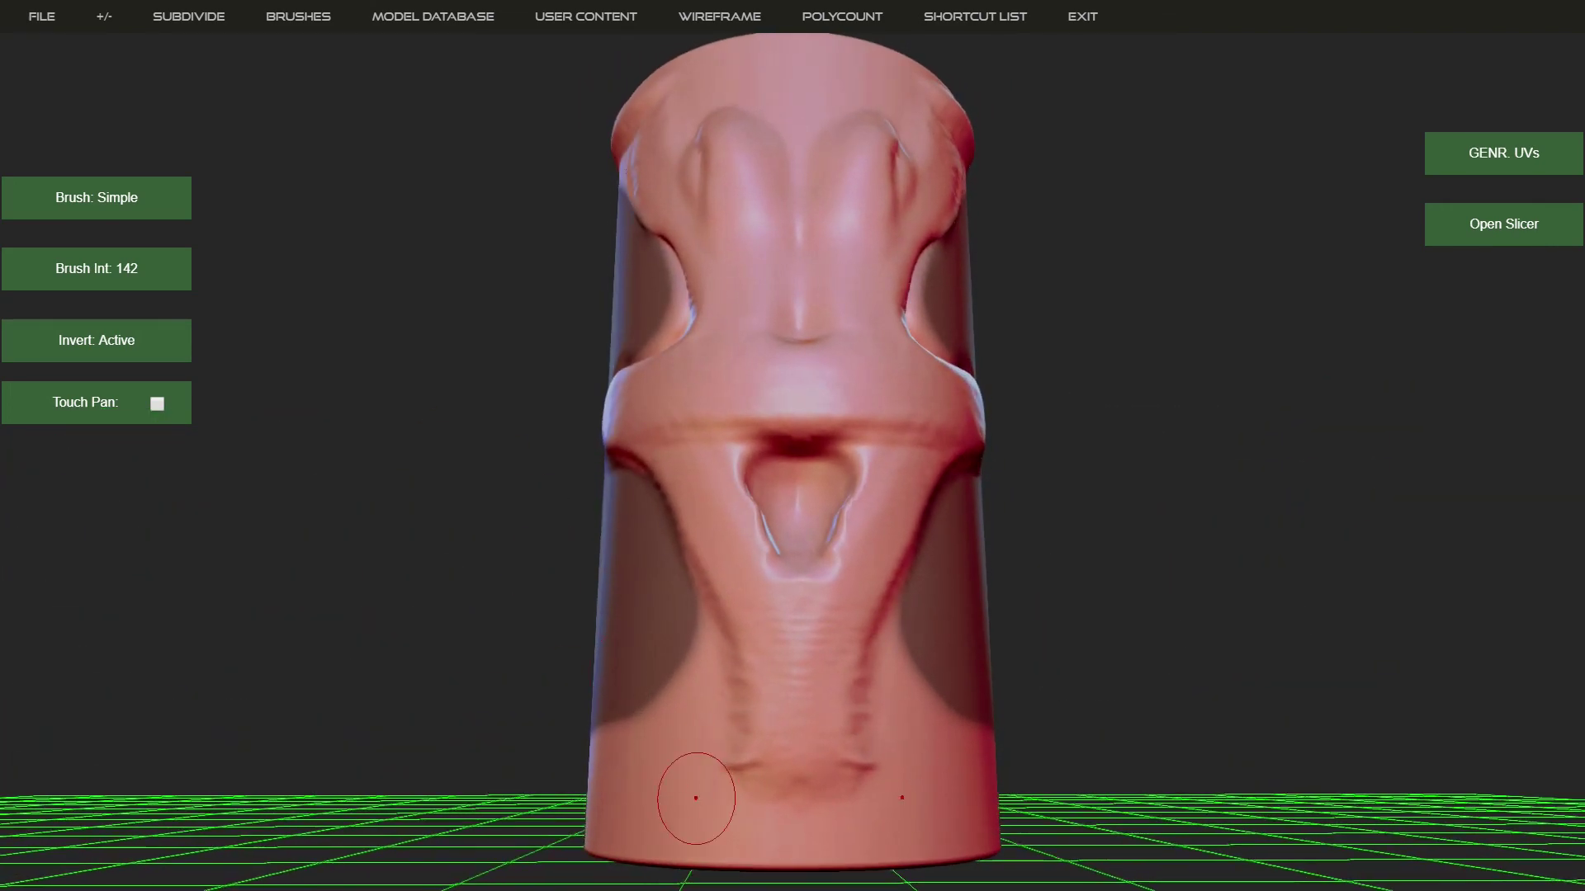
pyautogui.moveTo(729, 807)
pyautogui.mouseDown()
pyautogui.moveTo(721, 832)
pyautogui.moveTo(677, 837)
pyautogui.moveTo(730, 829)
pyautogui.moveTo(635, 835)
pyautogui.moveTo(717, 786)
pyautogui.moveTo(631, 821)
pyautogui.moveTo(719, 819)
pyautogui.moveTo(640, 827)
pyautogui.mouseUp()
pyautogui.moveTo(527, 668); pyautogui.dragTo(538, 722)
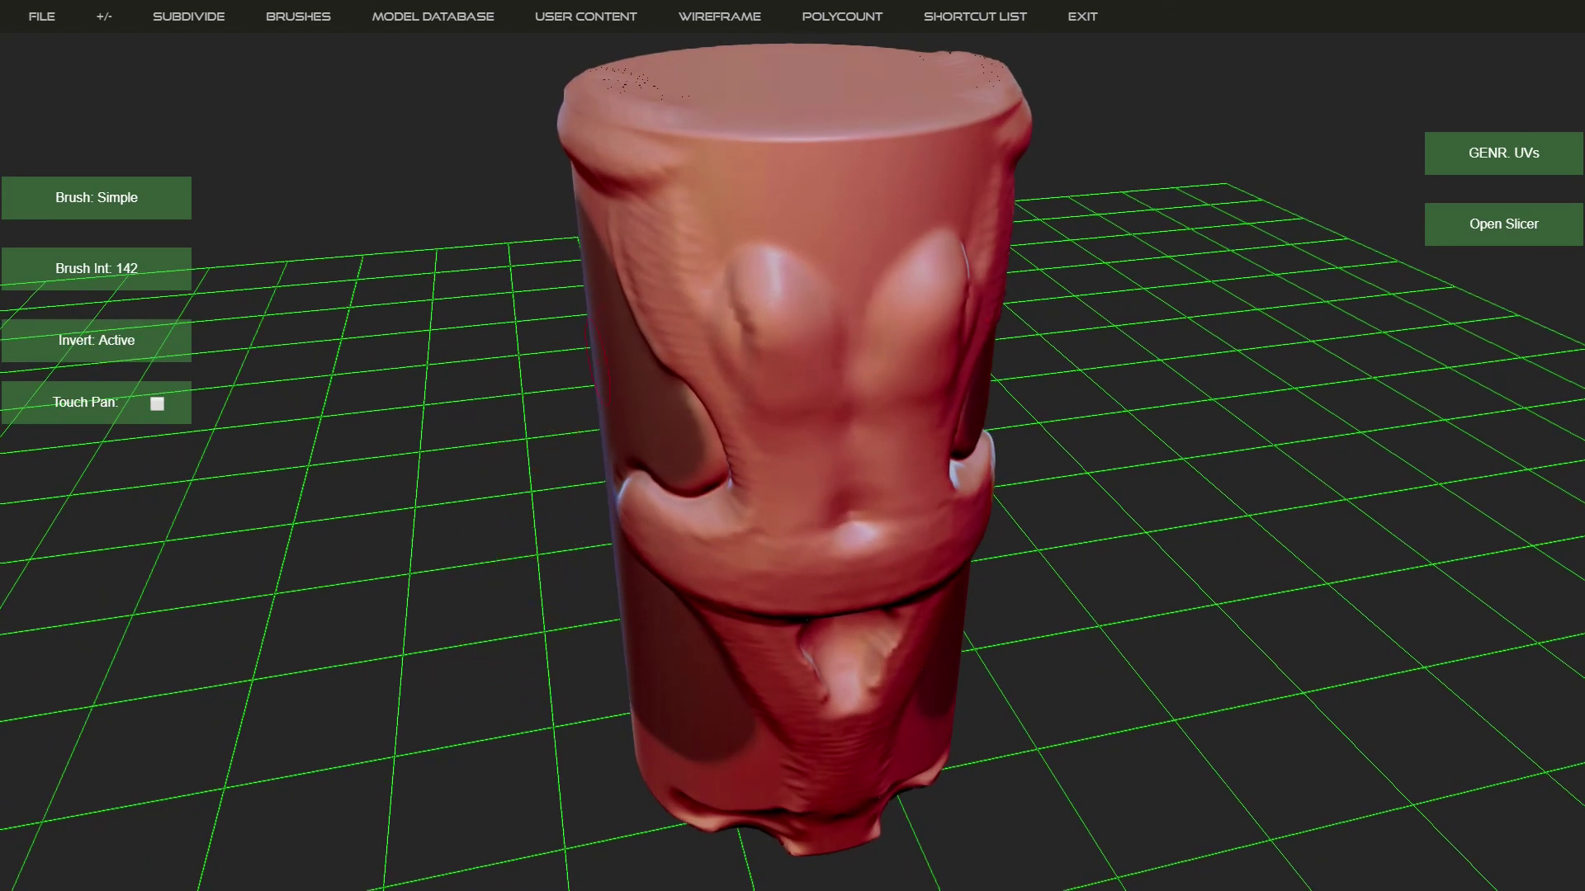
# Sculpt mirrored ridges curving from the rim down into the upper lobes and smooth the cylinder's top face
pyautogui.moveTo(749, 156)
pyautogui.mouseDown()
pyautogui.moveTo(799, 159)
pyautogui.moveTo(755, 176)
pyautogui.moveTo(899, 223)
pyautogui.moveTo(894, 289)
pyautogui.moveTo(855, 356)
pyautogui.moveTo(813, 231)
pyautogui.moveTo(701, 161)
pyautogui.moveTo(803, 229)
pyautogui.moveTo(818, 335)
pyautogui.mouseUp()
pyautogui.press('i')
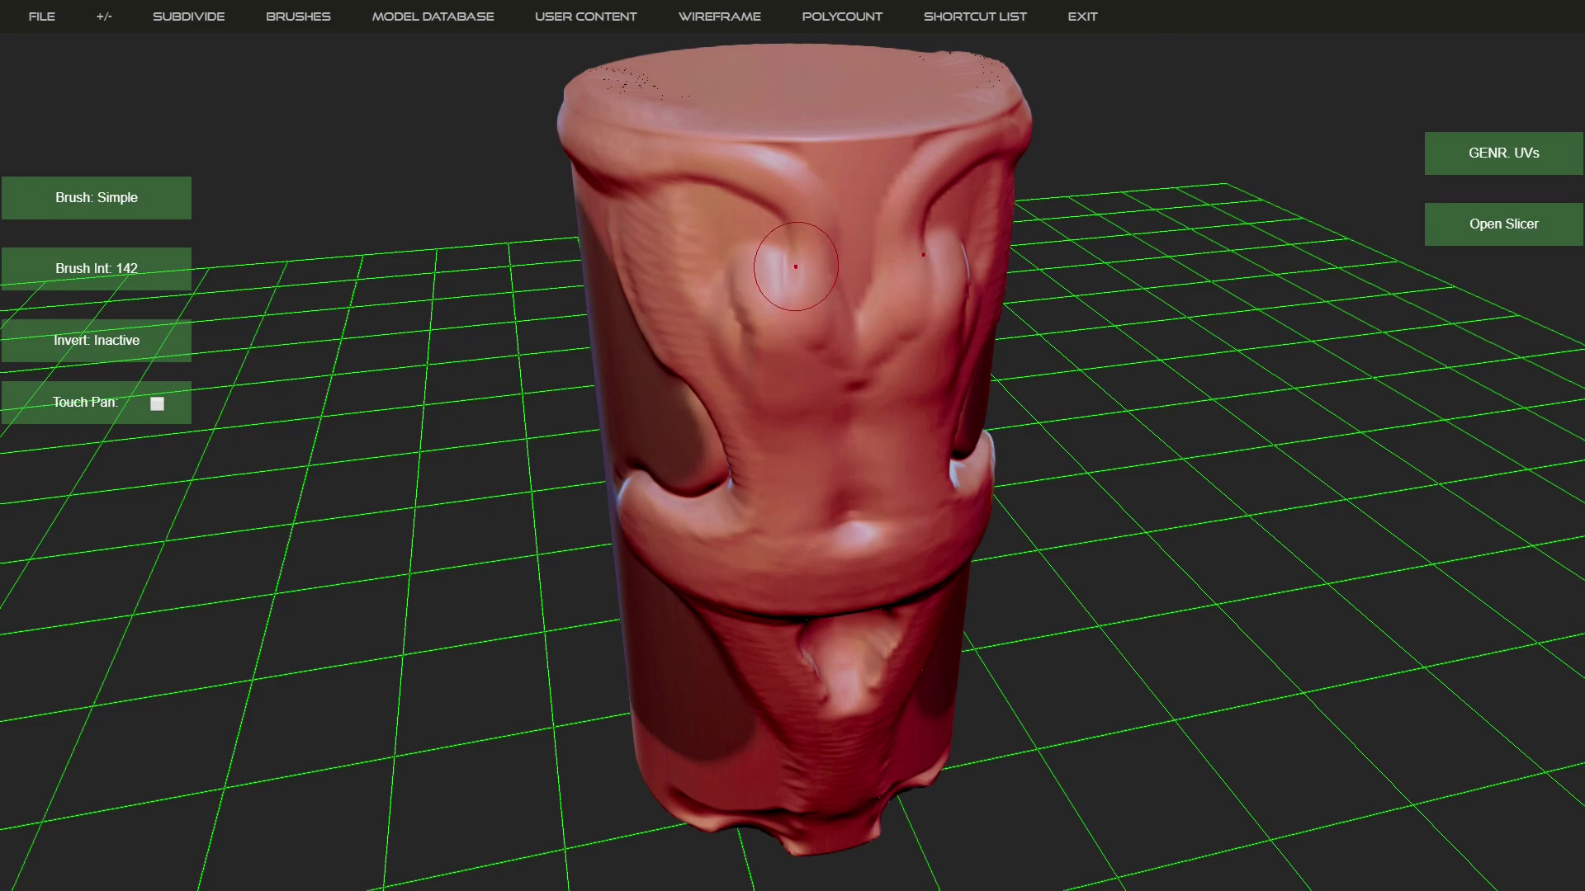
pyautogui.moveTo(519, 367)
pyautogui.mouseDown()
pyautogui.moveTo(573, 325)
pyautogui.moveTo(720, 364)
pyautogui.moveTo(743, 392)
pyautogui.moveTo(908, 384)
pyautogui.moveTo(701, 396)
pyautogui.moveTo(908, 386)
pyautogui.moveTo(979, 321)
pyautogui.mouseUp()
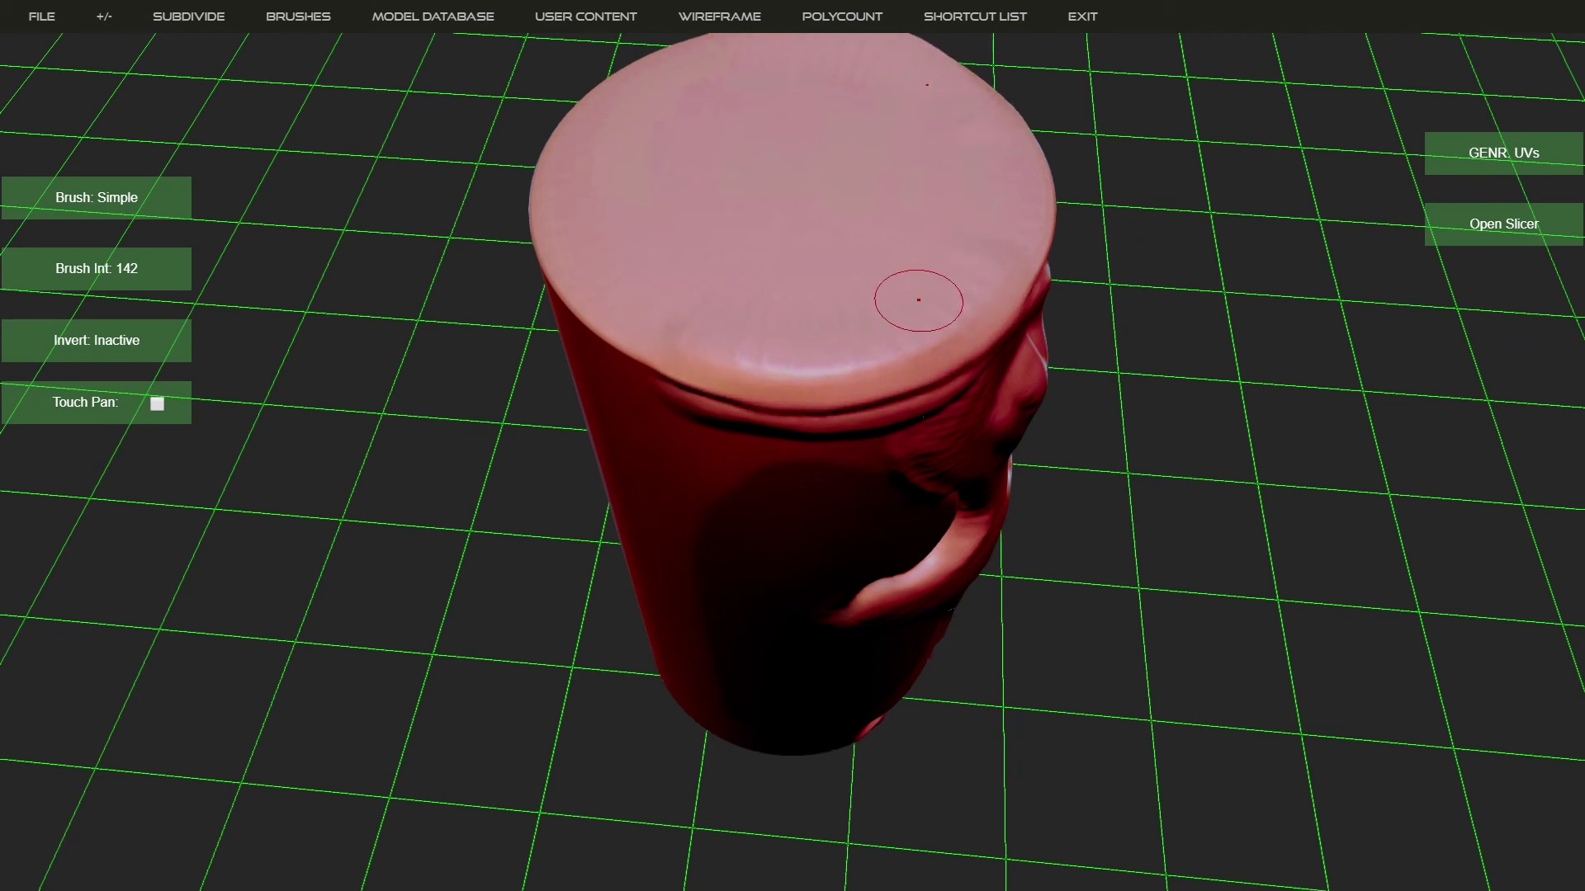
pyautogui.press('shift')
pyautogui.keyDown('shift'); pyautogui.moveTo(964, 234); pyautogui.dragTo(922, 273); pyautogui.keyUp('shift')
pyautogui.moveTo(1090, 473)
pyautogui.mouseDown()
pyautogui.moveTo(982, 396)
pyautogui.moveTo(718, 379)
pyautogui.moveTo(586, 411)
pyautogui.mouseUp()
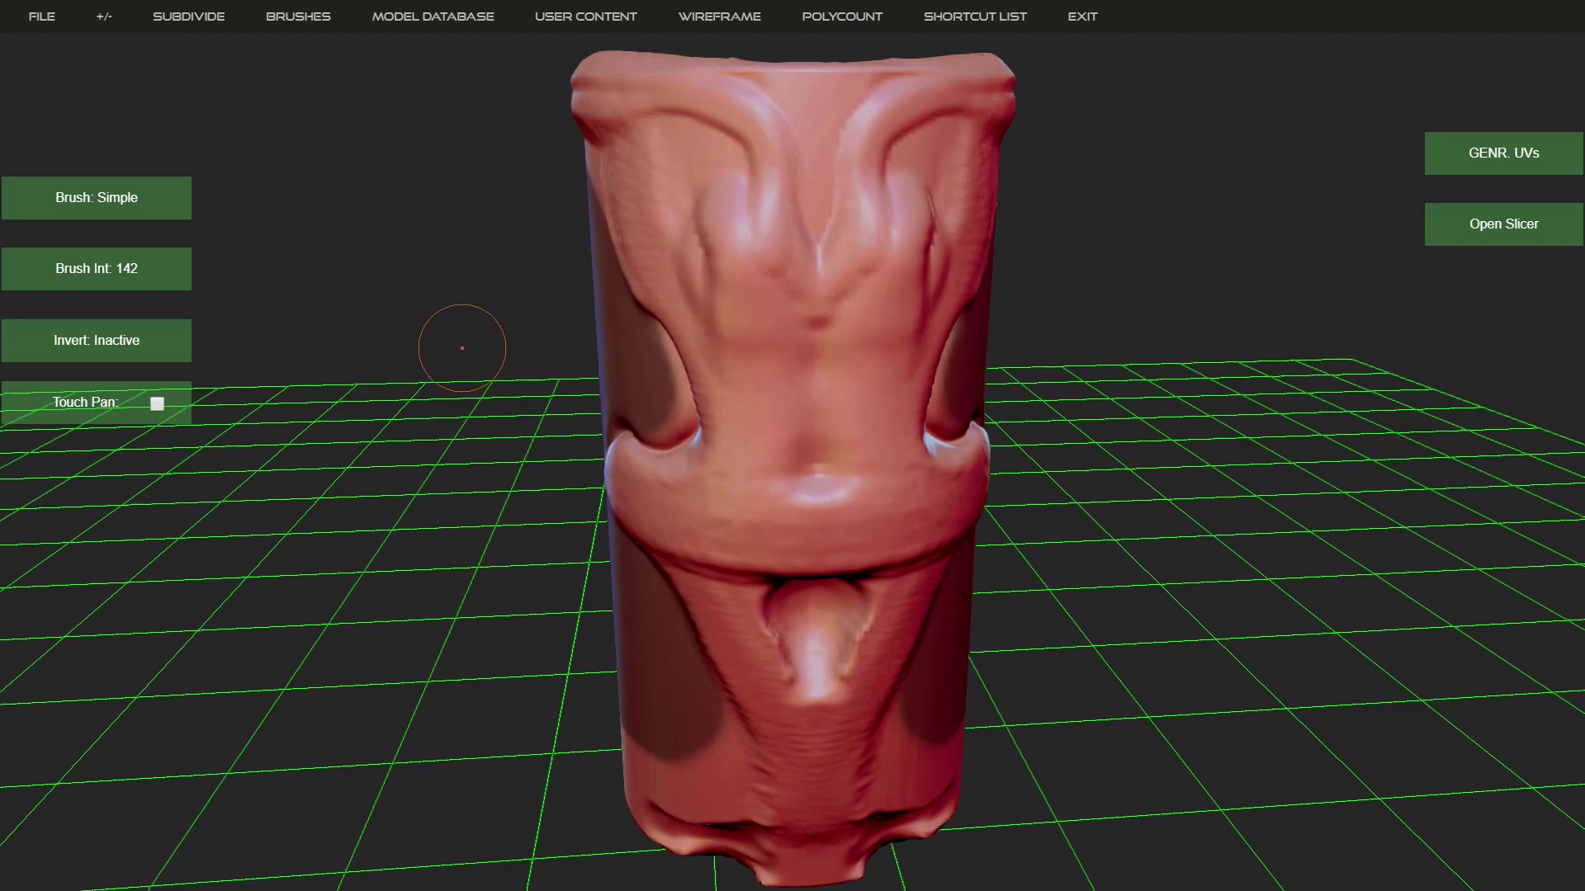
pyautogui.moveTo(465, 338)
pyautogui.mouseDown()
pyautogui.moveTo(486, 364)
pyautogui.moveTo(461, 397)
pyautogui.moveTo(439, 393)
pyautogui.moveTo(450, 369)
pyautogui.mouseUp()
pyautogui.moveTo(451, 369); pyautogui.dragTo(454, 327, button='middle')
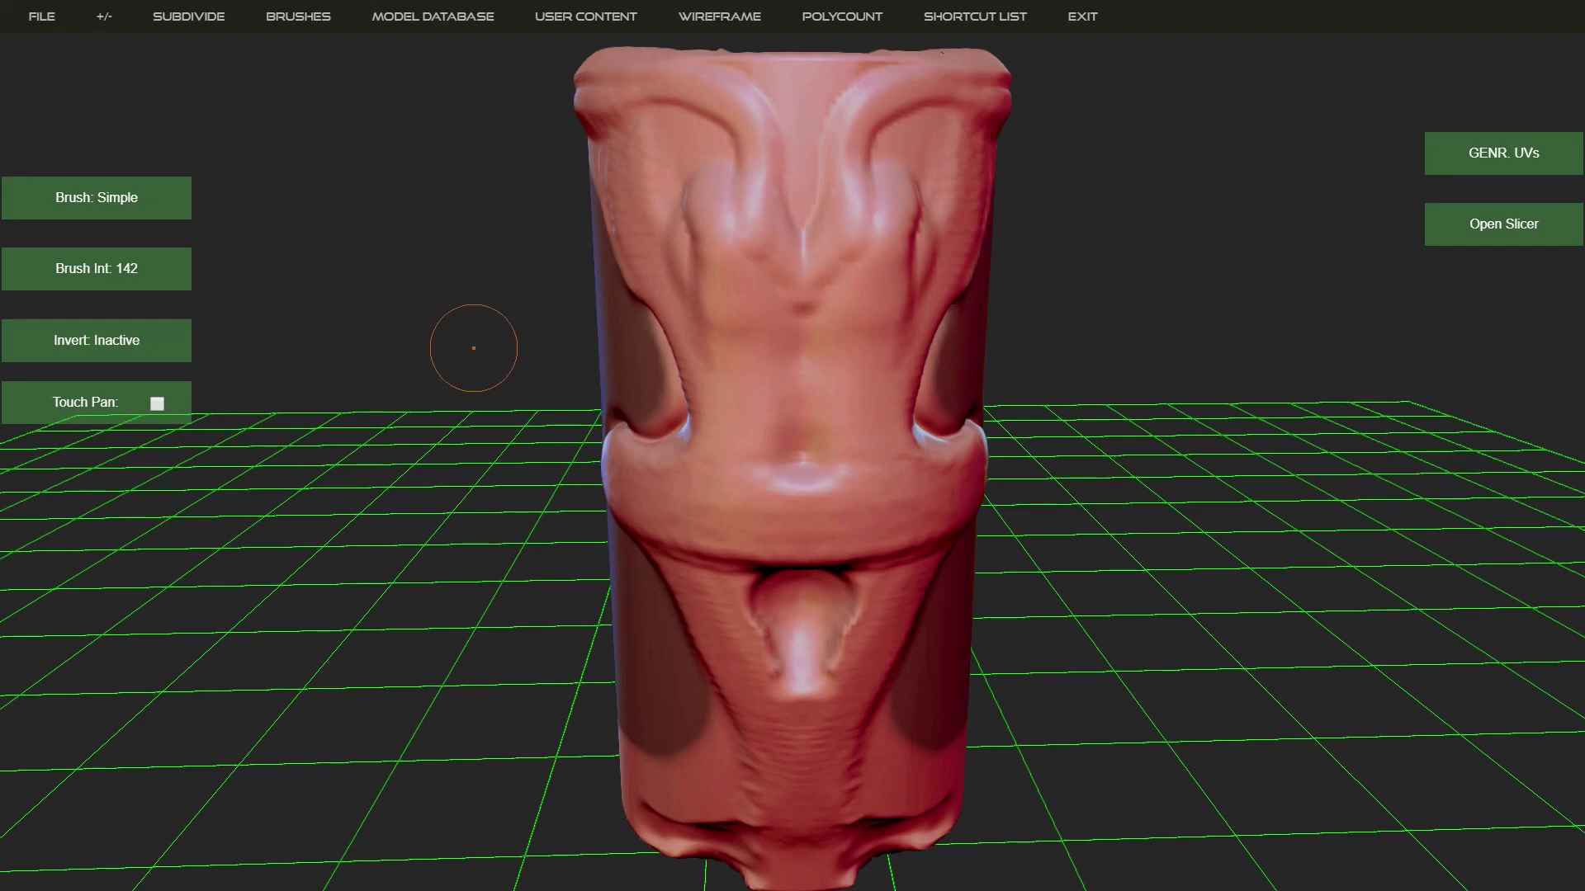
pyautogui.moveTo(471, 346)
pyautogui.mouseDown()
pyautogui.moveTo(616, 393)
pyautogui.moveTo(464, 312)
pyautogui.mouseUp()
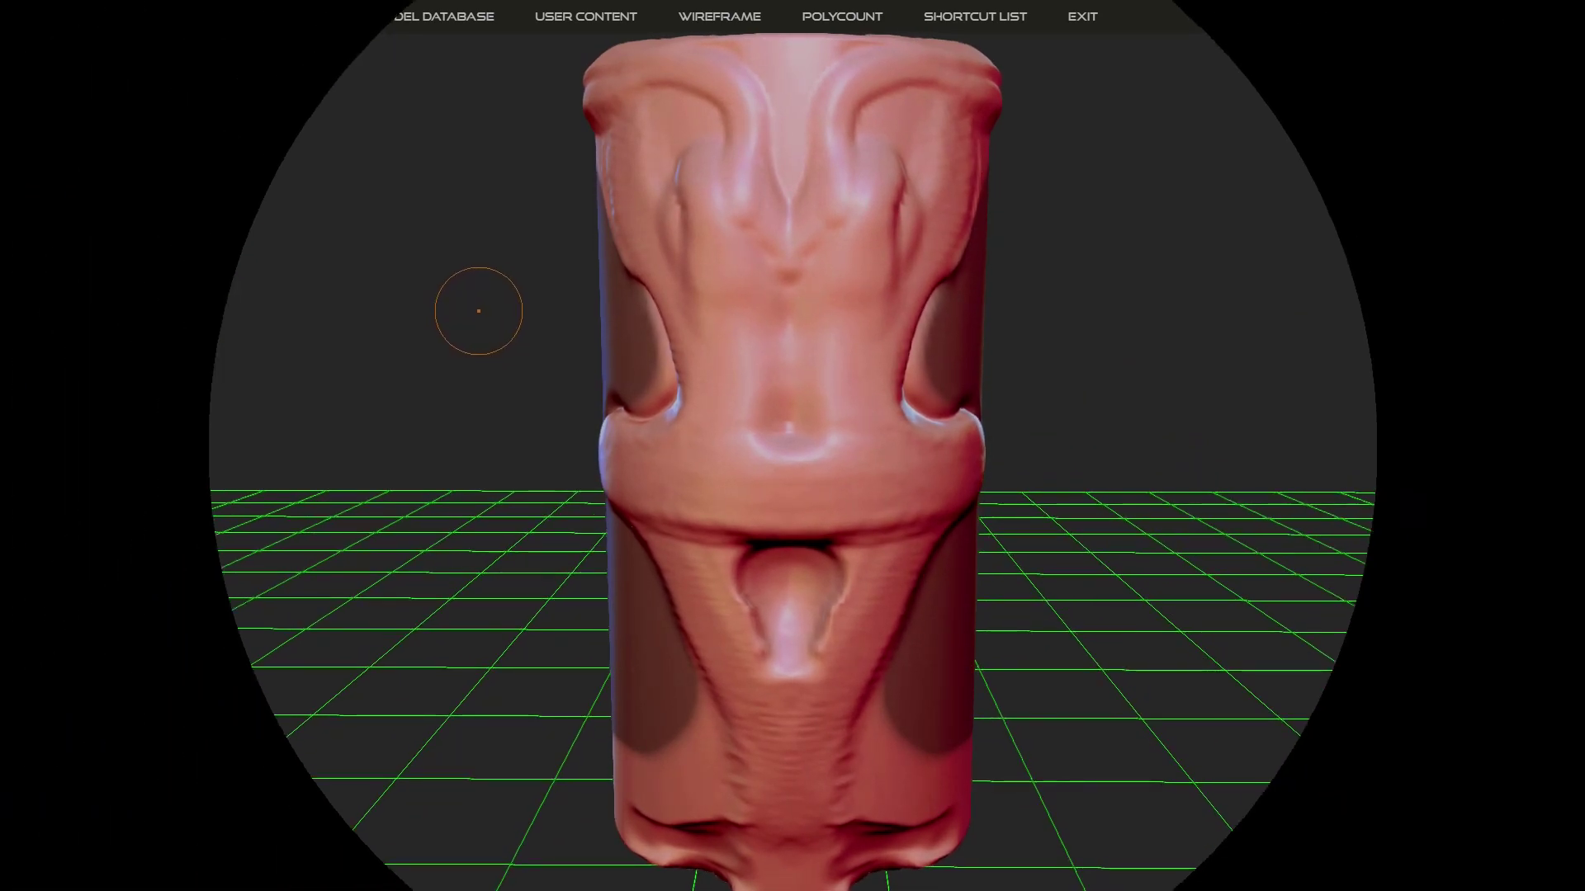